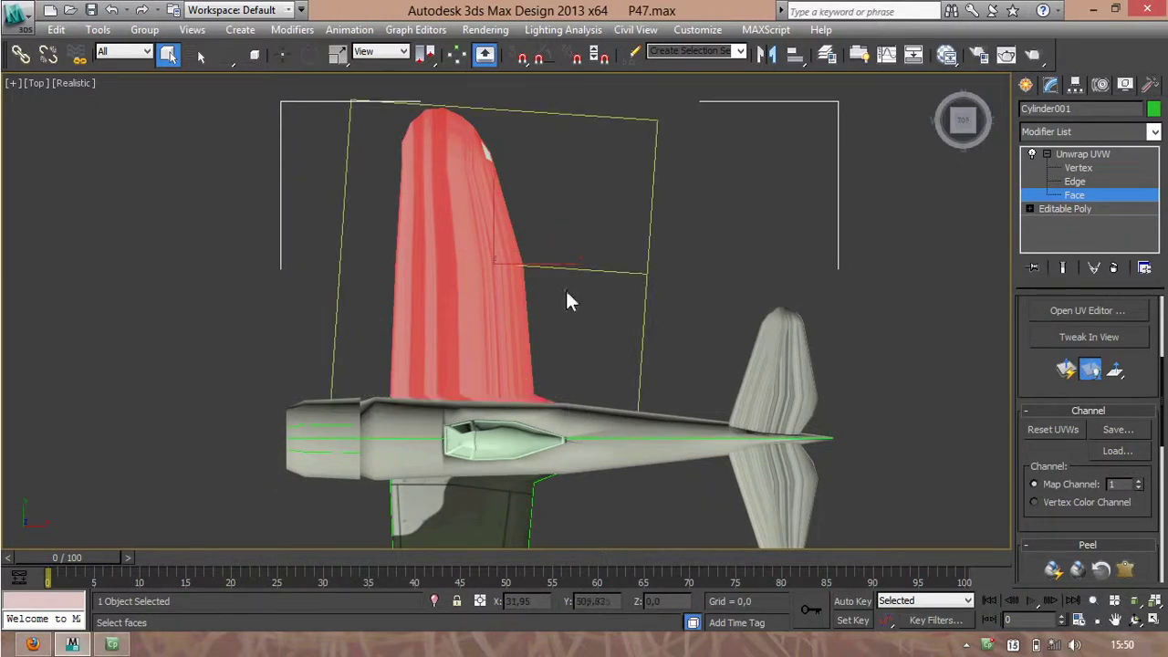
Step: Save the selected upper wing faces as a named selection set called SuperiorAlaDer
middle_click_drag(565, 288, 567, 304)
left_click(688, 57)
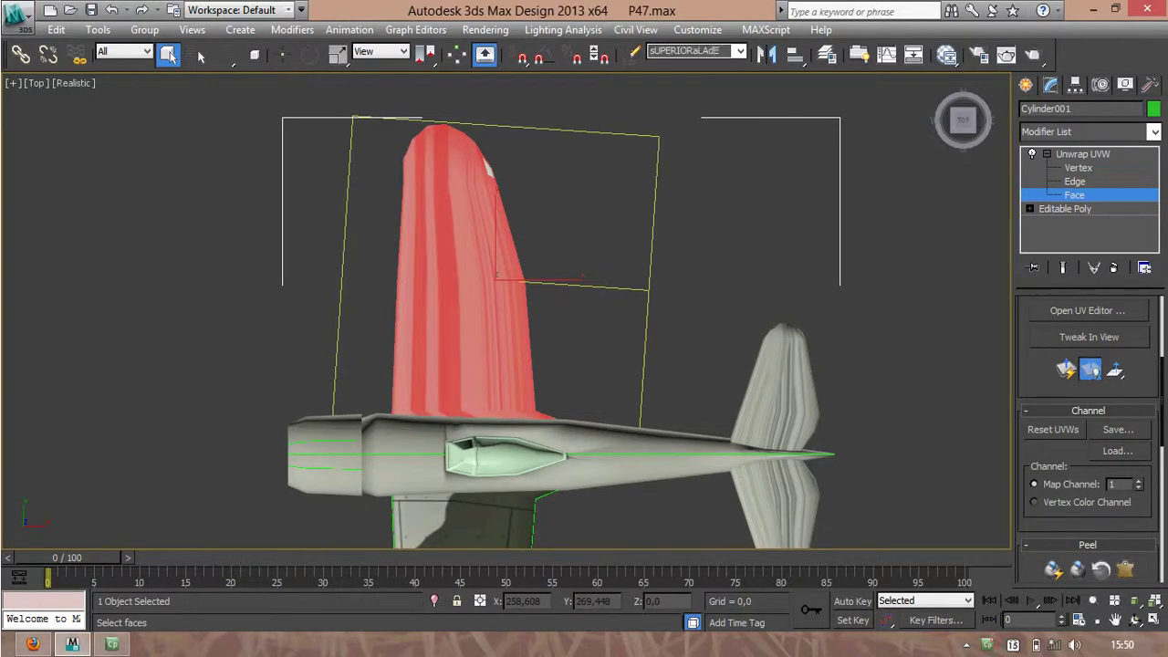
key("Return")
type("SuperiorAlaDer")
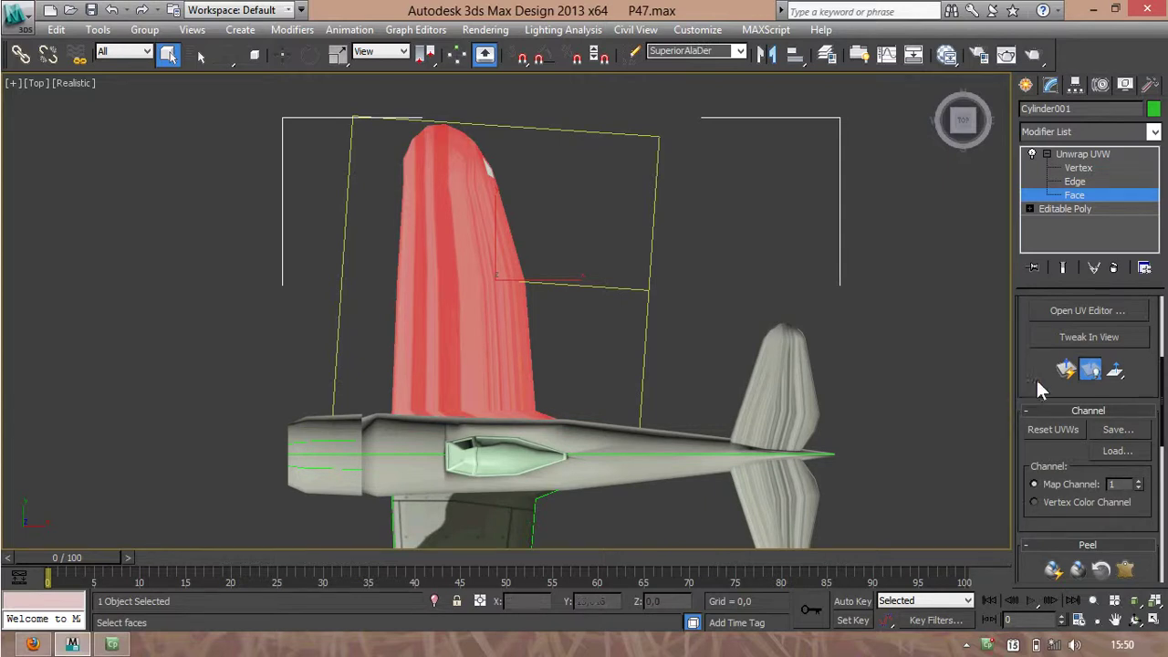
Step: Apply a planar projection to the selected wing faces and open the UV editor maximized
scroll(1041, 384, "down", 5)
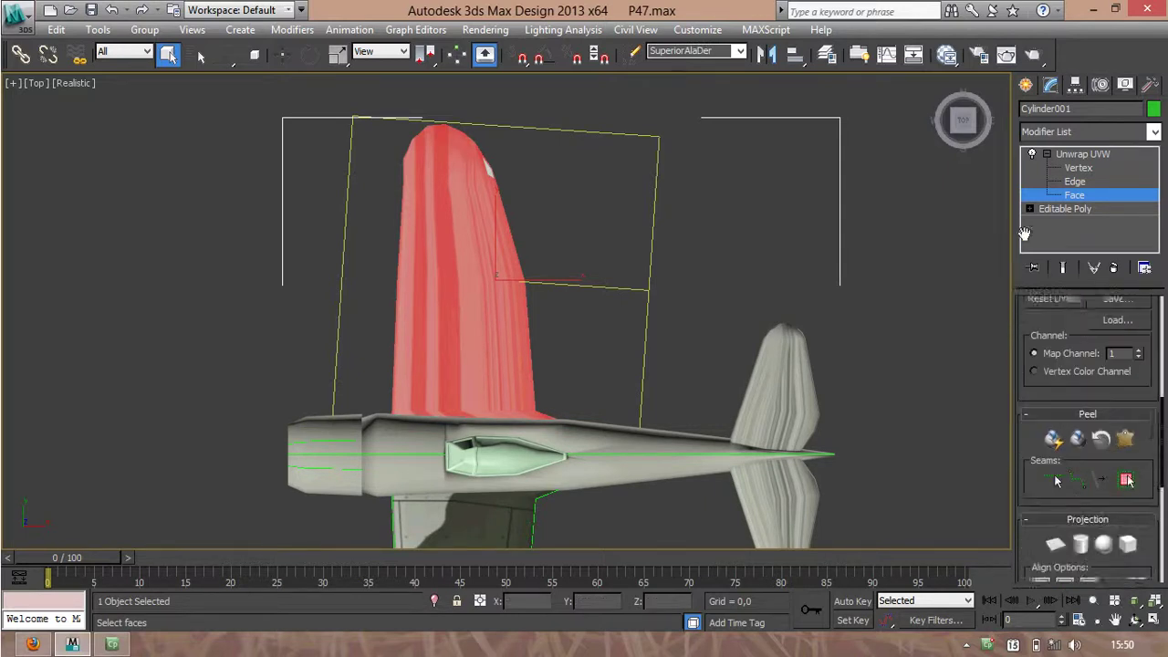
left_click(1055, 497)
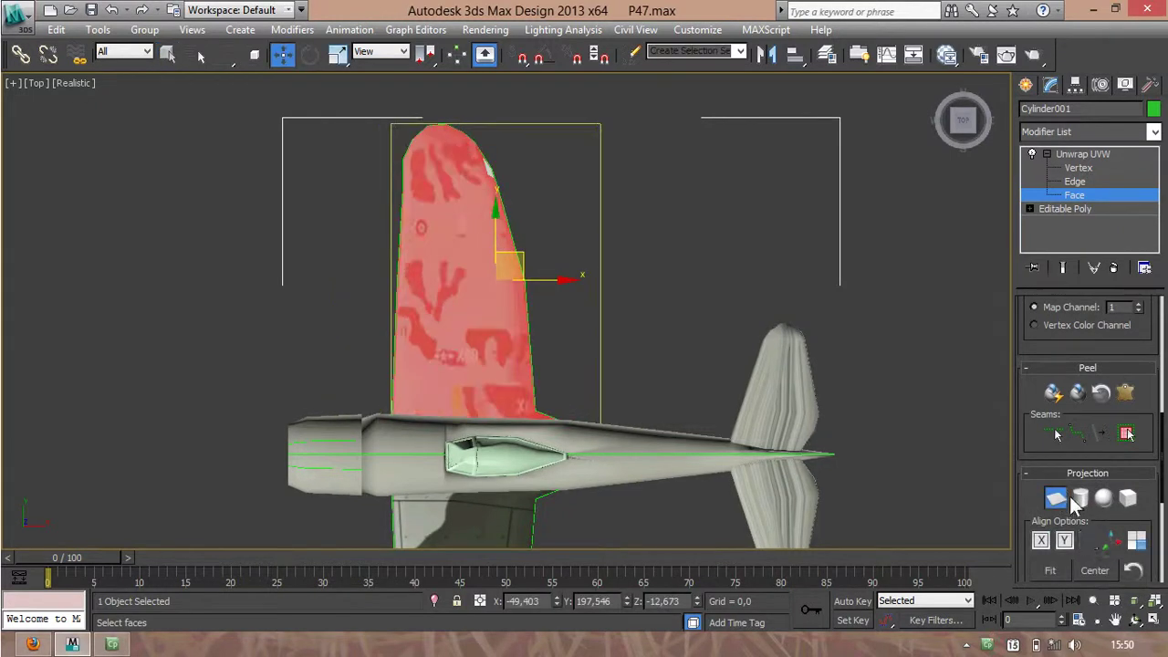
left_click_drag(1026, 394, 1036, 558)
left_click_drag(1027, 369, 1027, 423)
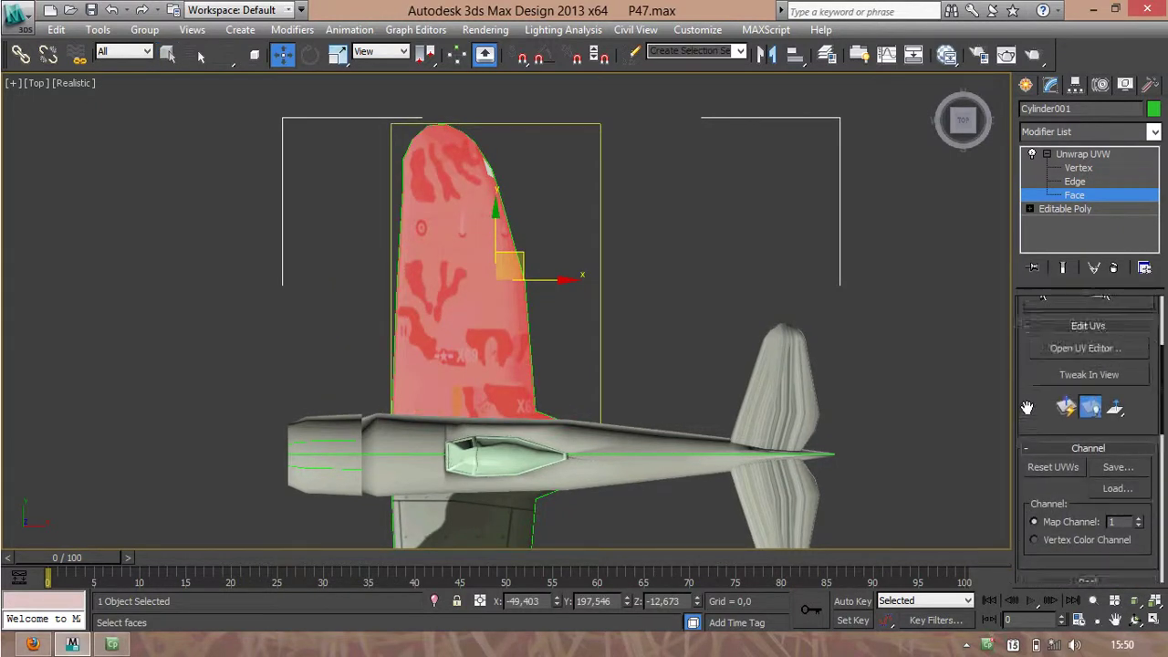
left_click(1041, 348)
left_click(1042, 349)
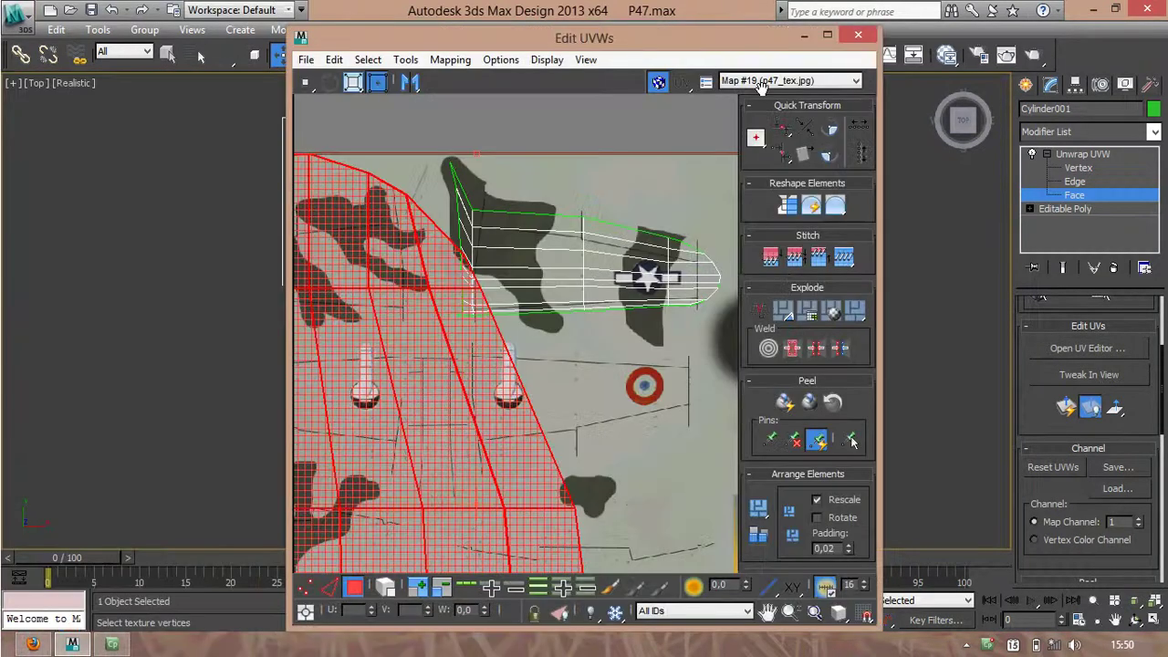
left_click(1074, 349)
left_click(1075, 349)
left_click(831, 36)
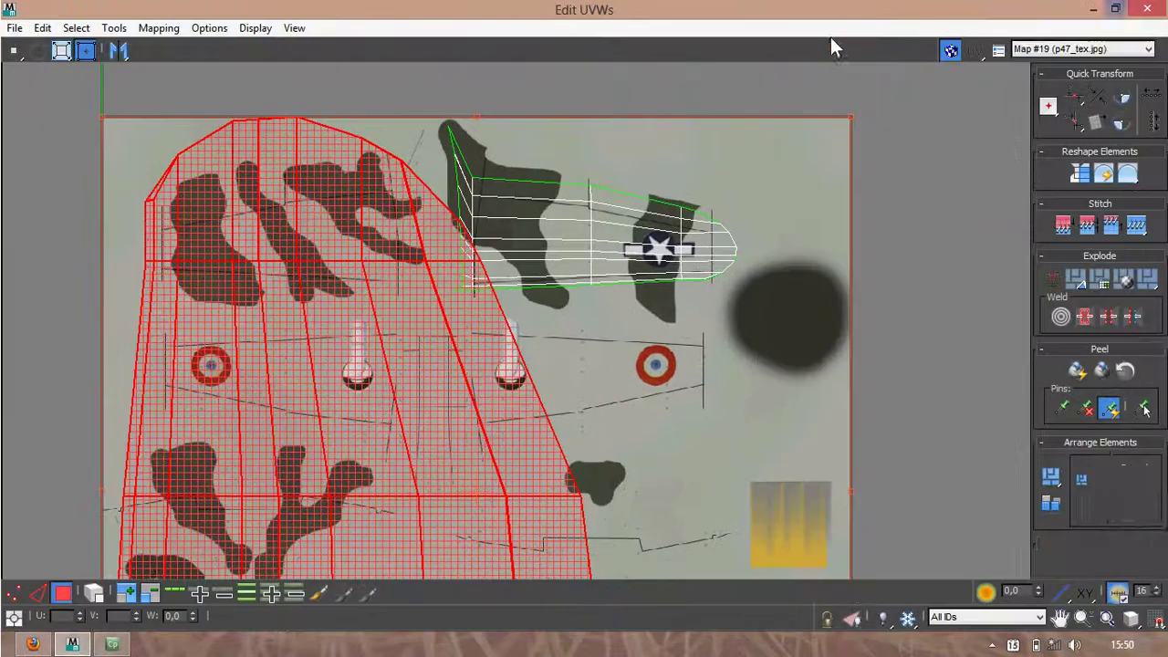
Step: Shrink the wing's UV shell and rotate it a quarter turn so its tip points left
left_click_drag(856, 115, 301, 436)
left_click_drag(182, 498, 370, 162)
left_click_drag(485, 527, 502, 382)
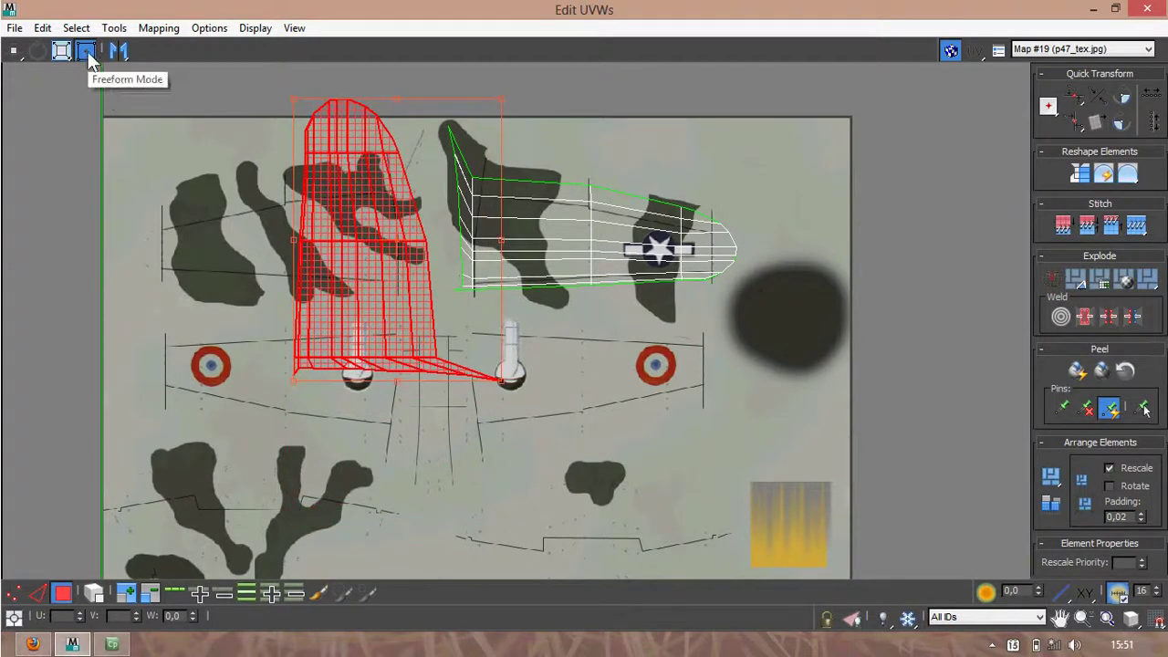
left_click_drag(289, 235, 391, 451)
Step: Move the wing's UV shell onto the left camouflaged wing at the texture's top and reduce the shell's height
middle_click_drag(477, 271, 618, 366)
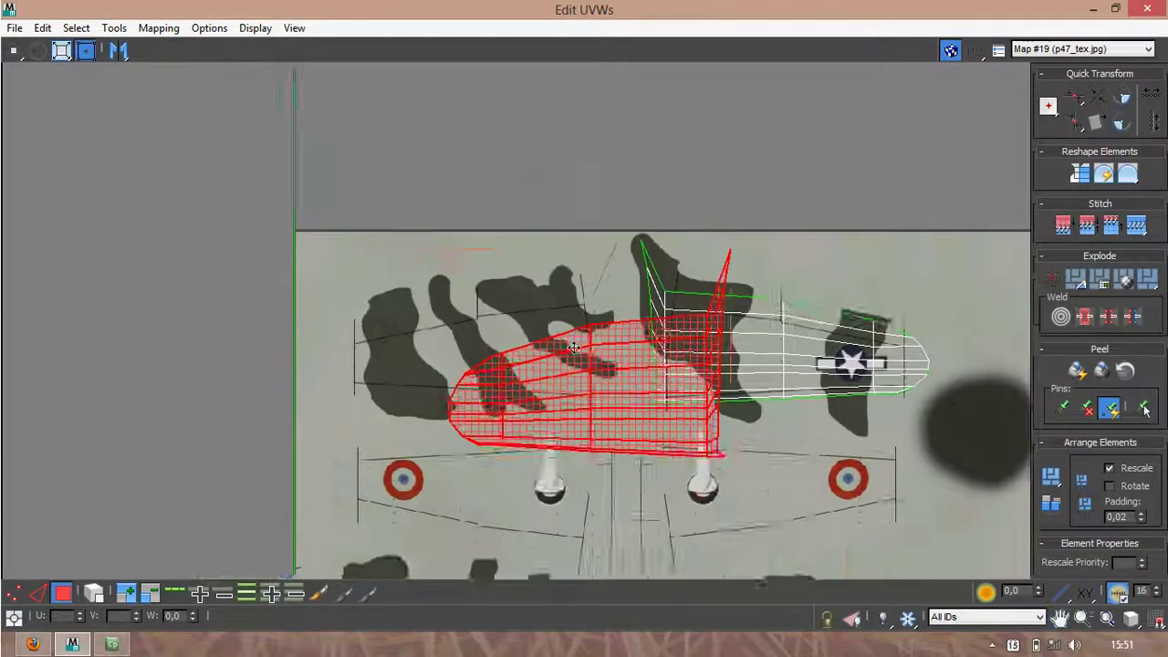
scroll(618, 366, "up", 3)
left_click_drag(600, 398, 451, 335)
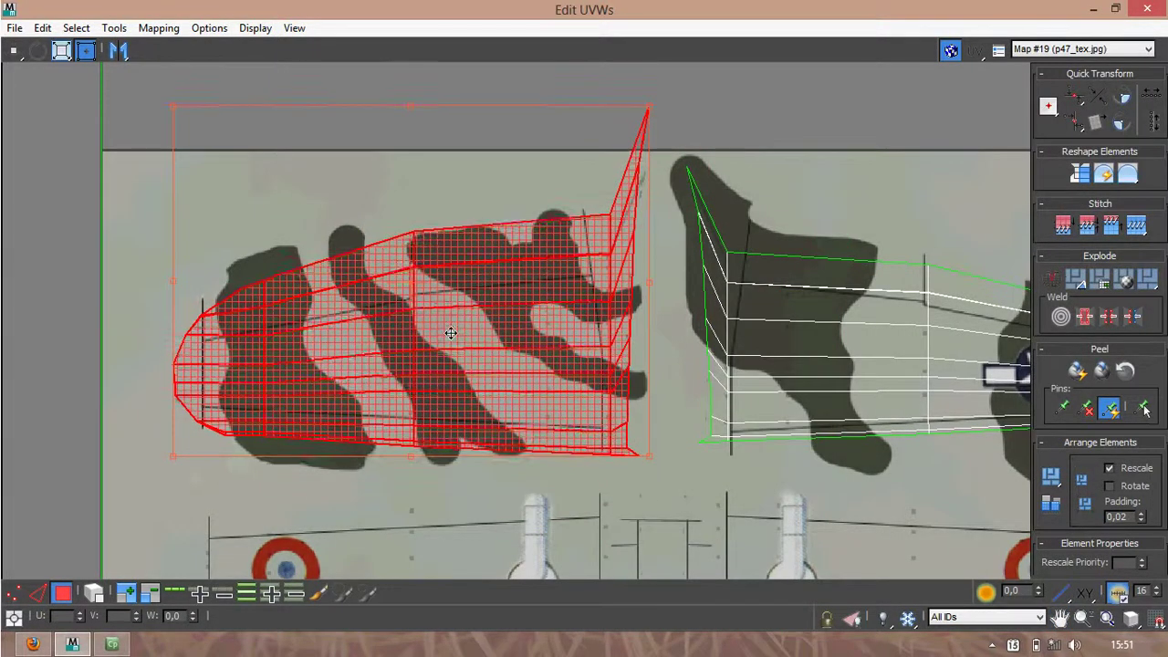
middle_click_drag(738, 268, 613, 310)
left_click_drag(503, 117, 497, 185)
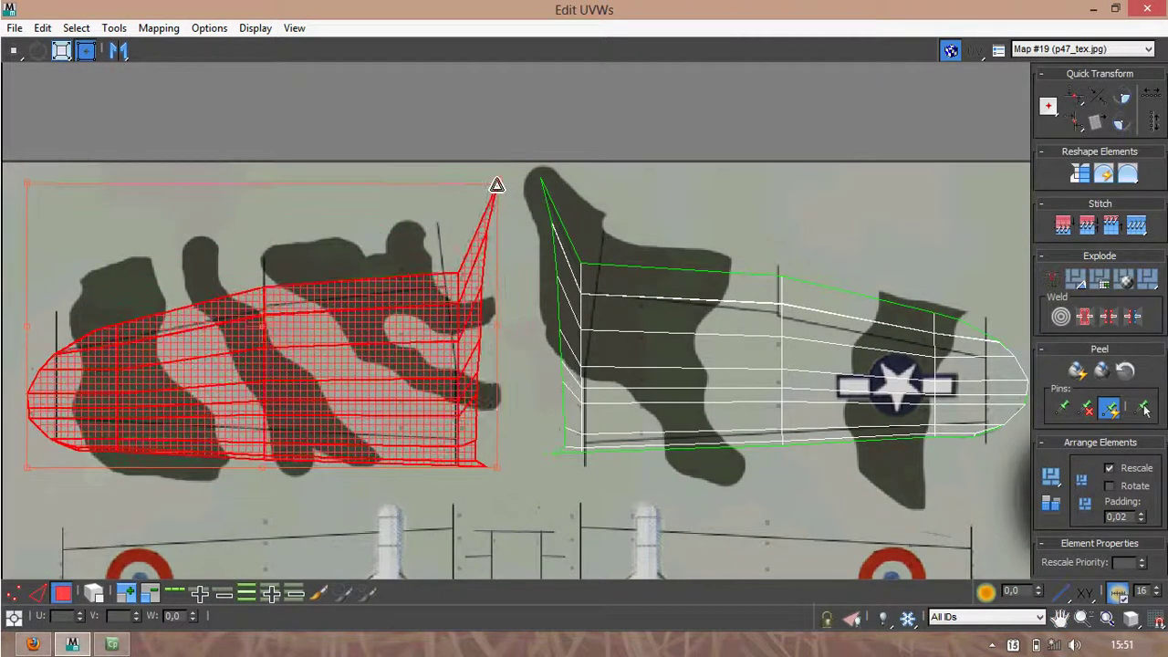
middle_click_drag(452, 365, 598, 330)
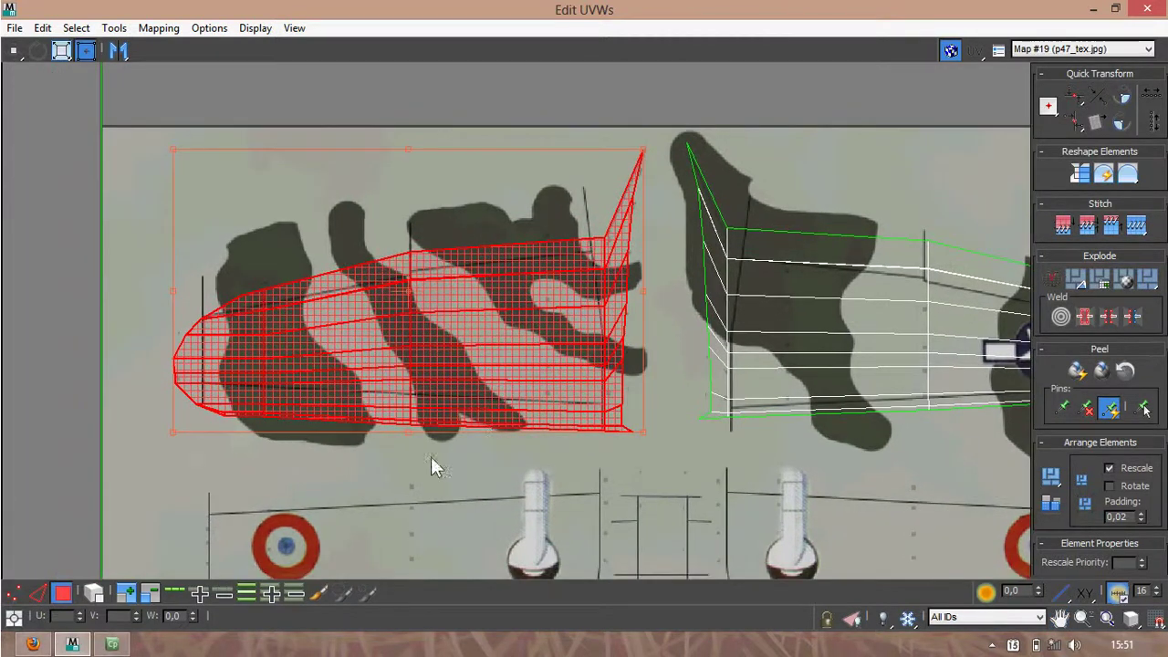
Step: Reselect the whole left wing UV shell and slightly reduce its height to fit the wing outline on the texture
left_click(168, 457)
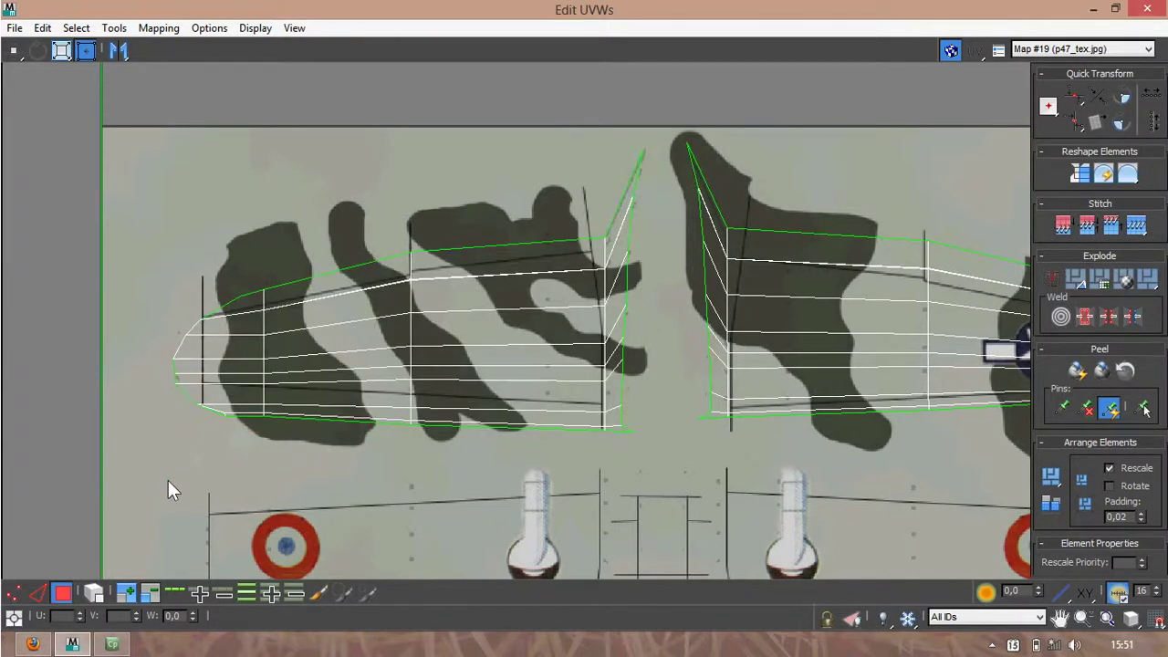
left_click(233, 401)
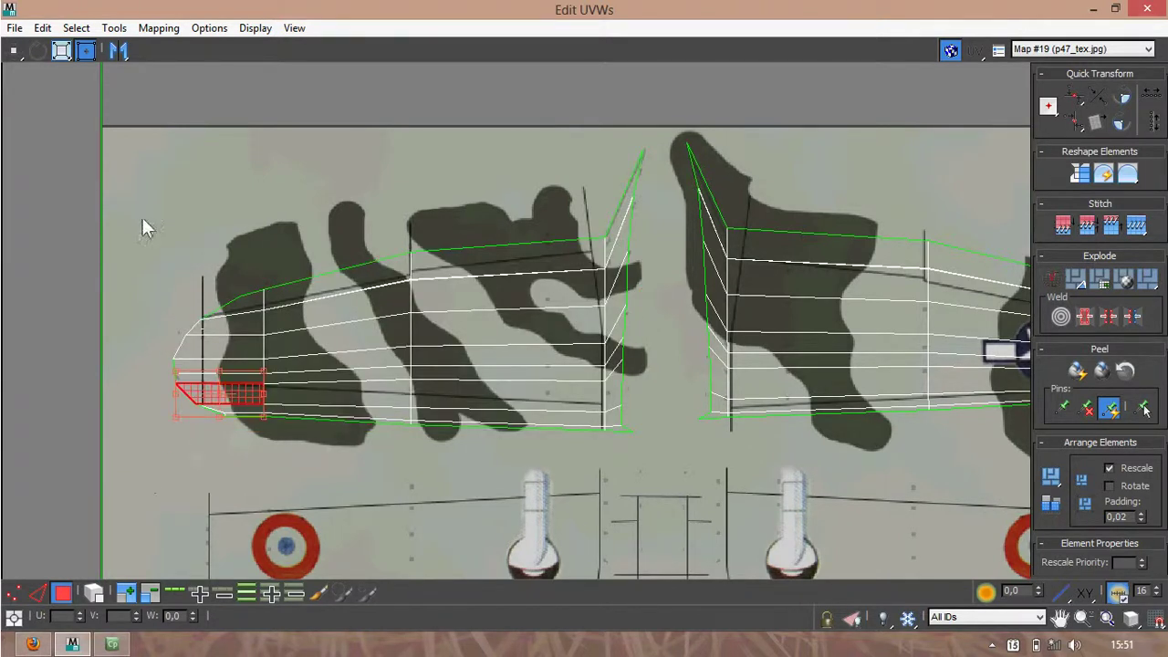
left_click_drag(257, 334, 653, 522)
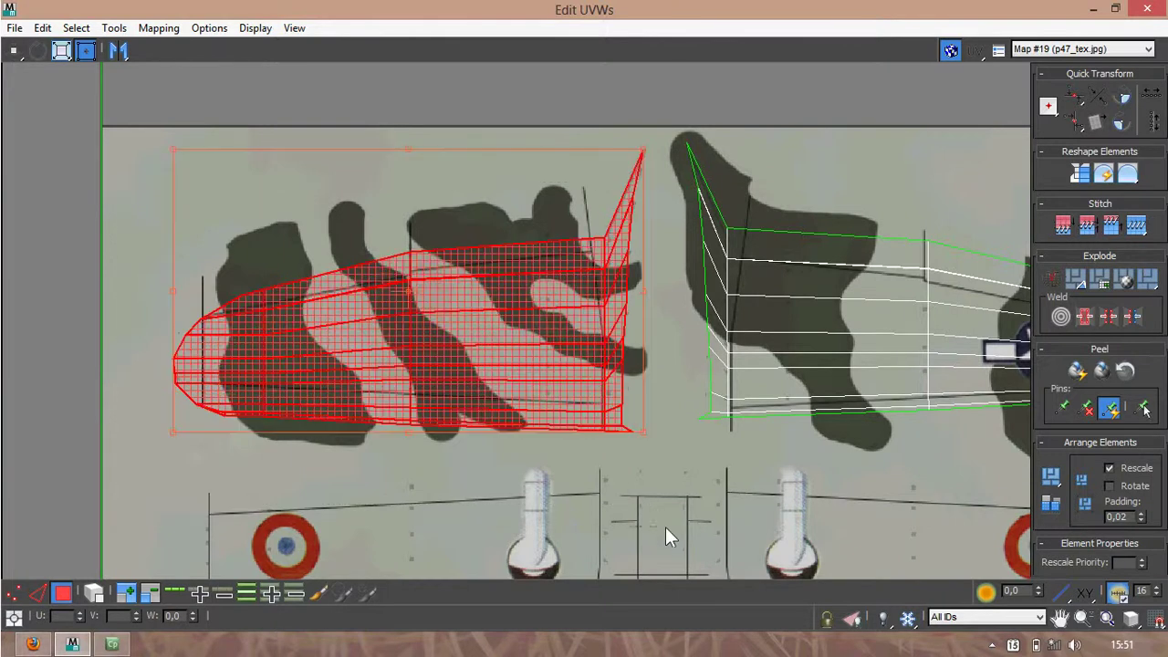
left_click_drag(380, 116, 141, 111)
mouse_move(173, 434)
left_mouse_down()
mouse_move(167, 420)
mouse_move(184, 417)
mouse_move(171, 419)
left_mouse_up()
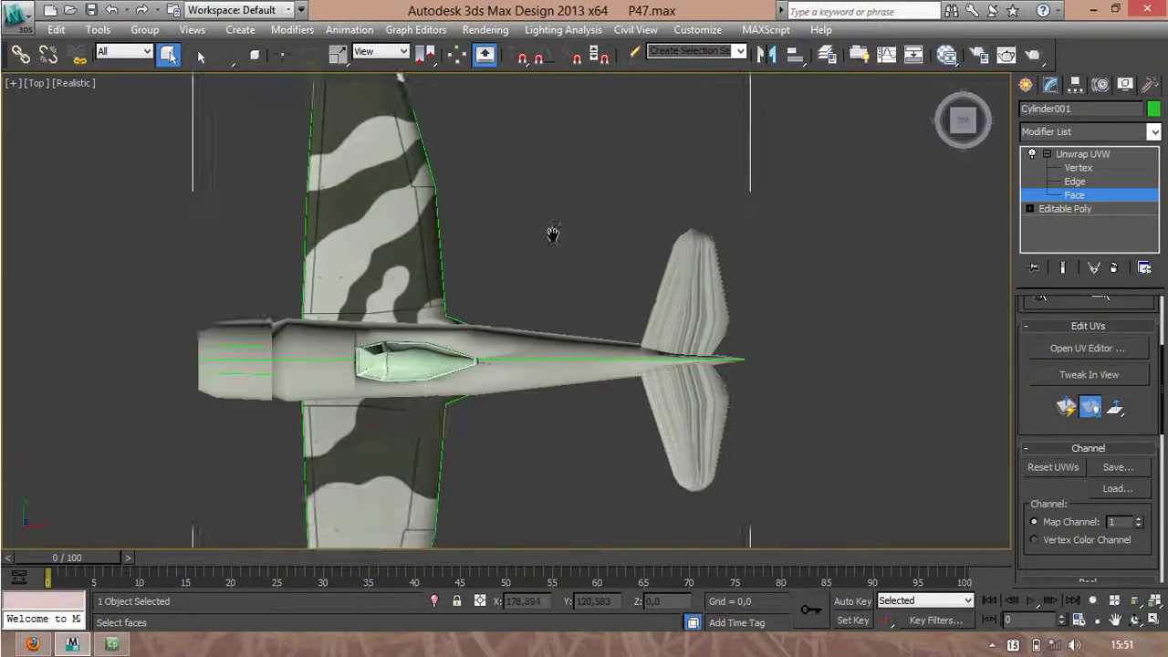
Step: Select the upper faces of the lower tail stabilizer in the top view and name the selection set AlaTrasSupIzq
middle_click_drag(554, 233, 451, 229)
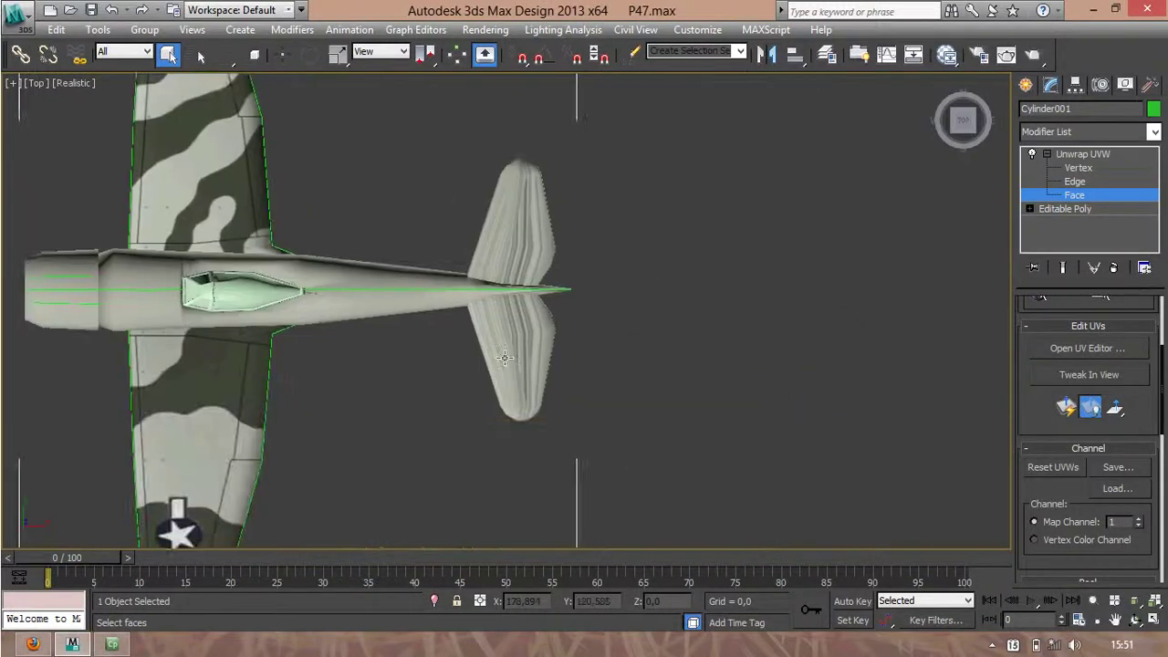
scroll(484, 283, "up", 2)
left_click_drag(628, 495, 435, 309)
left_click(691, 53)
type("AlaTrasSupIzq")
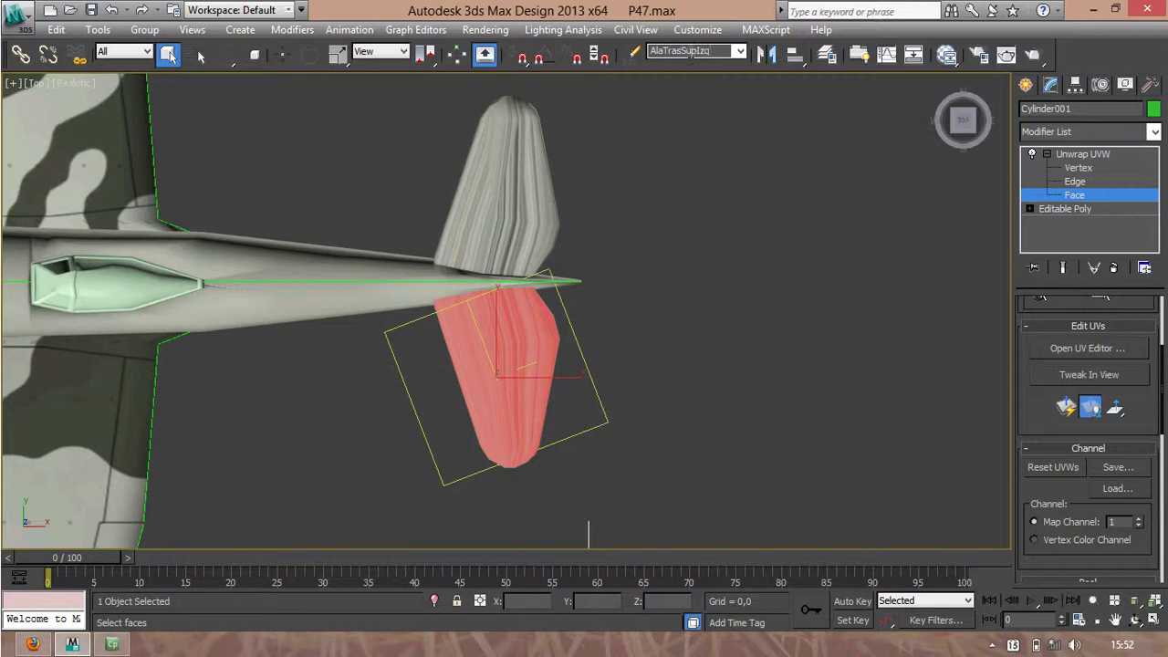
Step: Apply a planar projection to the selected stabilizer faces and align it to the Z axis
scroll(1035, 428, "down", 4)
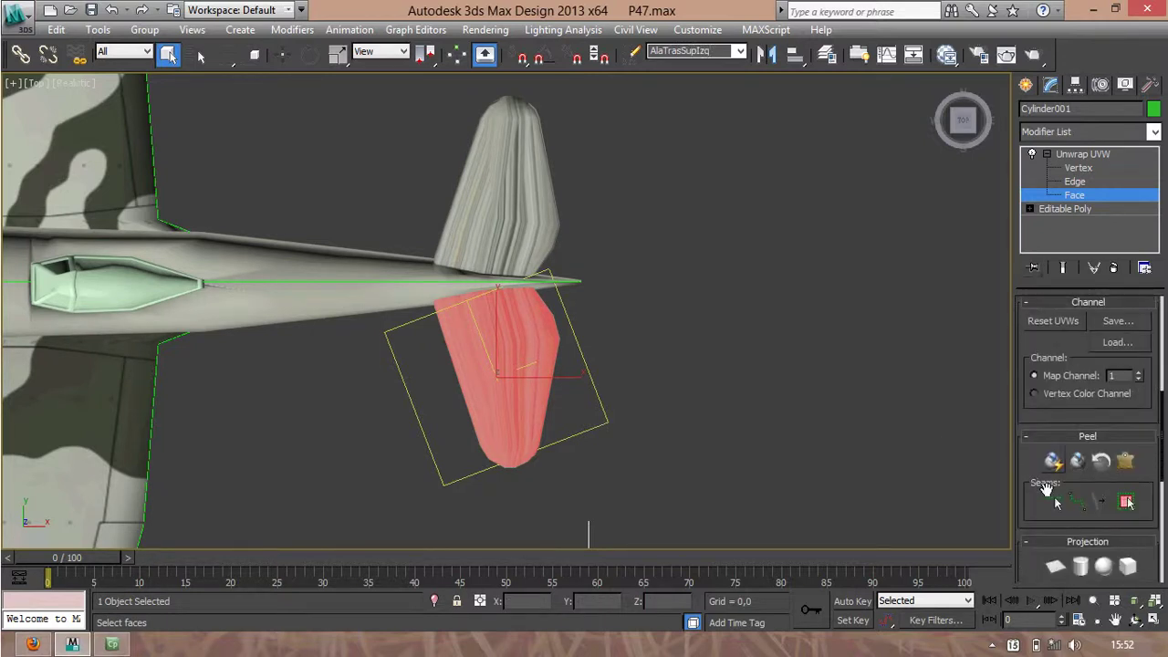
left_click(1054, 568)
left_click_drag(1026, 565, 1038, 469)
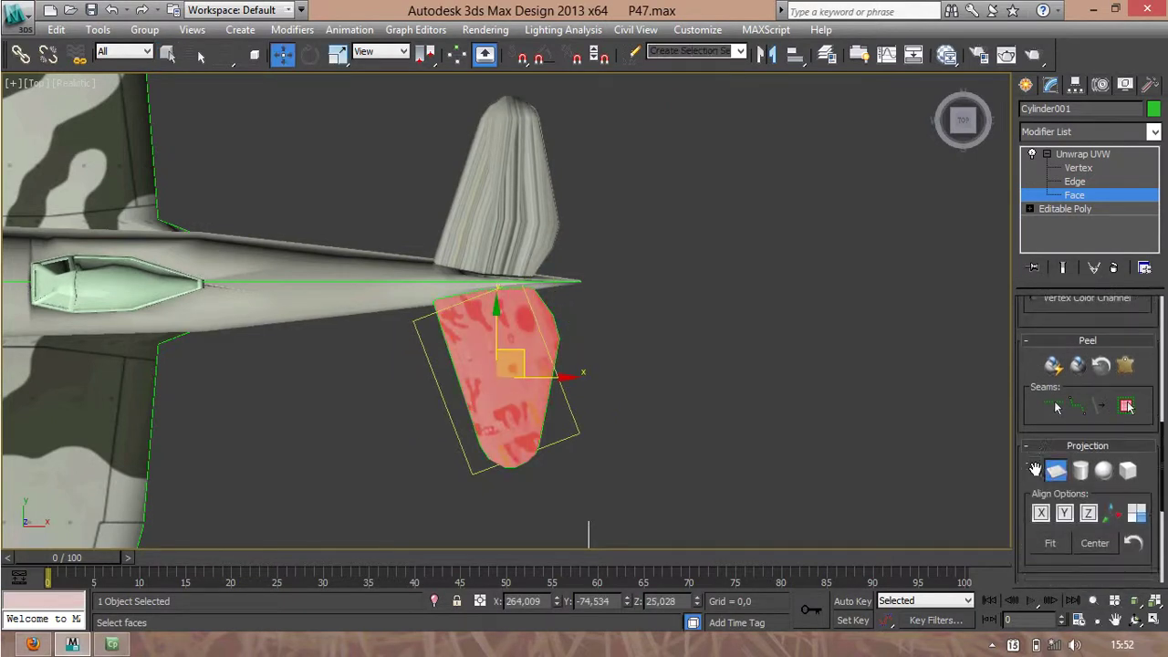
left_click(1087, 515)
Step: Open the UV editor for the stabilizer faces and maximize its window
scroll(1033, 457, "up", 4)
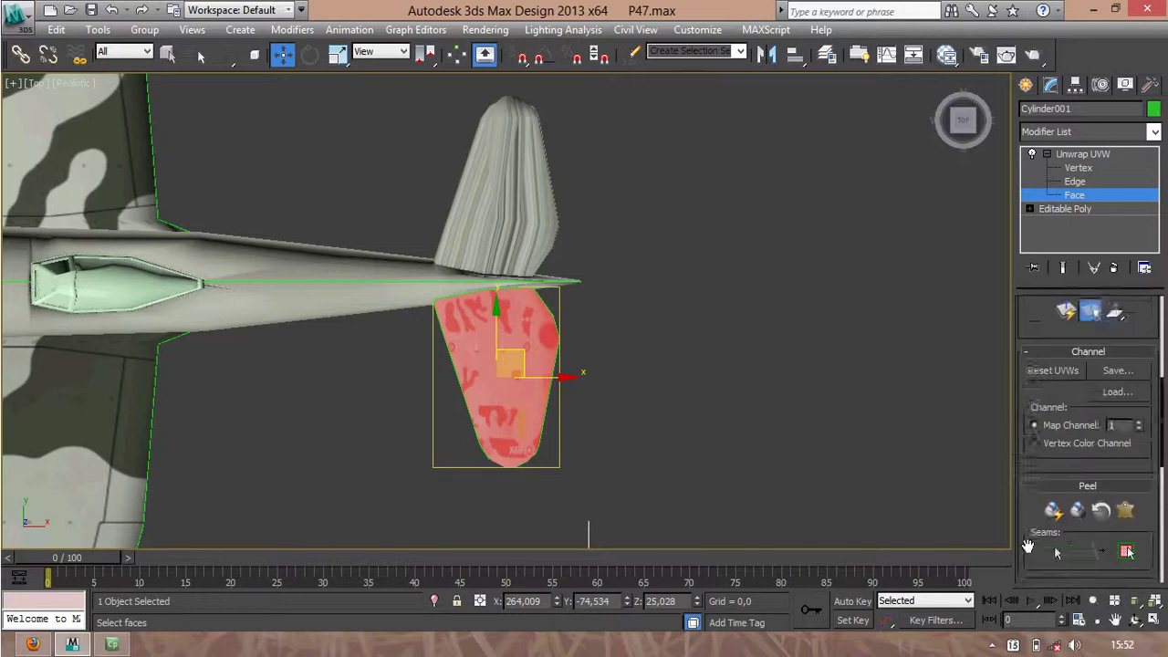
left_click(1052, 315)
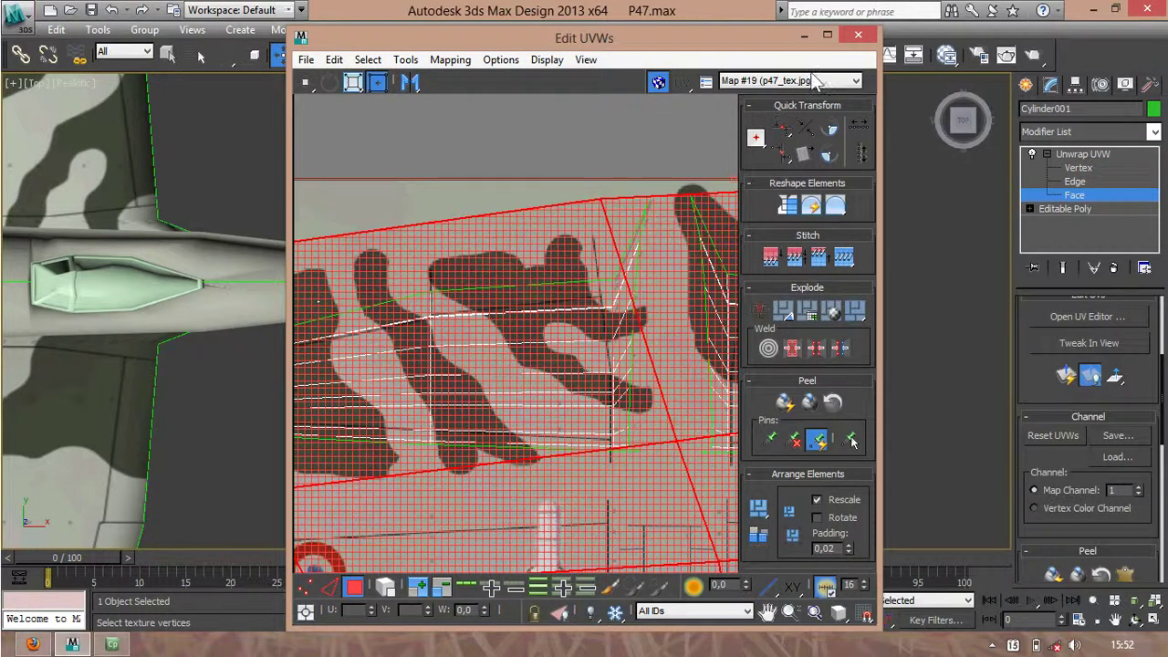
left_click(826, 40)
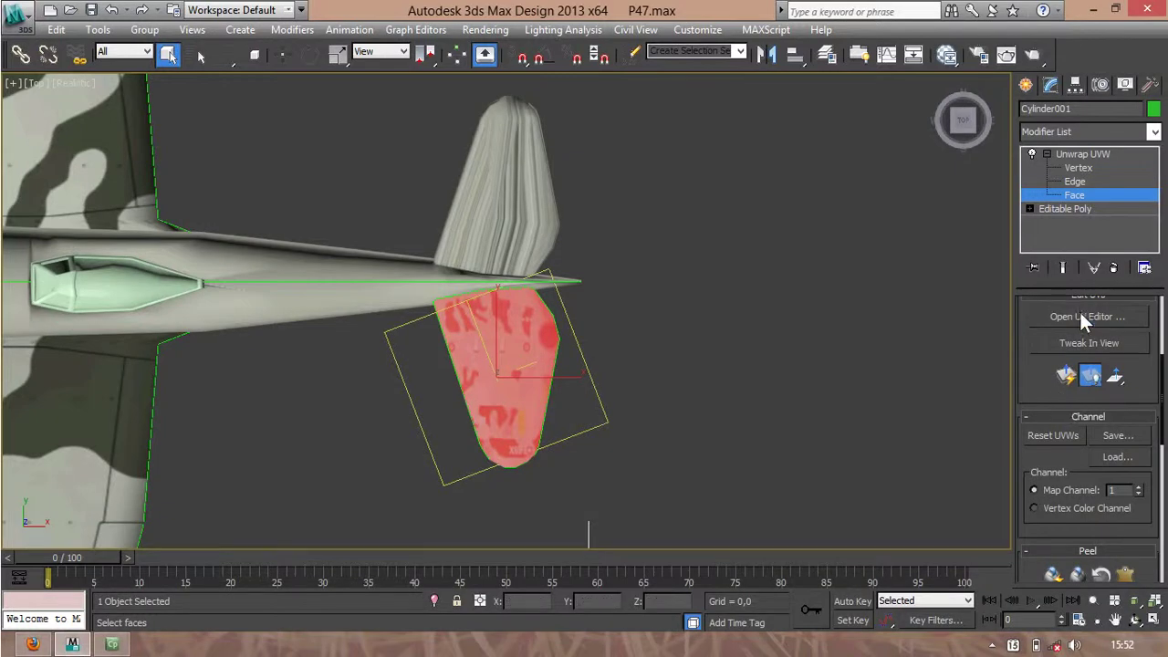
left_click(1080, 313)
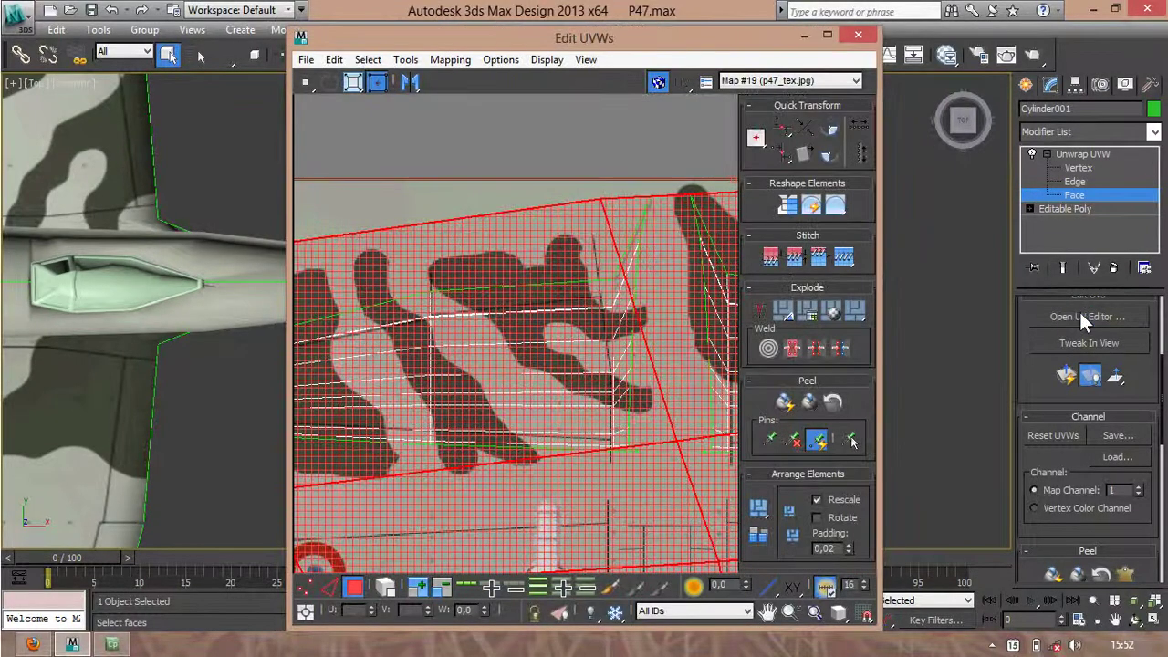
left_click(828, 36)
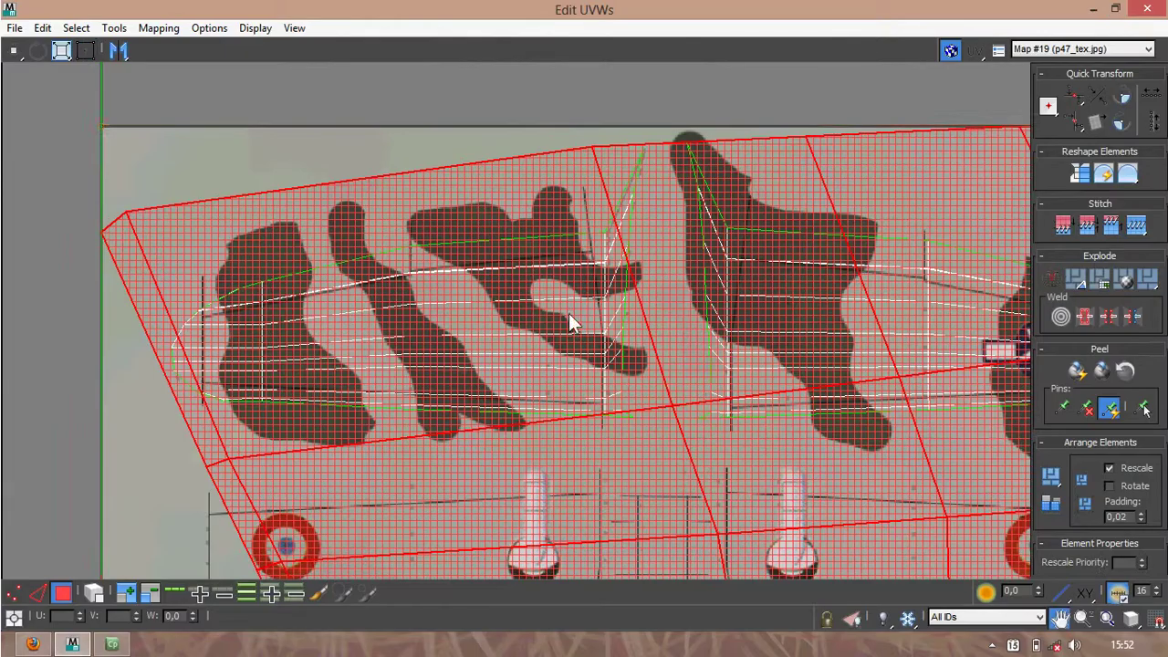
Step: Shrink the stabilizer's UV shell and move it over the camouflaged tail area on the texture's left half
middle_click_drag(569, 313, 509, 286)
scroll(508, 286, "down", 5)
middle_click_drag(566, 316, 558, 219)
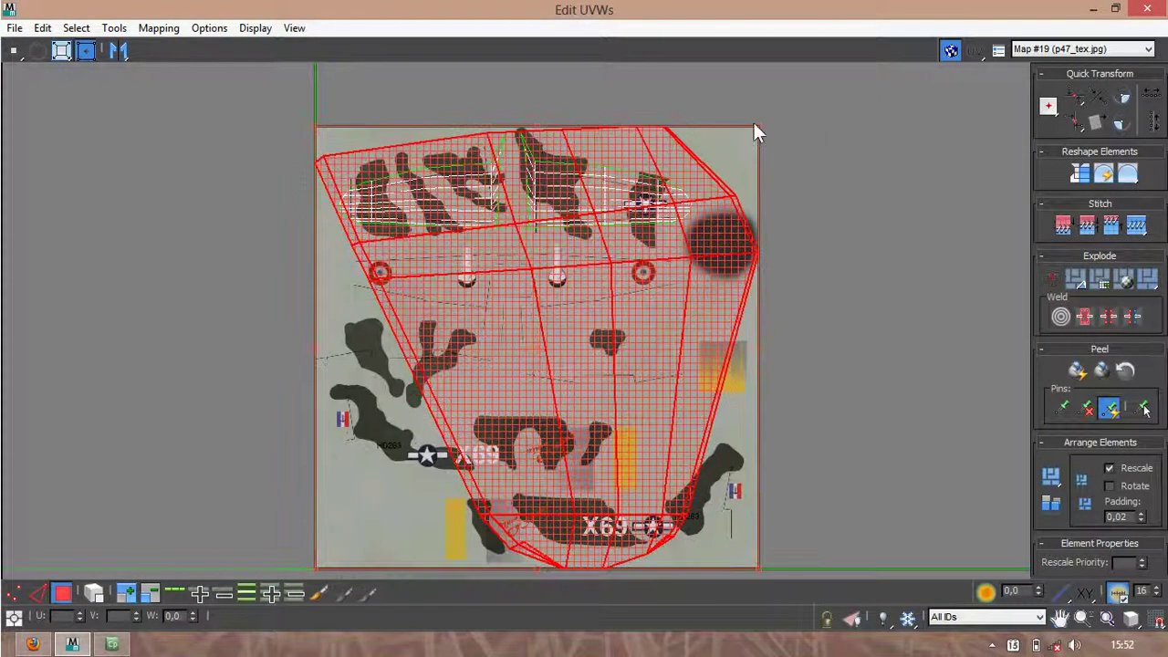
left_click_drag(761, 124, 403, 422)
left_click_drag(386, 480, 514, 364)
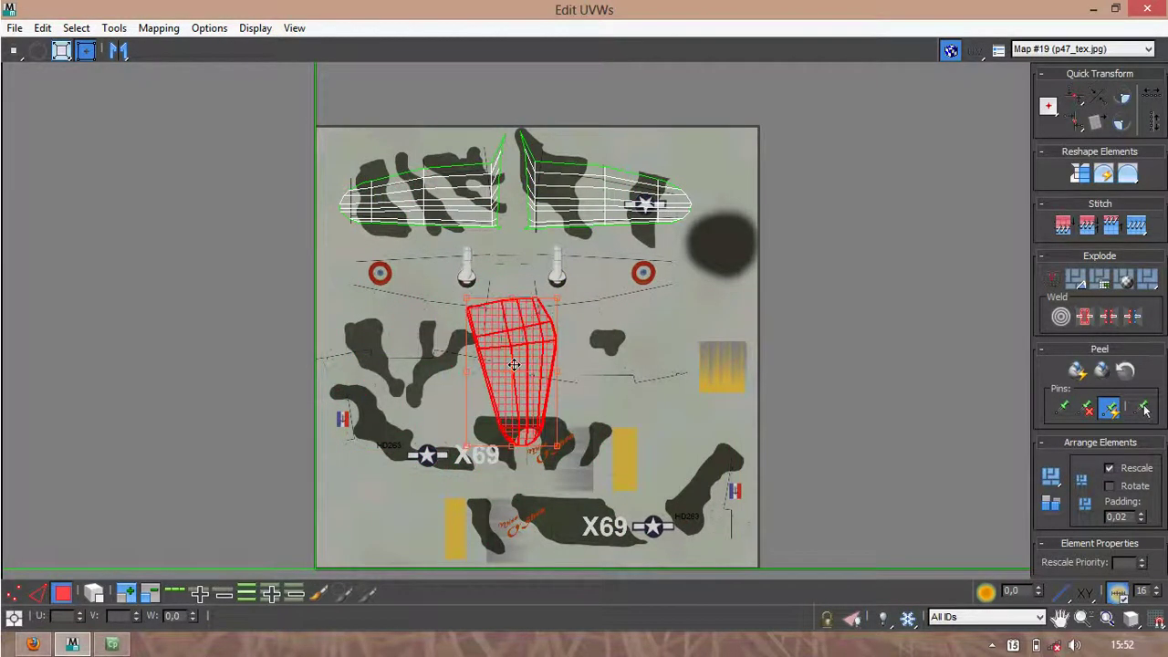
scroll(514, 364, "up", 5)
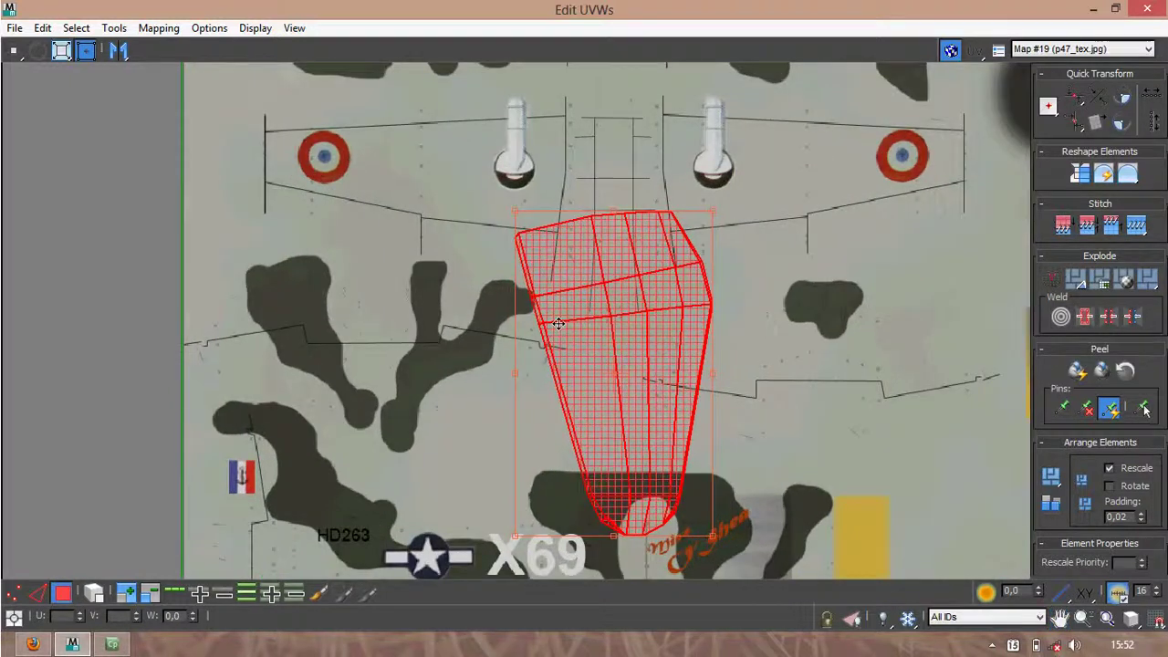
left_click_drag(559, 323, 364, 321)
Step: Check the reference UV layout in Firefox and rotate the stabilizer's UV shell a quarter turn so its tip points right
key("alt+Tab")
key("alt+Tab")
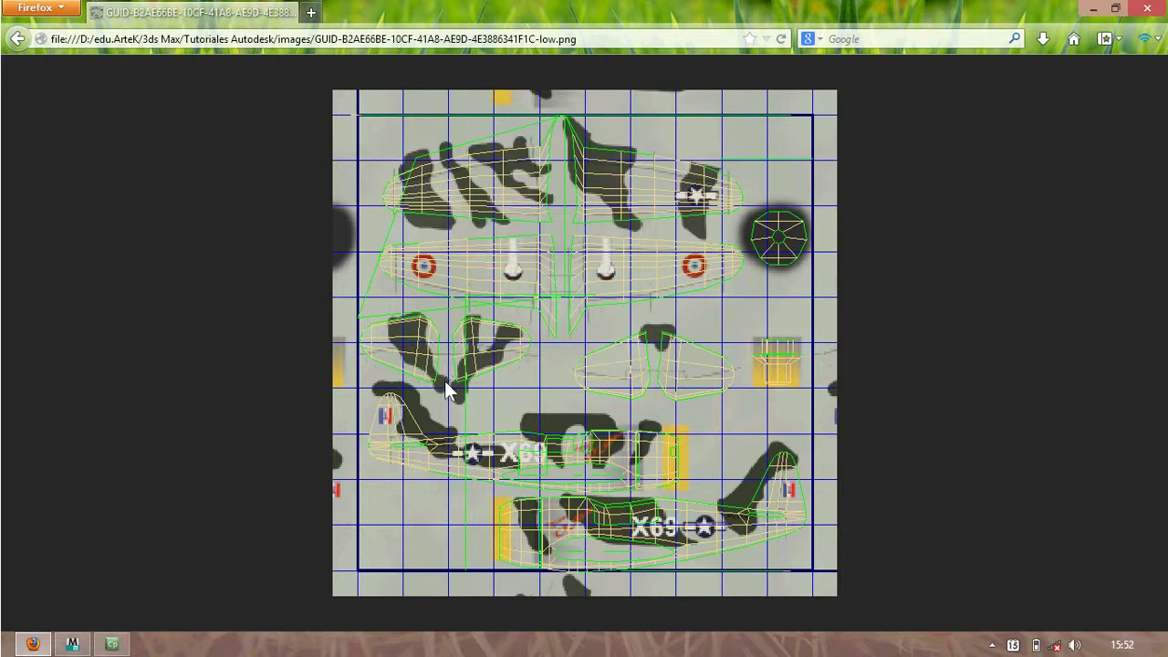
key("alt+Tab")
key("alt+Tab")
key("alt+Tab")
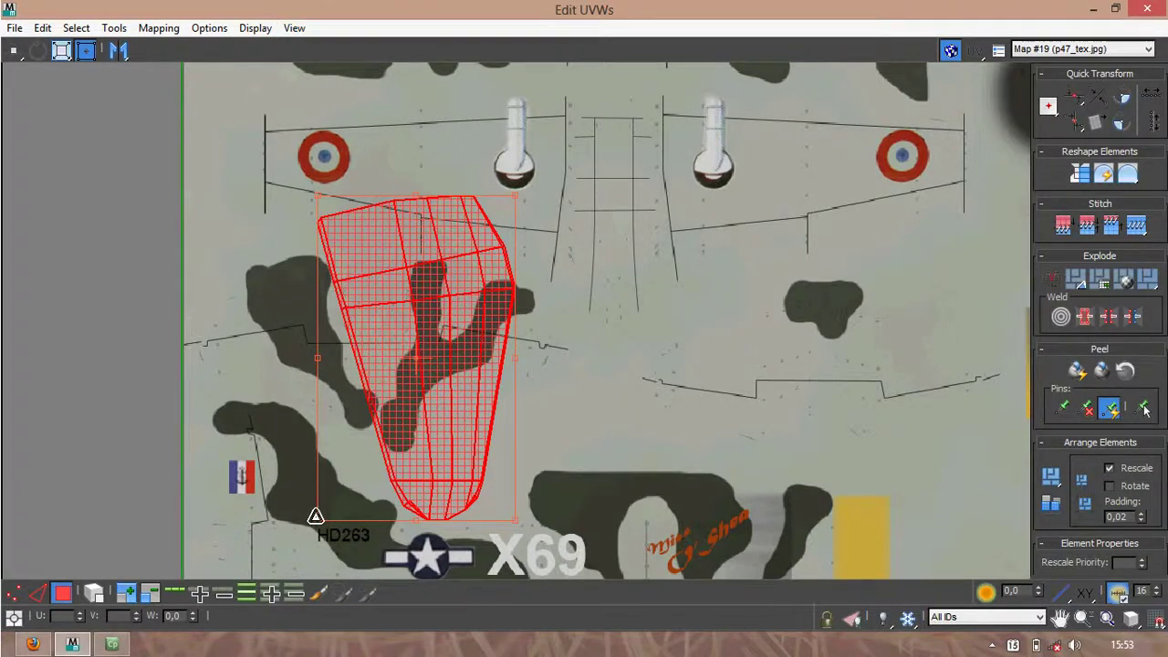
left_click_drag(318, 363, 416, 541)
Step: Compare with the Firefox reference layout and reposition the rotated stabilizer shell over the Y-shaped camouflage patch
key("alt+Tab")
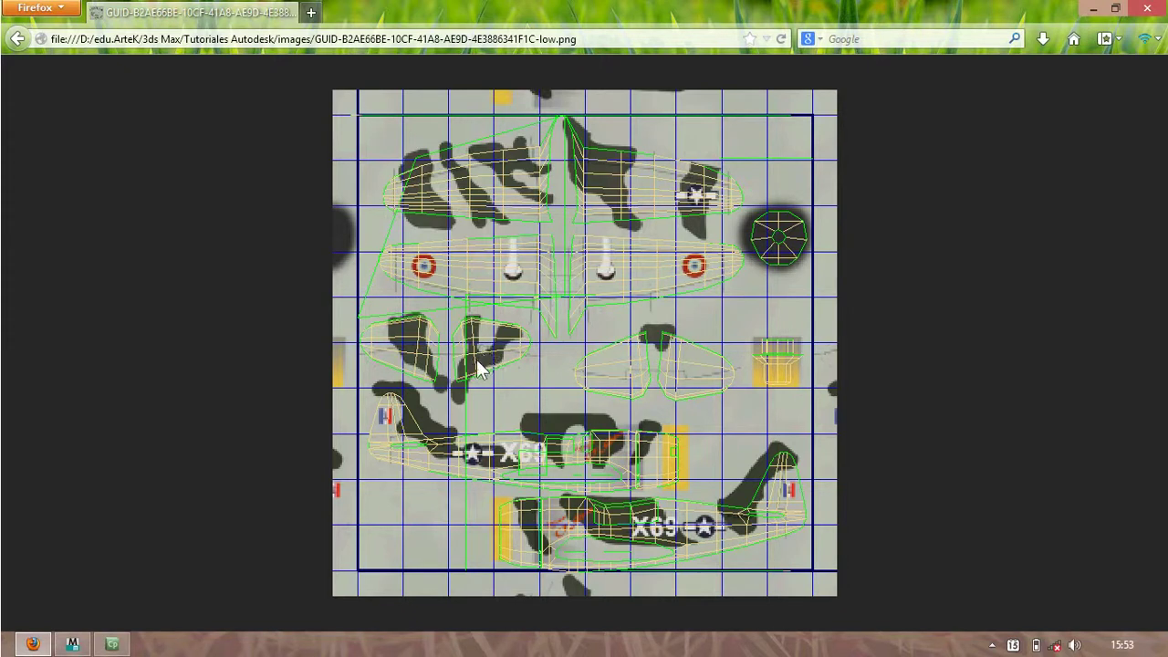
key("alt+Tab")
left_click_drag(379, 376, 481, 390)
scroll(481, 390, "up", 5)
key("alt+Tab")
key("alt+Tab")
left_click_drag(675, 294, 497, 276)
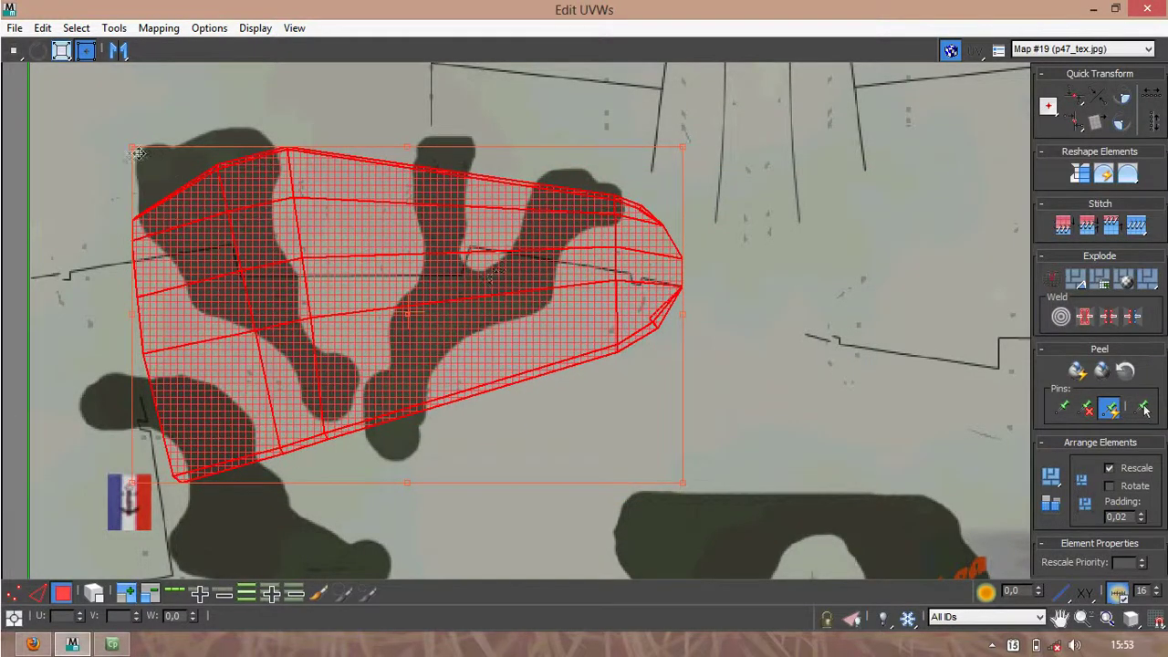
Step: Shrink the stabilizer's UV shell to fit the Y-shaped camouflage patch, checking the Firefox reference, and close the UV editor
left_click_drag(131, 148, 360, 198)
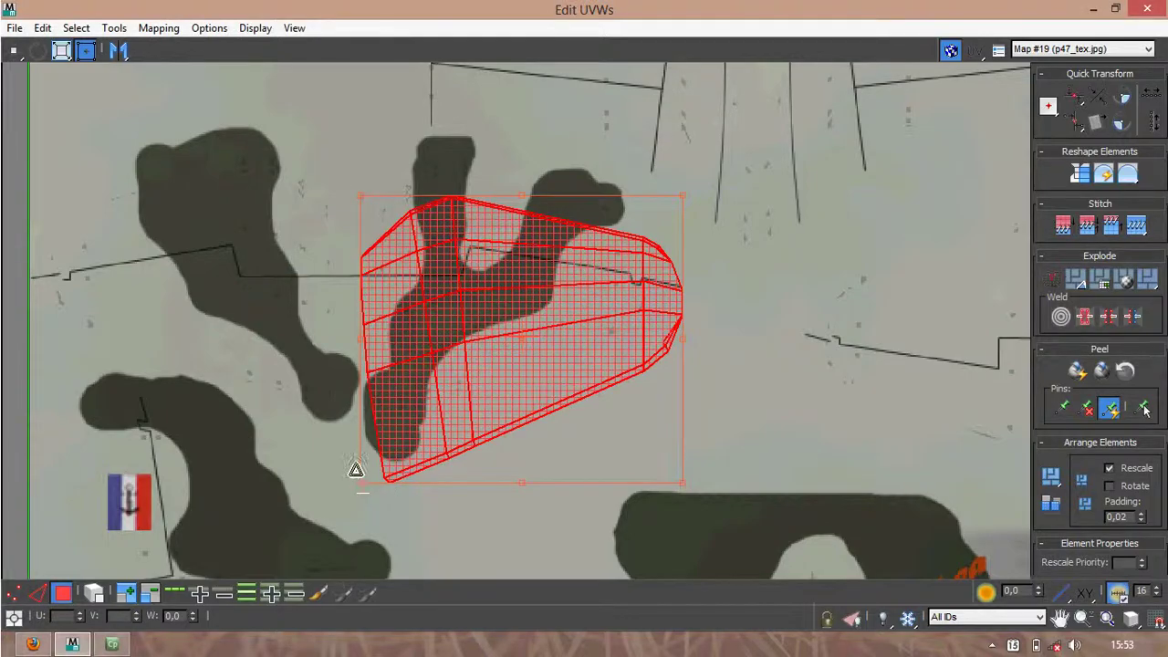
left_click_drag(356, 470, 352, 377)
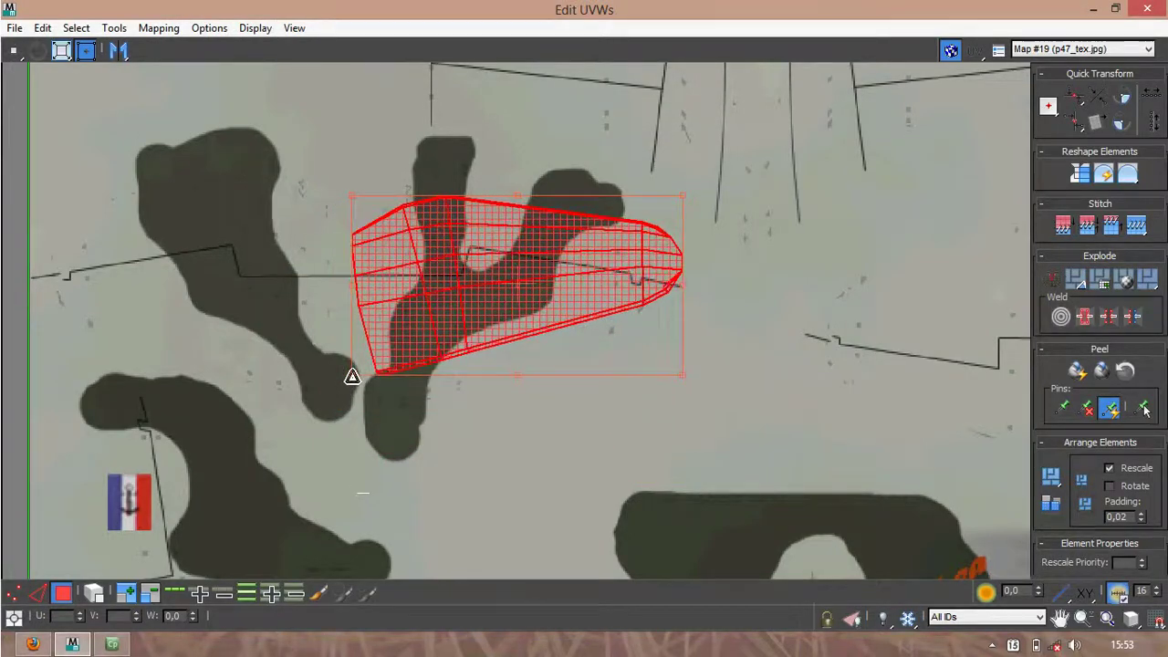
key("alt+Tab")
key("alt+Tab")
key("alt+Tab")
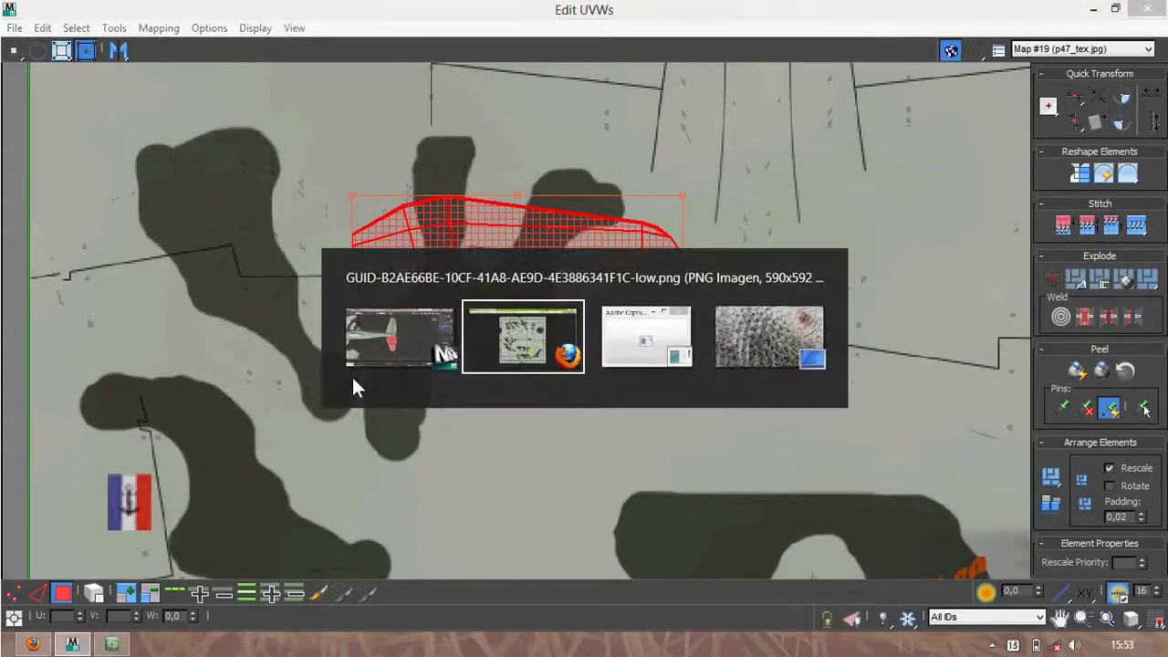
key("alt+Tab")
left_click_drag(352, 375, 350, 411)
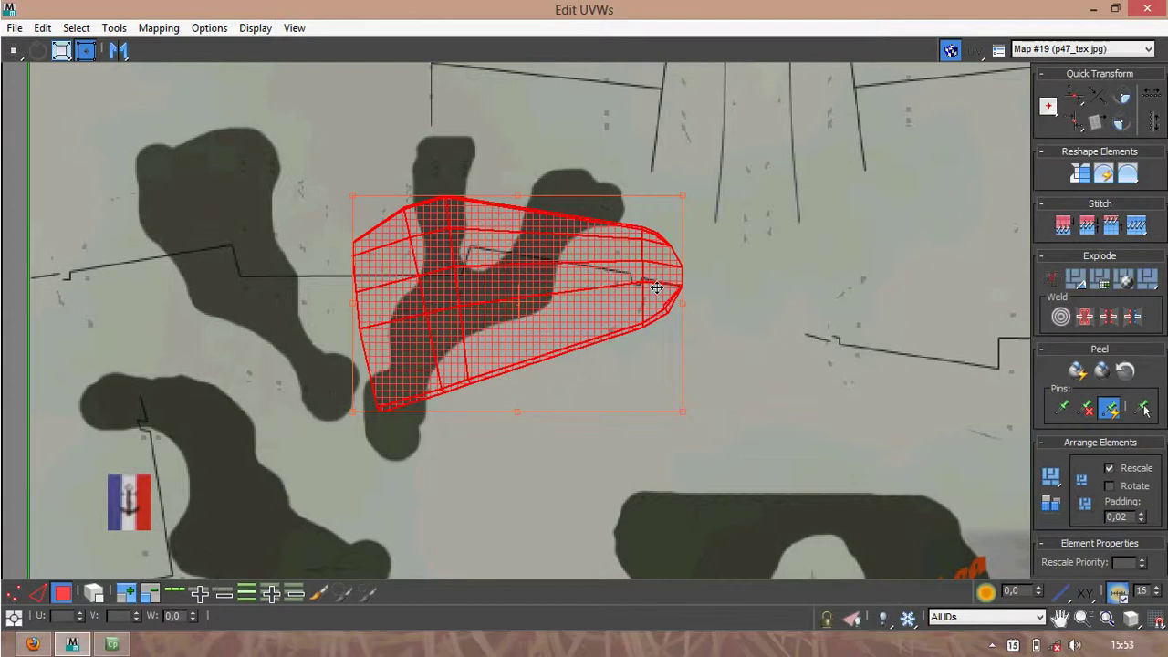
left_click(1145, 11)
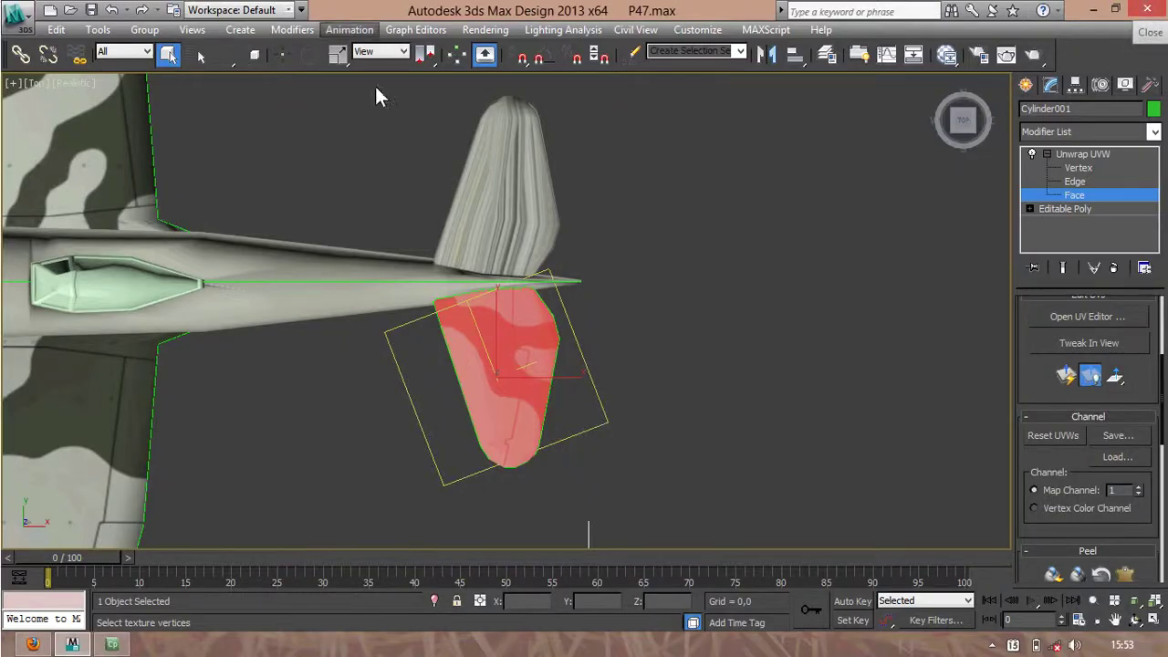
Step: Select the upper faces of the opposite stabilizer and save them as the named selection set SuperiorAlaTrasDer
left_click_drag(588, 253, 594, 251)
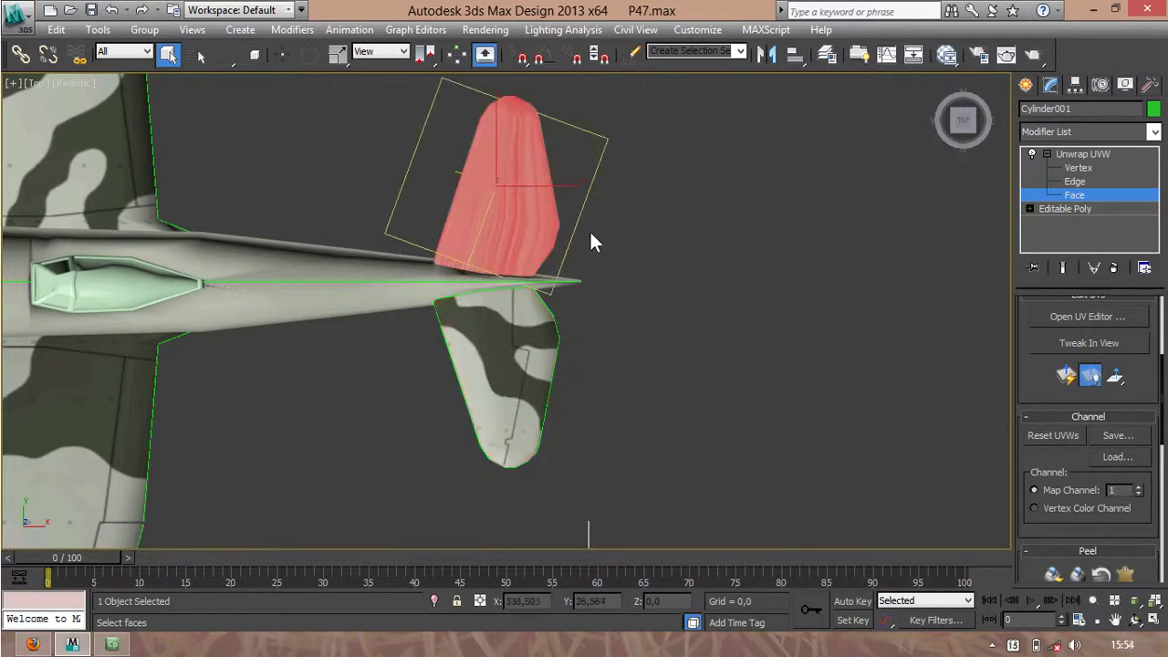
left_click(705, 52)
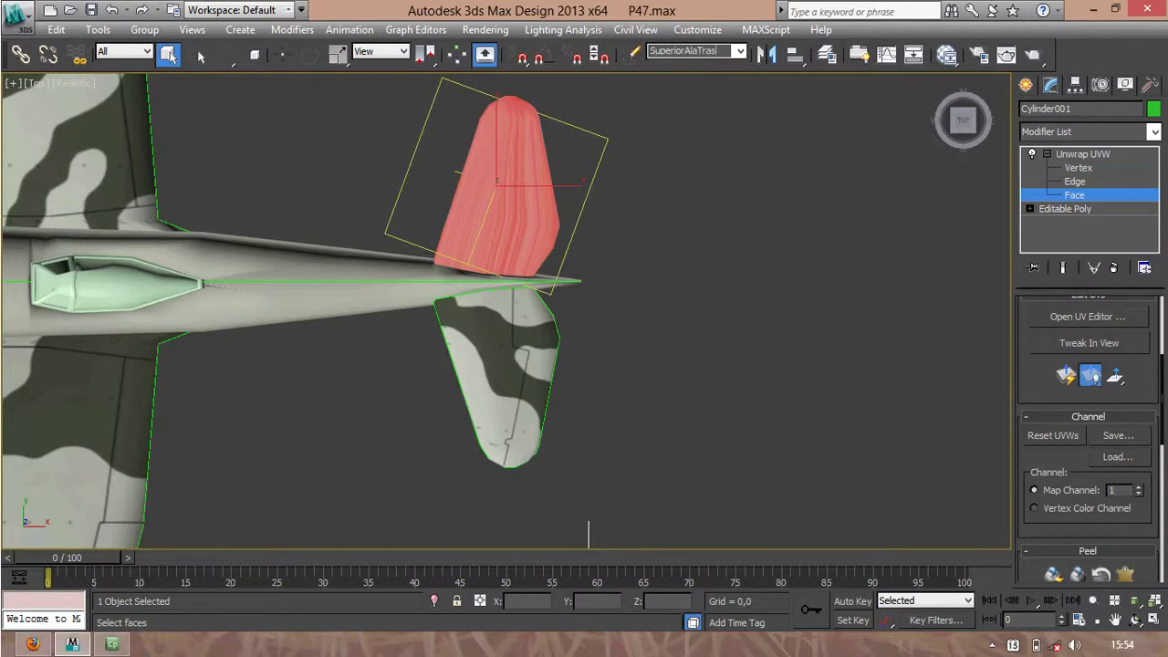
type("SuperiorAlaTrasDer")
key("Return")
Step: Planar-map the selected stabilizer faces and open them in a maximized UV editor
scroll(1019, 388, "down", 5)
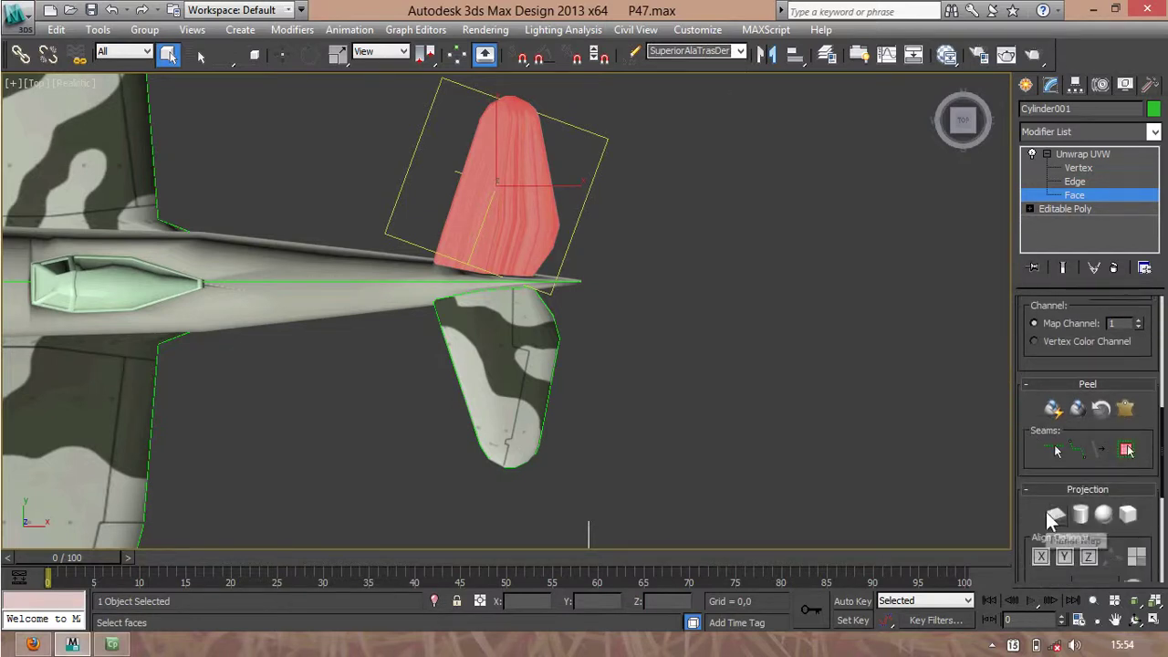
left_click(1054, 516)
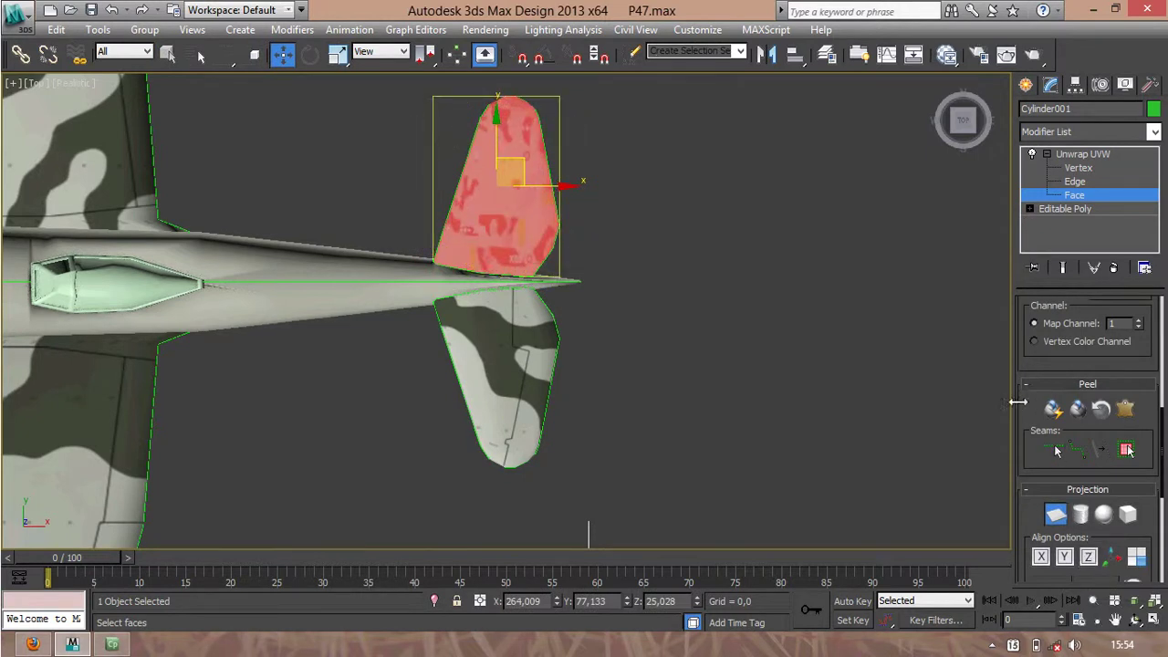
scroll(1084, 347, "up", 5)
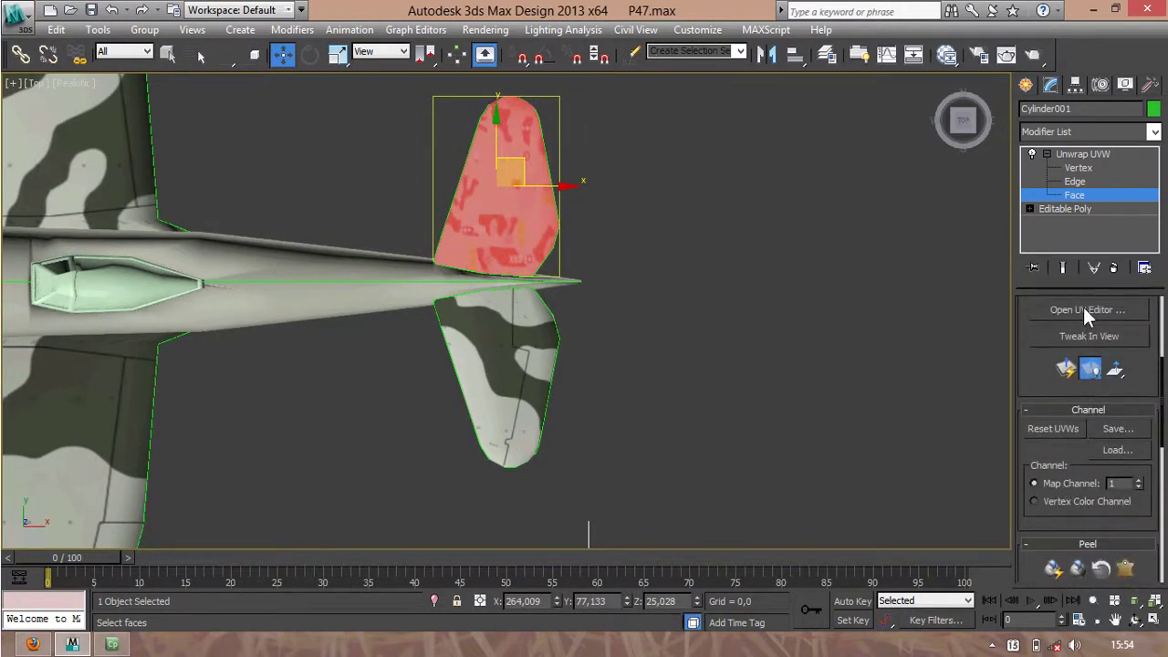
left_click(1083, 309)
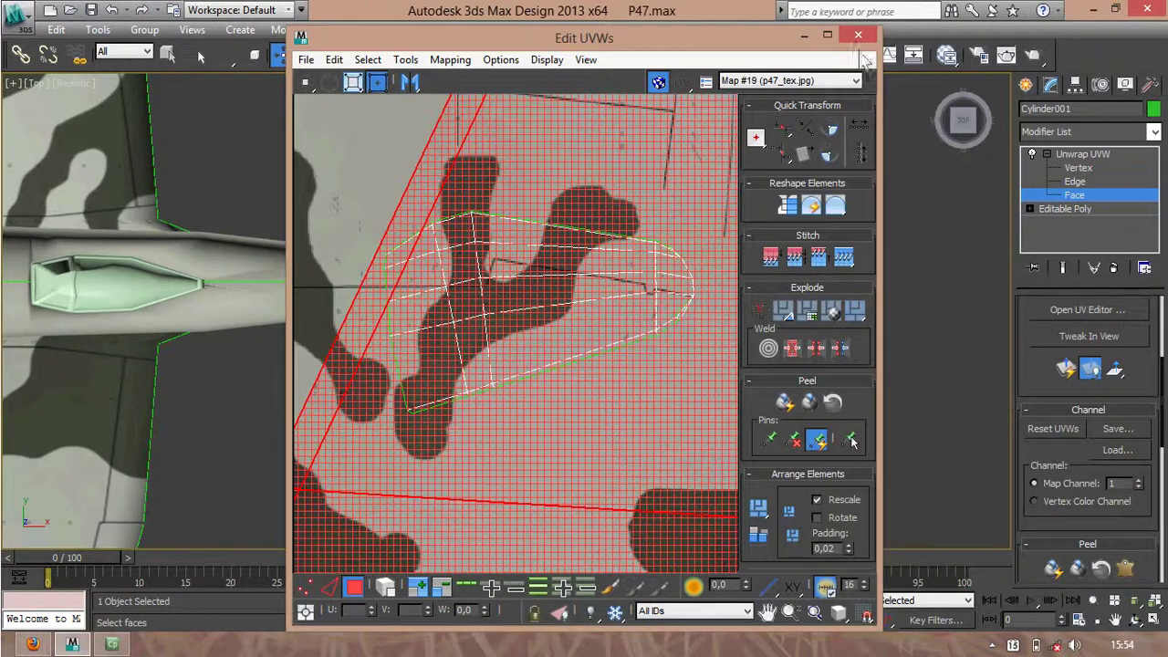
left_click(1053, 309)
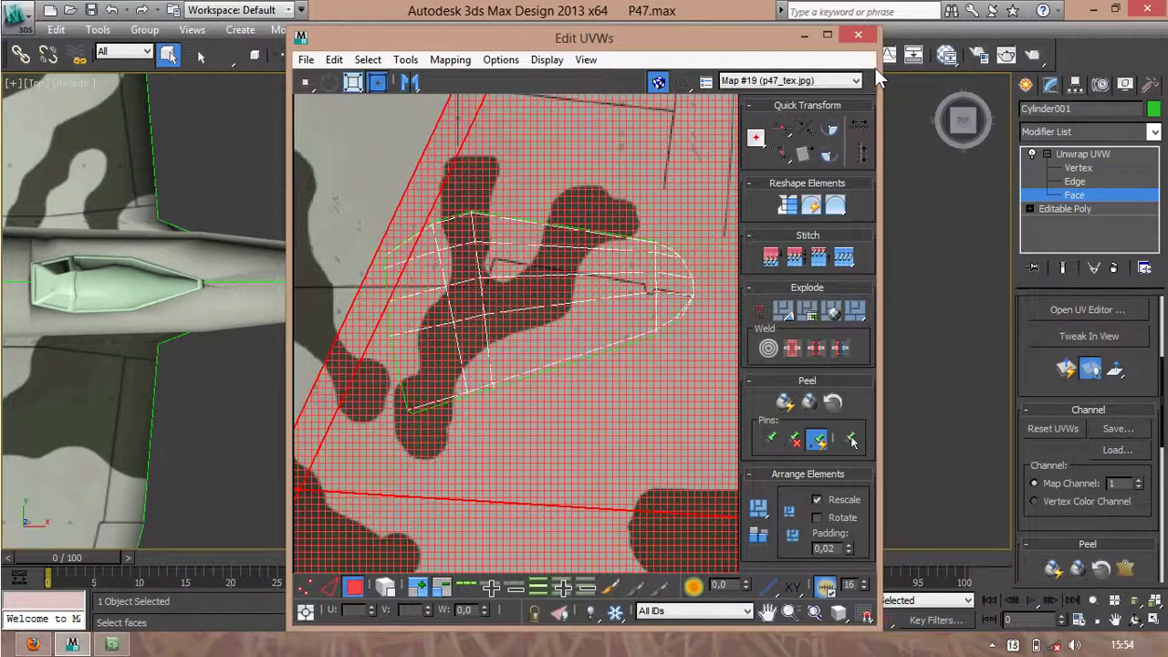
left_click(825, 35)
Step: Shrink the oversized stabilizer shell and move it over the tail camouflage area on the texture's left half
middle_click_drag(513, 252, 548, 237)
scroll(545, 237, "down", 10)
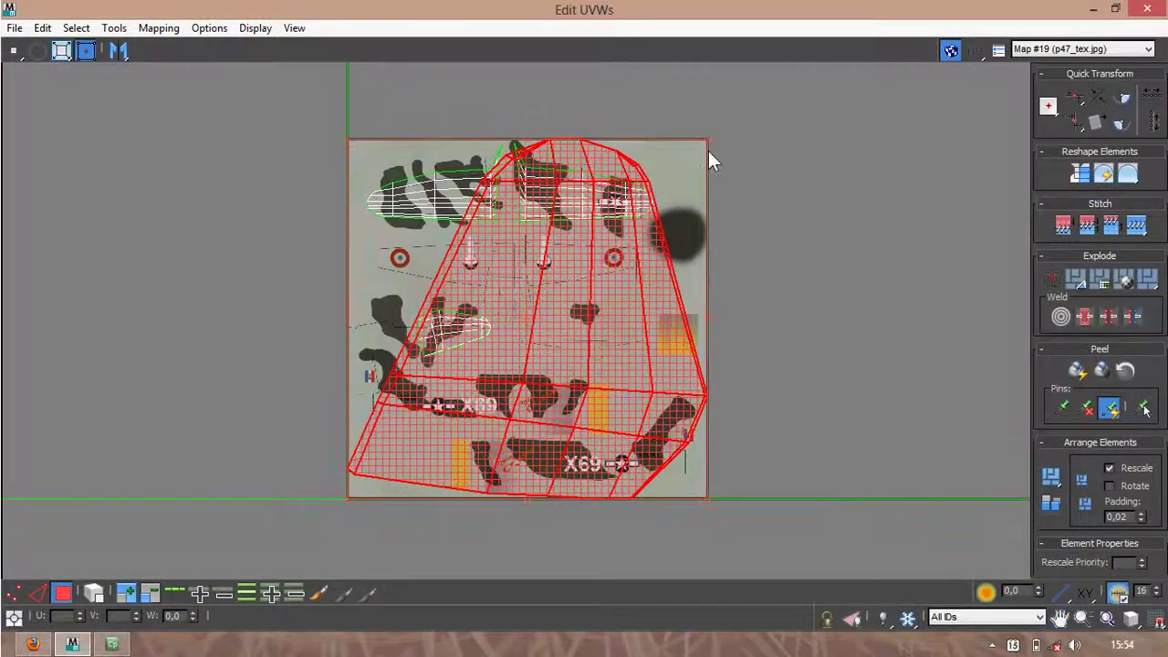
left_click_drag(703, 141, 427, 376)
left_click_drag(395, 441, 410, 344)
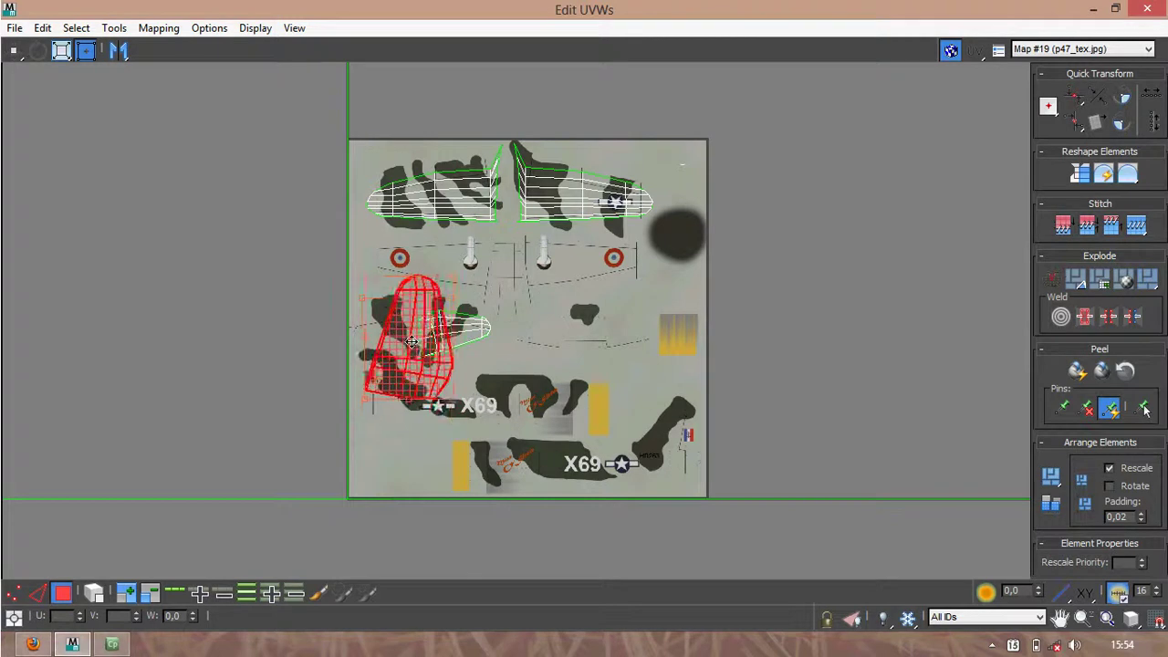
scroll(410, 344, "up", 3)
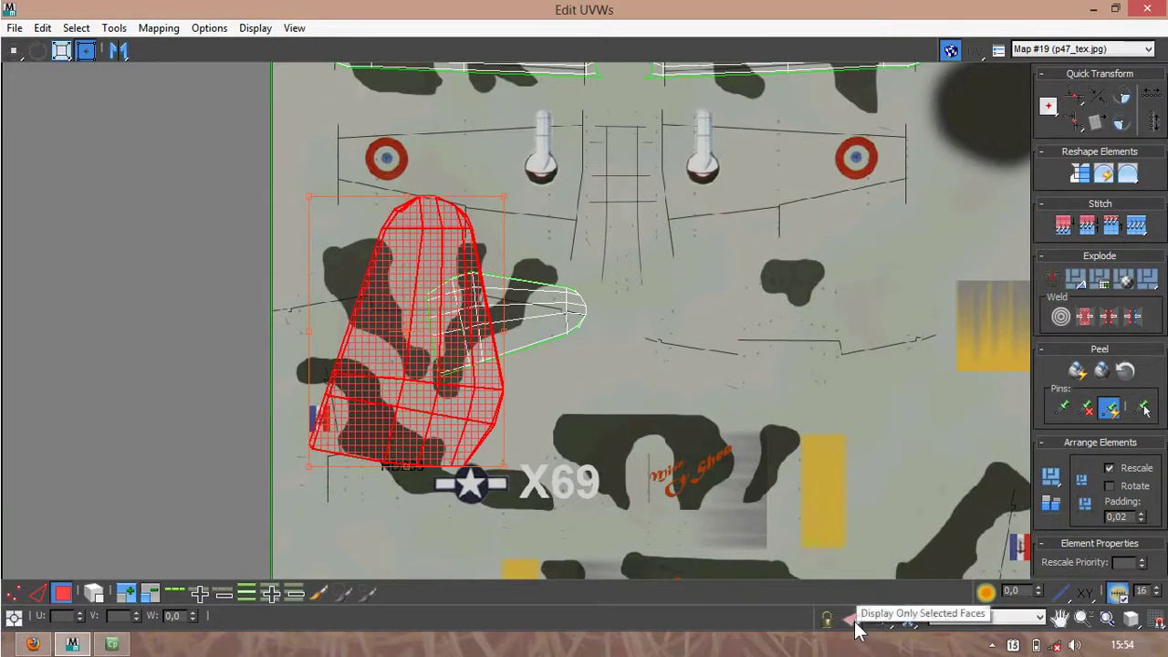
middle_click_drag(735, 388, 628, 532)
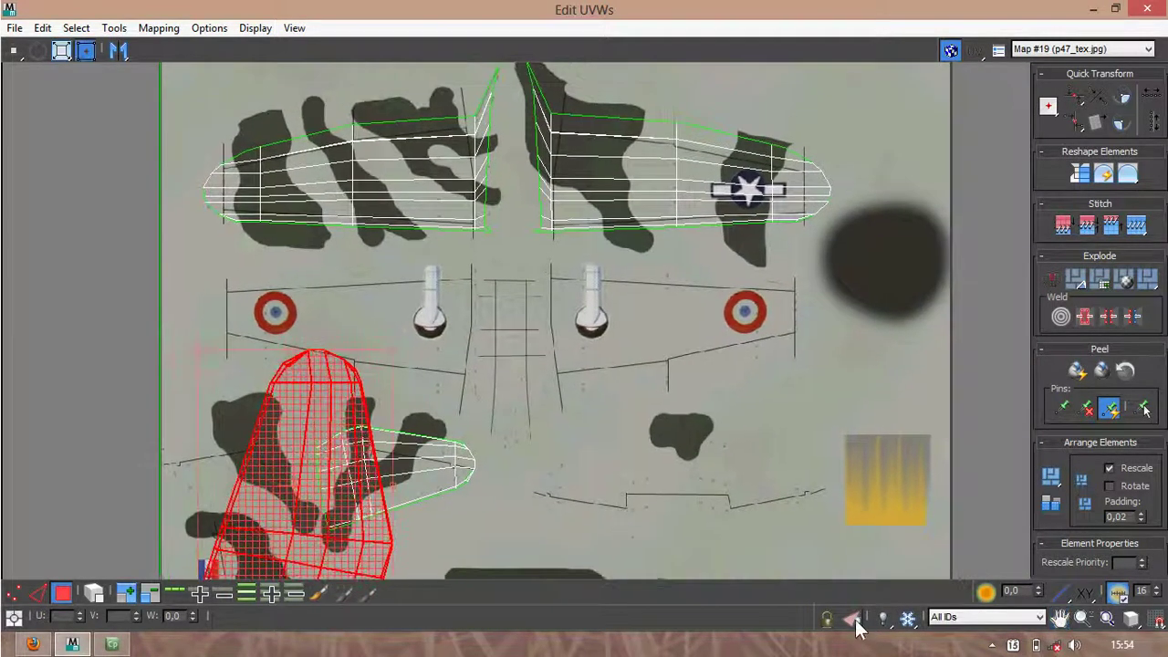
left_click(854, 620)
left_click(854, 620)
Step: Shrink the shell further, rotate it a quarter turn so its tip points left, and place it beside the first stabilizer shell
middle_click_drag(480, 383, 658, 204)
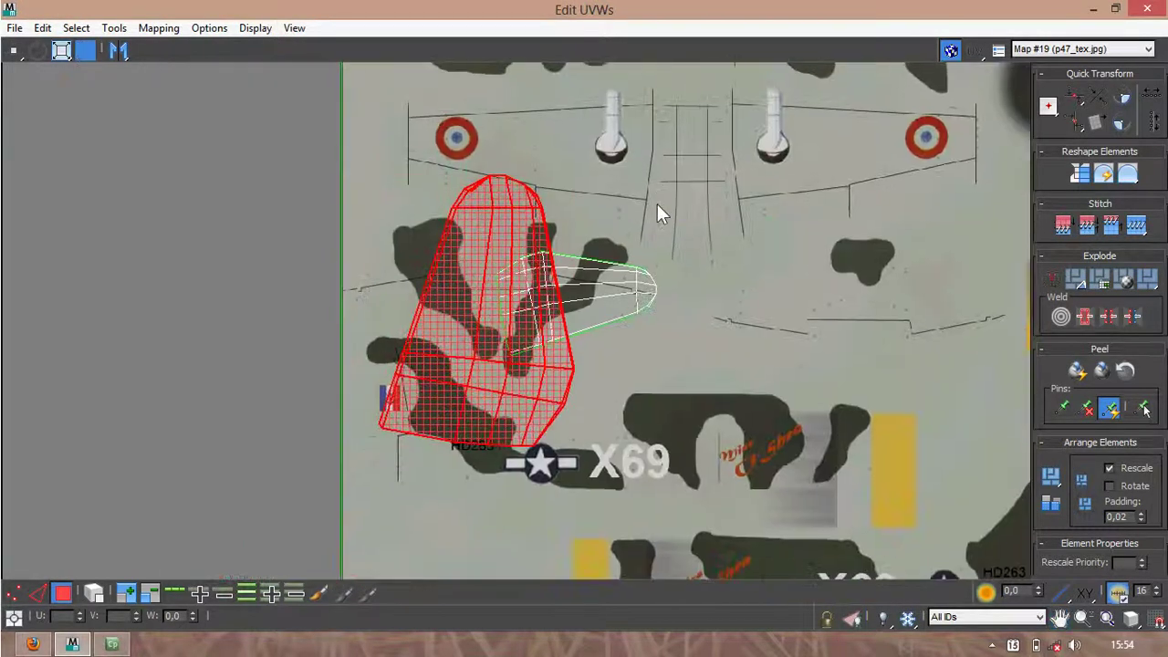
scroll(584, 310, "up", 2)
left_click_drag(570, 130, 452, 291)
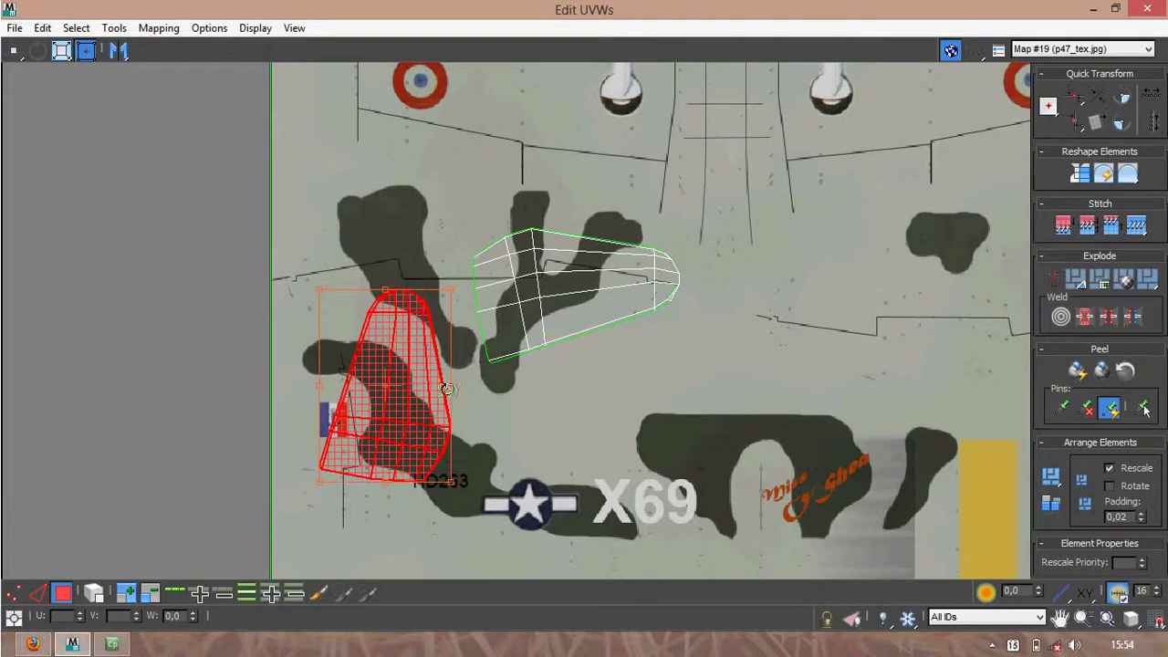
left_click_drag(452, 387, 386, 186)
scroll(447, 273, "up", 4)
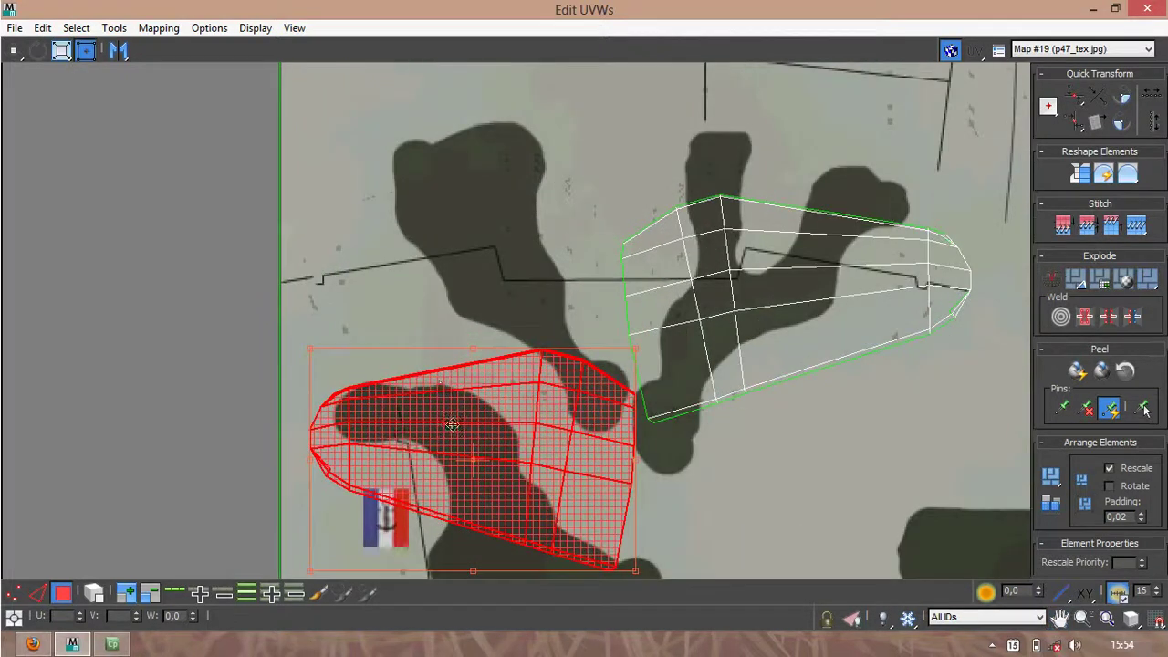
left_click_drag(475, 443, 445, 276)
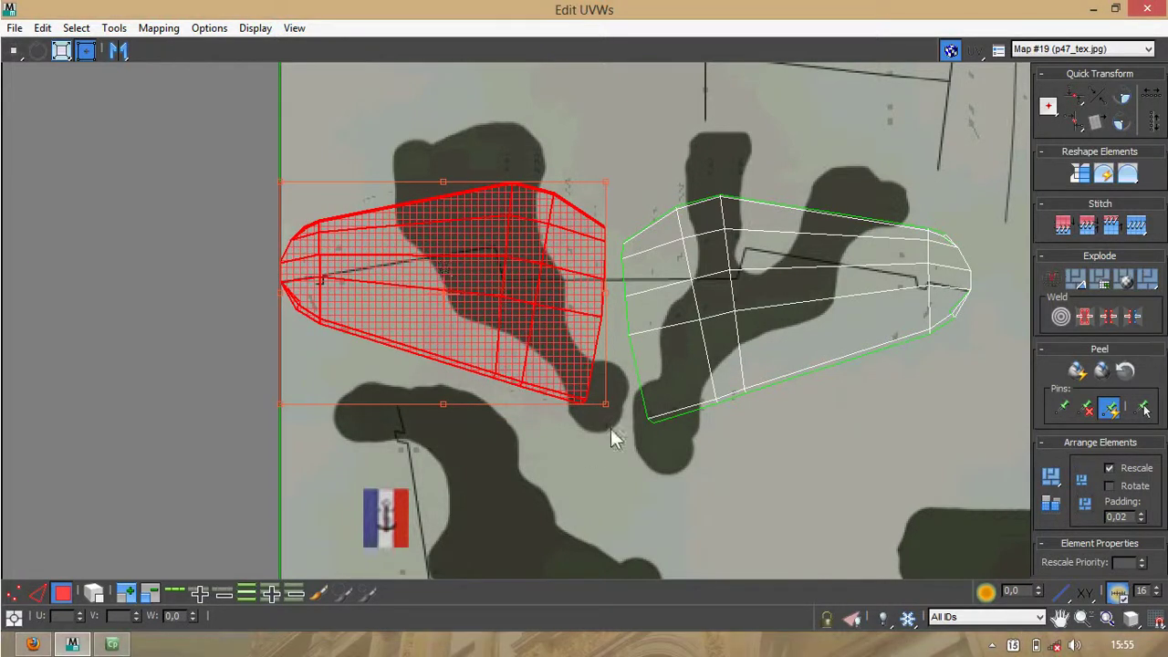
Step: Stretch the left-pointing stabilizer shell toward the neighbouring shell, fine-tune its height, and close the UV editor
middle_click_drag(641, 240, 584, 237)
scroll(584, 237, "up", 2)
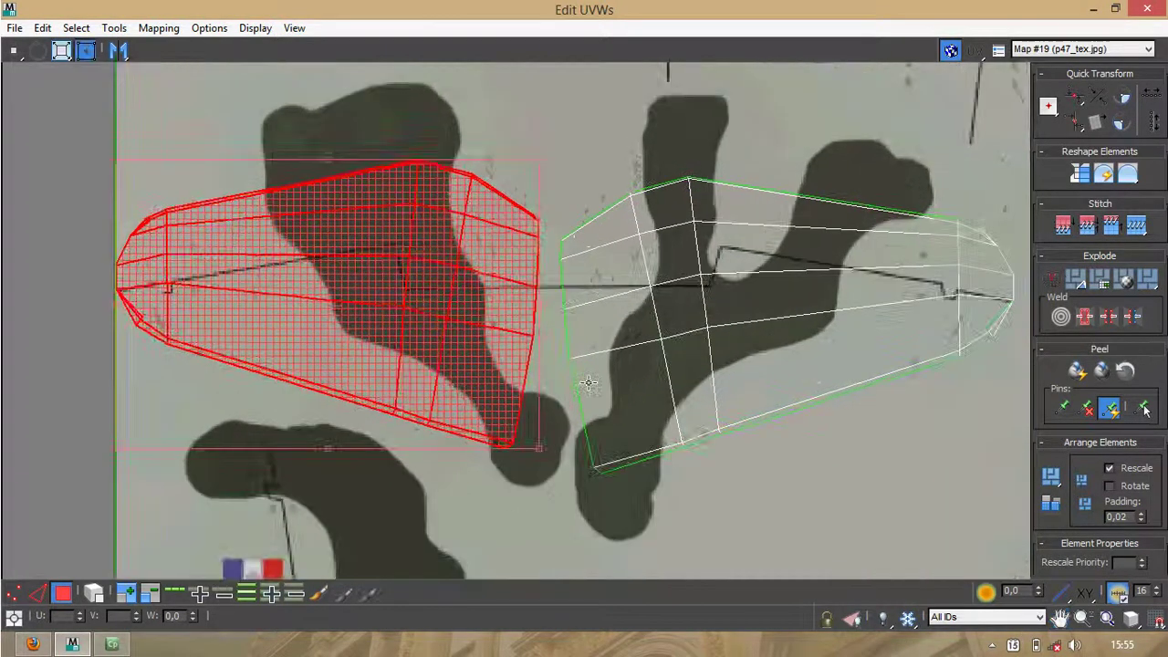
left_click_drag(539, 448, 562, 480)
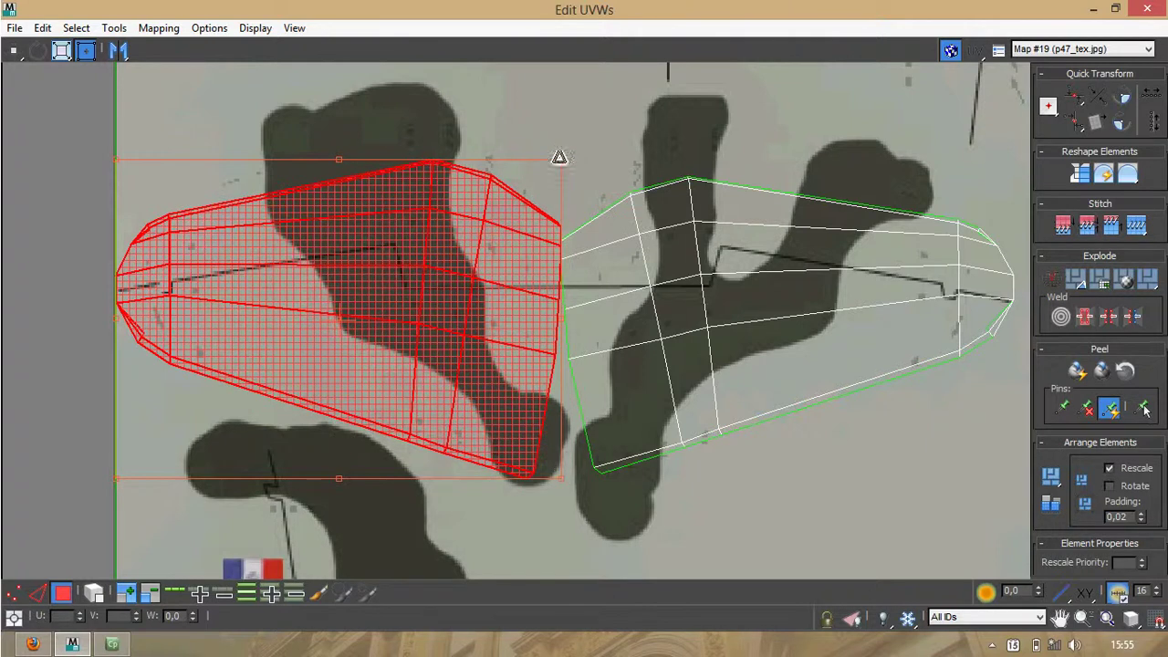
left_click_drag(558, 159, 553, 180)
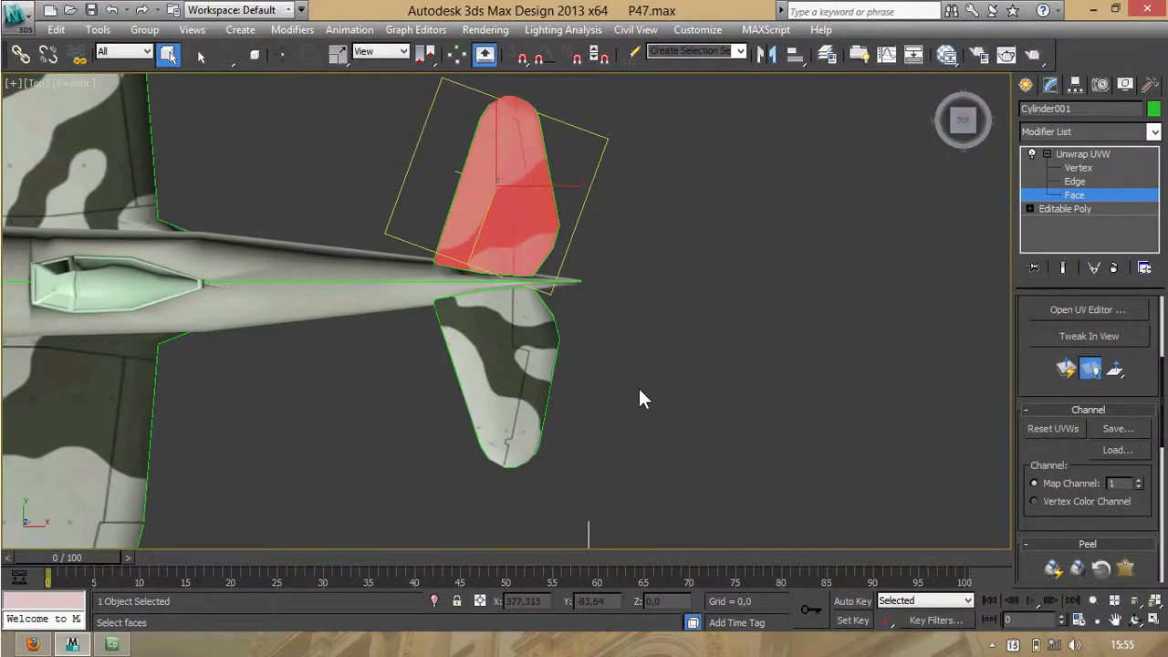
Step: Deselect the stabilizer faces and switch the viewport to the bottom view of the whole aircraft
left_click(278, 365)
key("t")
middle_click_drag(278, 365, 378, 350)
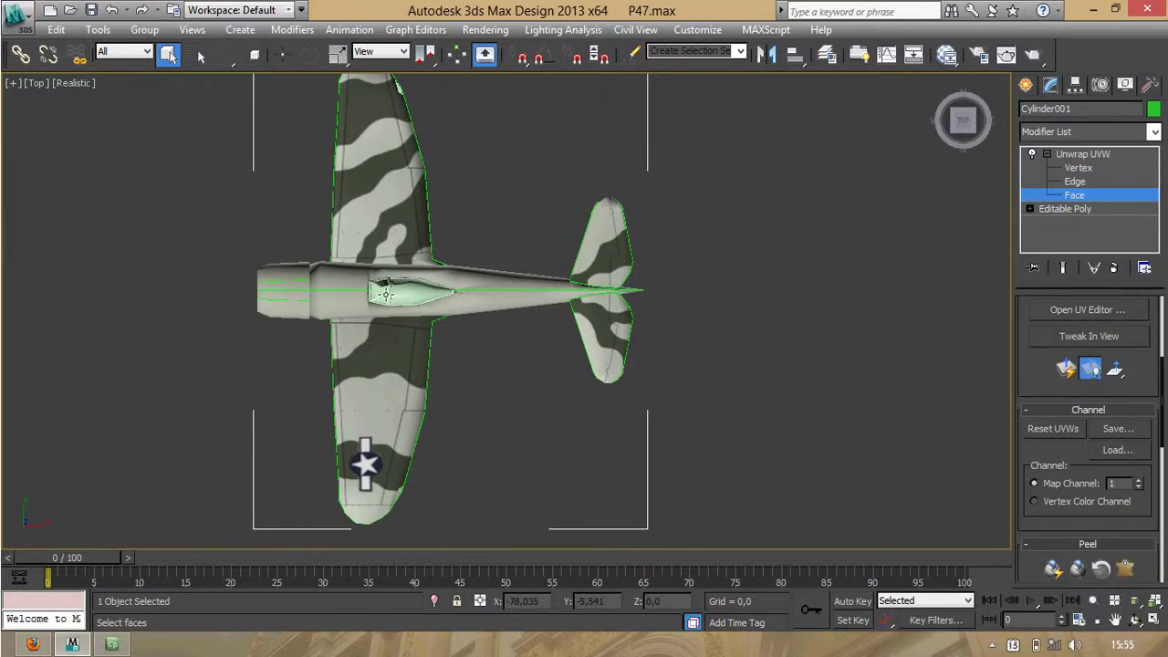
middle_click_drag(386, 293, 395, 319)
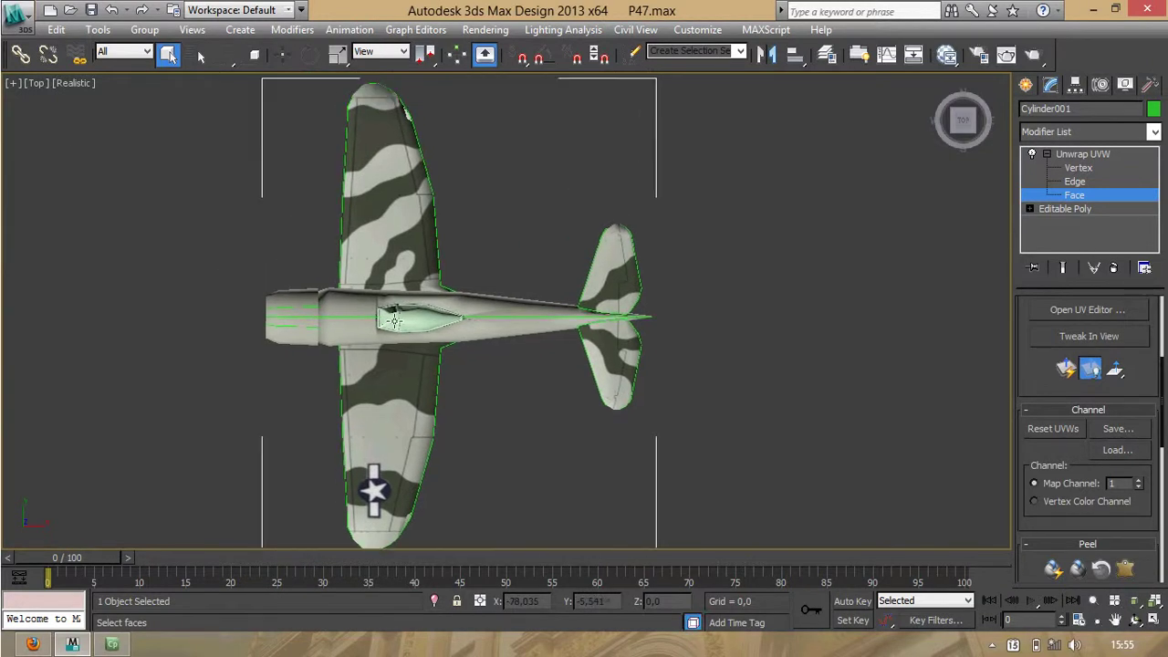
left_click(36, 83)
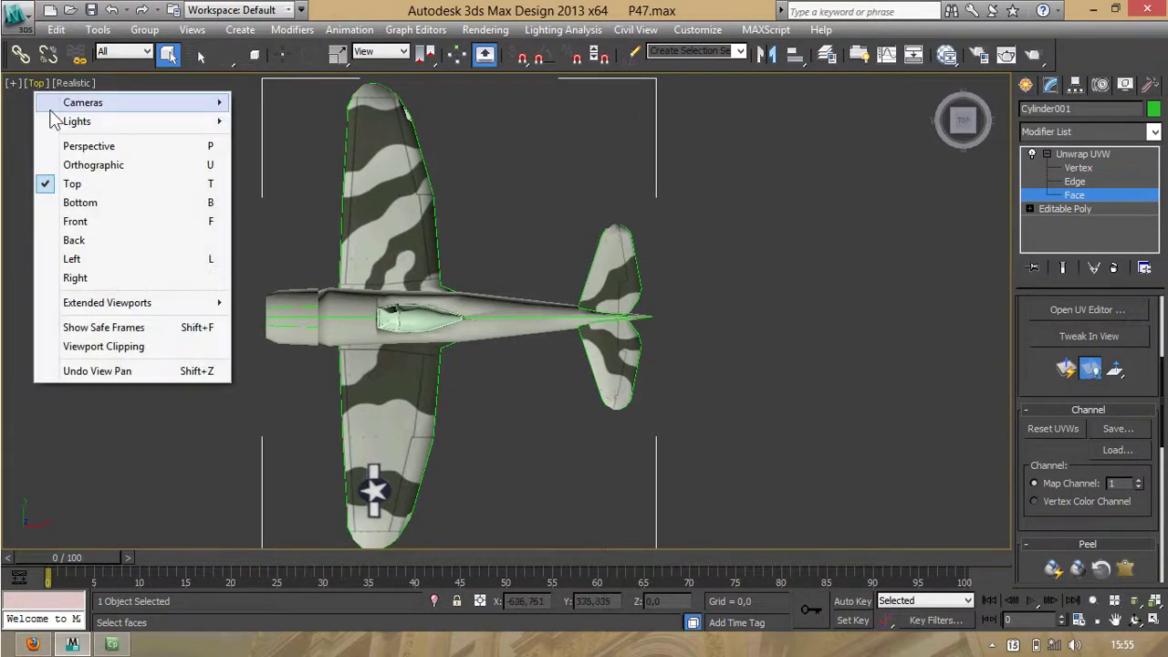
left_click(215, 210)
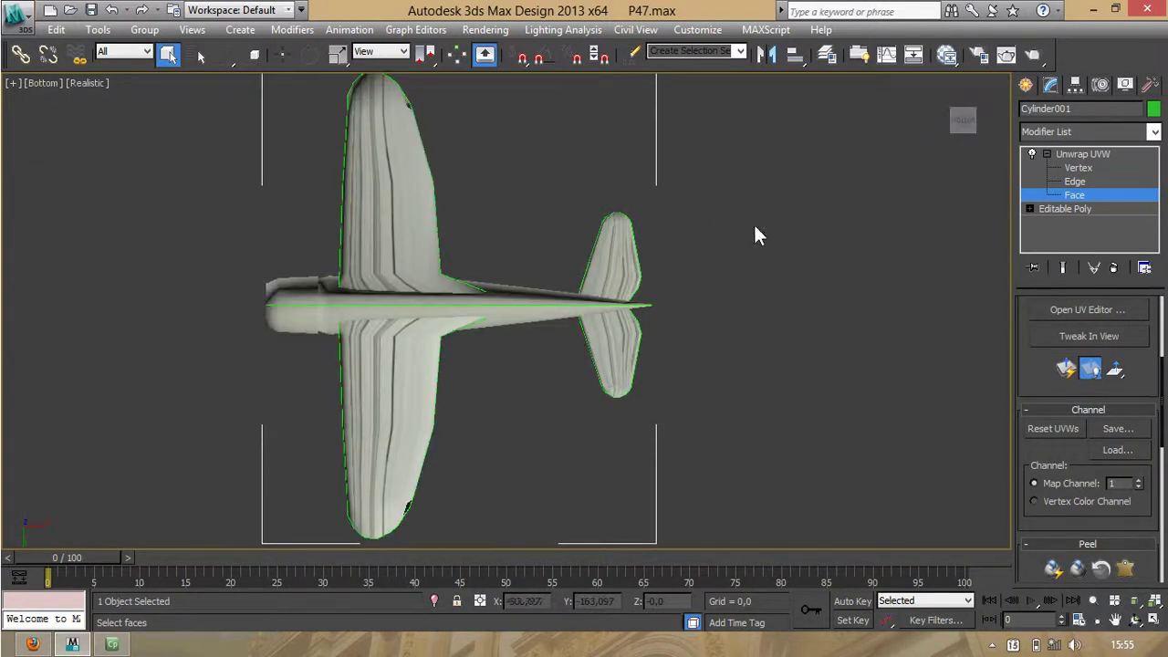
Step: Select one wing's underside faces, including those at the fuselage root, and name the selection set InferiorAlaDer
middle_click_drag(408, 242, 383, 242)
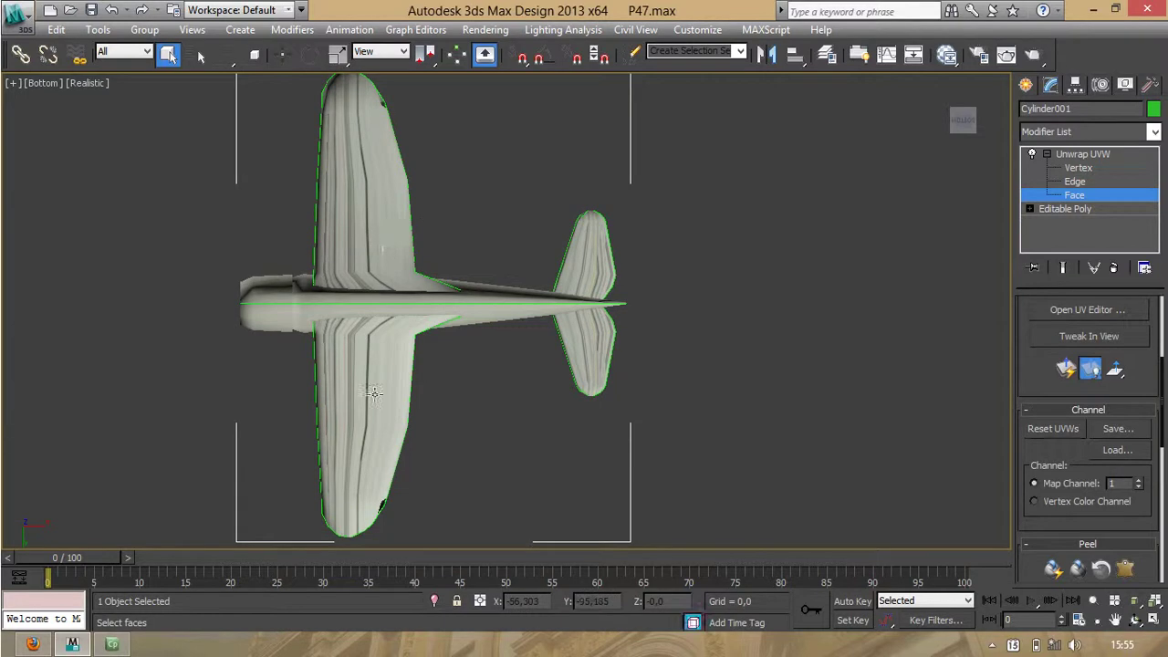
middle_click_drag(363, 157, 372, 140)
left_click_drag(470, 539, 321, 331)
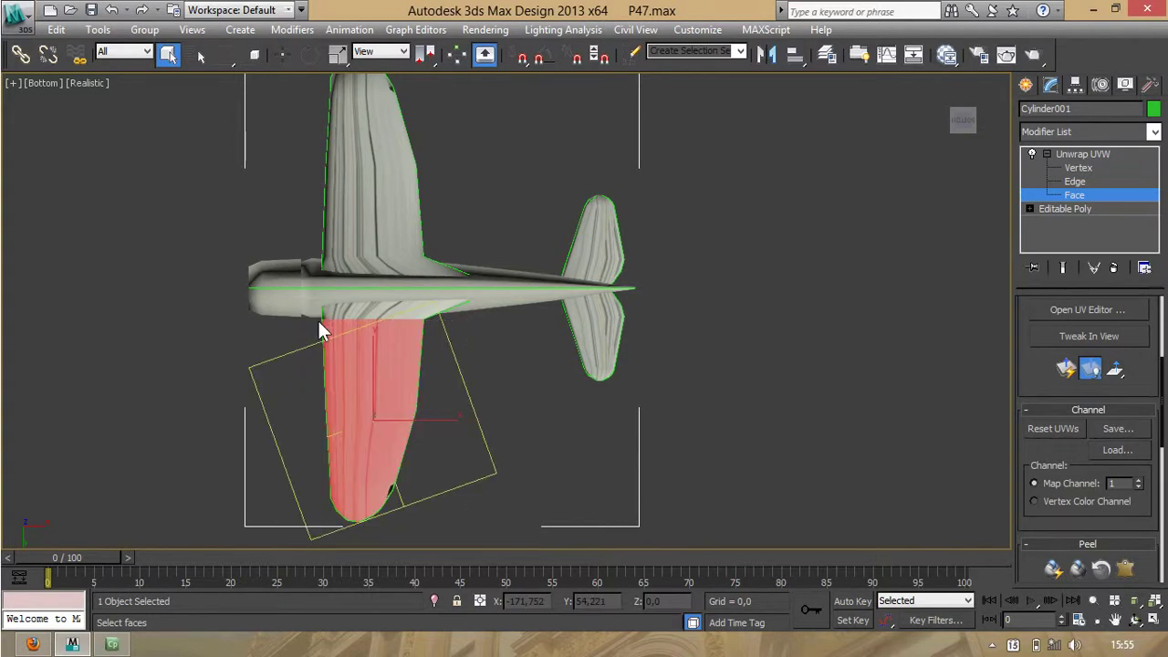
scroll(326, 331, "up", 2)
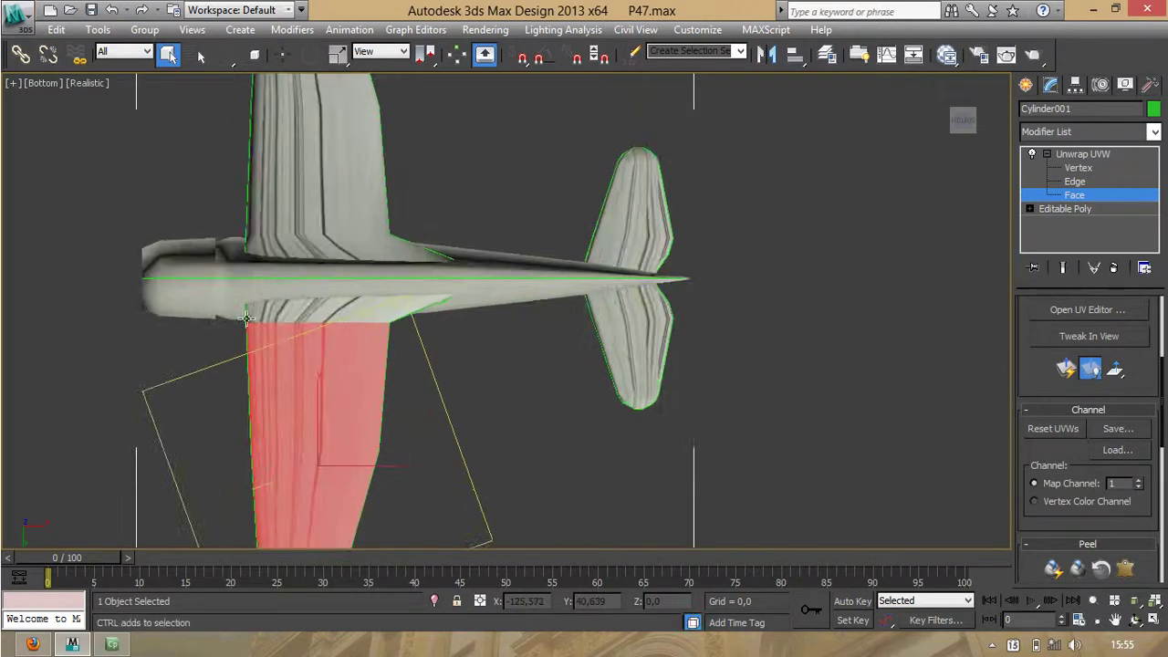
left_click(250, 315, "ctrl")
left_click(270, 317, "ctrl")
left_click(311, 317, "ctrl")
left_click(310, 314, "ctrl")
left_click(334, 315, "ctrl")
left_click(363, 314, "ctrl")
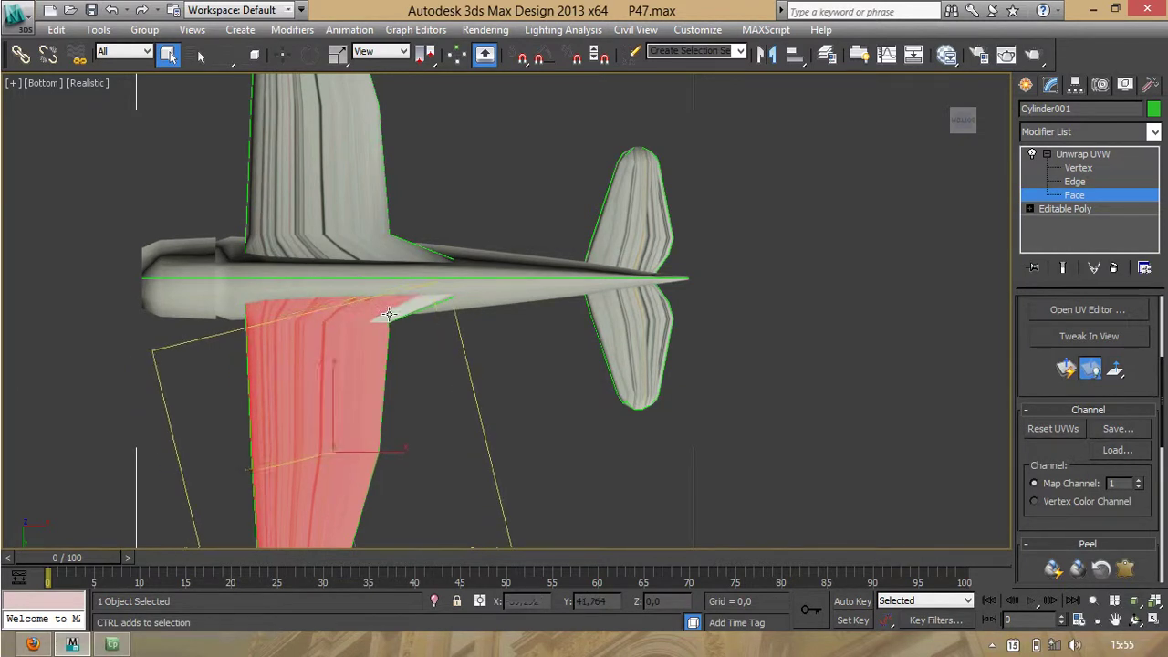
left_click(389, 314, "ctrl")
scroll(441, 328, "down", 3)
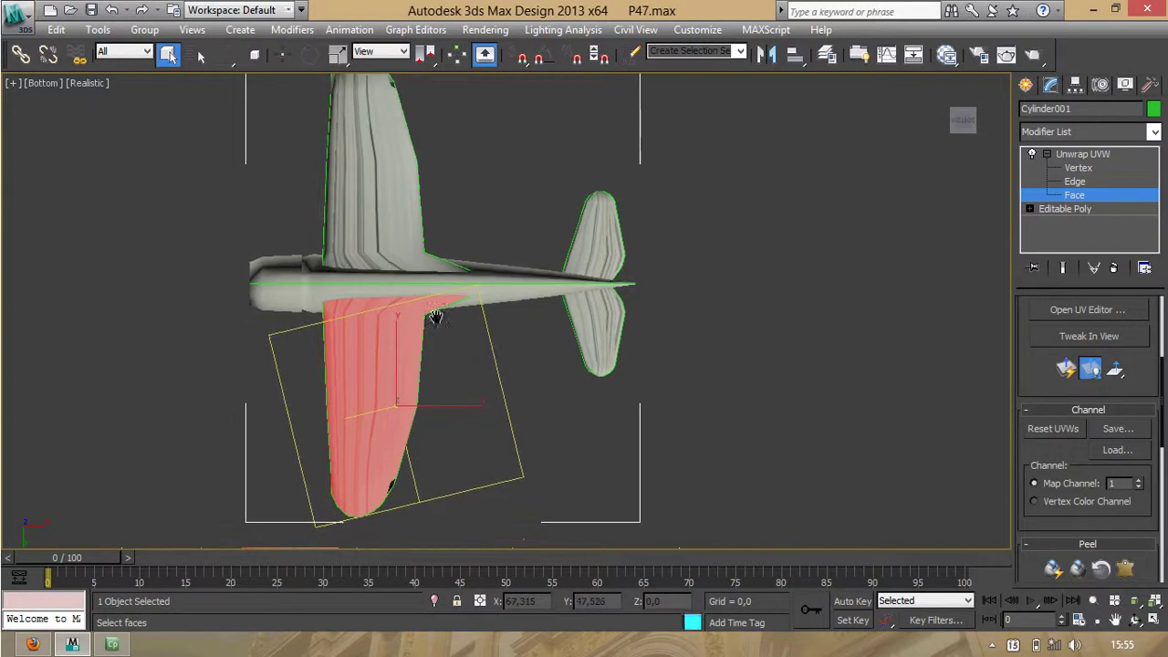
left_click(691, 52)
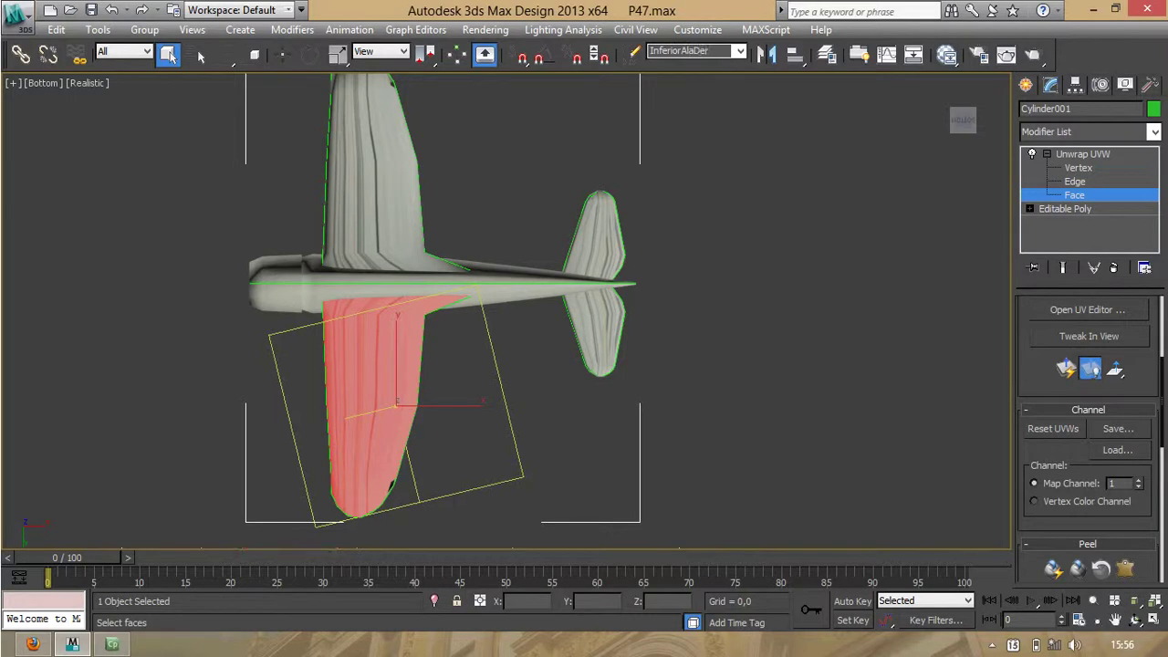
Step: Apply a planar map aligned to the Z axis to the selected wing underside faces
left_click_drag(1042, 521, 1032, 320)
left_click(1056, 470)
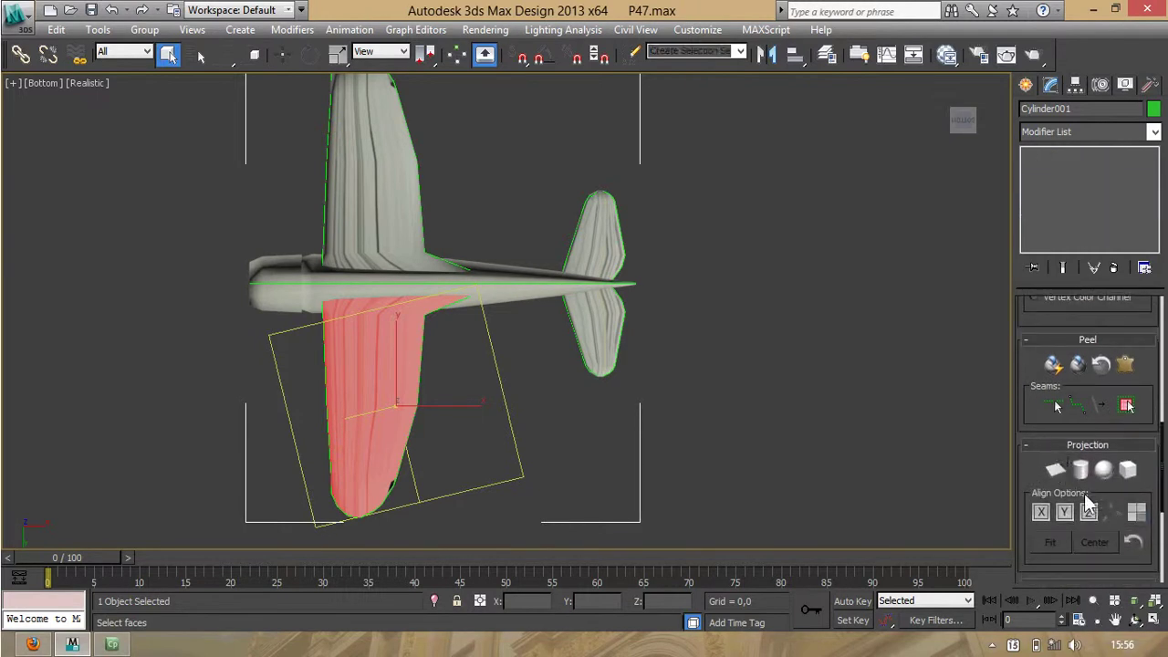
left_click(1088, 512)
left_click_drag(1023, 364, 1027, 509)
scroll(1037, 346, "down", 1)
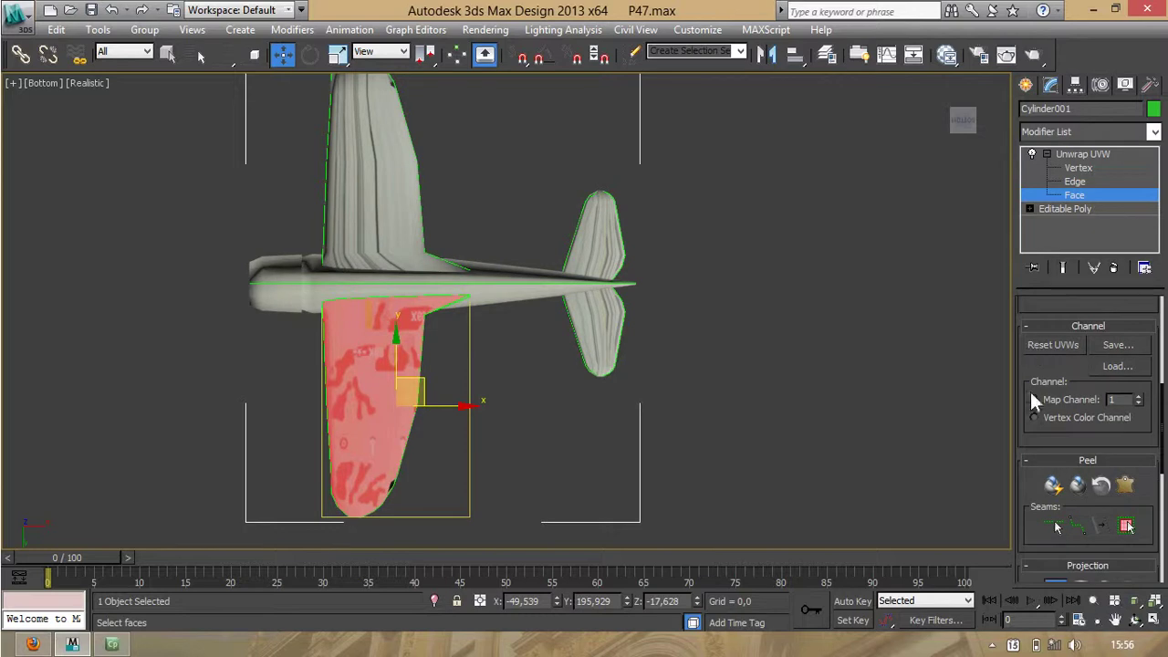
Step: Open the UV editor for the mapped wing underside faces and maximize its window
scroll(1022, 308, "up", 5)
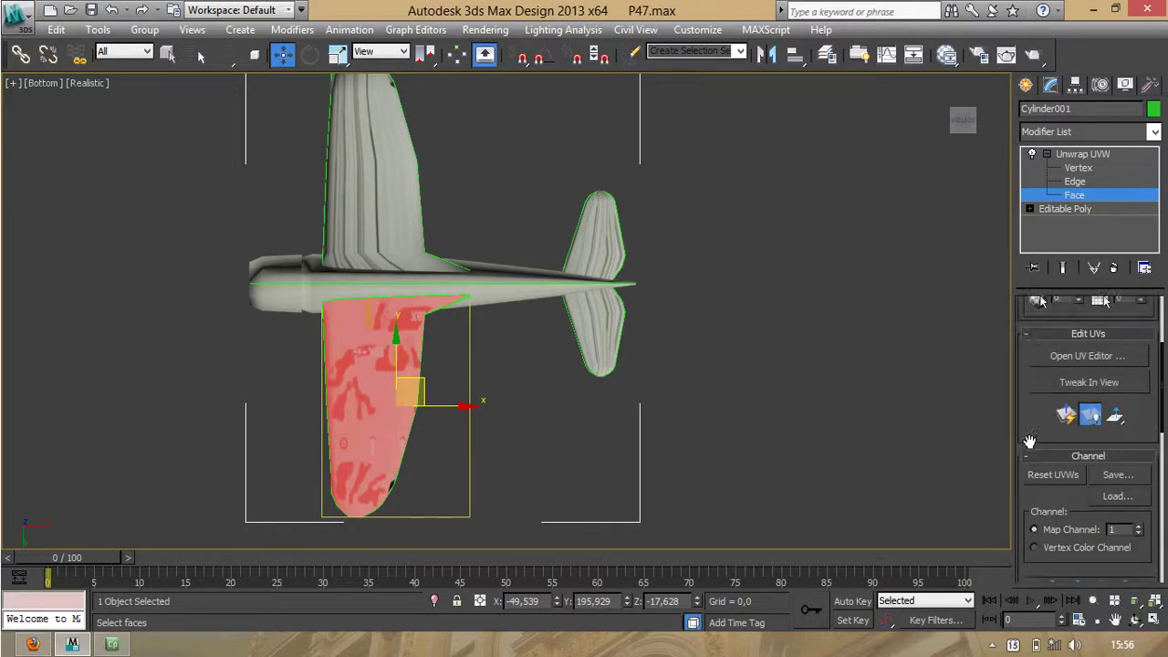
left_click(1051, 360)
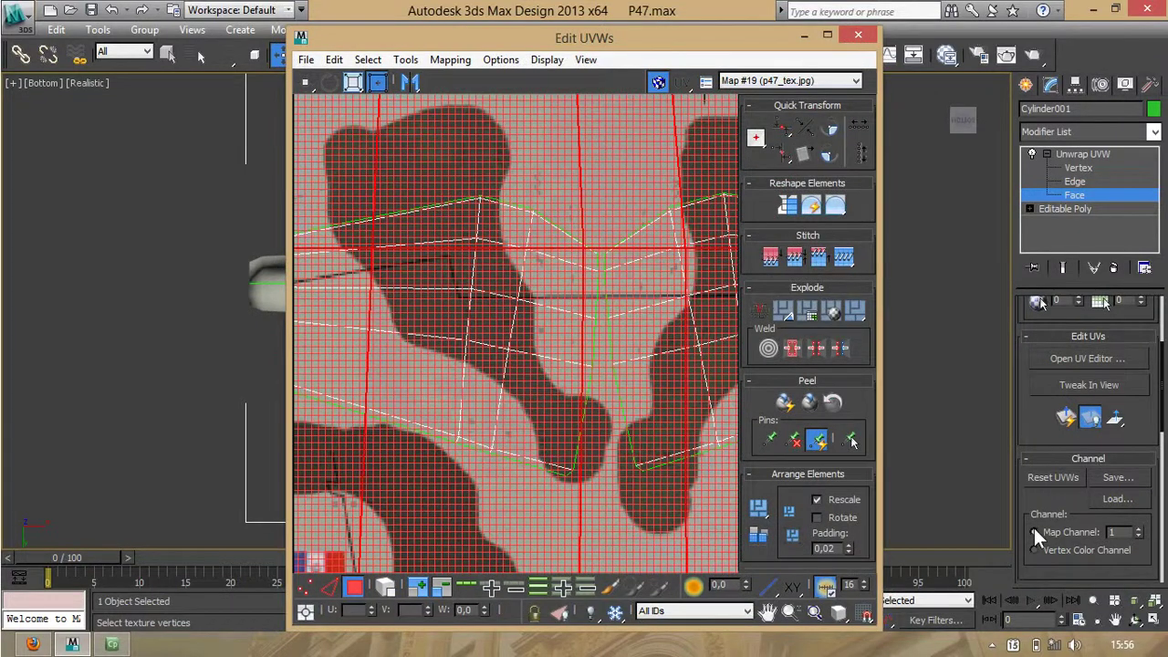
left_click(1040, 353)
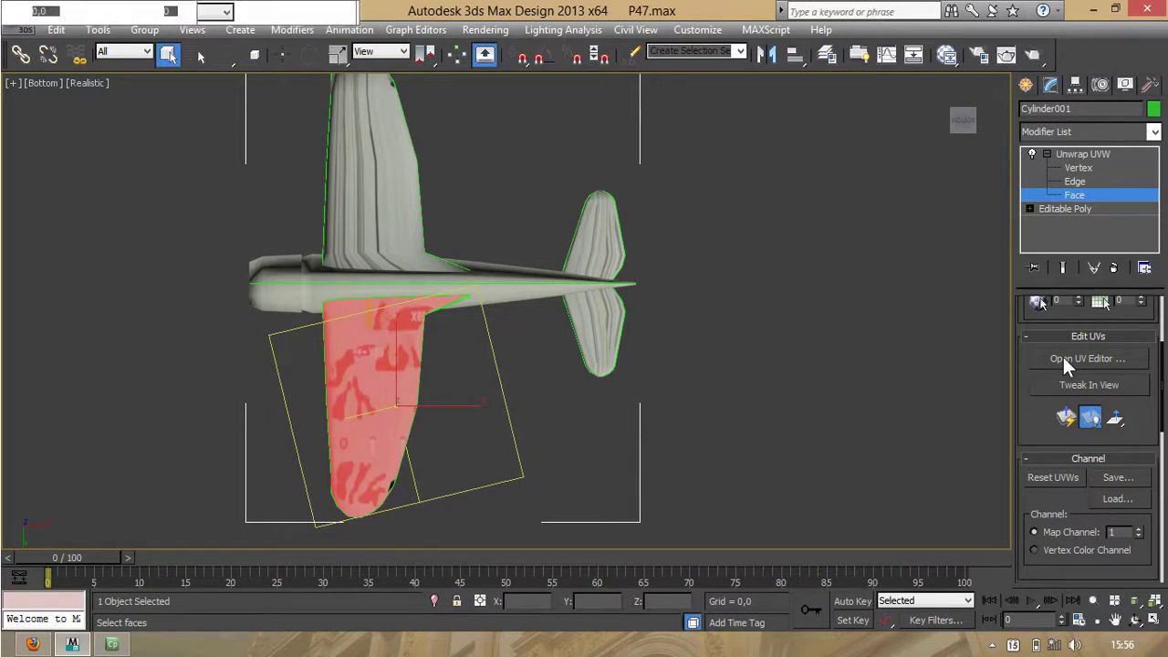
left_click(1063, 359)
left_click(827, 34)
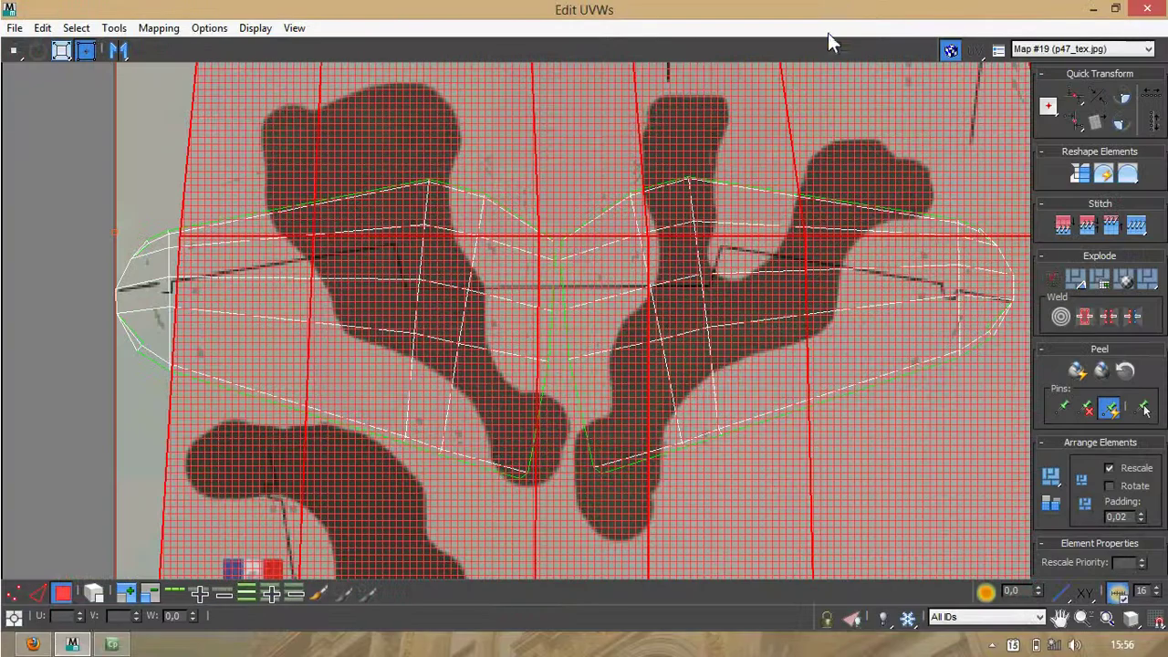
Step: Scale down the wing underside shell and move it between the two landing gear drawings on the texture
middle_click_drag(566, 258, 537, 254)
scroll(537, 253, "down", 8)
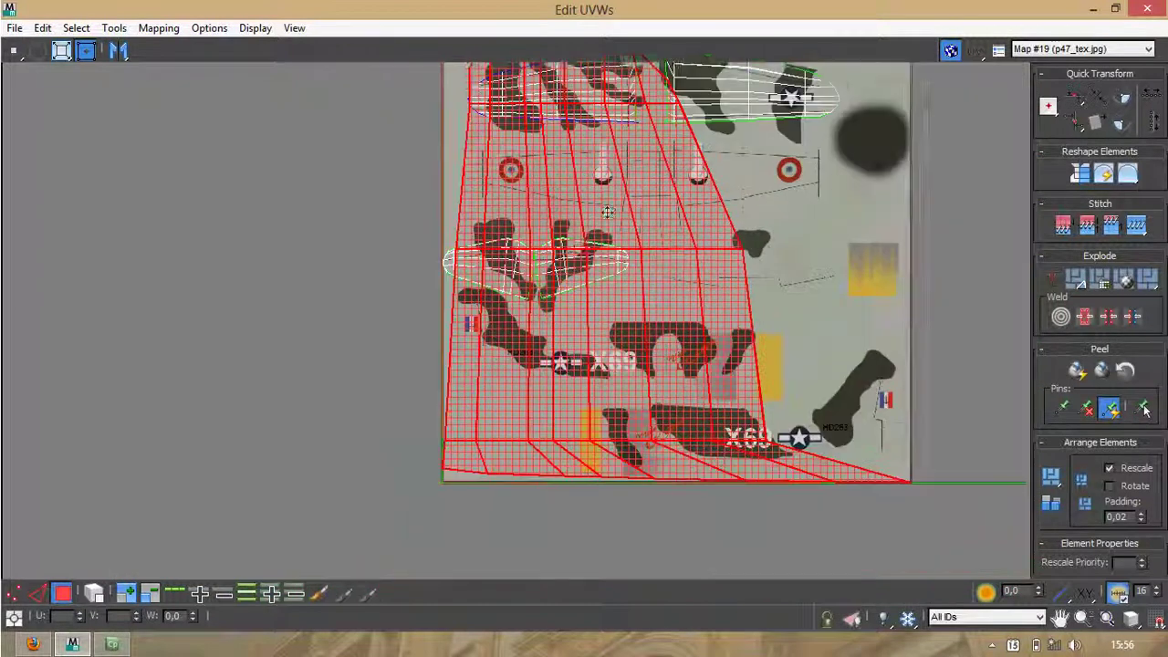
left_click_drag(832, 113, 527, 377)
left_click_drag(430, 453, 605, 223)
scroll(591, 242, "up", 4)
middle_click_drag(590, 247, 563, 298)
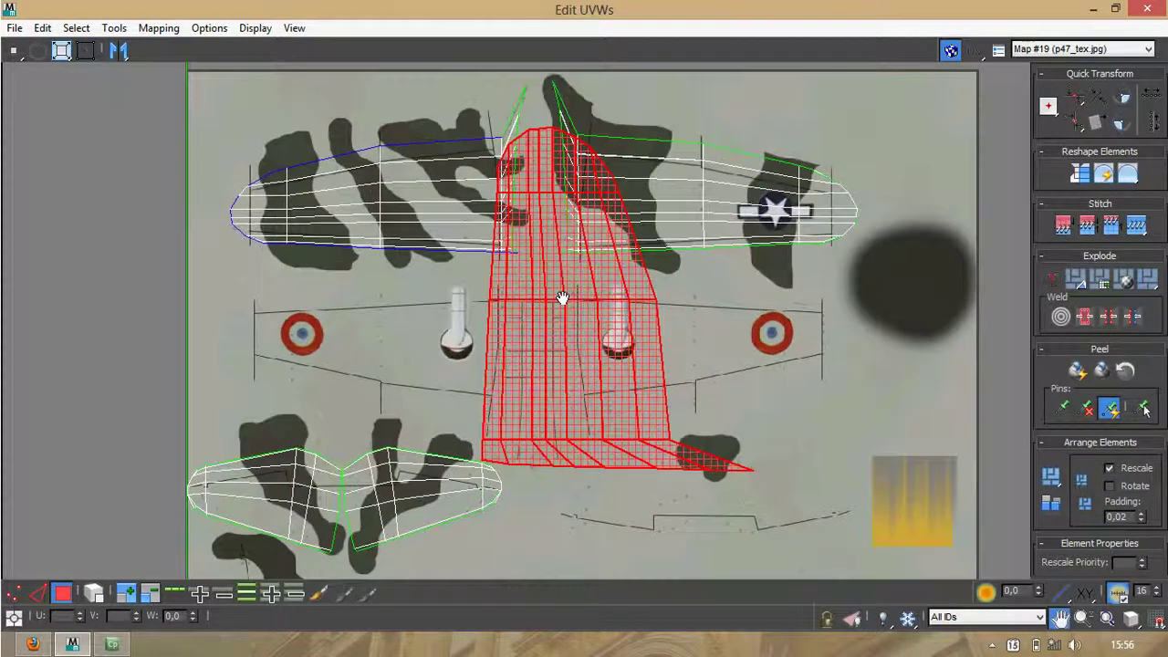
scroll(563, 301, "up", 2)
Step: Check the reference UV layout, rotate the shell so its wingtip points right, and place it over the right-hand underside wing outline
key("alt+Tab")
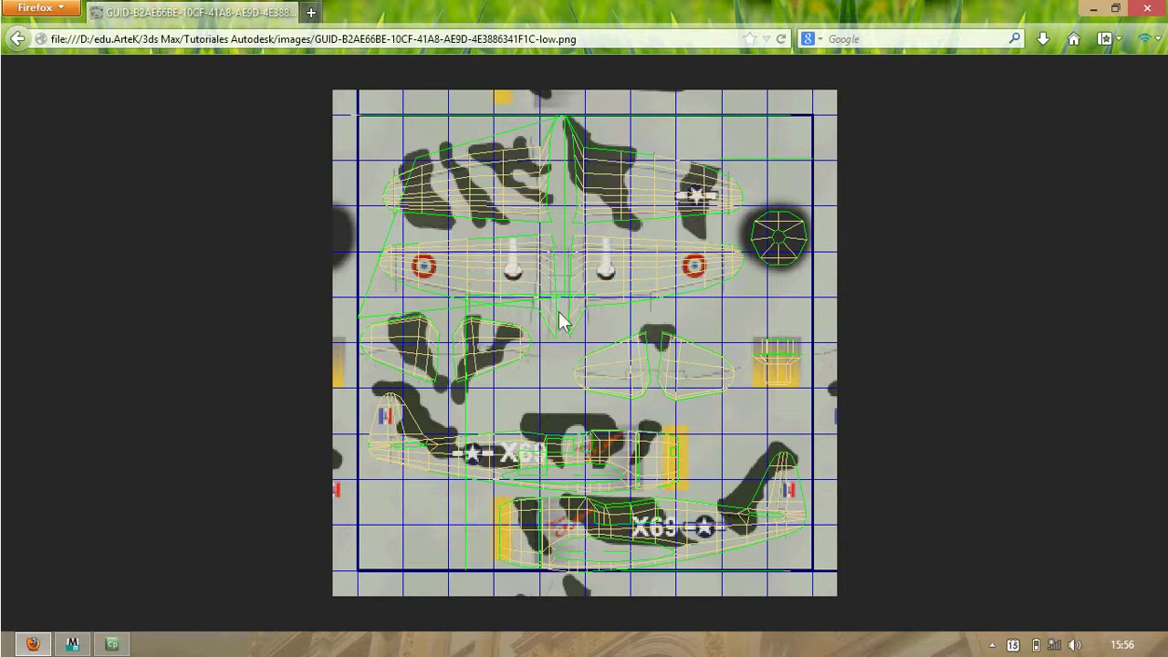
key("alt+Tab")
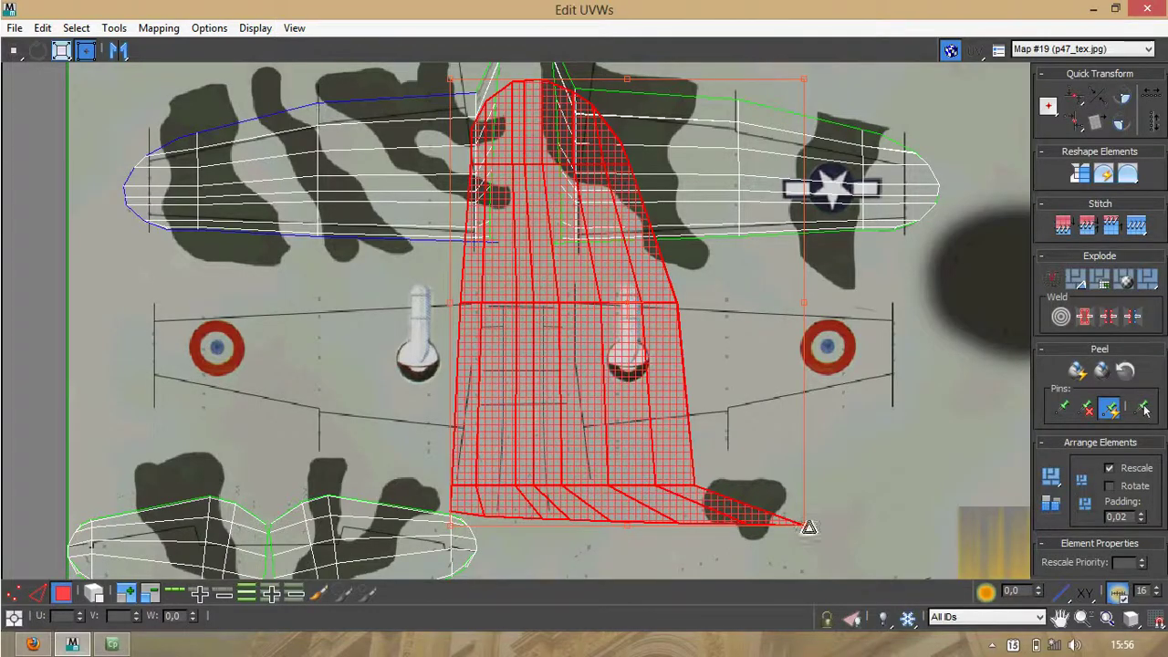
left_click_drag(812, 315, 629, 550)
left_click_drag(603, 164, 739, 306)
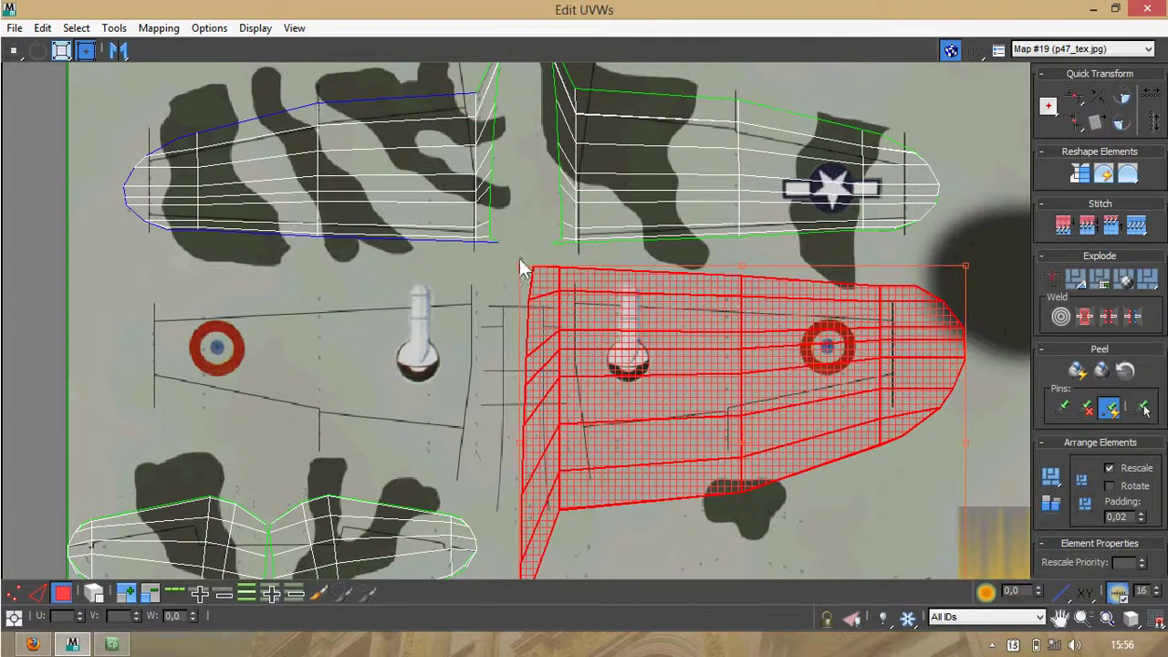
Step: Adjust the root-end corner of the right-pointing underside shell and compare its placement with the reference layout in the browser
left_click_drag(521, 263, 520, 275)
left_click_drag(518, 287, 537, 274)
middle_click_drag(568, 373, 522, 331)
key("alt+Tab")
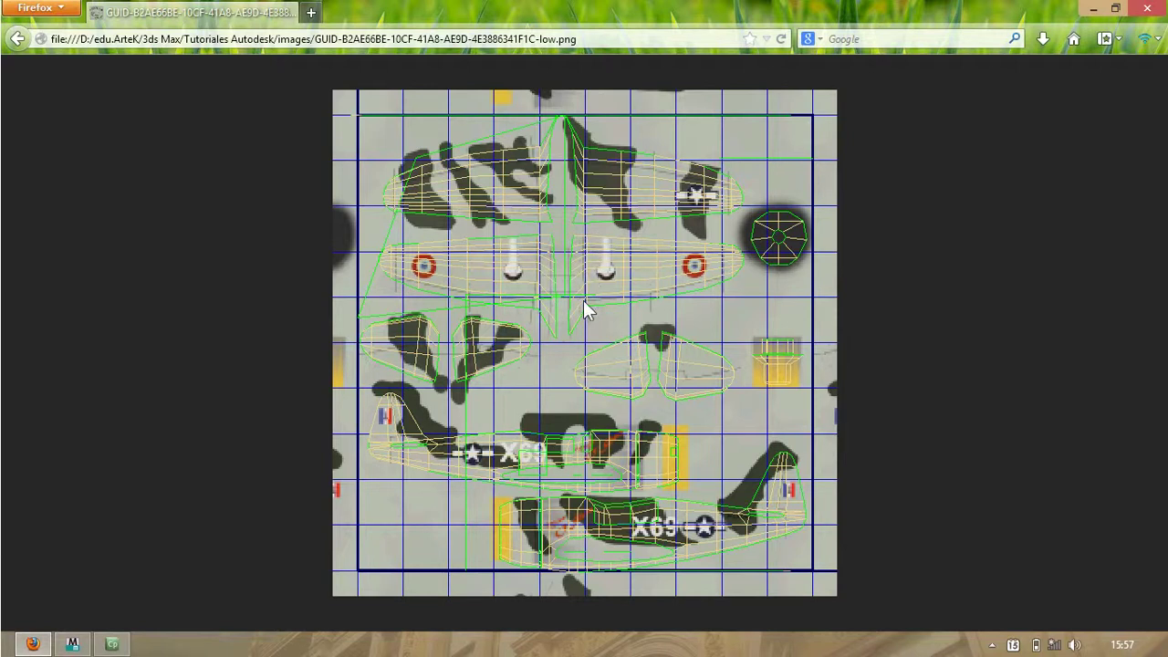
key("alt+Tab")
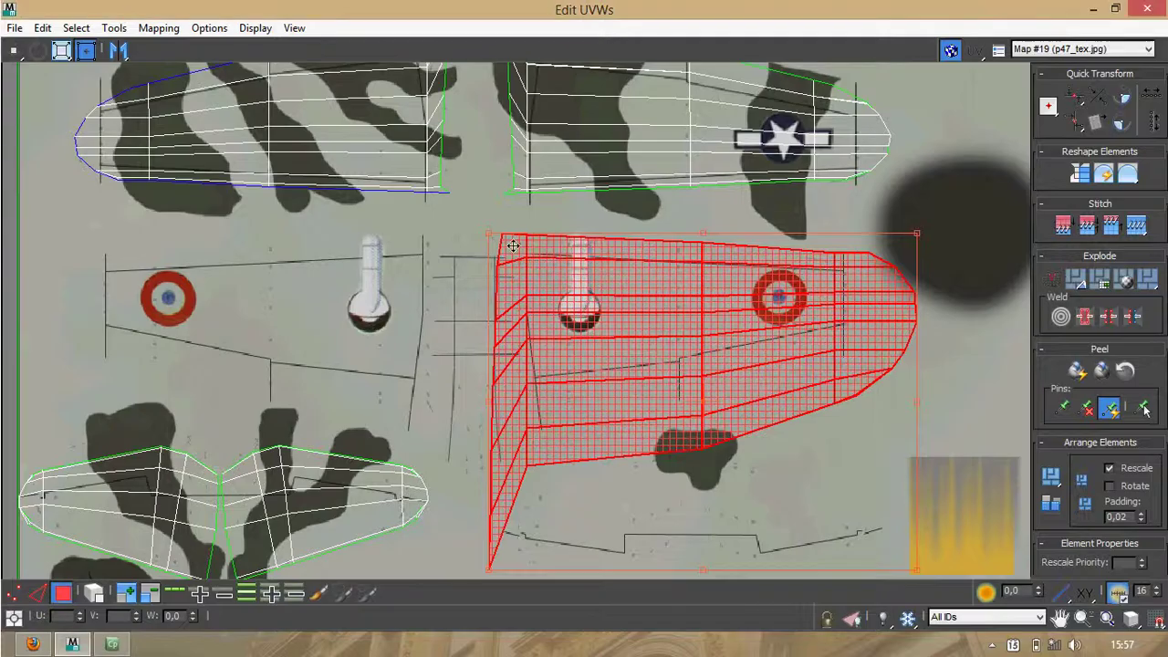
Step: Reduce the right-pointing shell's height and length to fit the landing gear, roundel and panel lines of the underside wing drawing
left_click_drag(490, 568, 492, 447)
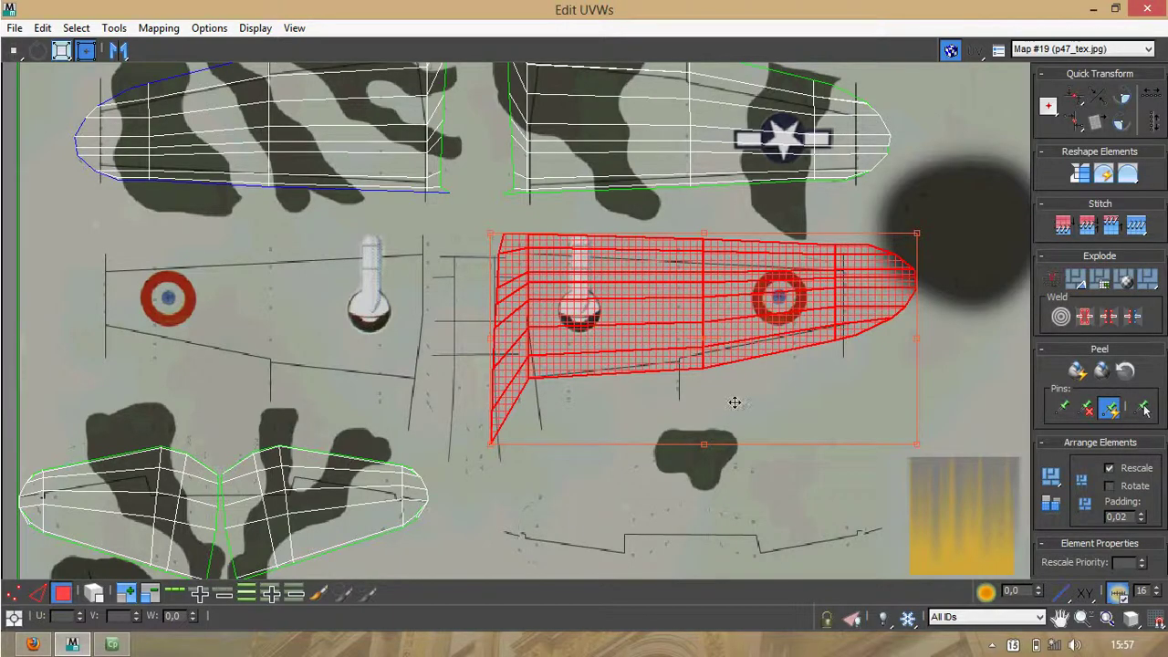
left_click_drag(488, 444, 485, 489)
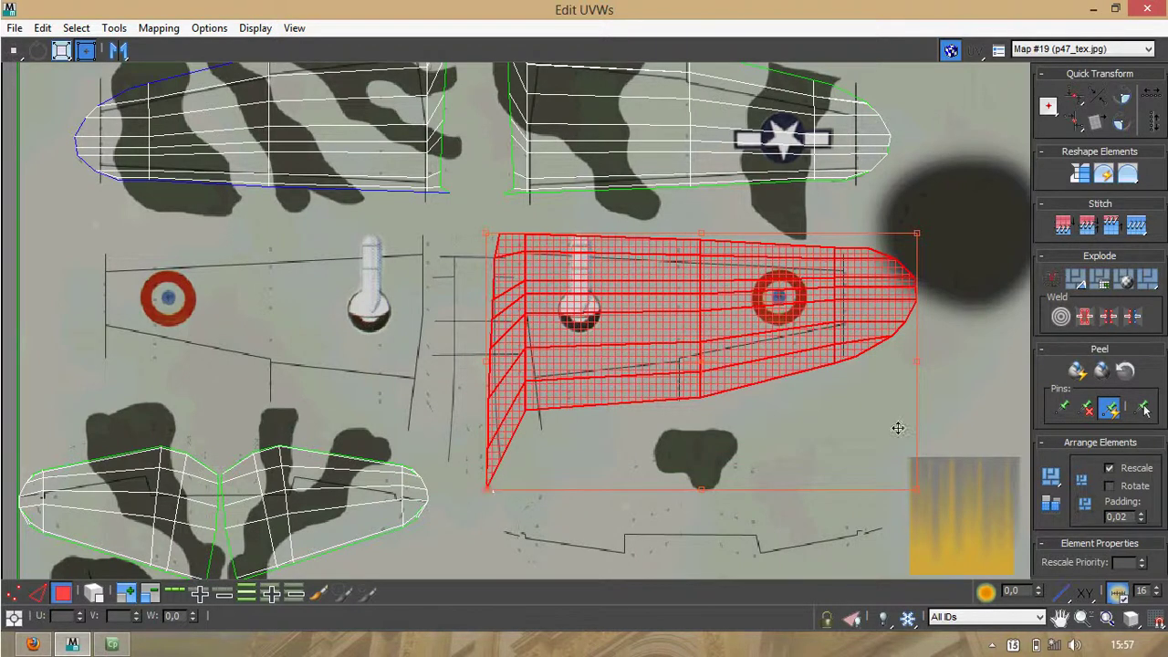
left_click_drag(919, 229, 875, 229)
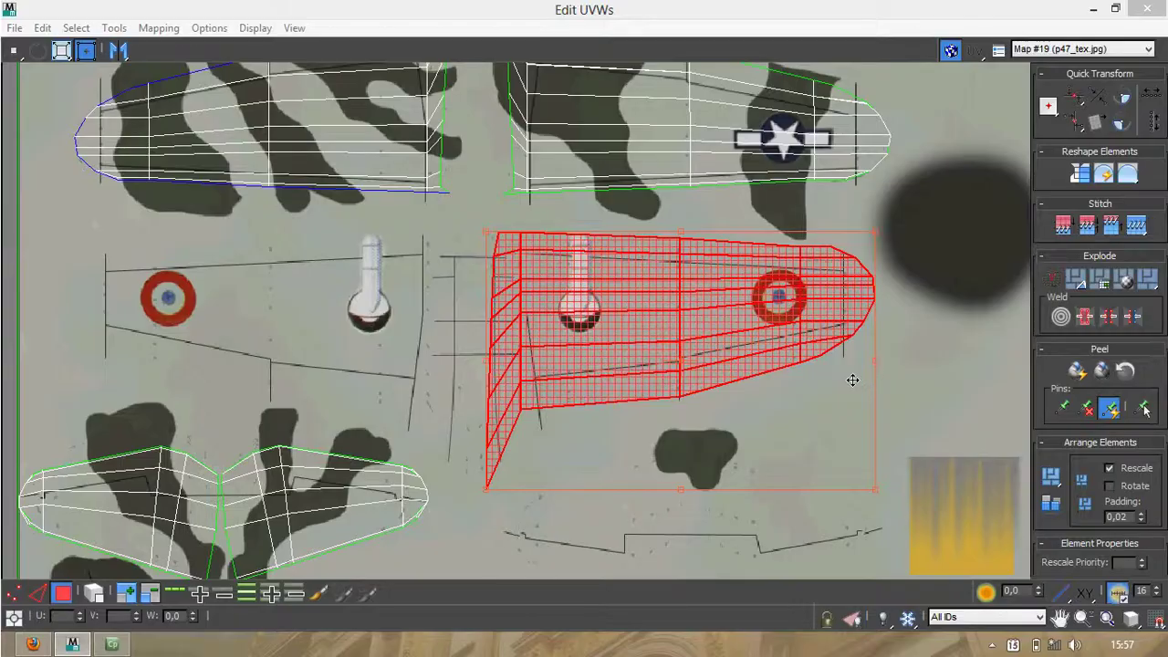
left_click_drag(874, 228, 885, 233)
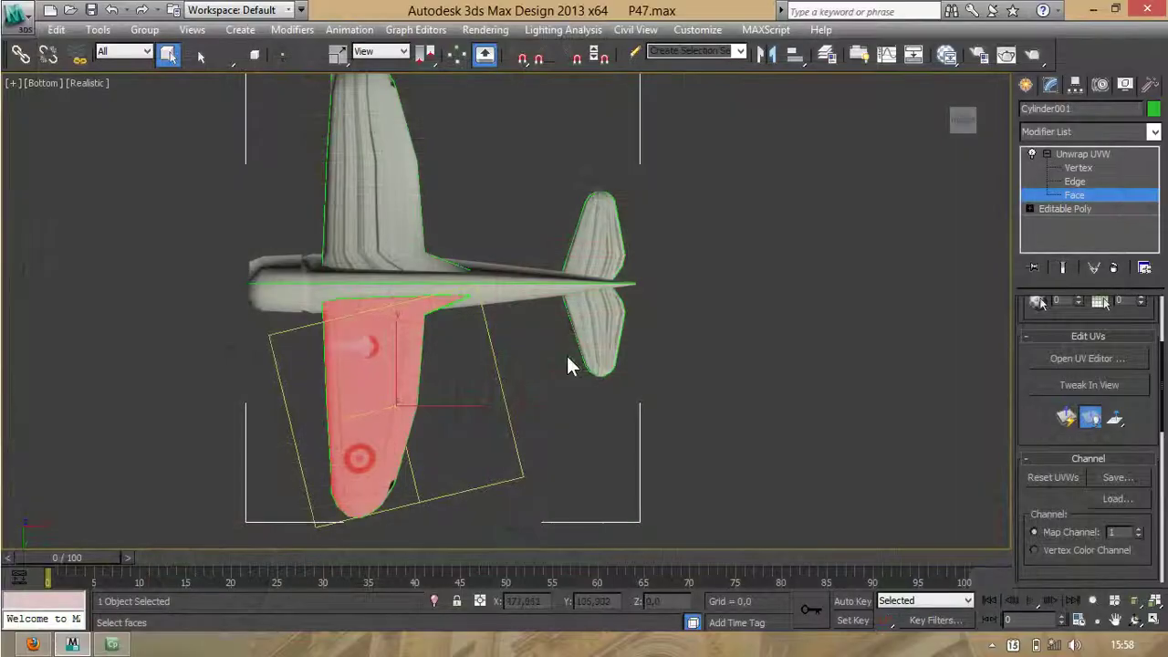
Step: Select the opposite wing's underside faces in the bottom view and name the selection set InferiorAlaIzq
left_click(727, 346)
middle_click_drag(446, 320, 470, 434)
scroll(399, 313, "up", 2)
left_click_drag(235, 80, 478, 391)
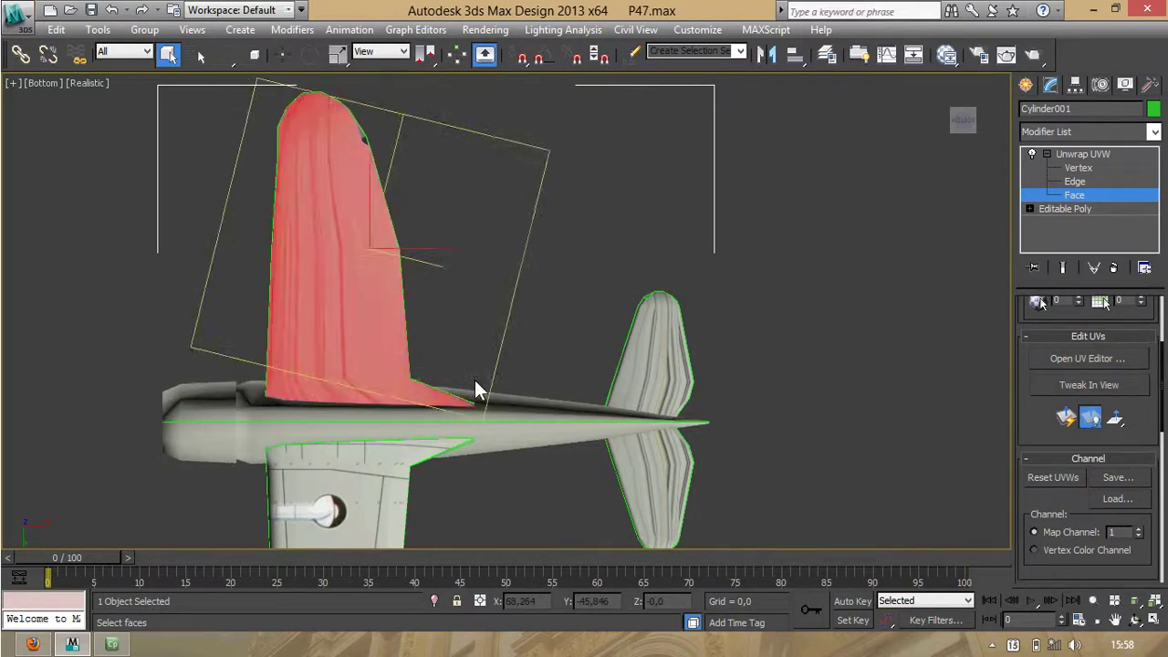
left_click(680, 50)
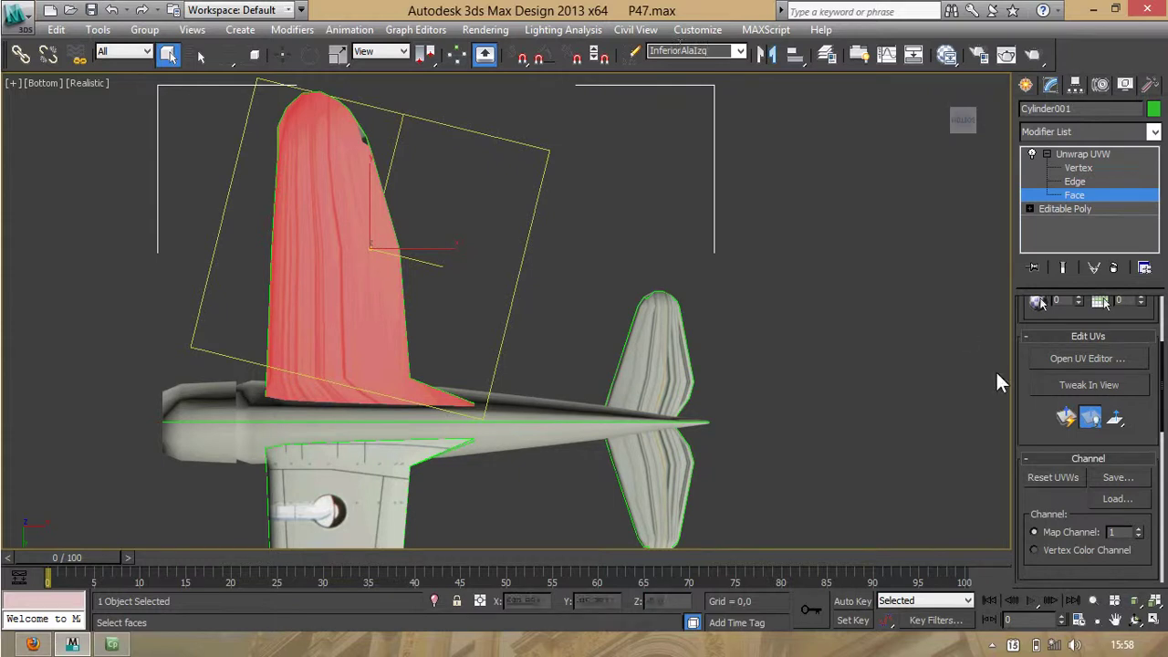
Step: Apply a planar map to the selected underside faces of the second wing
left_click_drag(1022, 407, 1032, 128)
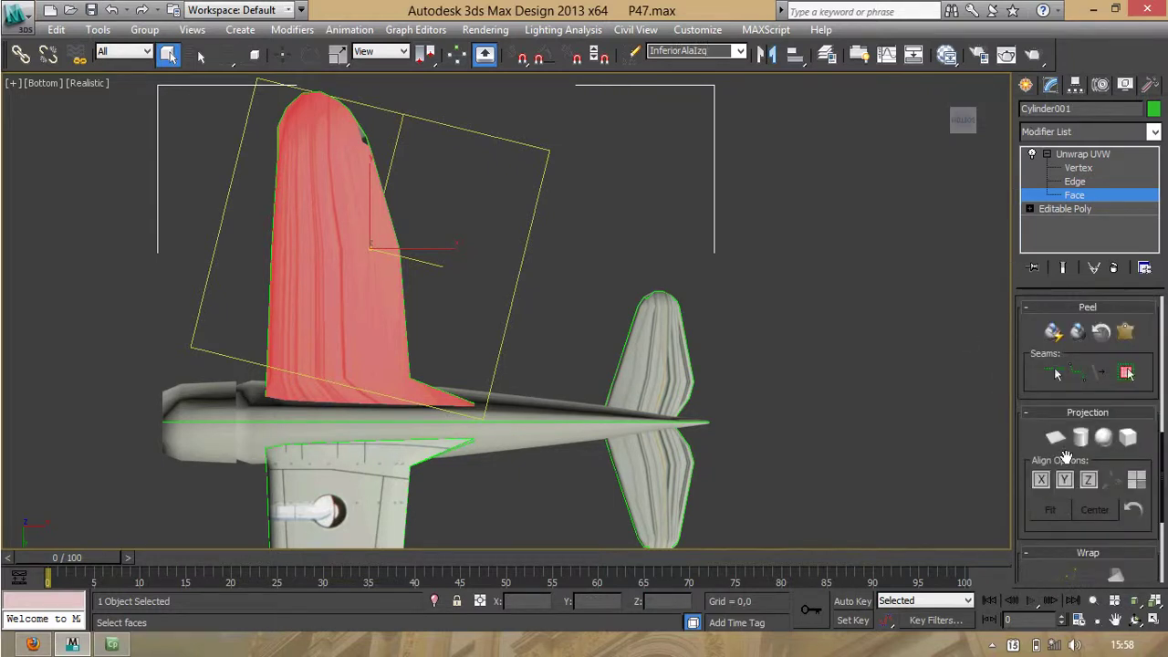
left_click(1055, 438)
left_click_drag(1022, 333, 1050, 587)
left_click(1050, 335)
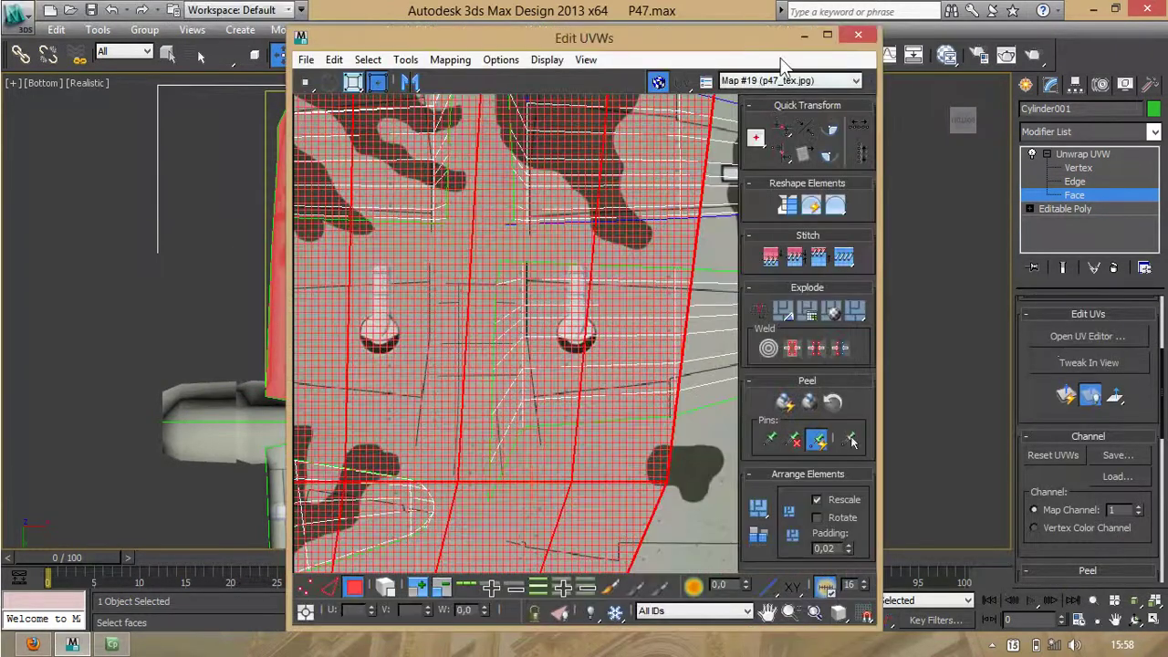
left_click(828, 35)
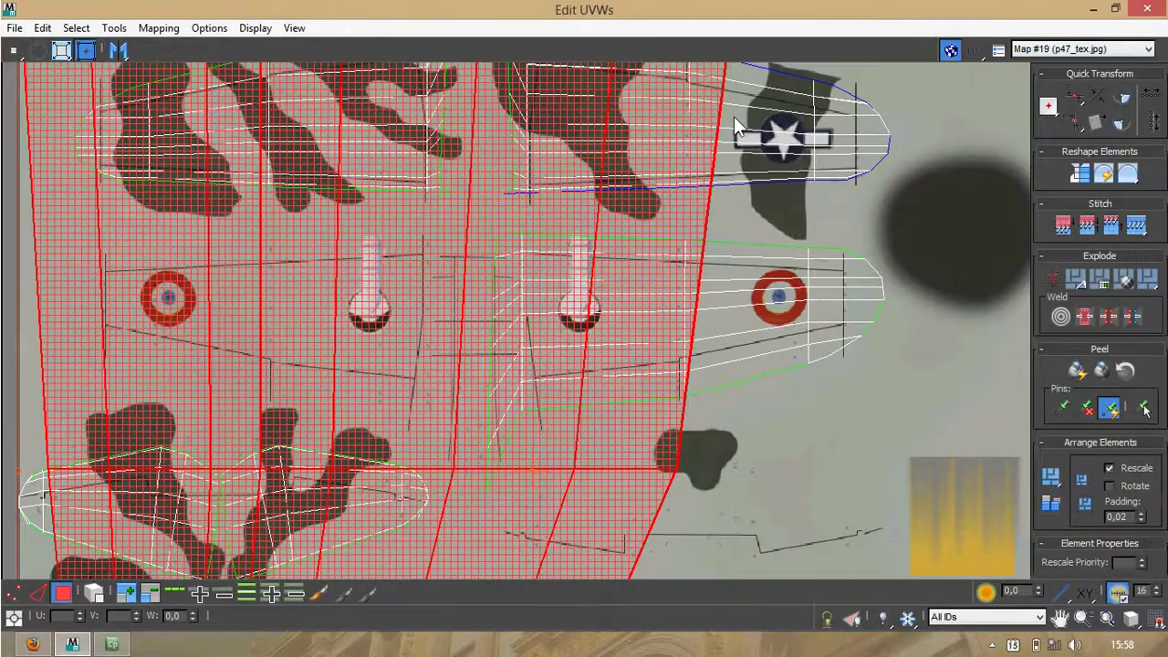
middle_click_drag(405, 252, 426, 264)
scroll(427, 264, "down", 5)
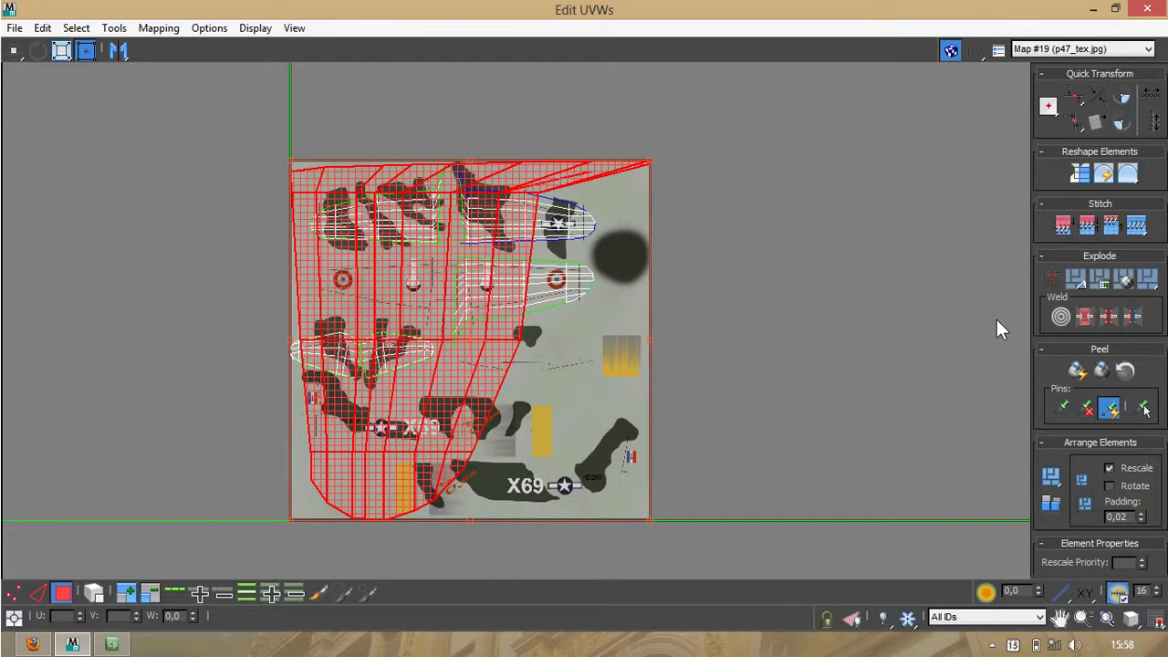
key("alt+F4")
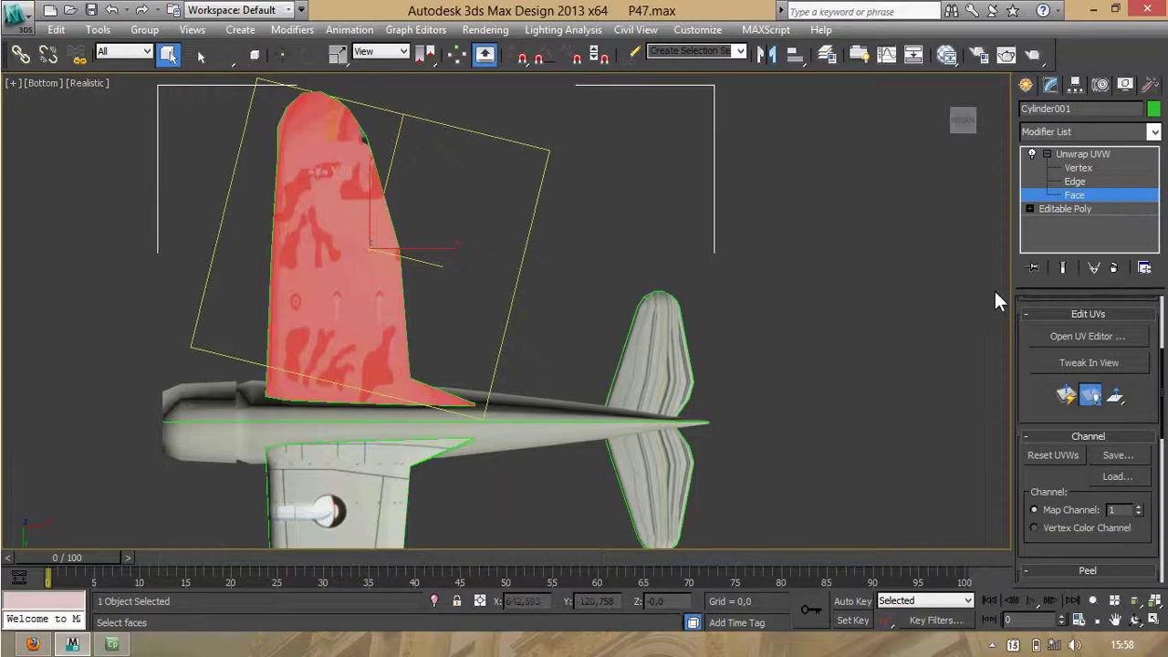
Step: Open the UV editor maximized, rotate the second wing's shell so its tip points left, and shrink it onto the left-hand underside outline
left_click(1080, 337)
left_click(1081, 337)
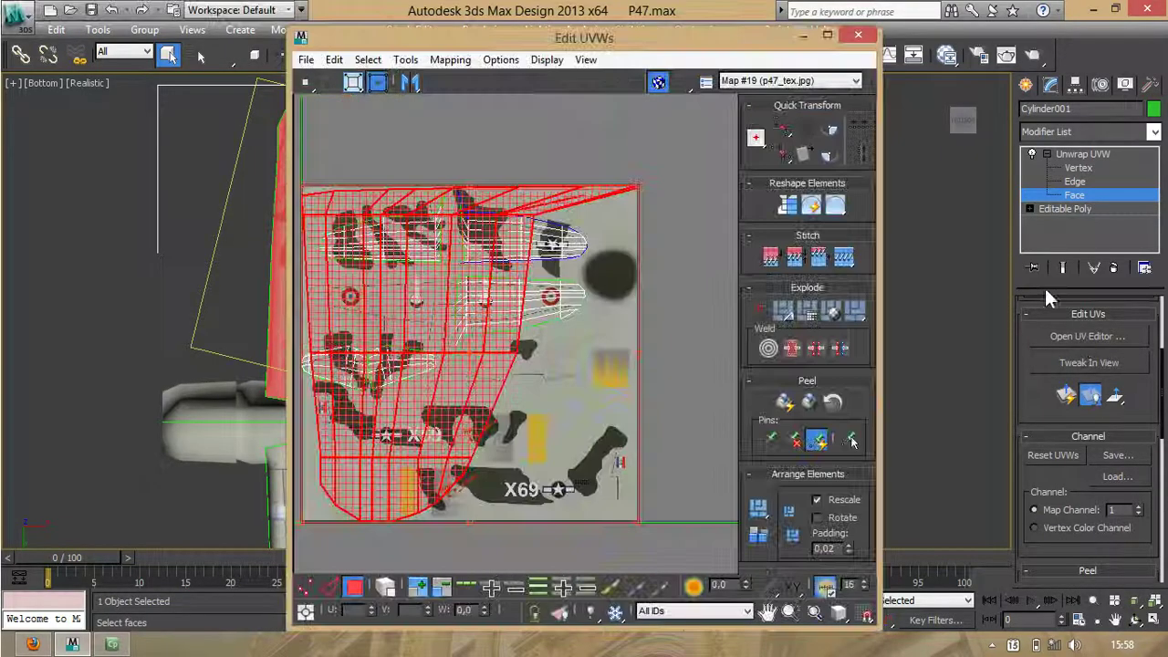
left_click(827, 35)
middle_click_drag(620, 286, 651, 263)
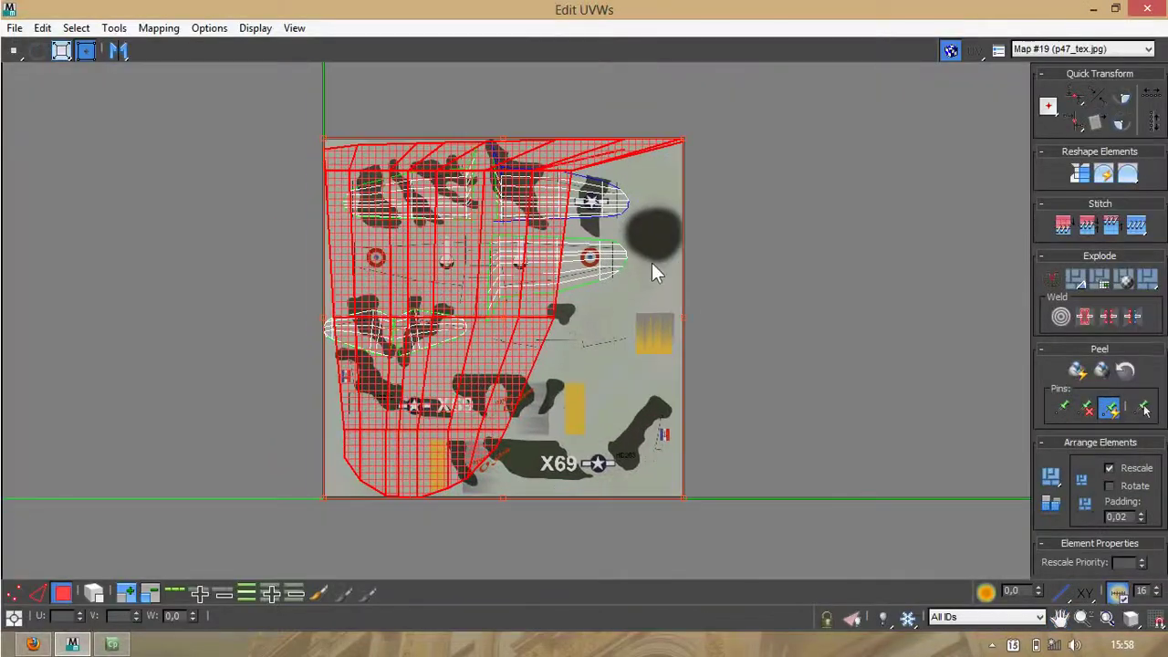
left_click_drag(688, 318, 502, 532)
left_click_drag(684, 137, 477, 235)
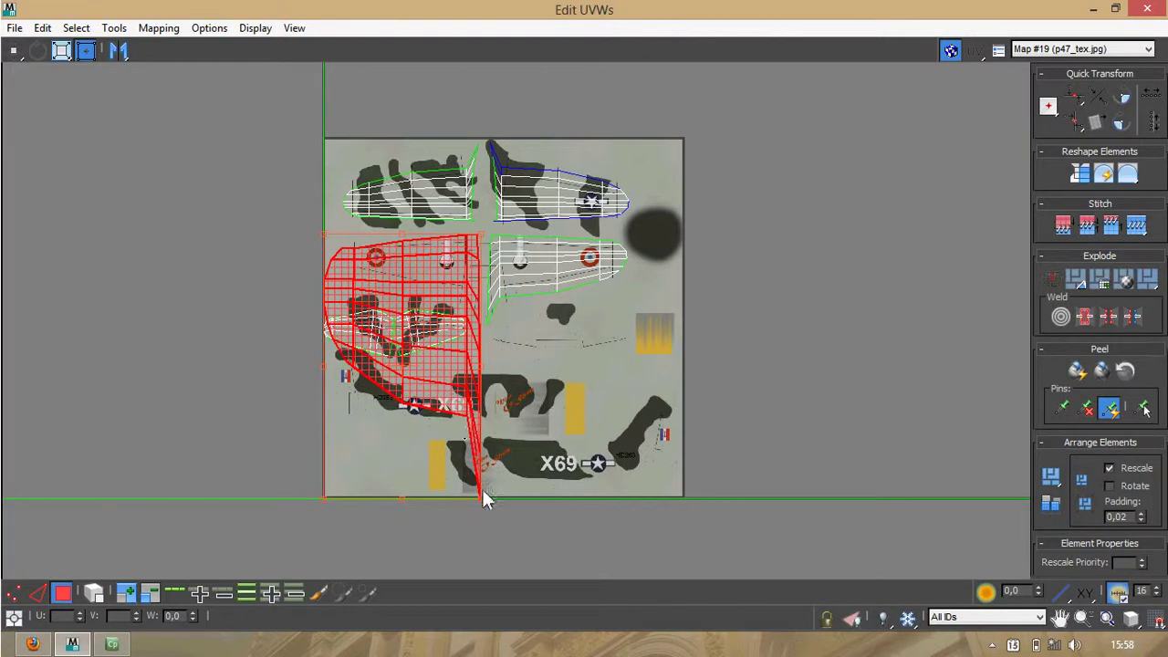
left_click_drag(480, 496, 479, 315)
Step: Fine-tune the height and root end of the left-pointing underside shell to line up with the mirrored shell beside it
scroll(478, 315, "up", 6)
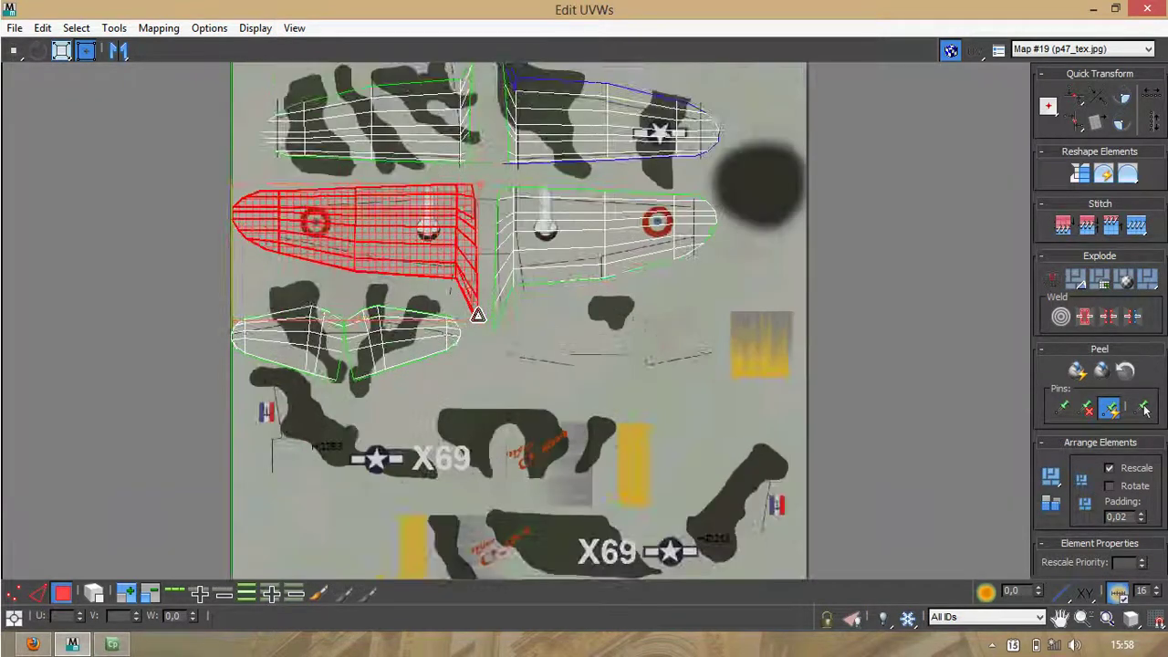
scroll(220, 329, "up", 3)
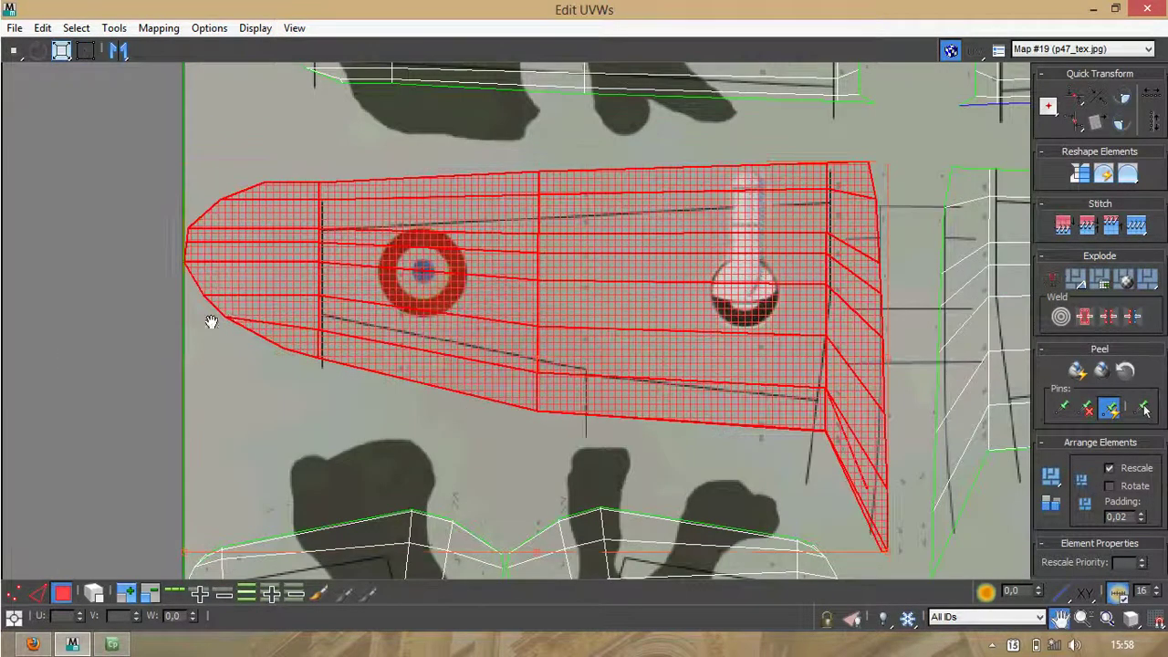
middle_click_drag(230, 313, 92, 326)
scroll(110, 321, "down", 2)
middle_click_drag(226, 312, 157, 284)
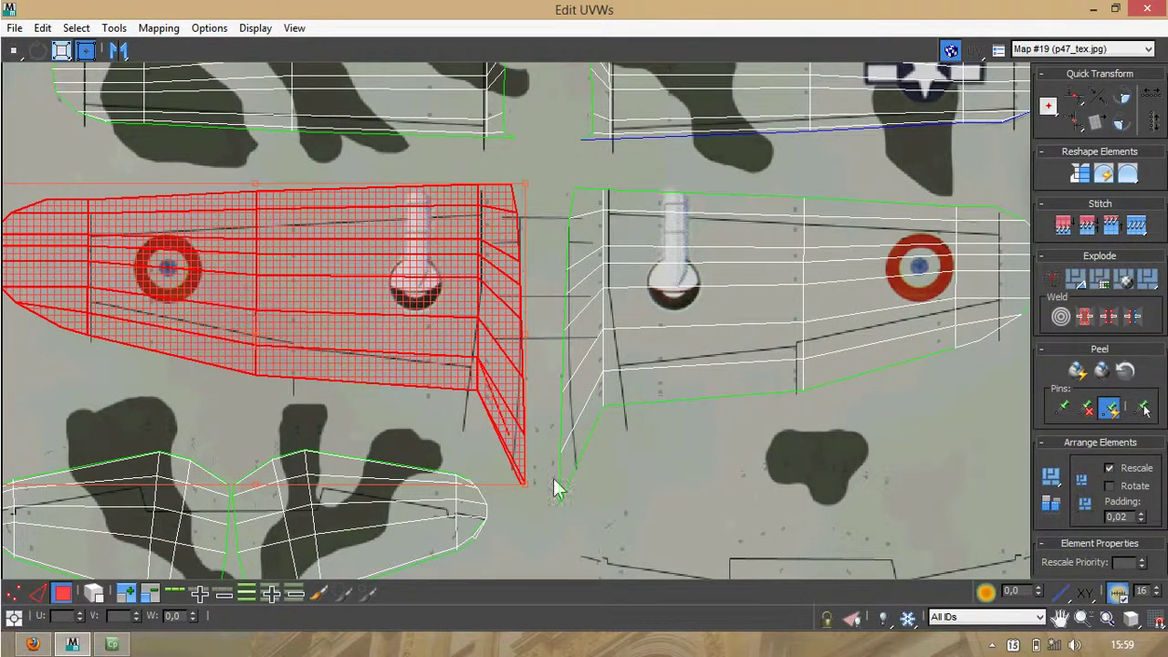
left_click_drag(530, 492, 556, 504)
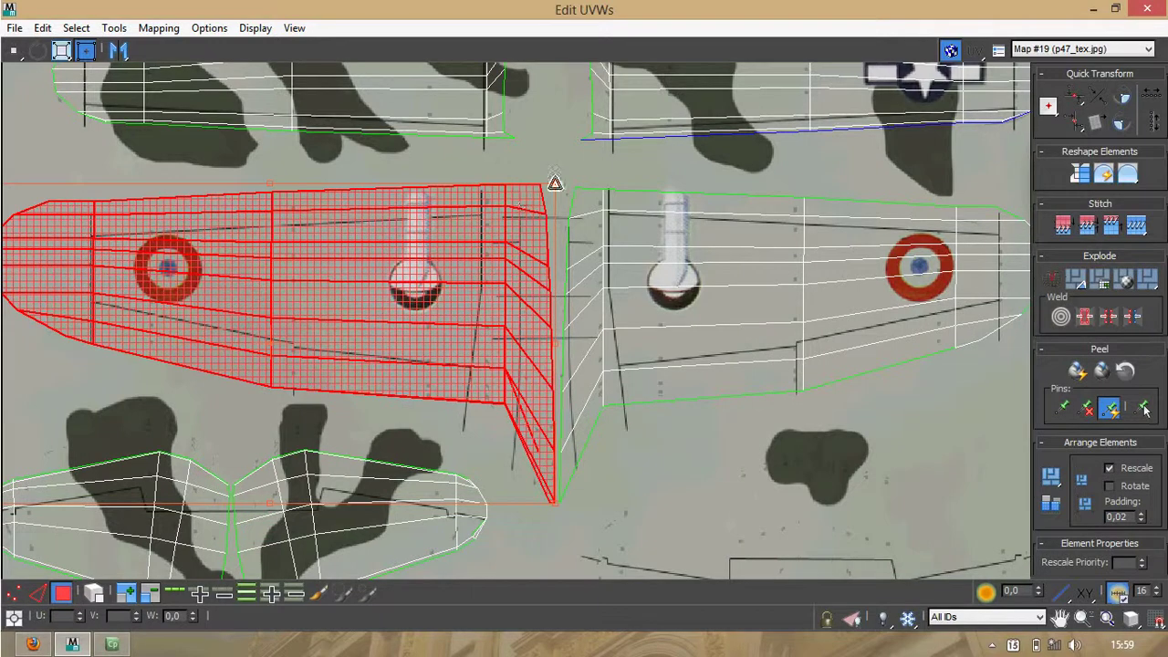
left_click_drag(556, 184, 529, 189)
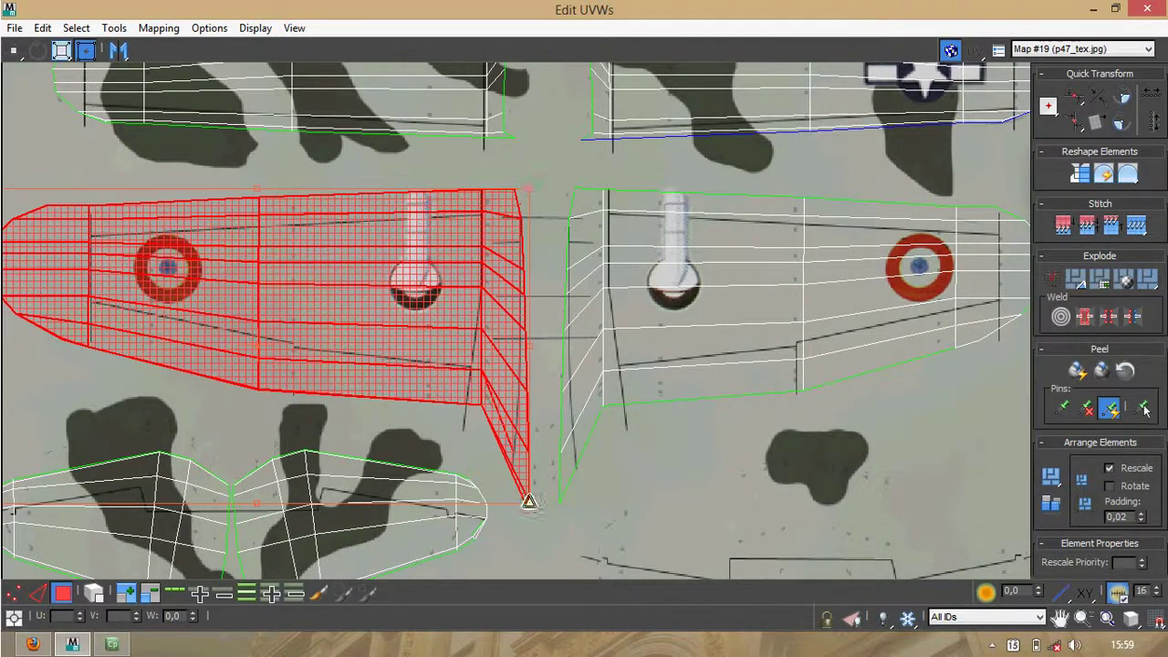
Step: Pull in the left-pointing shell's wingtip and root ends to fit the underside wing drawing, and deselect its faces
middle_click_drag(252, 395, 423, 404)
scroll(279, 309, "down", 3)
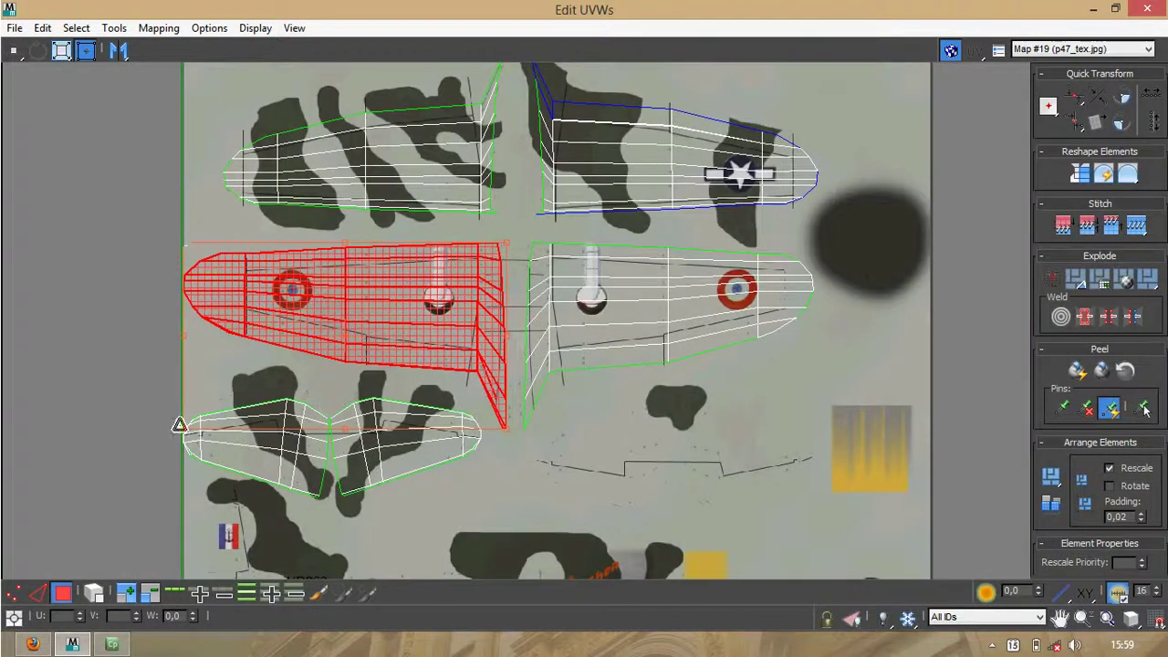
left_click_drag(184, 429, 216, 429)
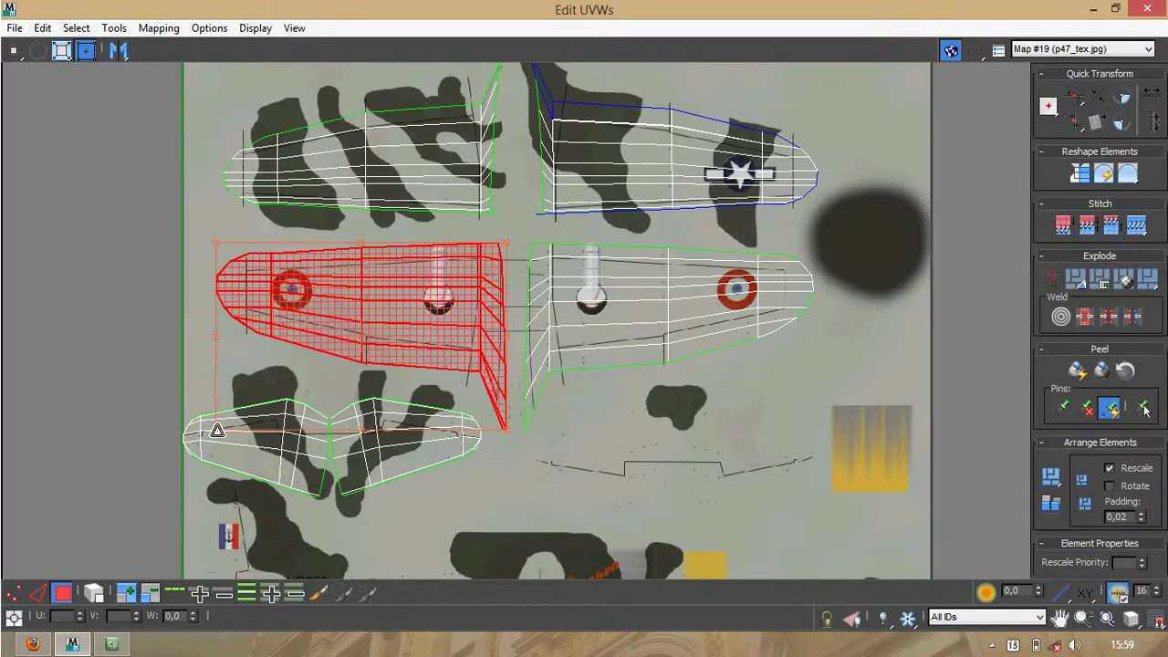
scroll(350, 350, "up", 3)
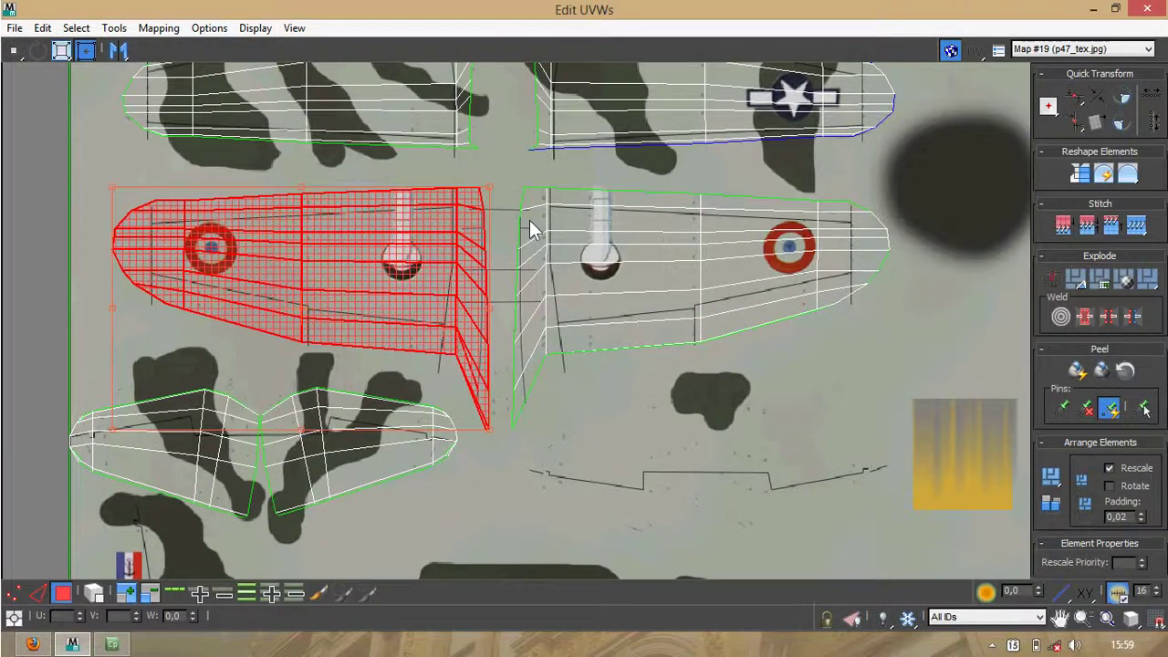
left_click_drag(492, 185, 490, 185)
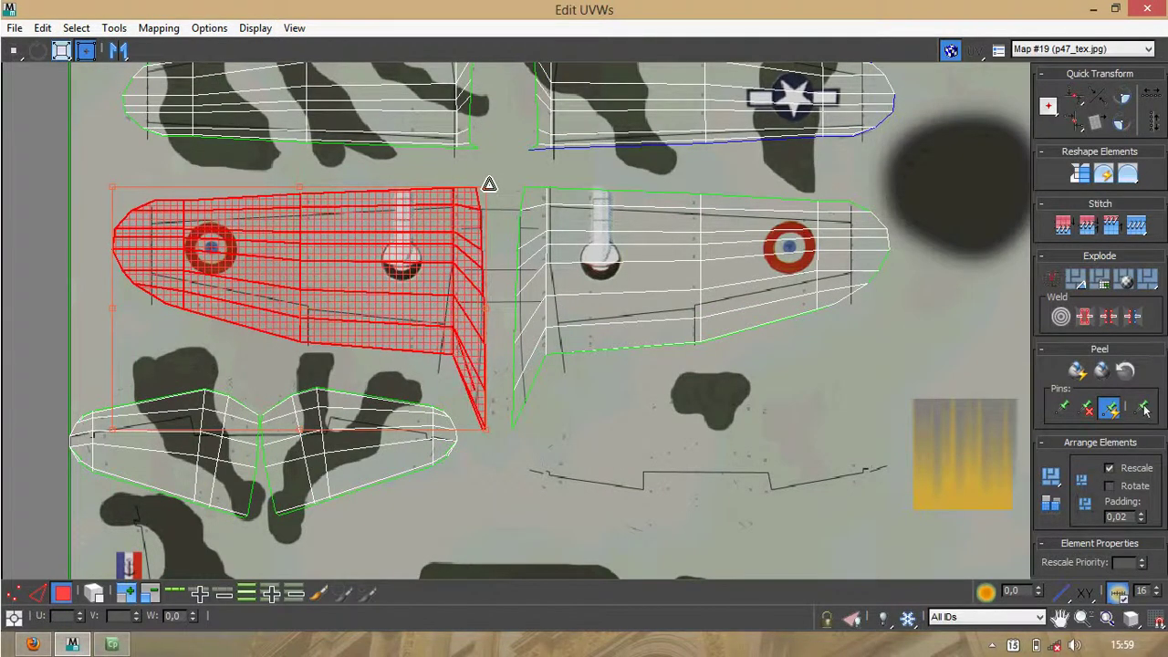
left_click(615, 493)
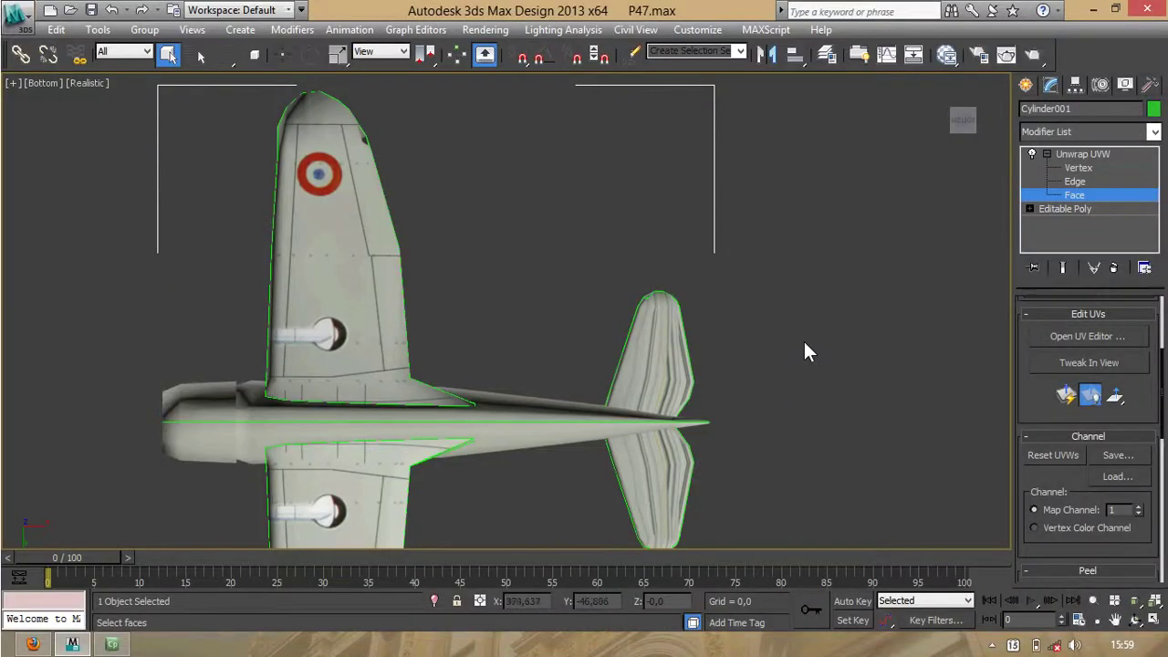
Step: Select the underside faces of the lower tailplane half in the bottom view and apply a planar map
middle_click_drag(824, 340, 717, 261)
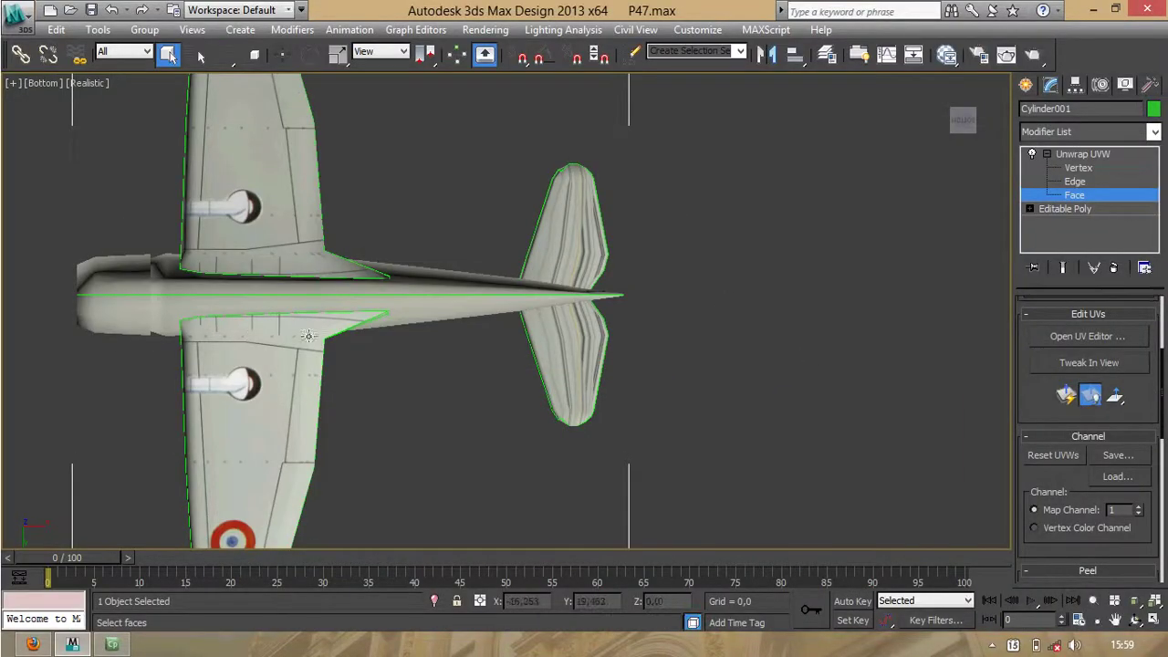
middle_click_drag(730, 374, 663, 360)
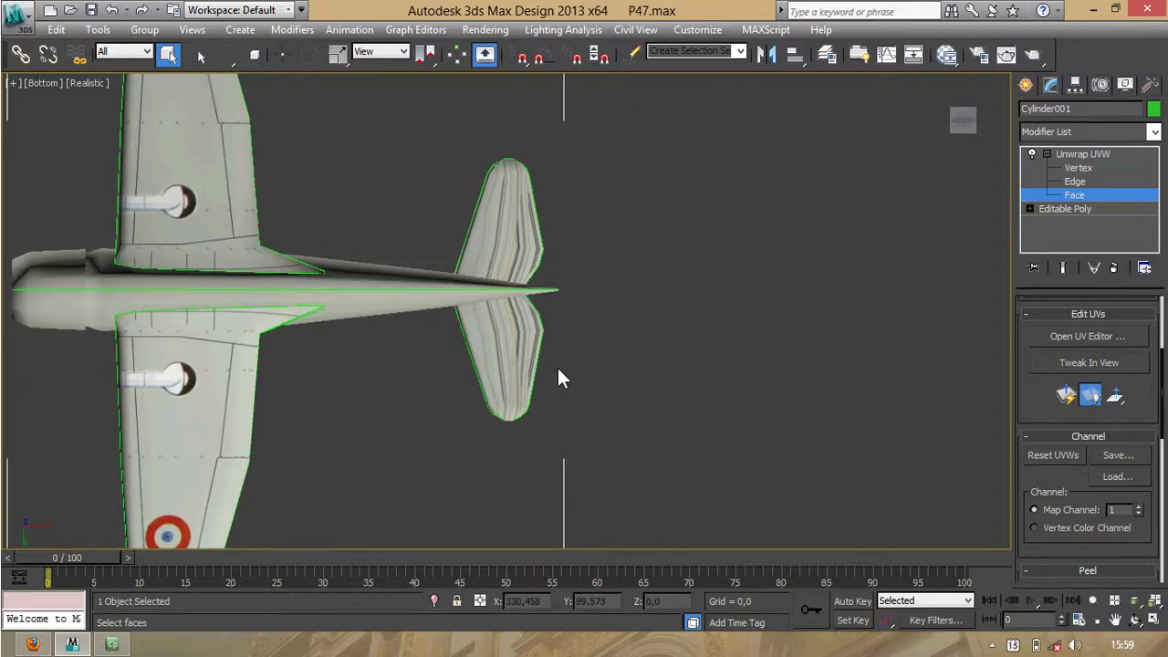
left_click_drag(570, 449, 440, 329)
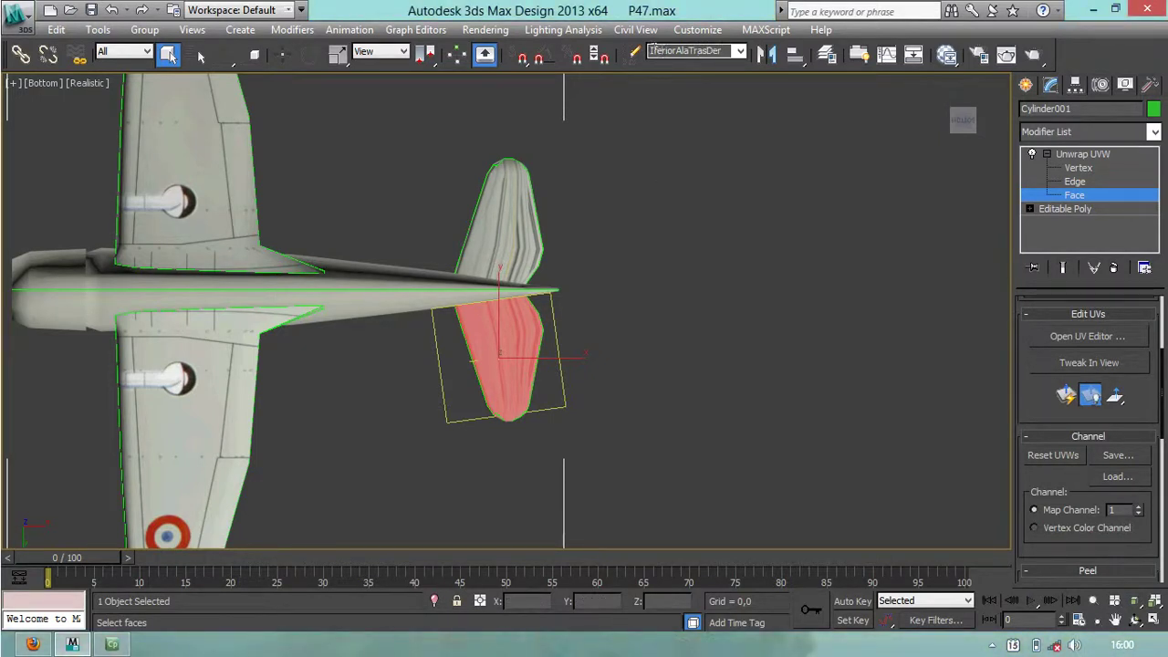
left_click_drag(1028, 435, 1017, 232)
left_click(1055, 535)
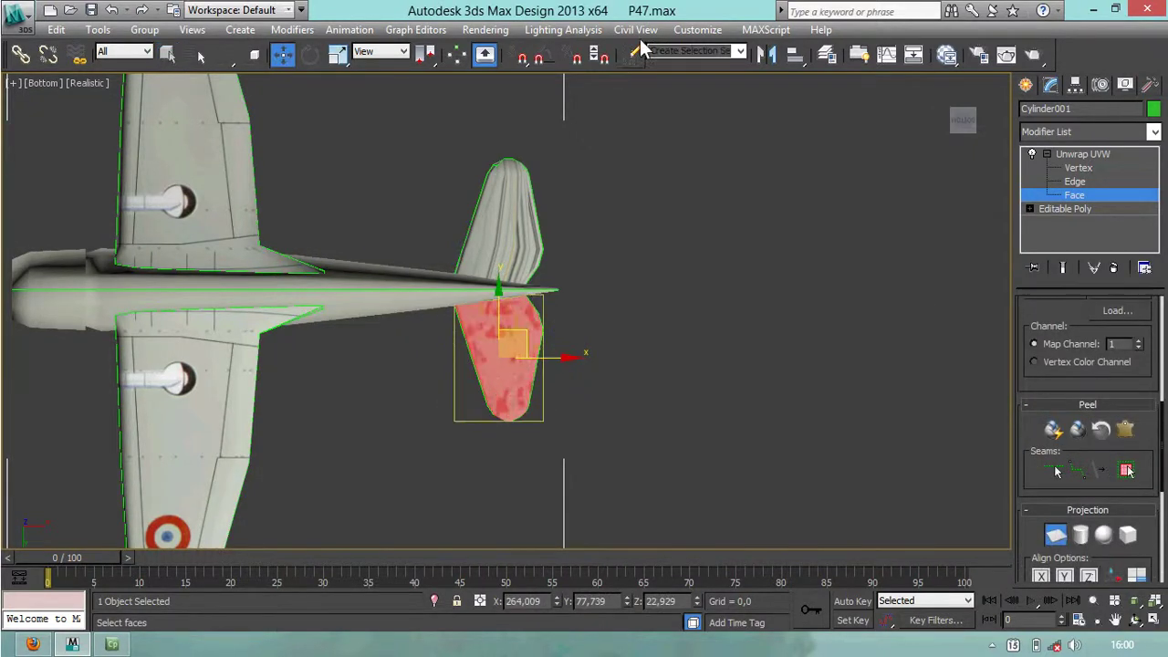
scroll(1086, 371, "up", 5)
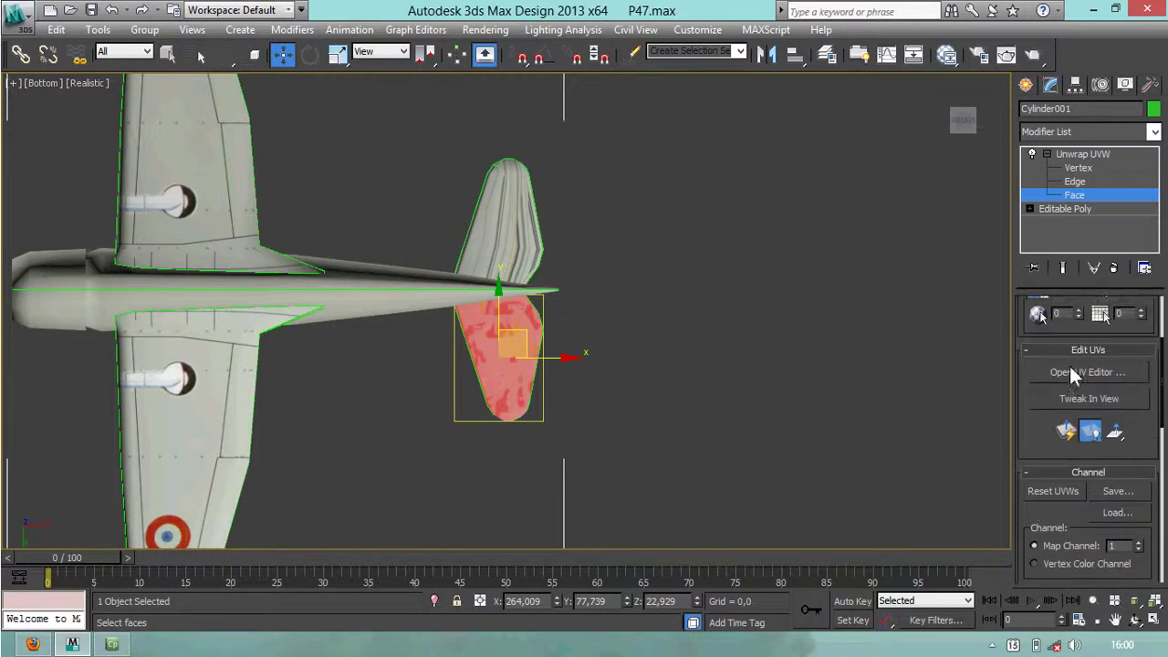
Step: Open the UV editor maximized with the whole texture in view, and check the tail placement in Firefox's reference UV layout image
left_click(1067, 375)
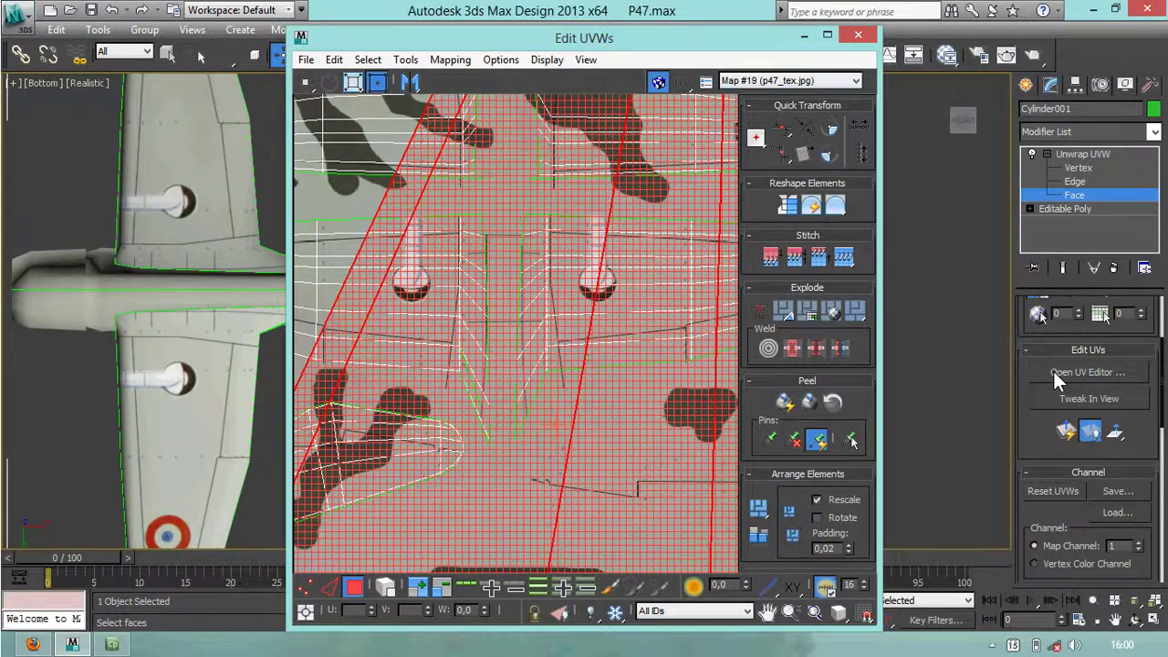
left_click(1054, 369)
left_click(1053, 371)
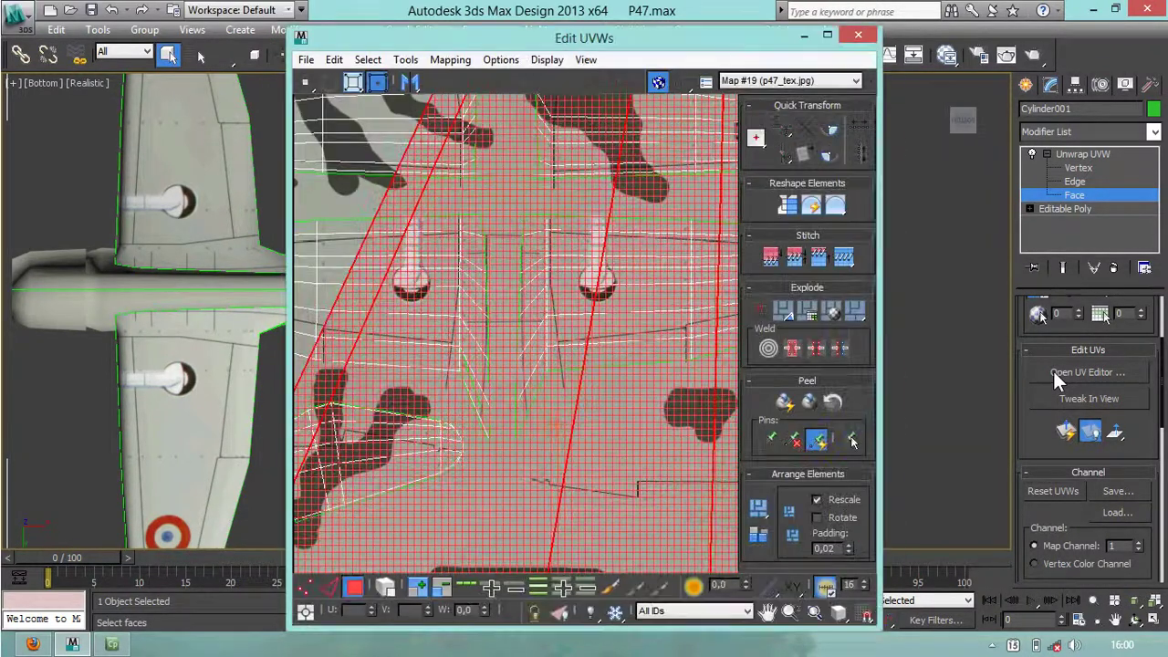
double_click(827, 32)
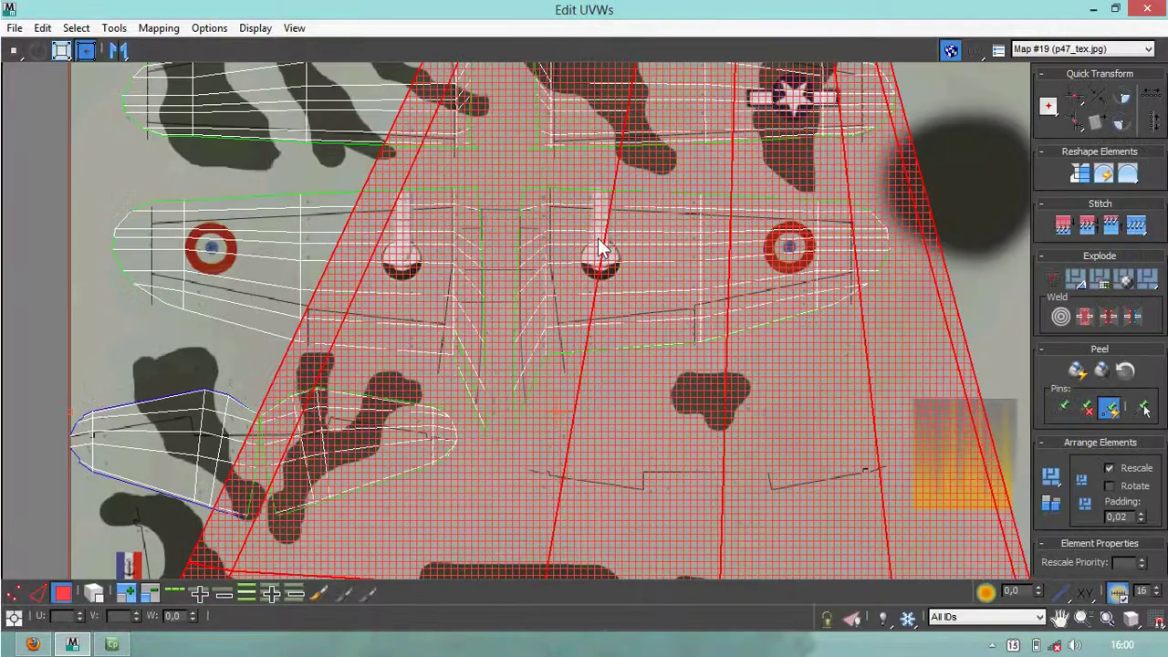
scroll(479, 278, "down", 6)
middle_click_drag(543, 315, 531, 273)
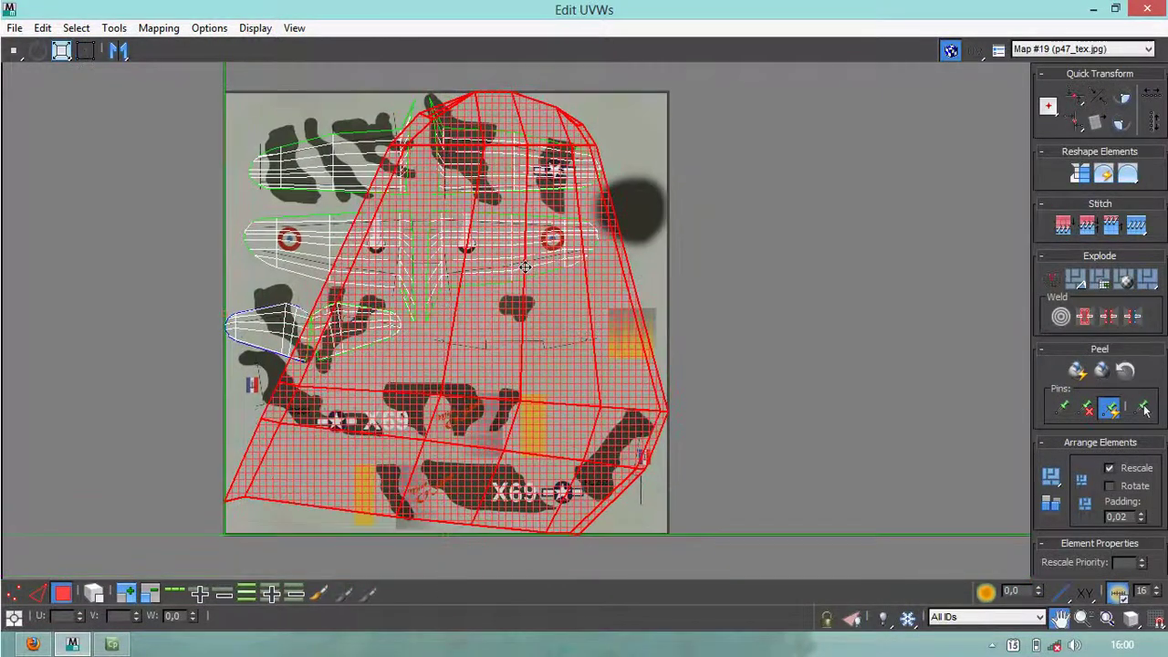
key("alt+Tab")
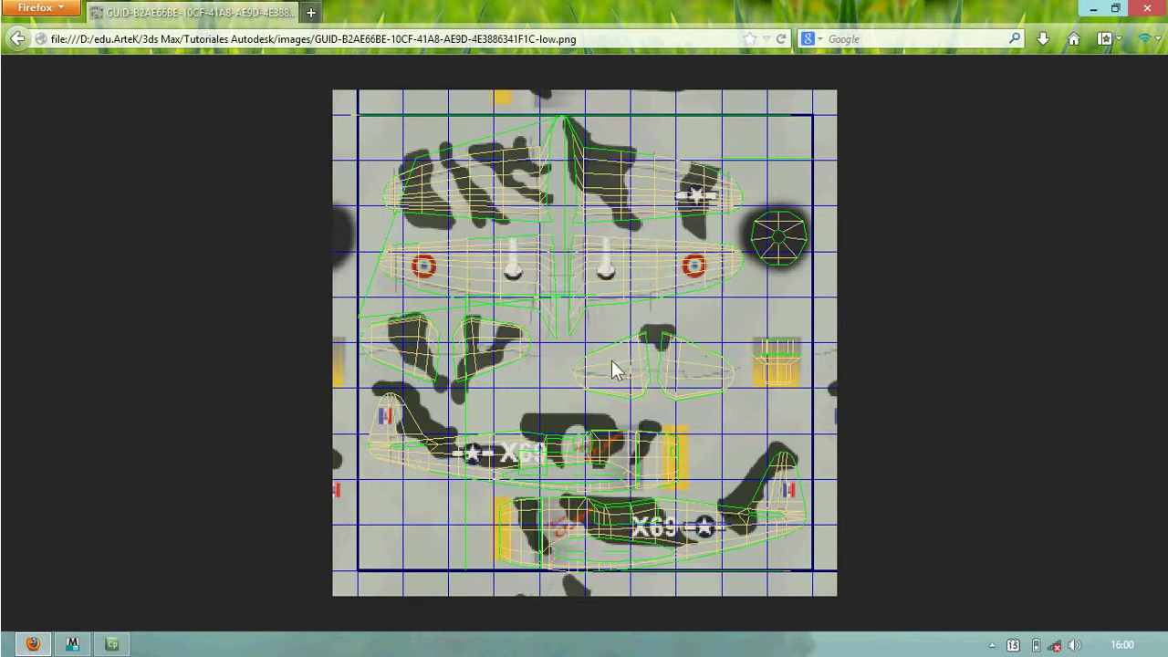
key("alt+Tab")
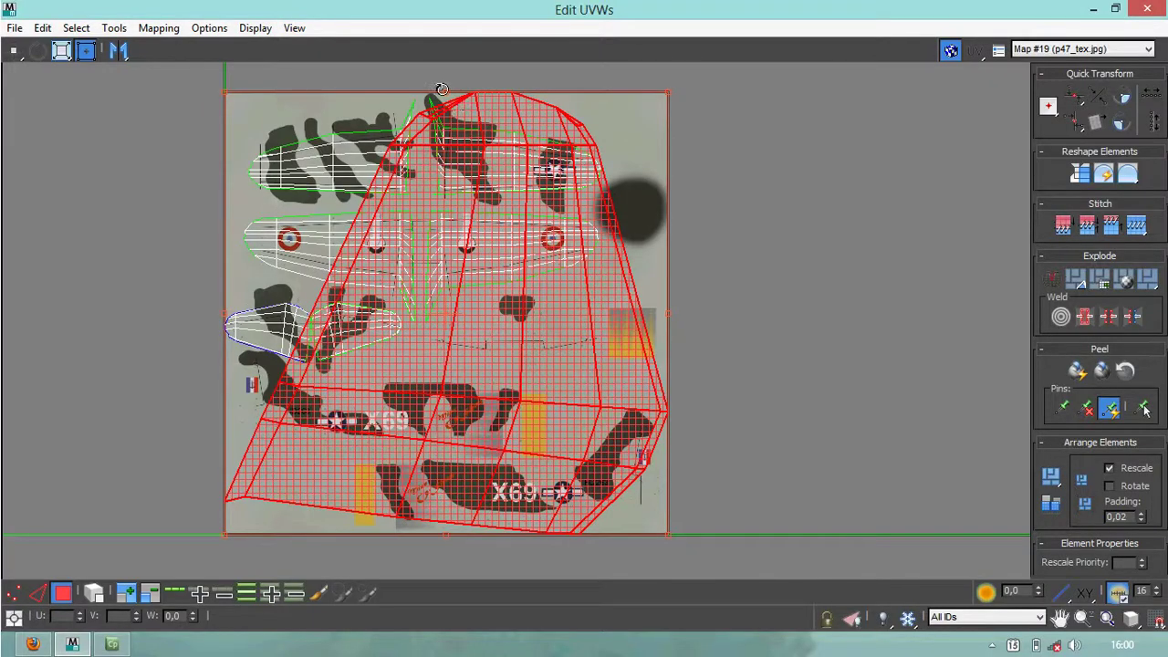
Step: Rotate the tailplane shell so its tip points right, shrink it, and place it over the right half of the underside tail drawing
left_click_drag(442, 88, 673, 307)
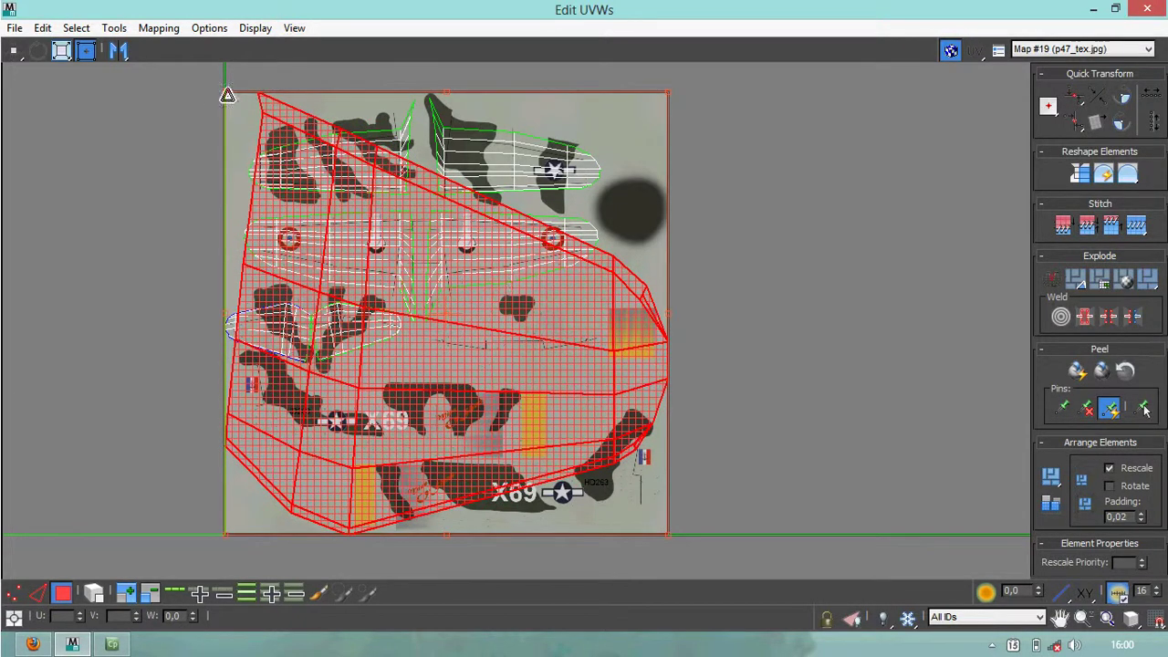
left_click_drag(226, 94, 429, 418)
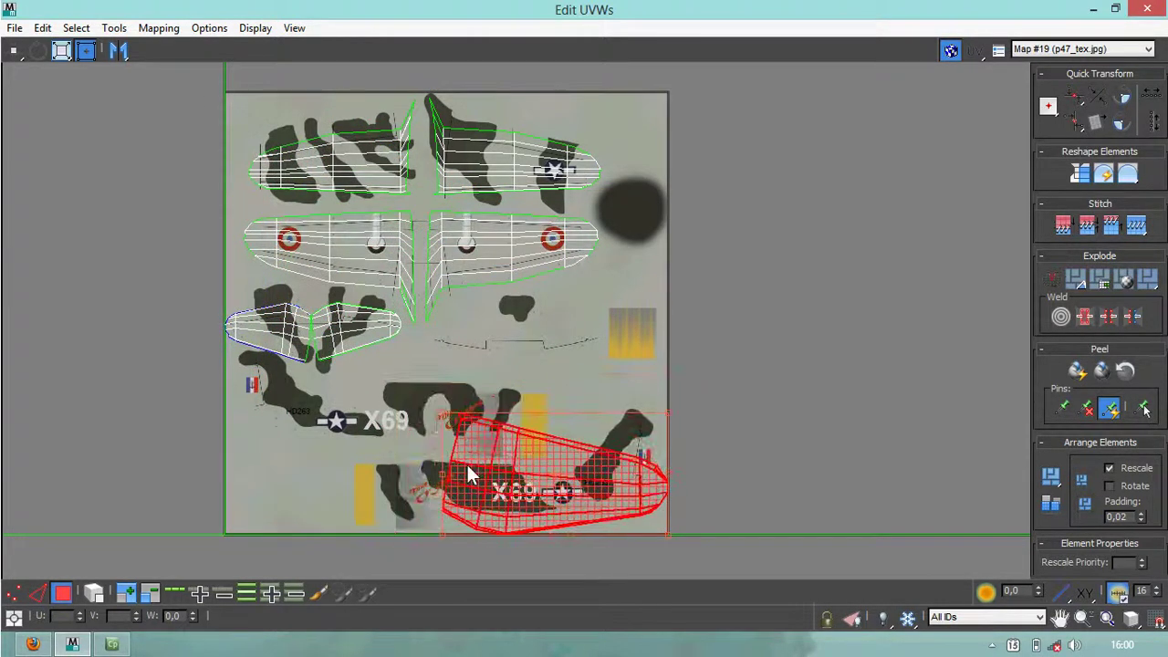
left_click_drag(538, 501, 433, 386)
scroll(566, 338, "up", 5)
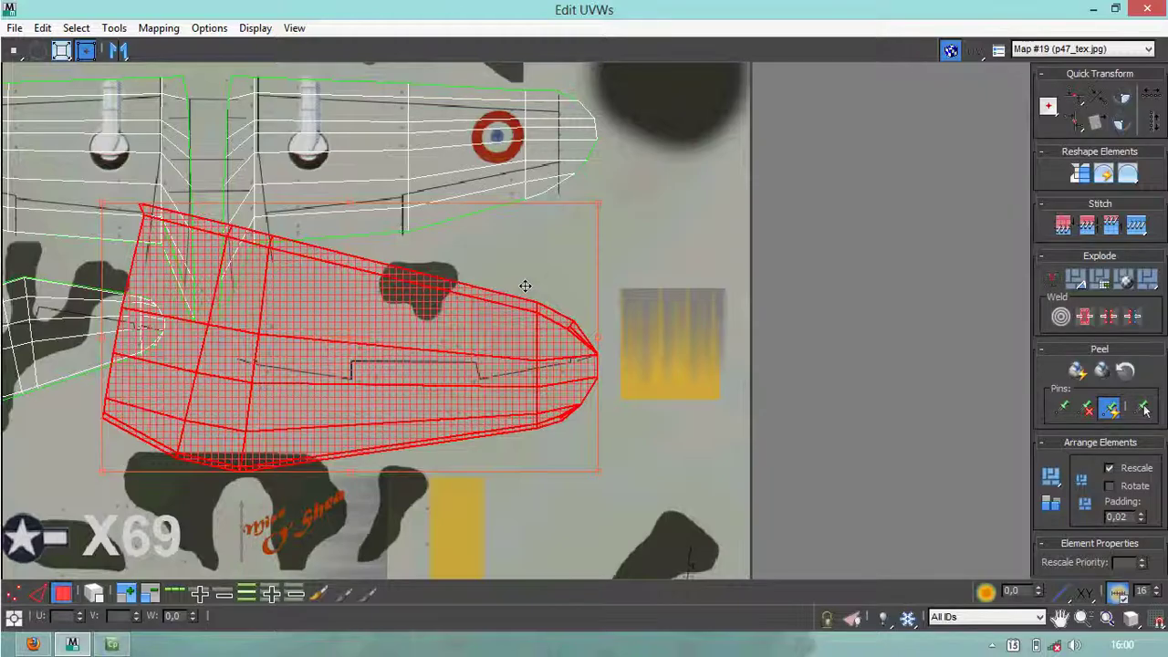
middle_click_drag(399, 275, 430, 268)
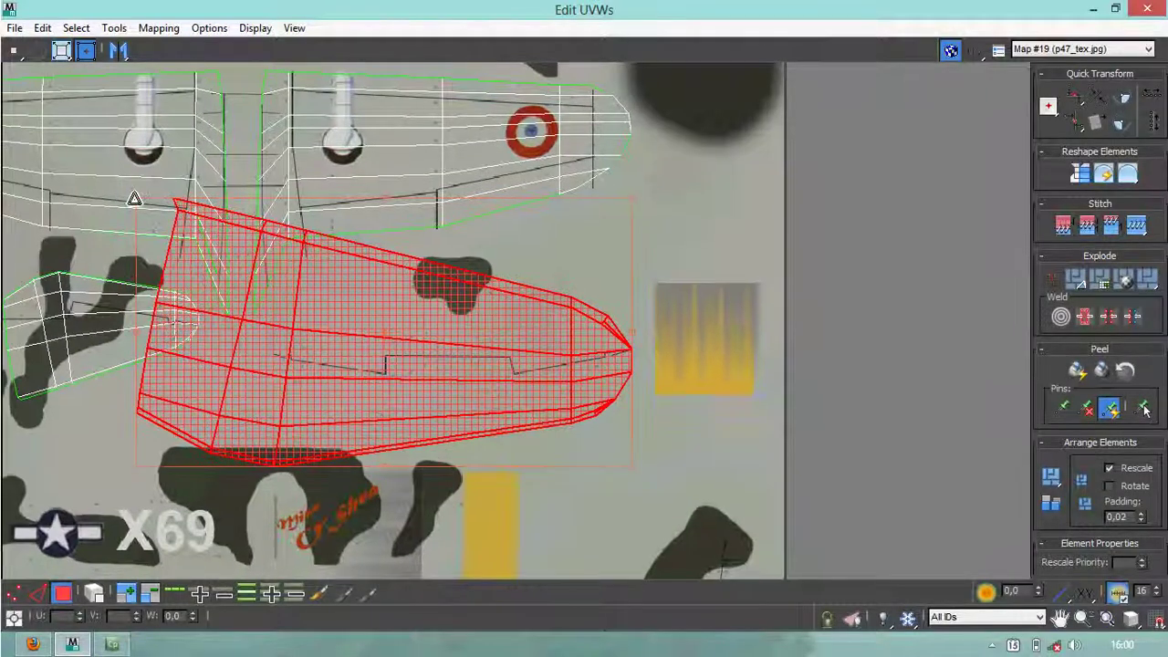
left_click_drag(146, 203, 446, 282)
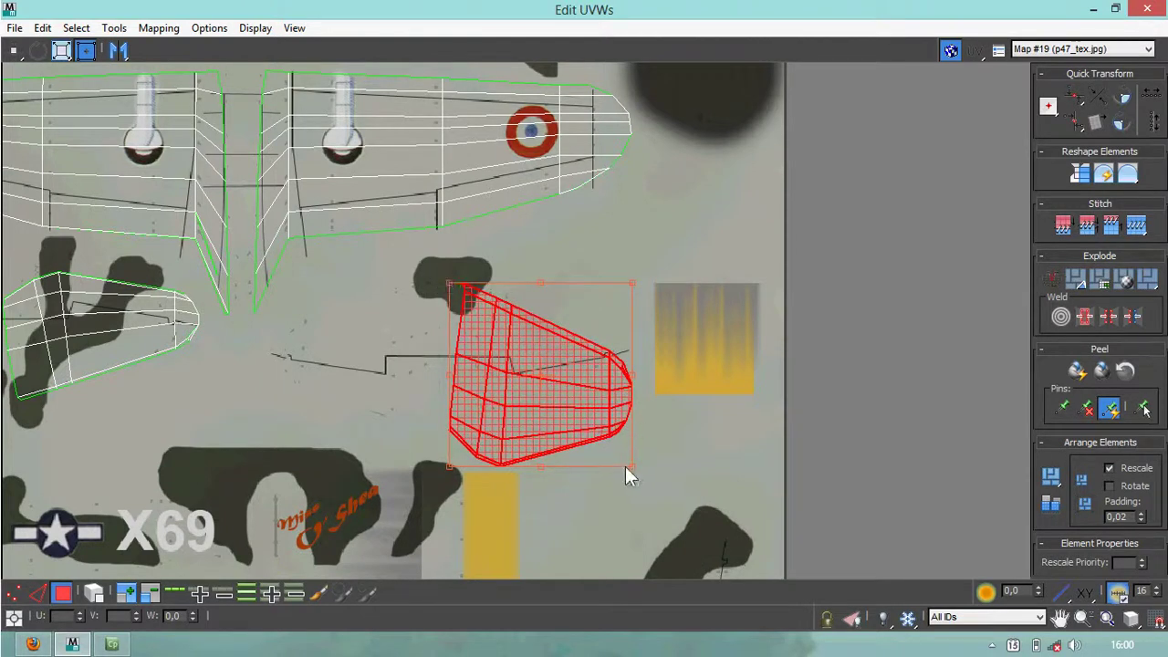
left_click_drag(629, 467, 627, 402)
Step: Fine-tune the height and root end of the right-pointing tail shell against the underside tail drawing
middle_click_drag(490, 438, 444, 440)
scroll(462, 430, "up", 3)
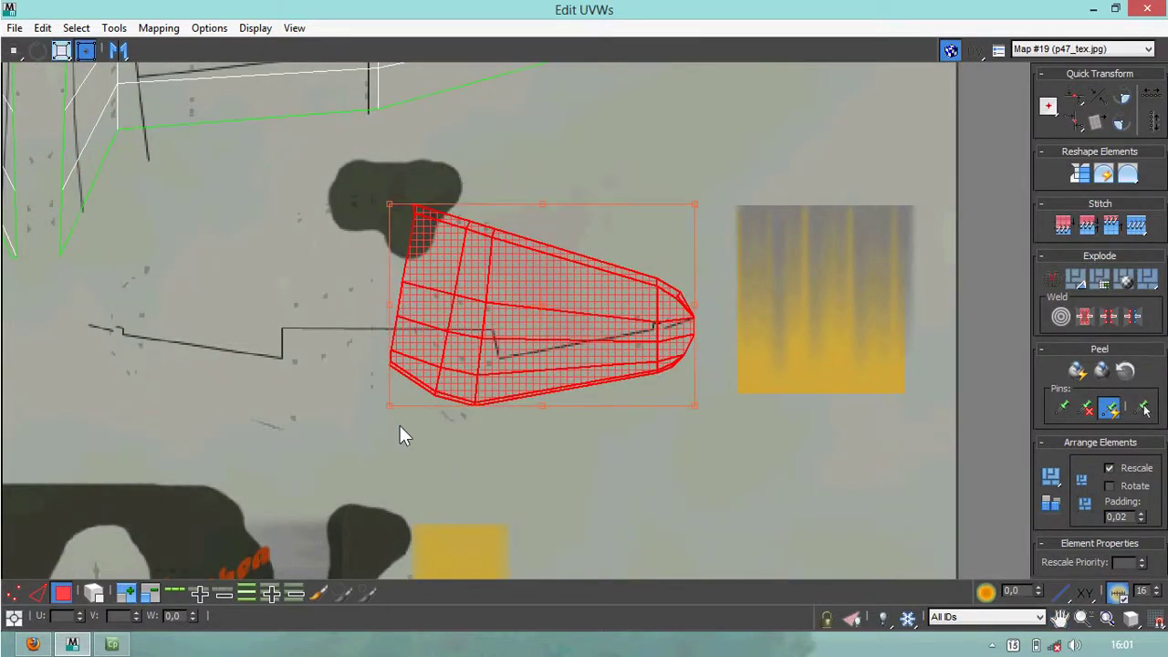
left_click_drag(390, 408, 389, 422)
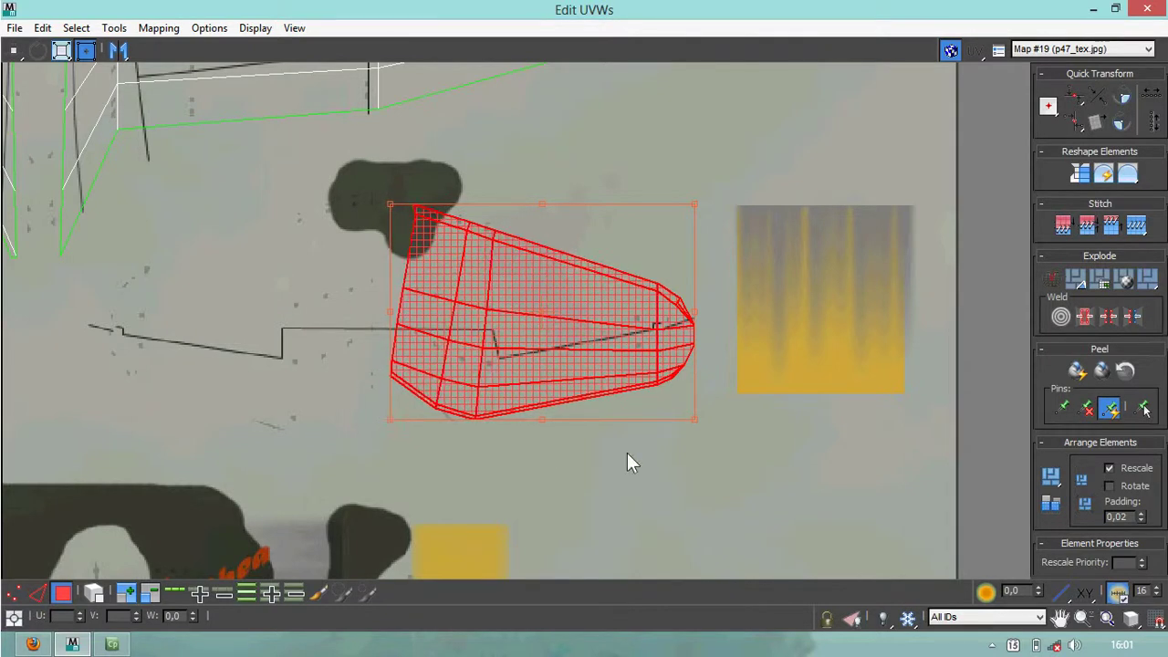
left_click_drag(694, 420, 696, 407)
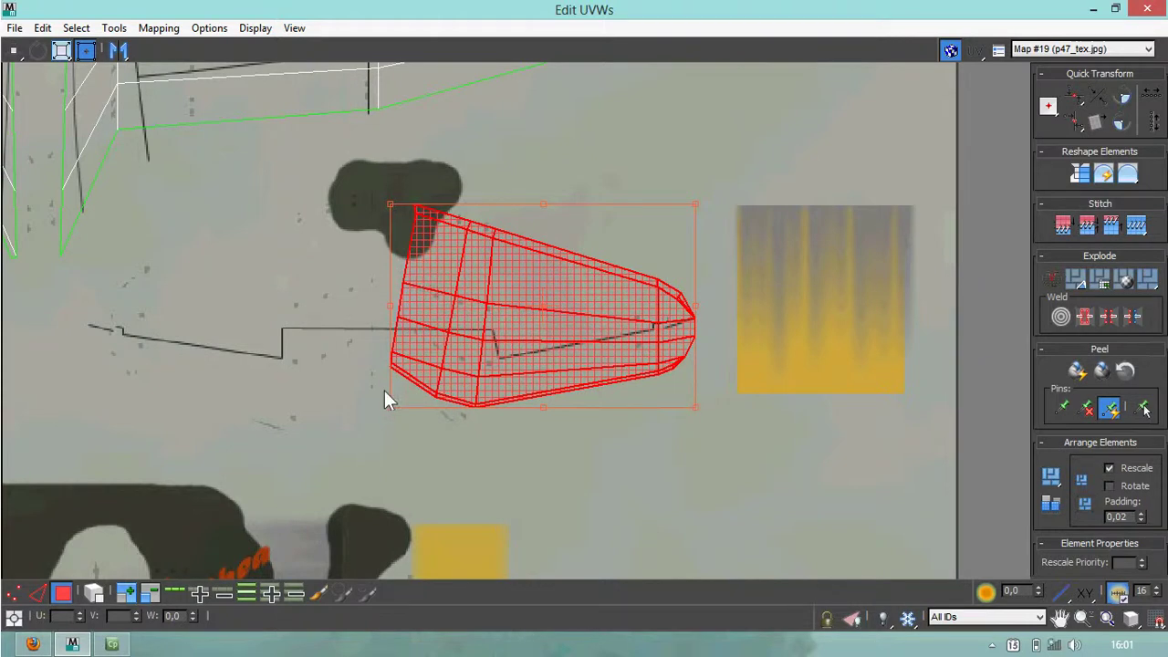
left_click_drag(392, 403, 397, 404)
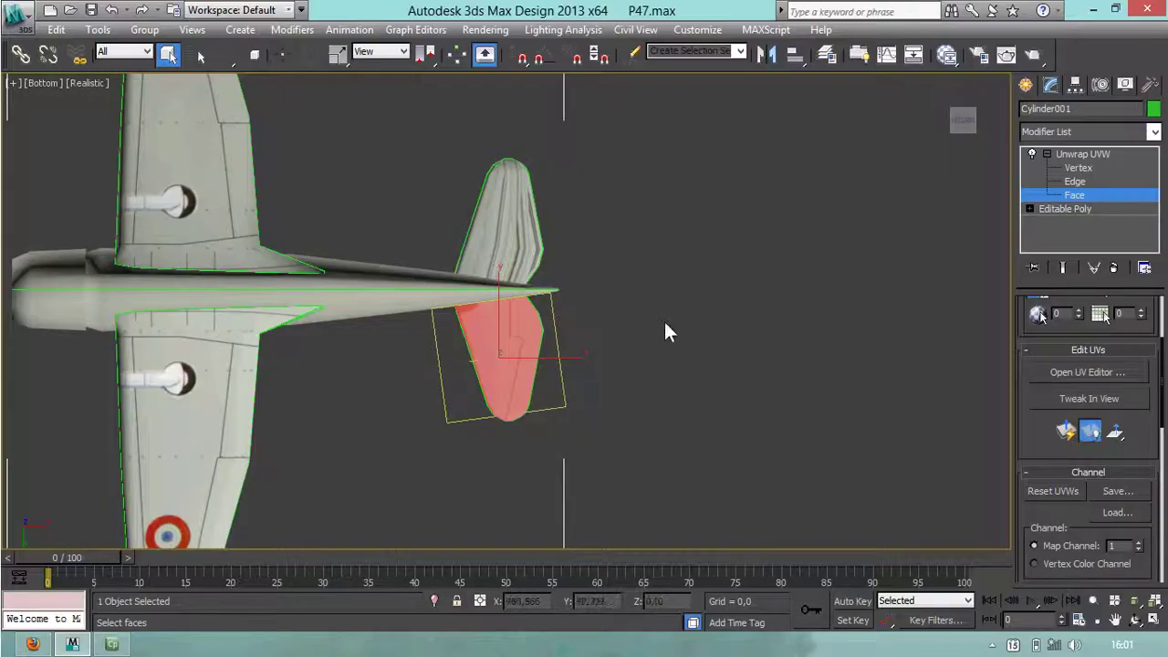
Step: Select the opposite tailplane half's underside faces as selection set InferiorAlaTrasDer and apply a planar map to them
left_click(564, 252)
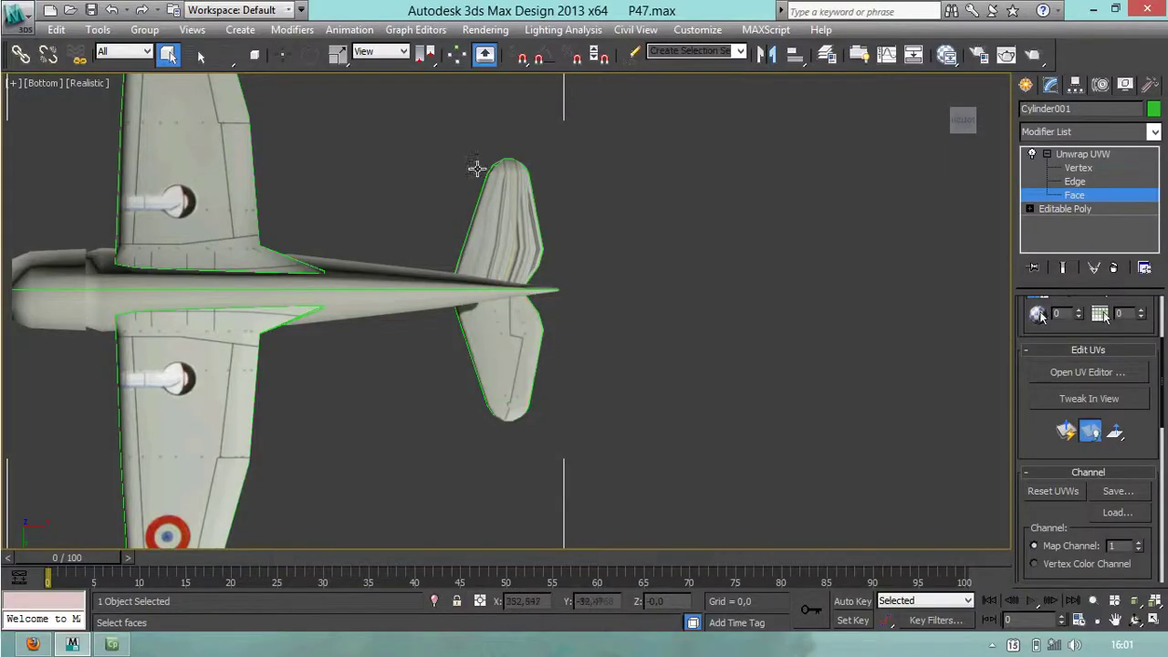
left_click_drag(572, 241, 583, 268)
left_click(685, 51)
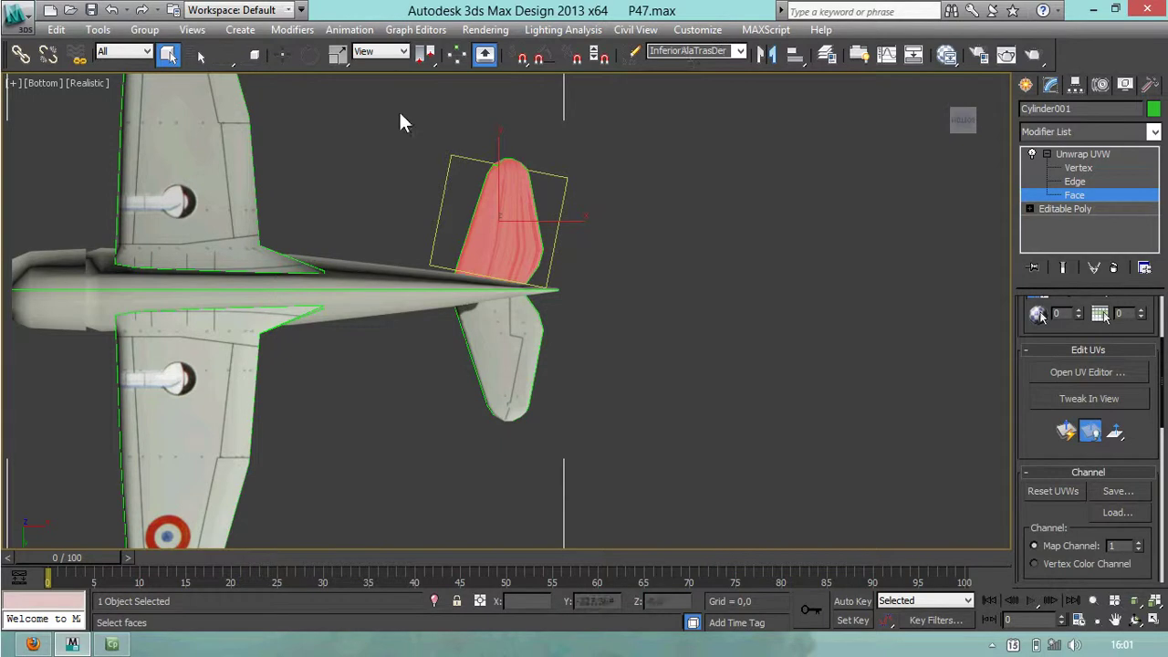
scroll(1032, 444, "down", 5)
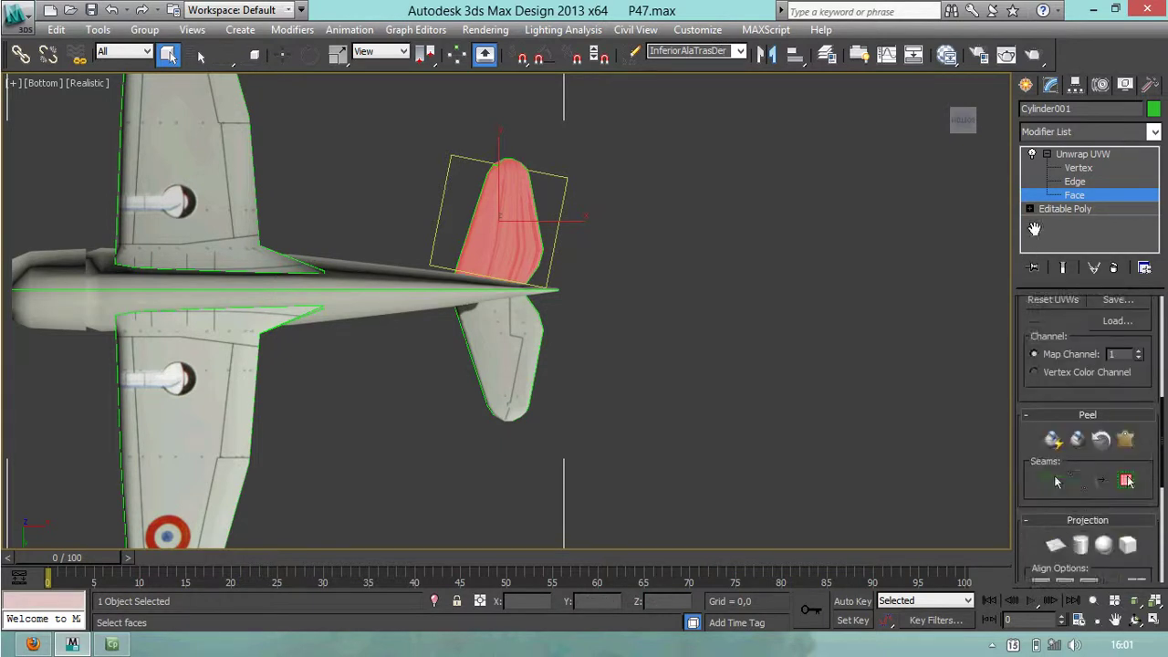
left_click(1056, 507)
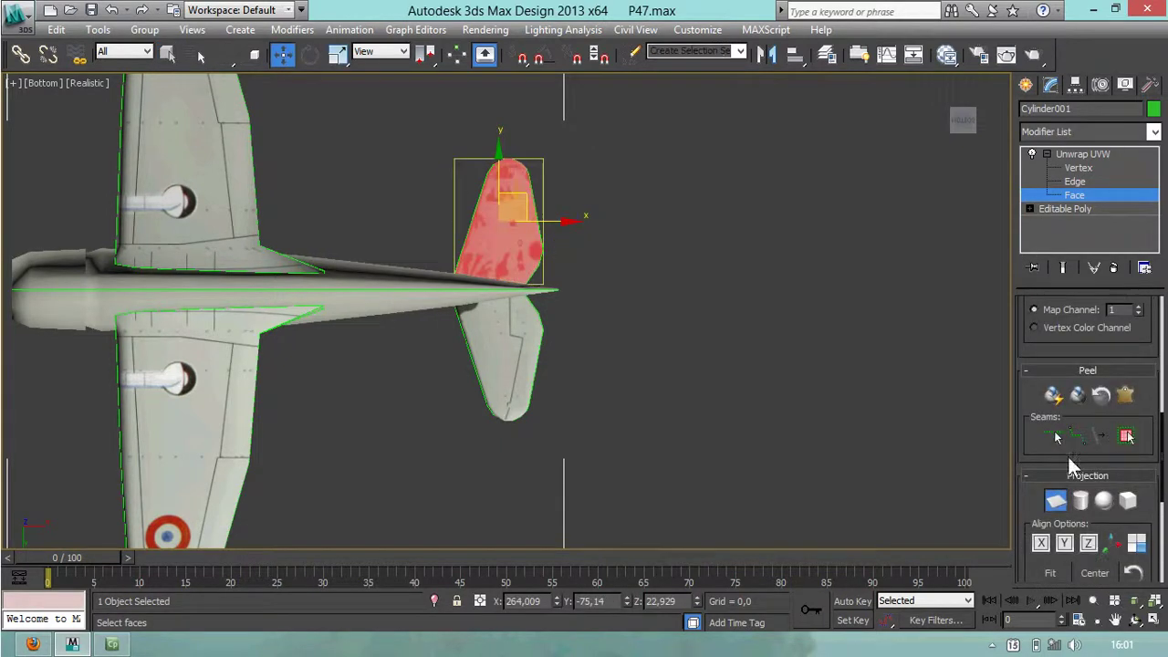
Step: Reopen the UV editor maximized with the newly mapped tailplane faces selected
scroll(1036, 478, "up", 1)
scroll(1035, 478, "up", 2)
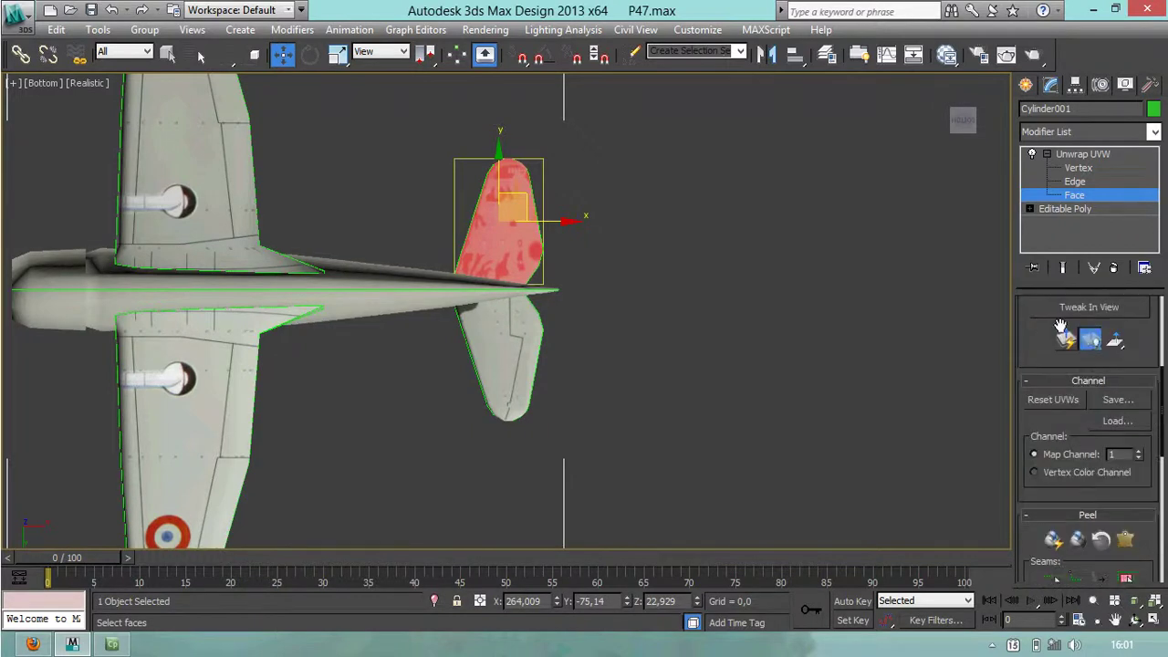
scroll(1034, 368, "up", 2)
left_click(1053, 337)
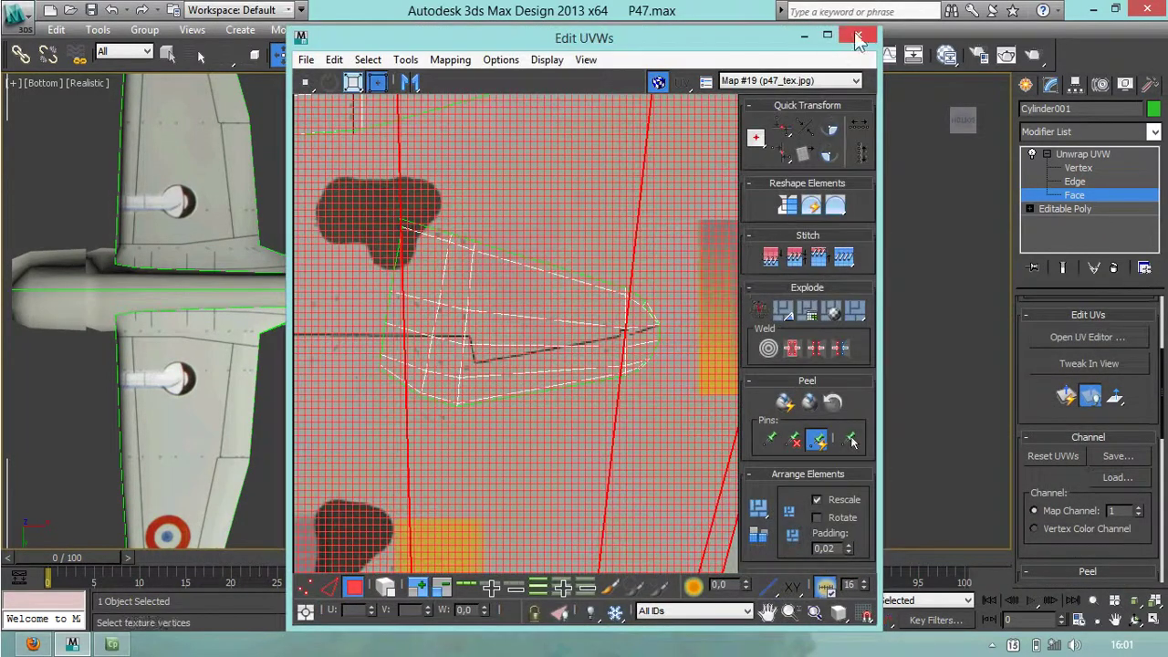
left_click(1051, 337)
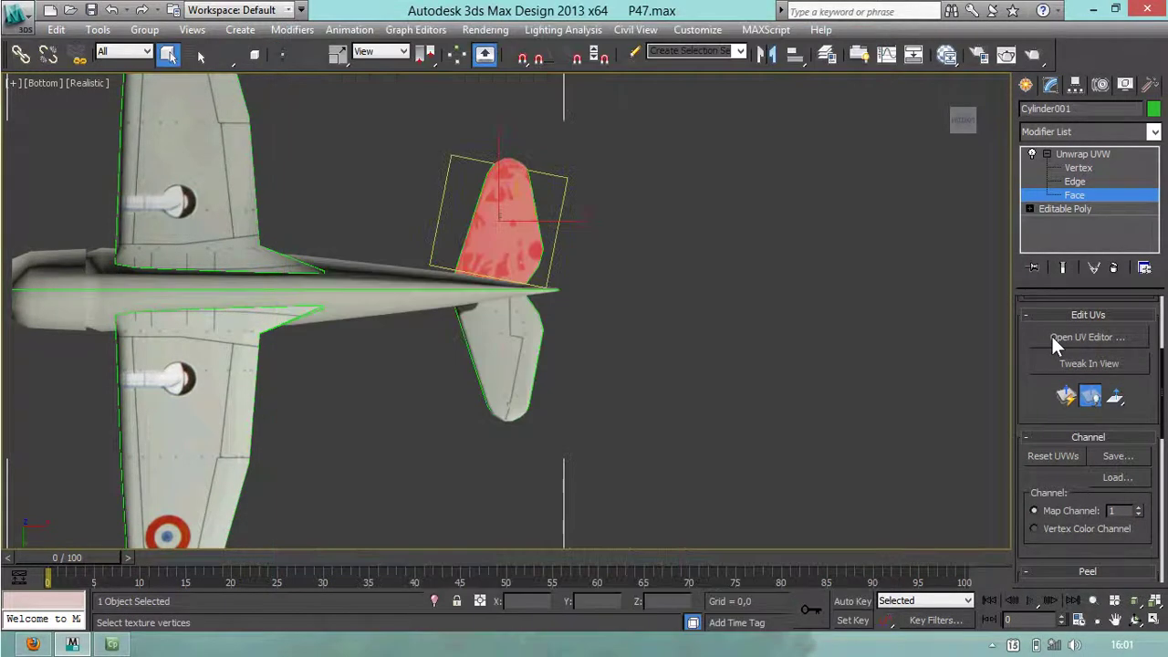
left_click(1052, 336)
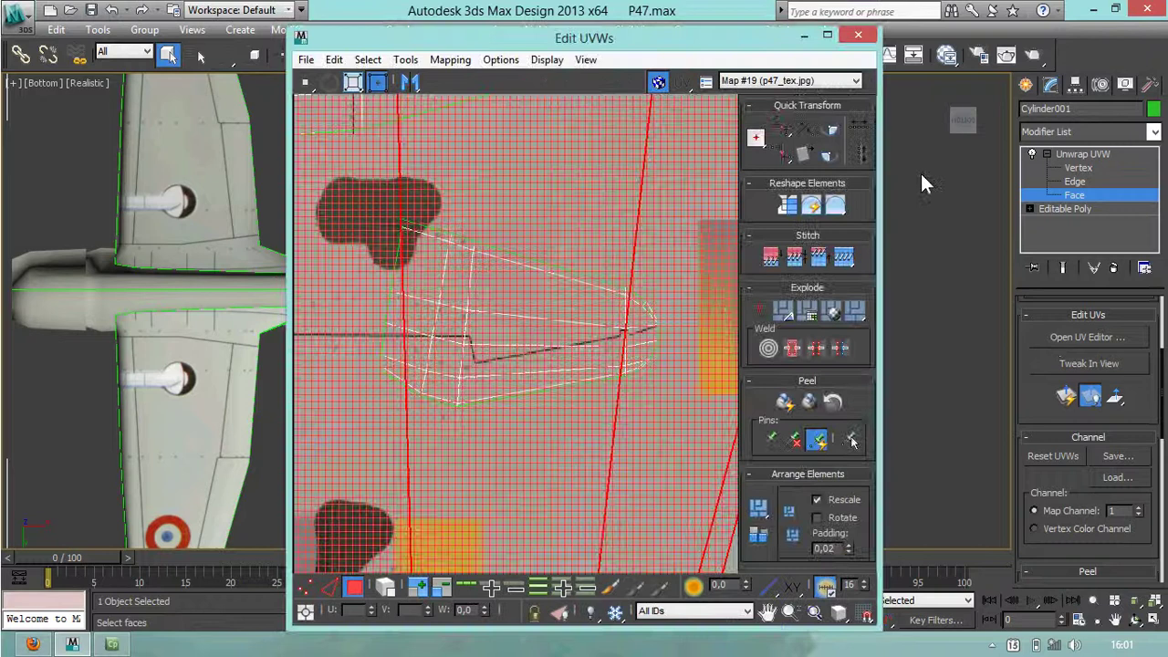
left_click(832, 34)
Step: Rotate the second tailplane shell so its tip points left, and shrink it onto the left half of the underside tail drawing
scroll(593, 329, "down", 8)
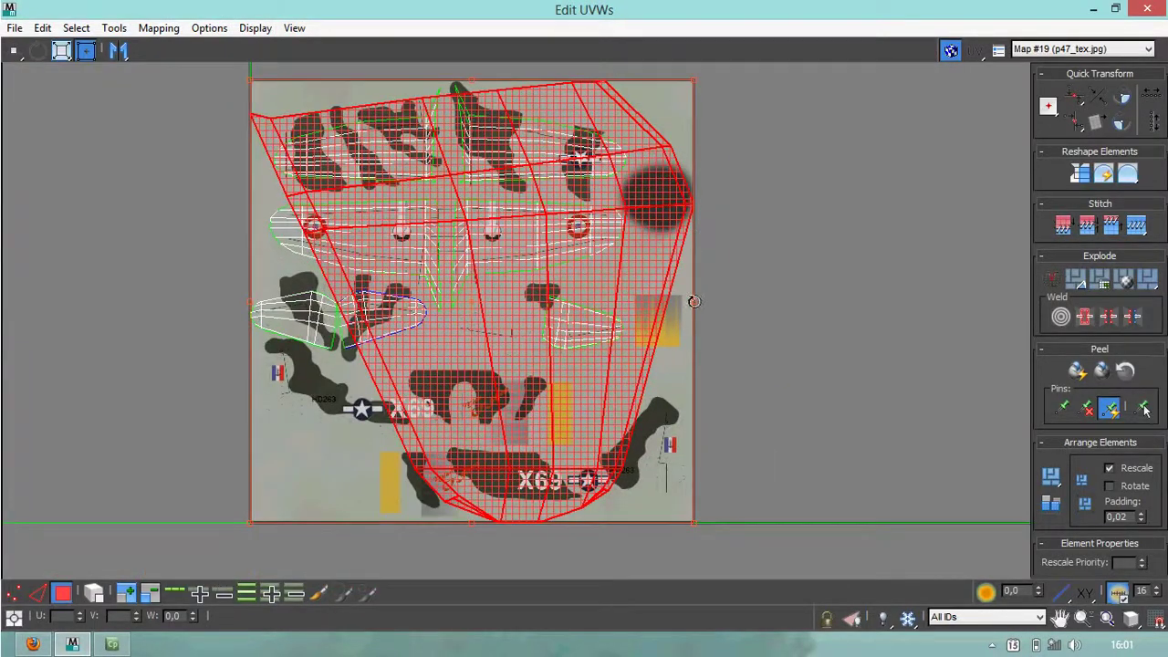
left_click_drag(695, 302, 474, 585)
left_click_drag(673, 113, 560, 300)
left_click_drag(250, 523, 457, 356)
left_click_drag(560, 355, 542, 355)
Step: Adjust the left-pointing tail shell's position, height and root end to mirror the shell beside it, and deselect its faces
scroll(542, 338, "up", 8)
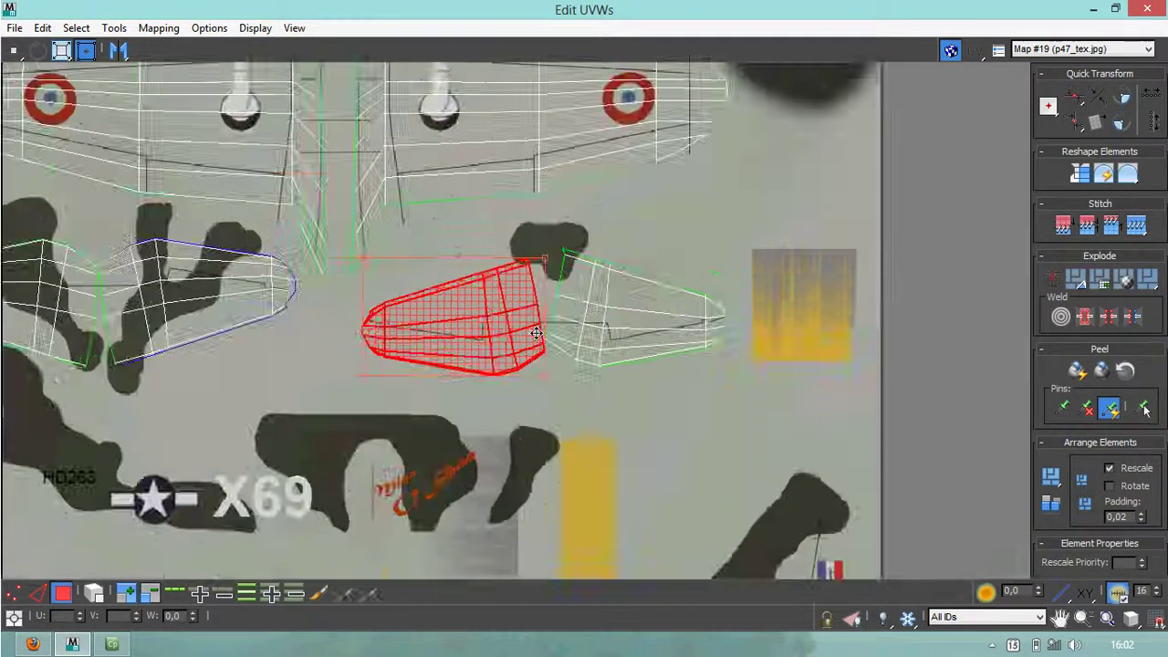
middle_click_drag(514, 314, 527, 320)
mouse_move(318, 316)
left_mouse_down()
mouse_move(341, 311)
mouse_move(307, 316)
left_mouse_up()
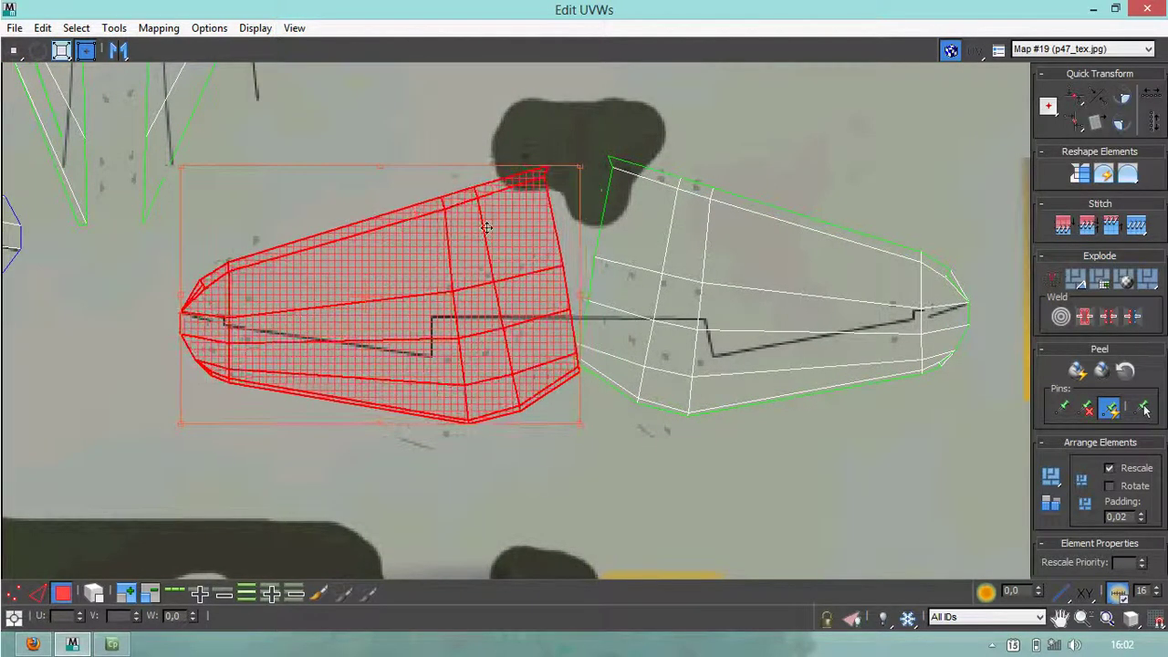
left_click_drag(577, 163, 578, 150)
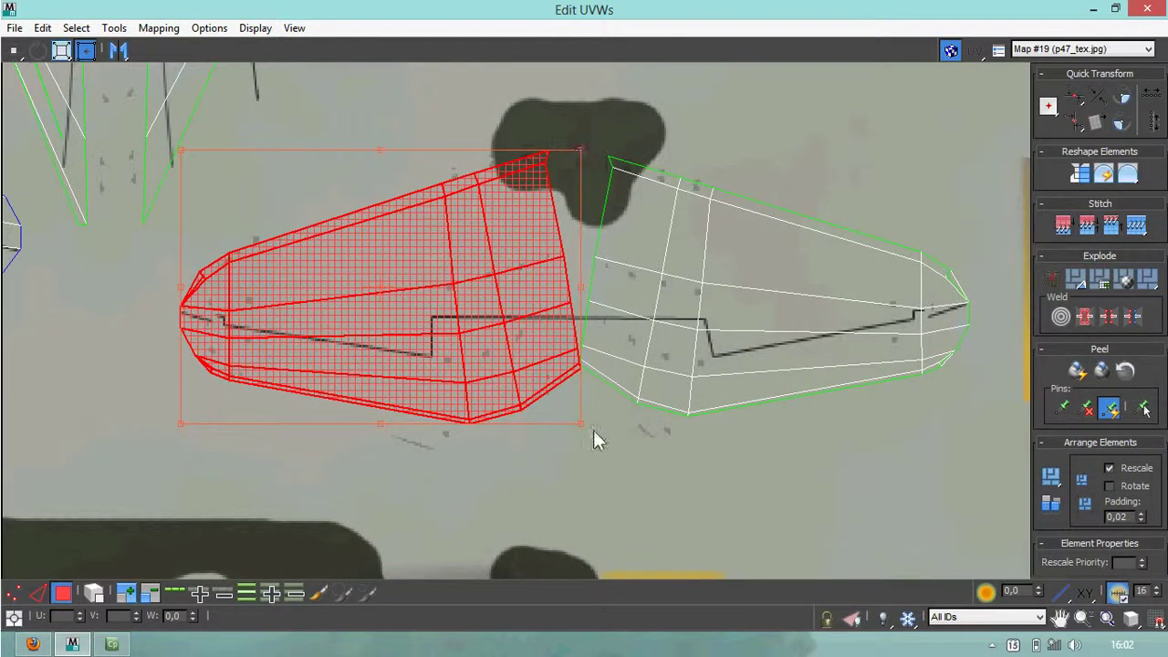
left_click_drag(583, 423, 579, 416)
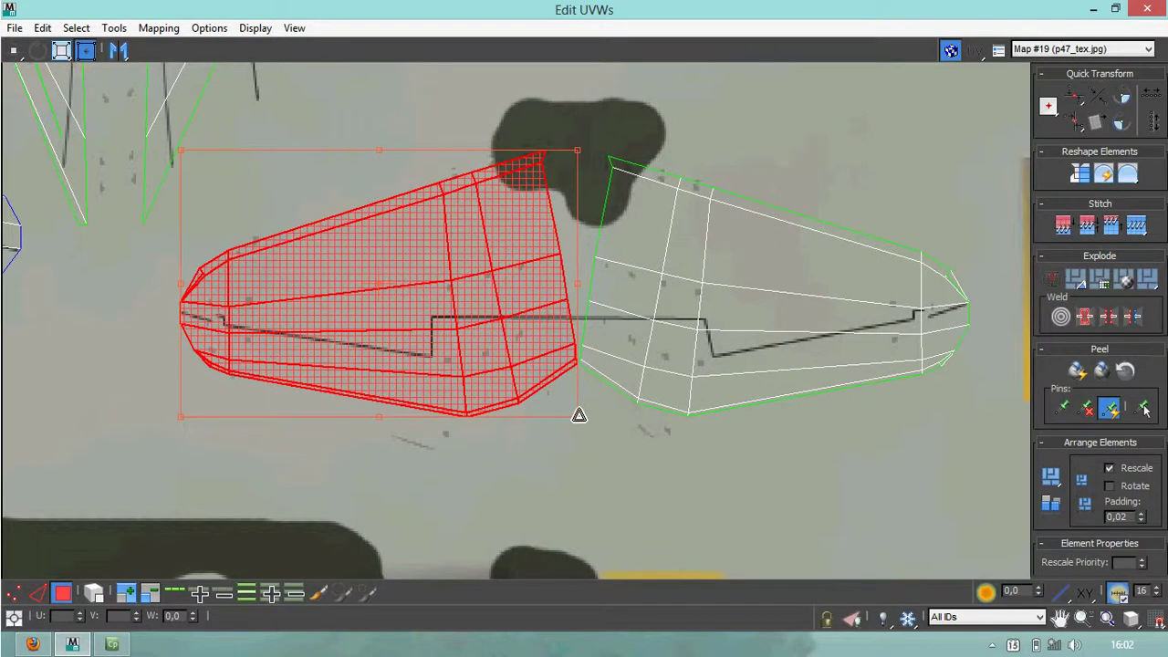
left_click(590, 471)
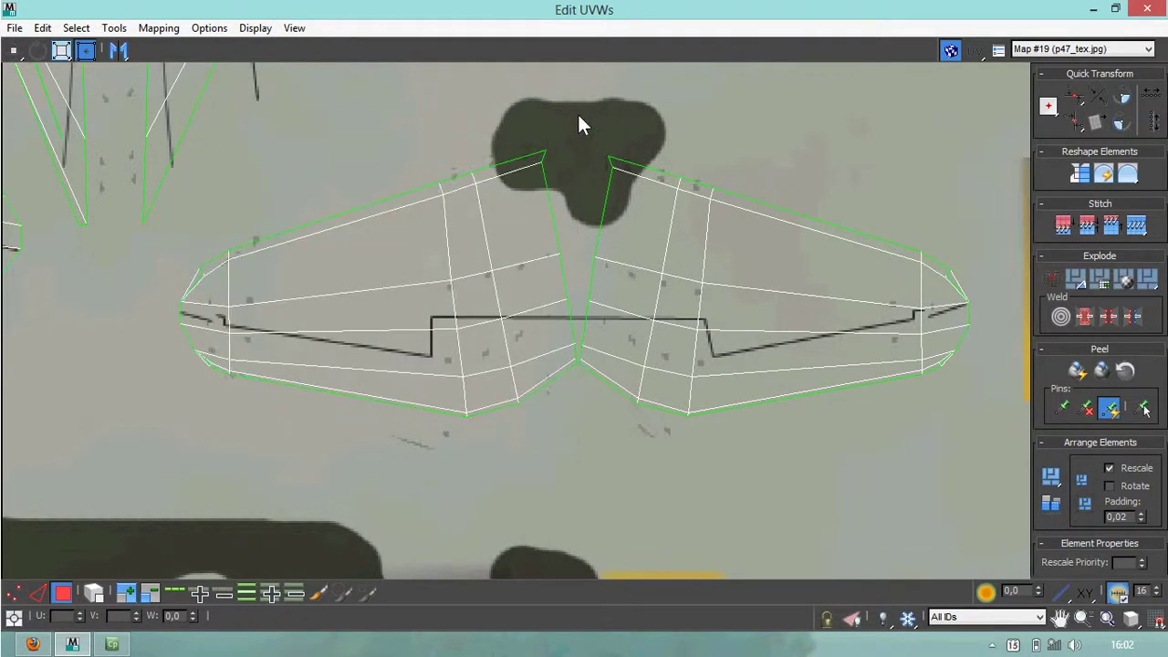
Step: Select the left-pointing tail shell and pull its root end slightly away from the shell beside it, then deselect it
left_click_drag(358, 434, 160, 450)
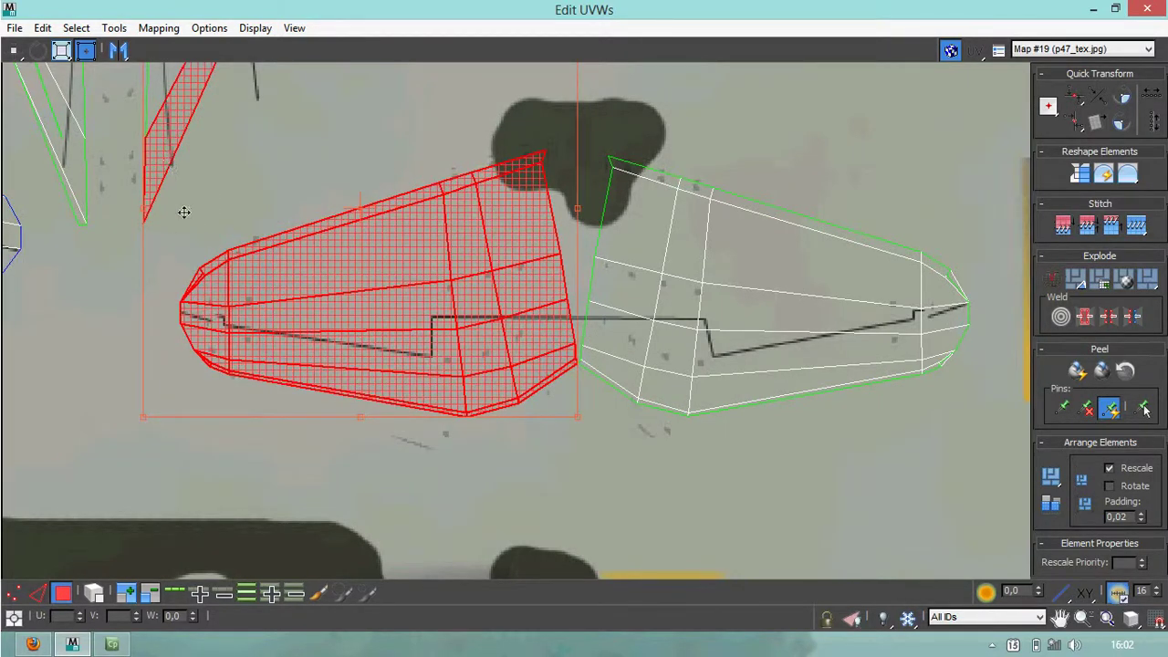
left_click(103, 347)
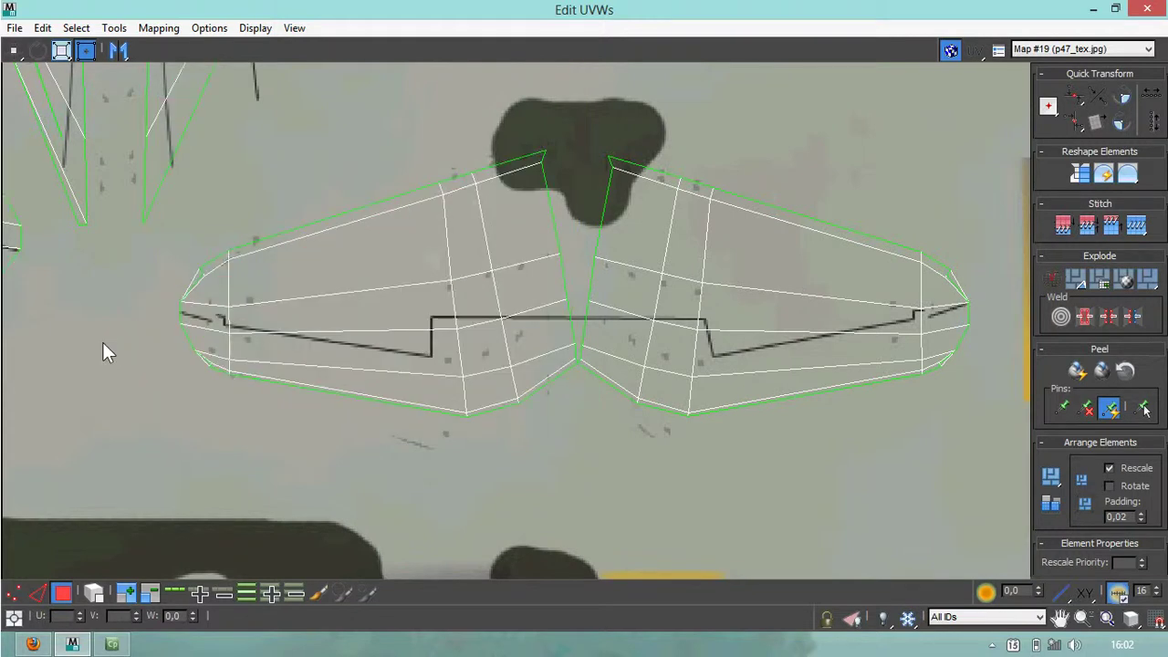
left_click(296, 397)
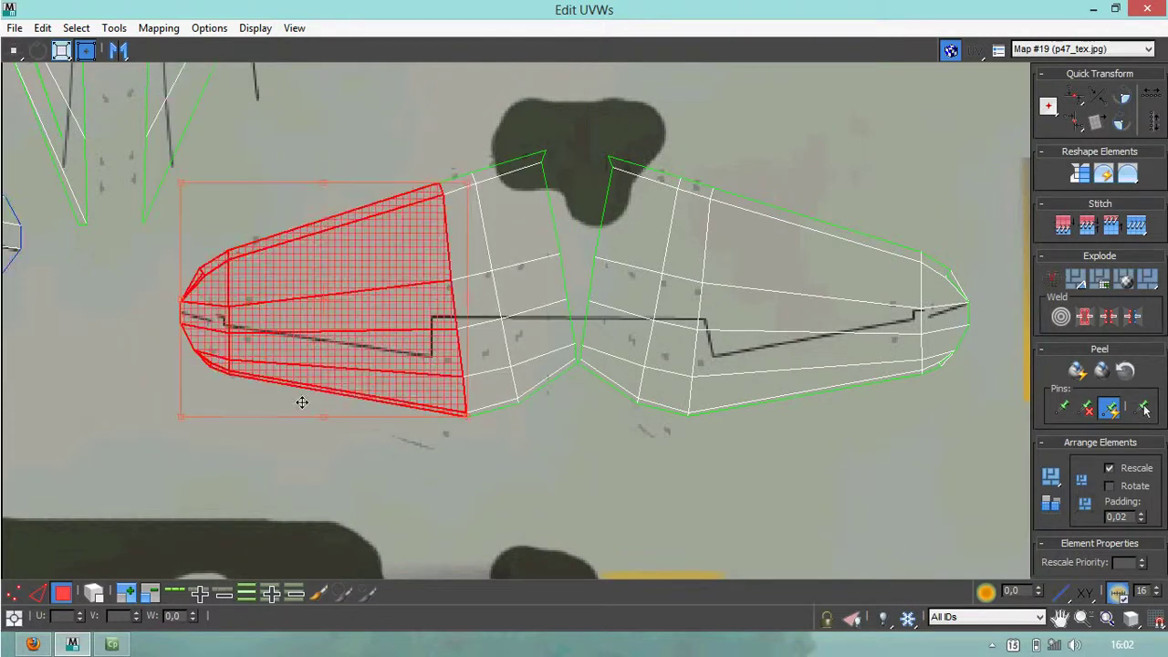
left_click_drag(419, 144, 543, 413)
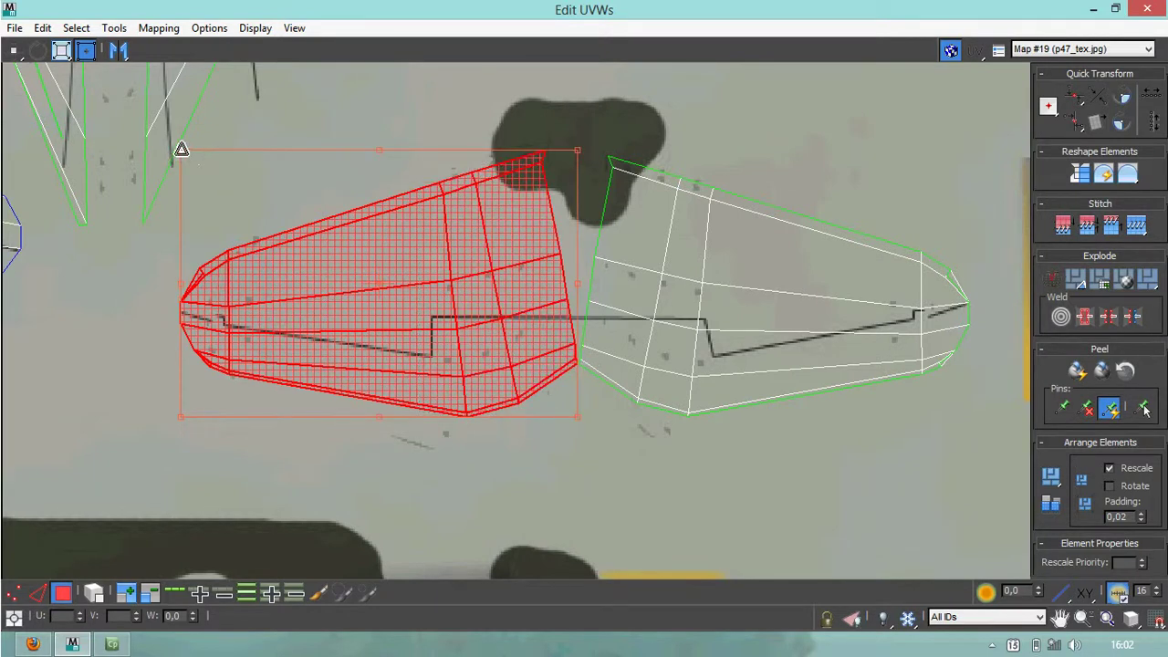
mouse_move(183, 151)
left_mouse_down()
mouse_move(180, 167)
mouse_move(191, 147)
mouse_move(181, 149)
left_mouse_up()
left_click_drag(577, 416, 576, 418)
left_click(692, 483)
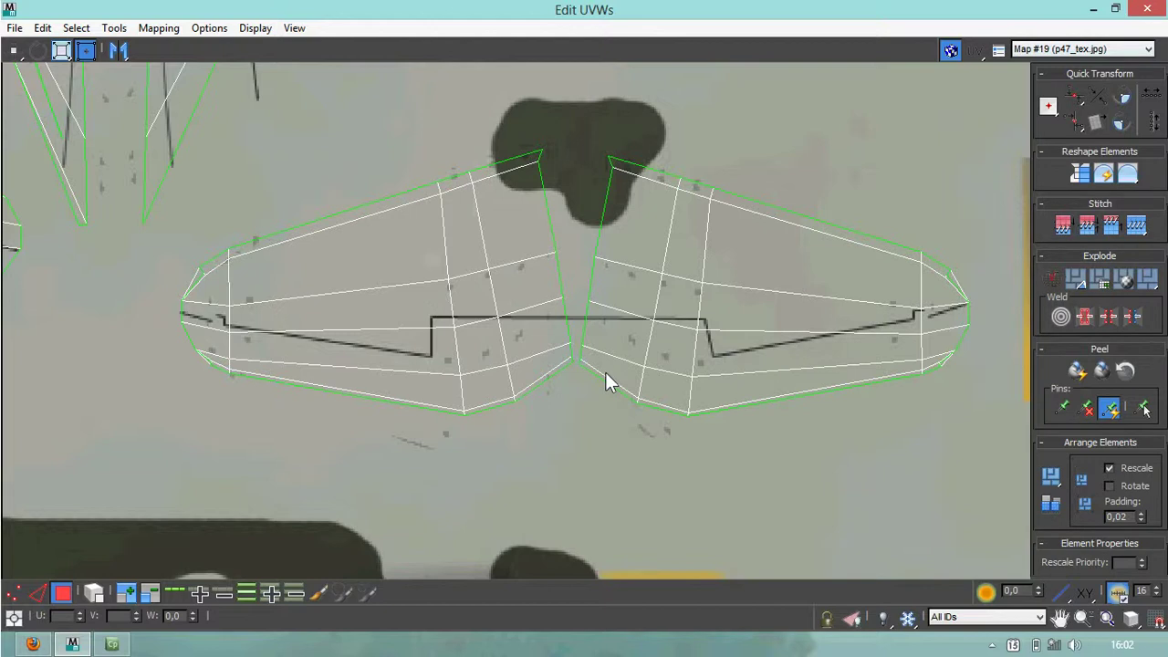
Step: Close the UV editor, inspect the textured aircraft, and check the reference UV layout image in Firefox
key("alt+F4")
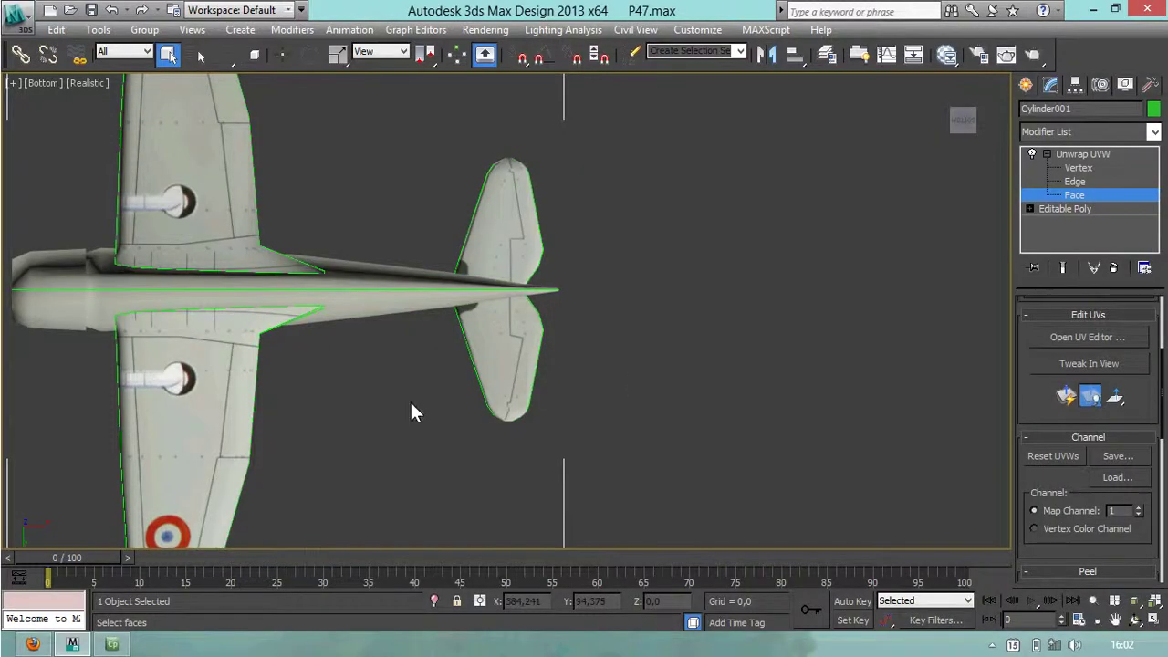
scroll(397, 399, "down", 2)
middle_click_drag(339, 338, 376, 363)
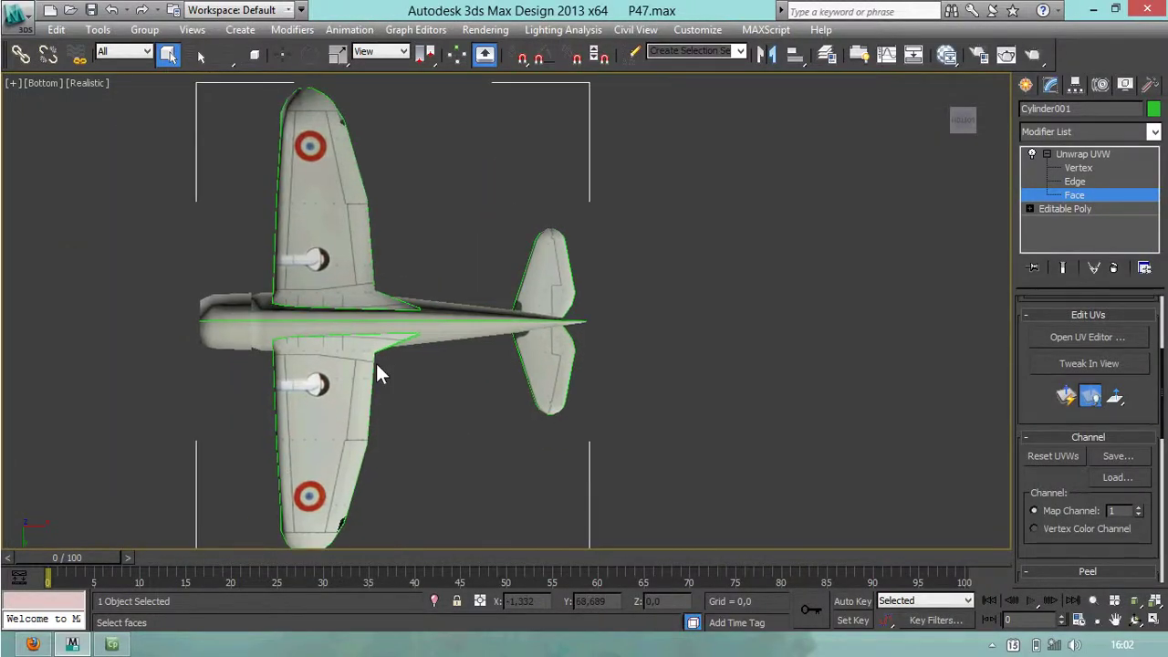
key("p")
middle_click_drag(393, 319, 401, 507, "alt")
key("alt+Tab")
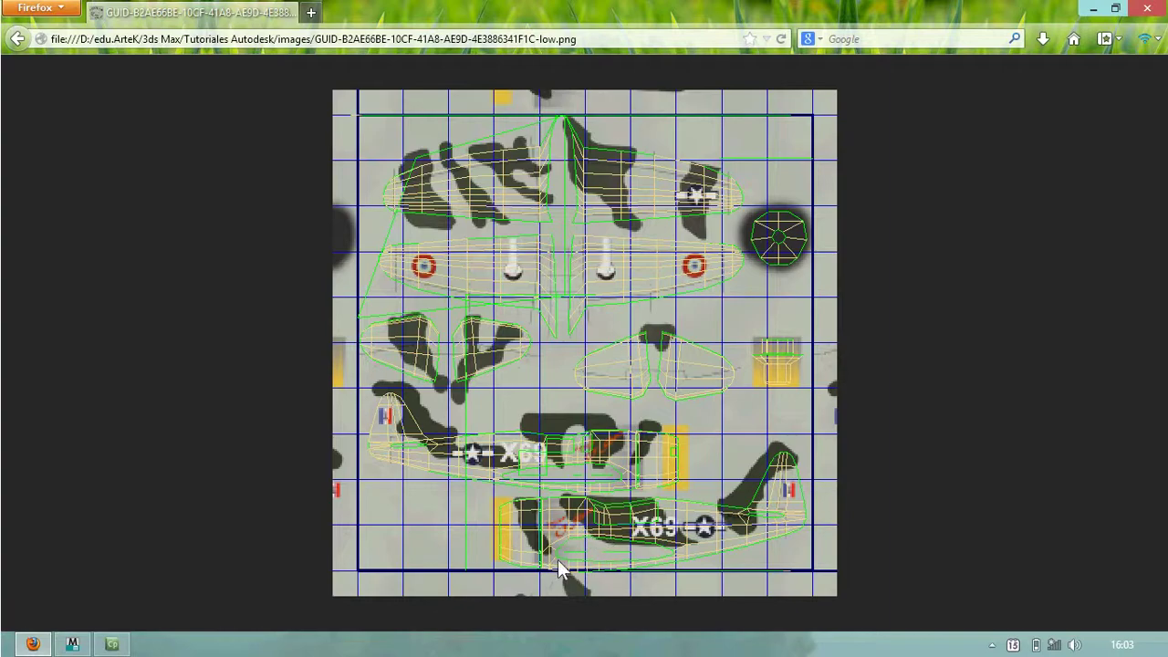
key("alt+Tab")
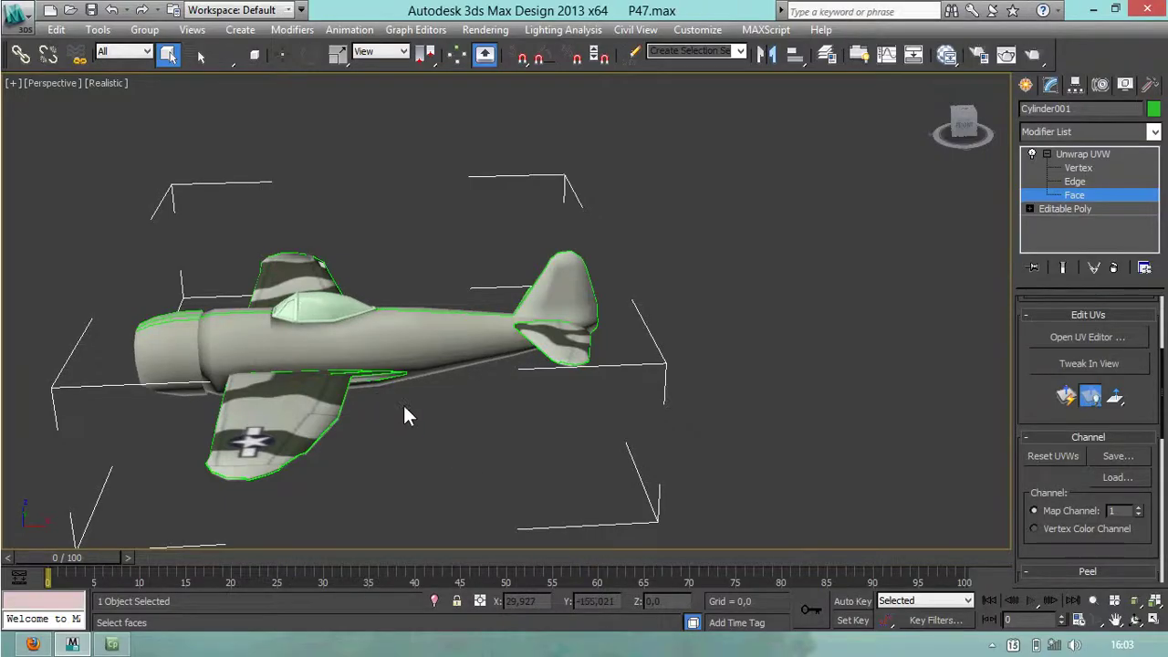
Step: Select the whole near side of the aircraft's faces in the Front view
left_click_drag(959, 118, 936, 146)
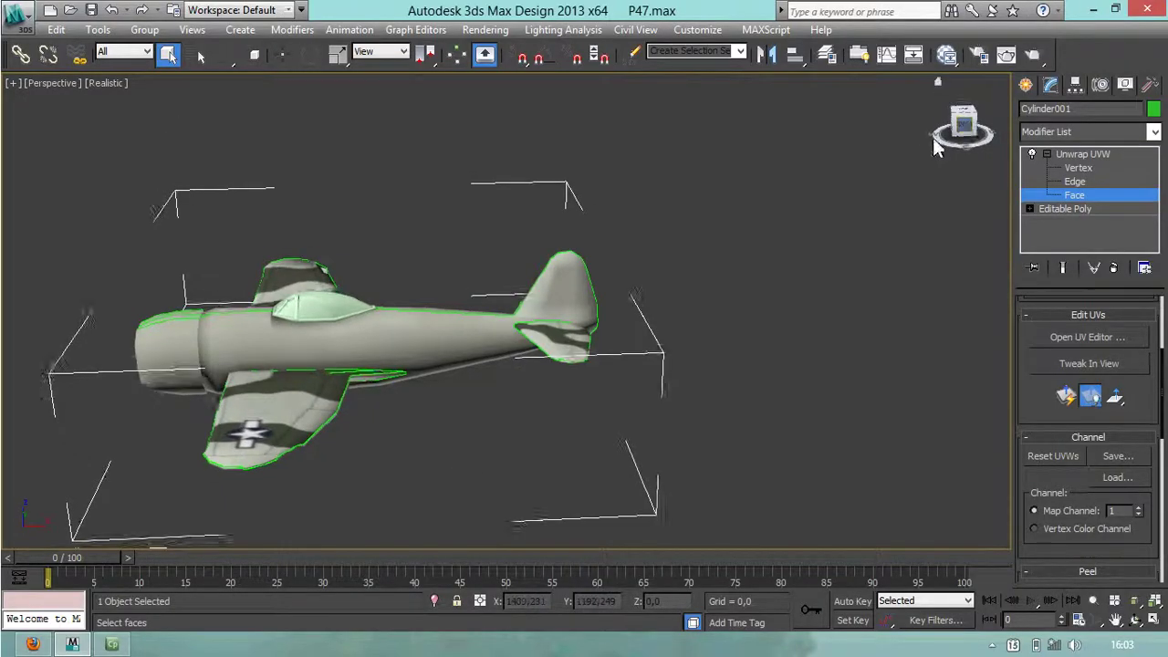
left_click(958, 124)
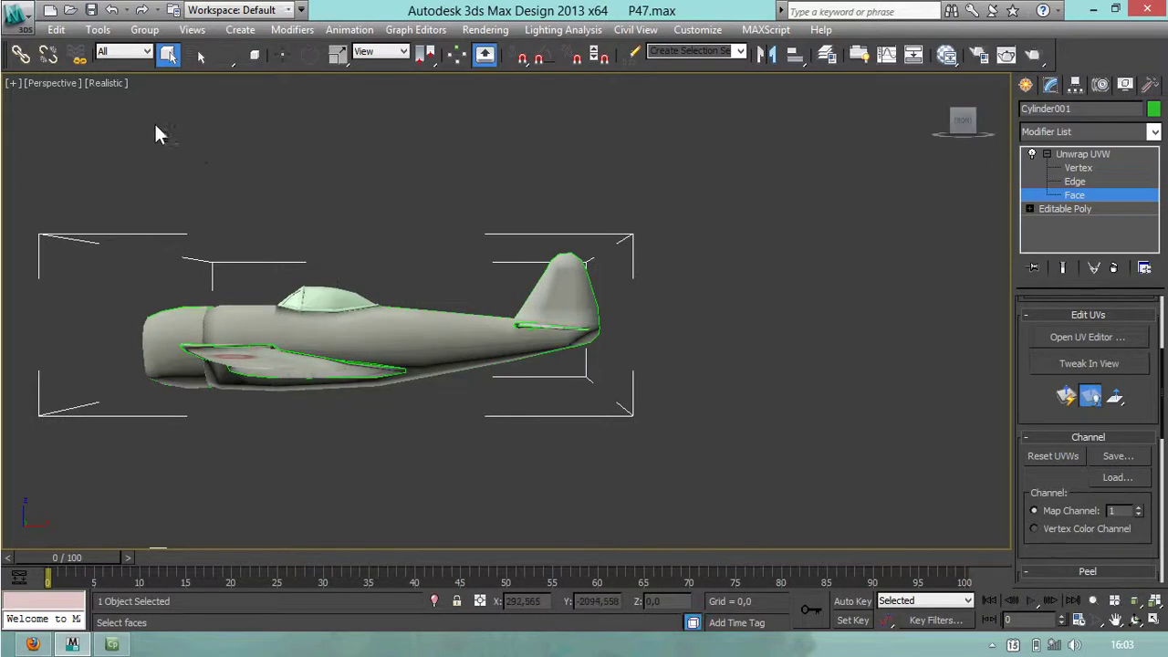
key("f")
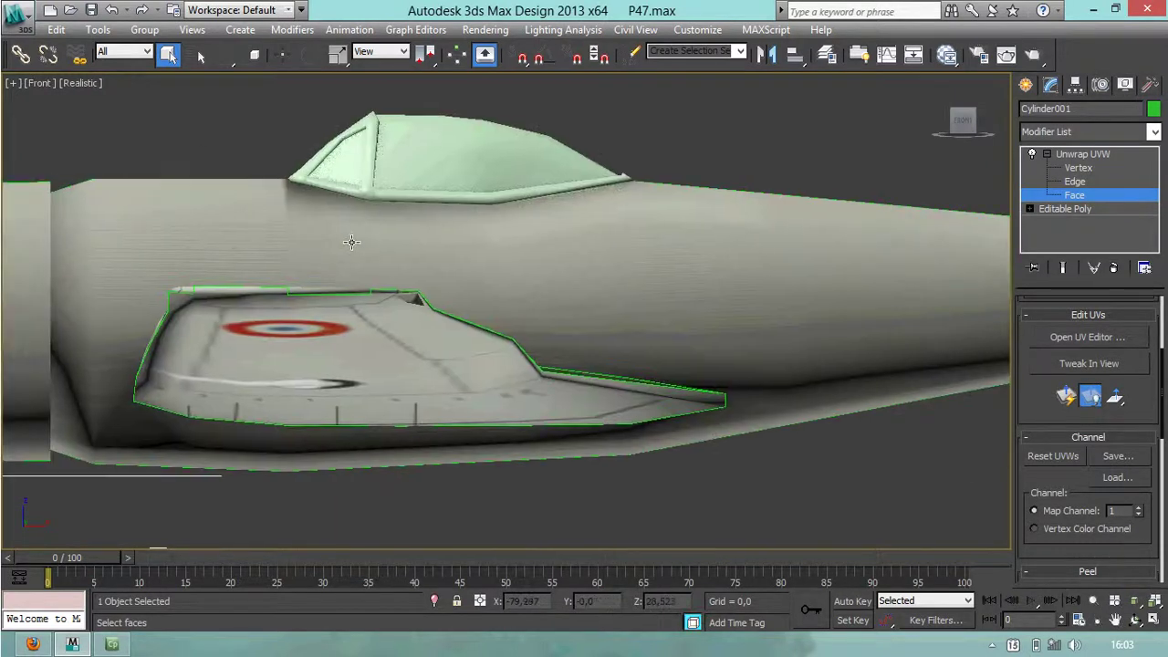
key("z")
left_click_drag(227, 217, 850, 394)
left_click_drag(858, 182, 220, 402)
Step: Subtract the near wing's main surface faces from the selection, leaving the fuselage side selected
middle_click_drag(394, 335, 375, 240, "alt")
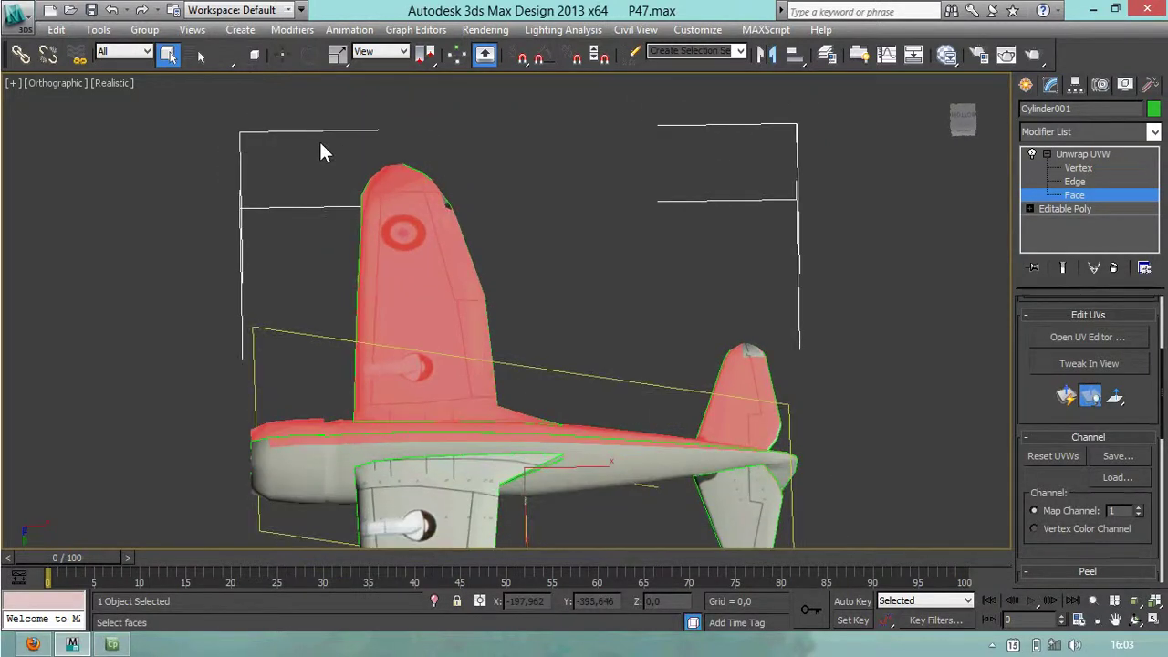
left_click_drag(320, 141, 529, 347)
left_click_drag(553, 395, 559, 417)
middle_click_drag(558, 416, 511, 534, "alt")
scroll(517, 274, "up", 2)
middle_click_drag(481, 436, 433, 328)
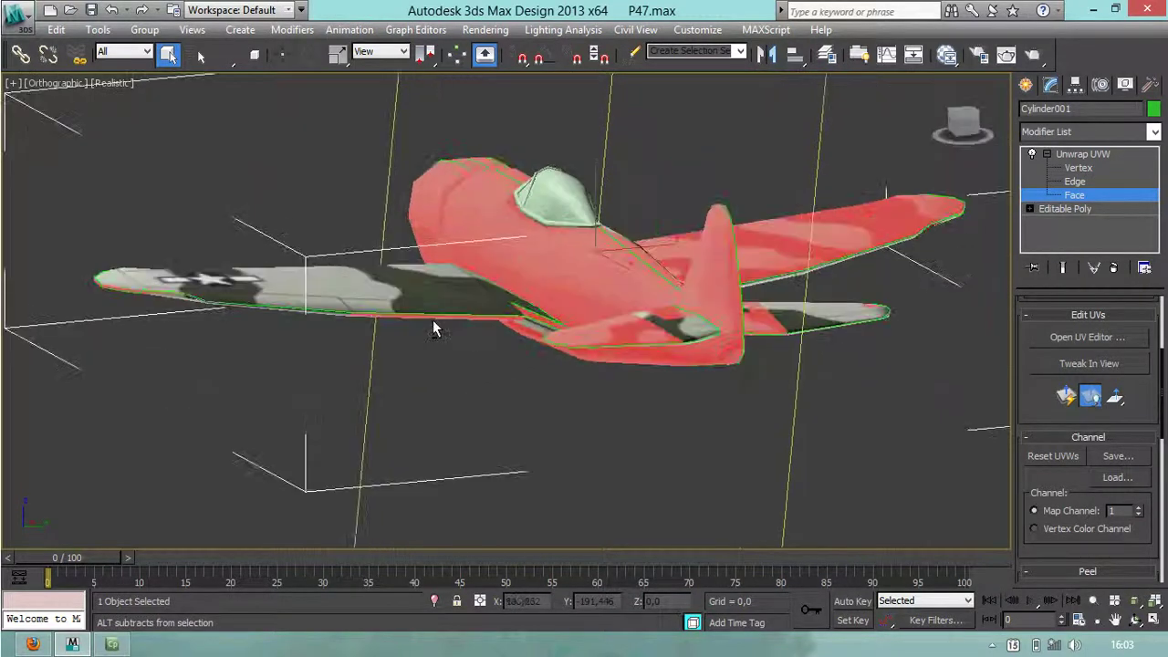
Step: Subtract the leftover faces along the near wing's underside and leading edge from the selection
scroll(506, 310, "up", 2)
middle_click_drag(524, 321, 592, 366, "alt")
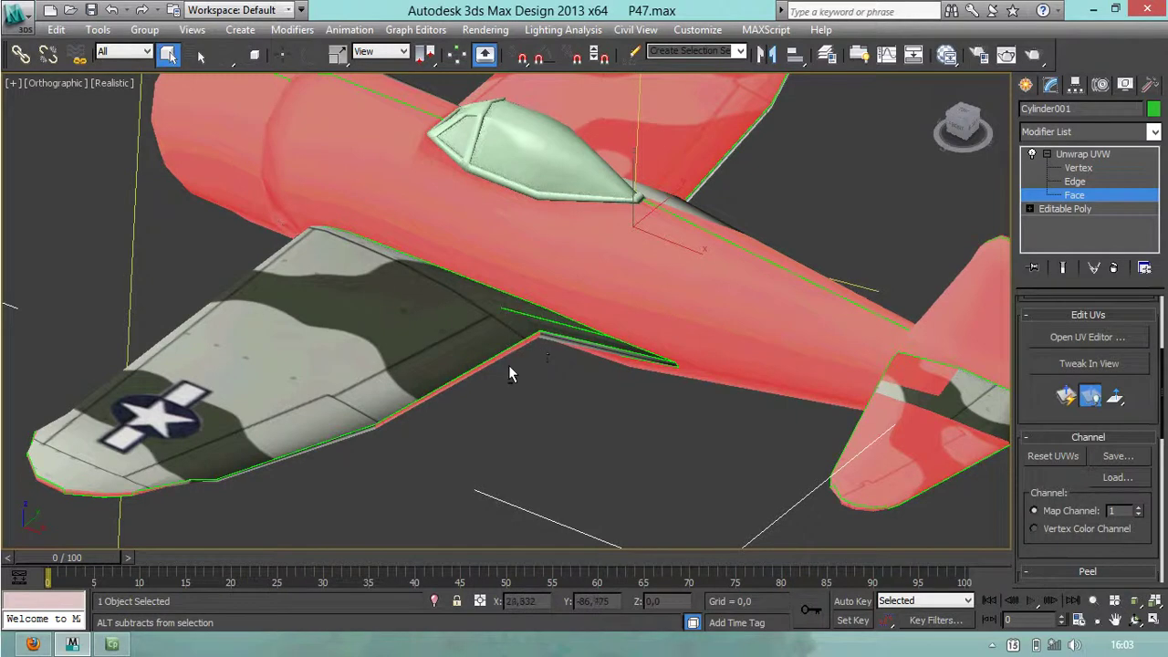
middle_click_drag(417, 417, 374, 398, "alt")
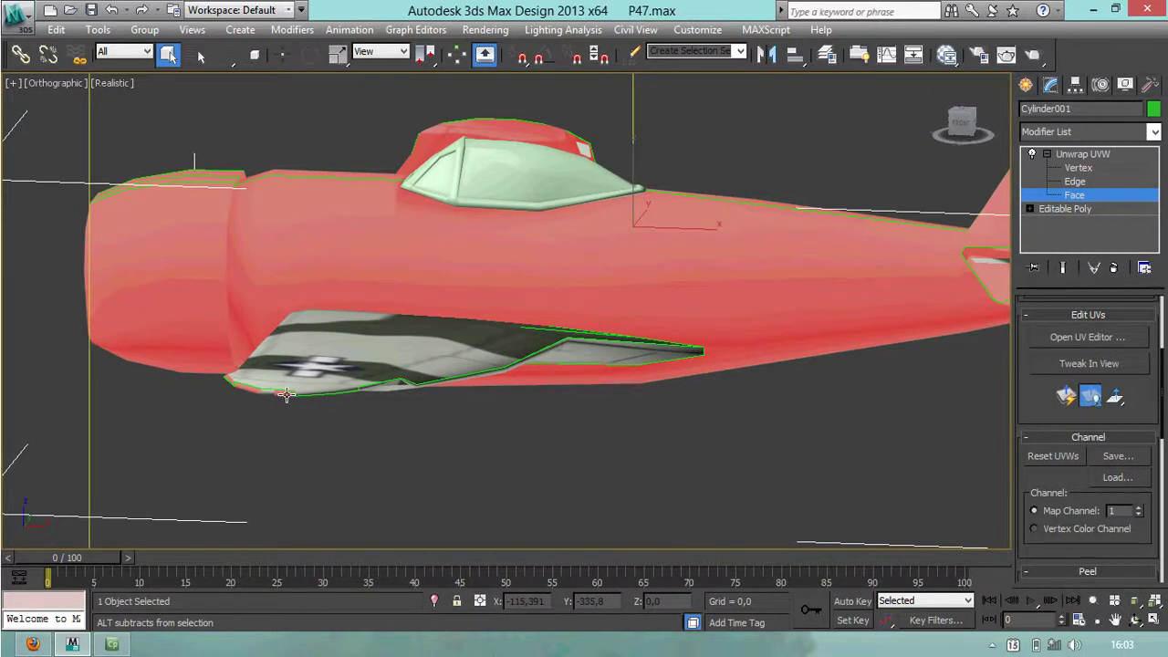
middle_click_drag(283, 394, 325, 425, "alt")
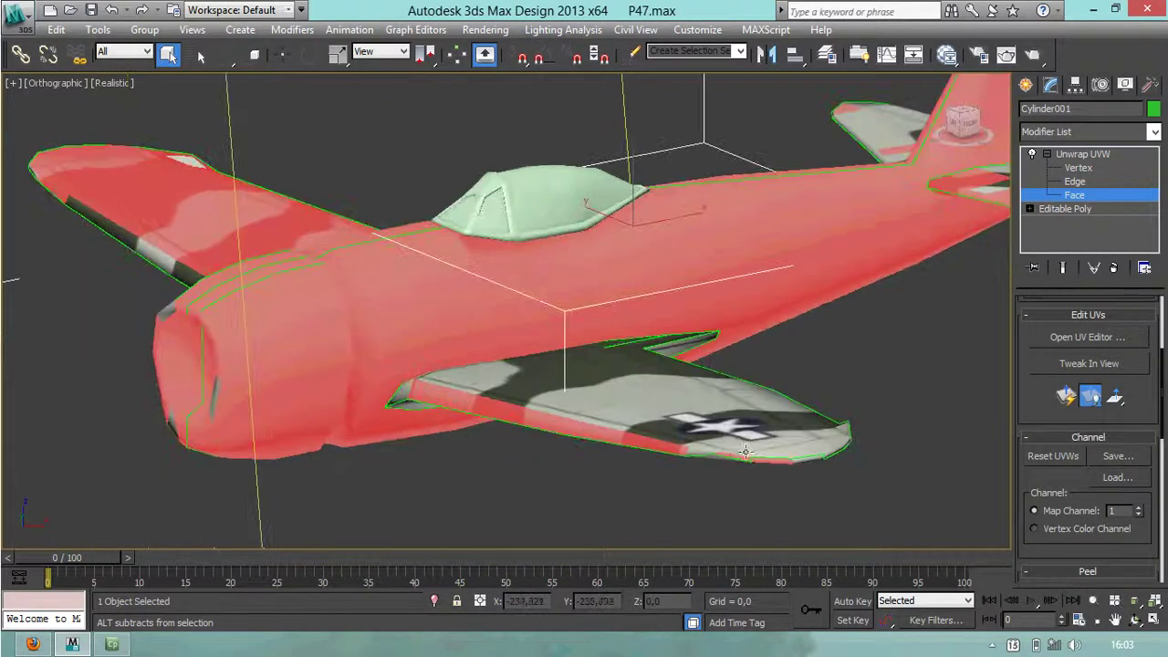
mouse_move(763, 460)
middle_mouse_down("alt")
mouse_move(673, 459)
mouse_move(543, 425)
mouse_move(219, 431)
middle_mouse_up("alt")
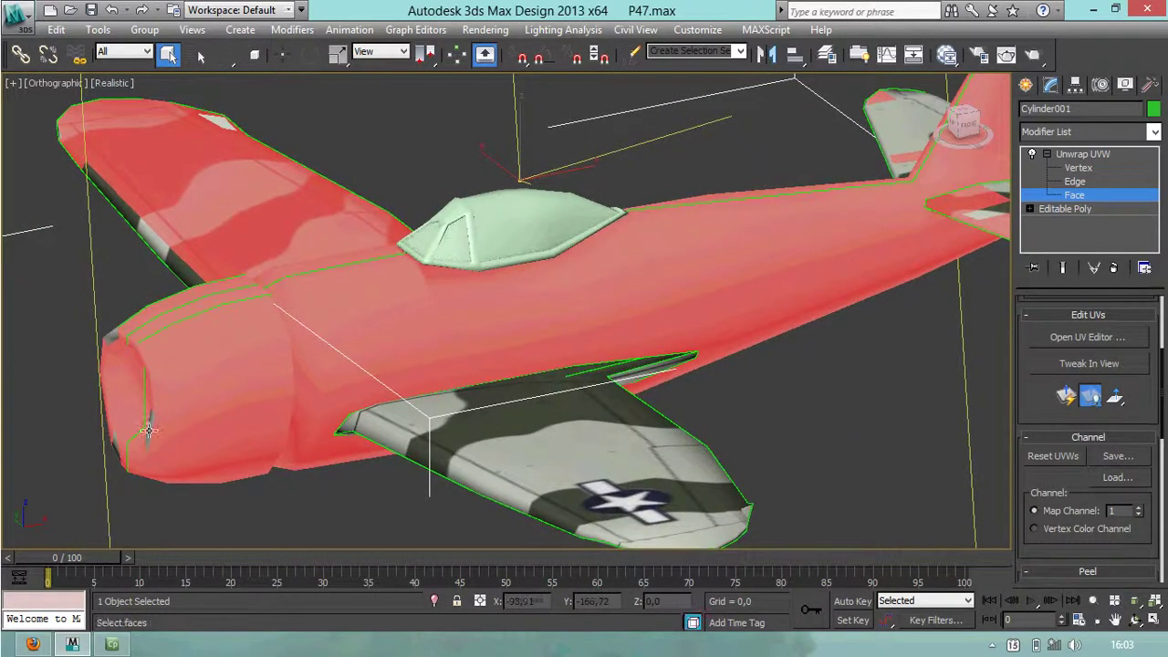
Step: Subtract the engine intake's interior faces and the far-side faces of the cowling lip from the selection
middle_click_drag(149, 431, 529, 394, "alt")
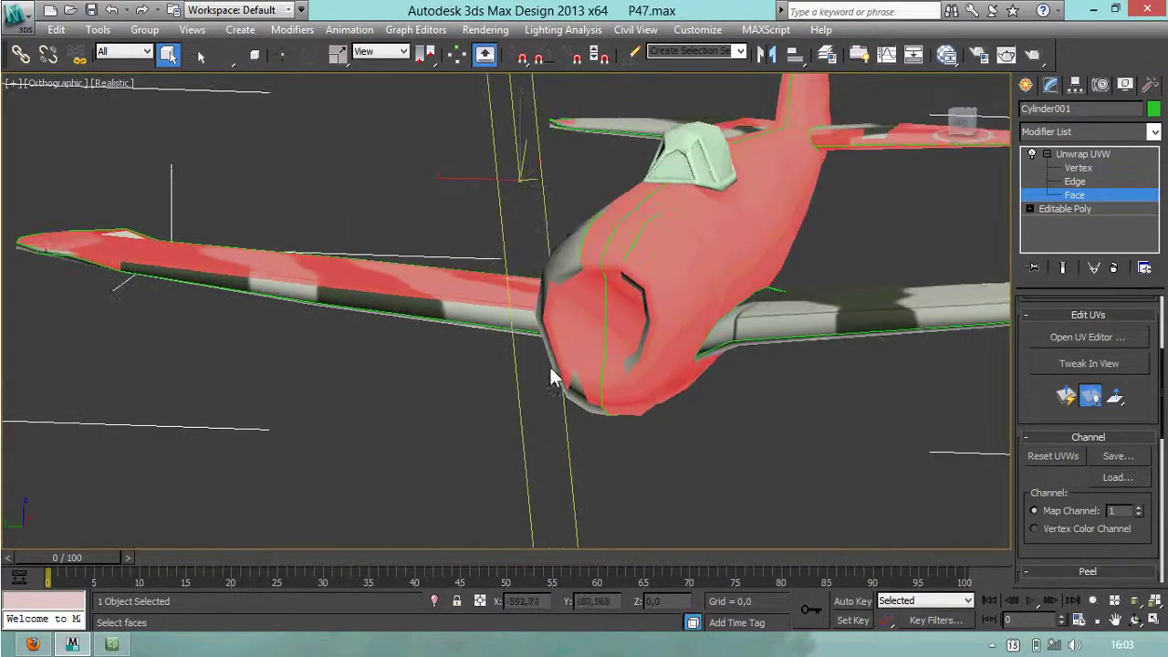
middle_click_drag(636, 340, 619, 336, "alt")
left_click(587, 329, "alt")
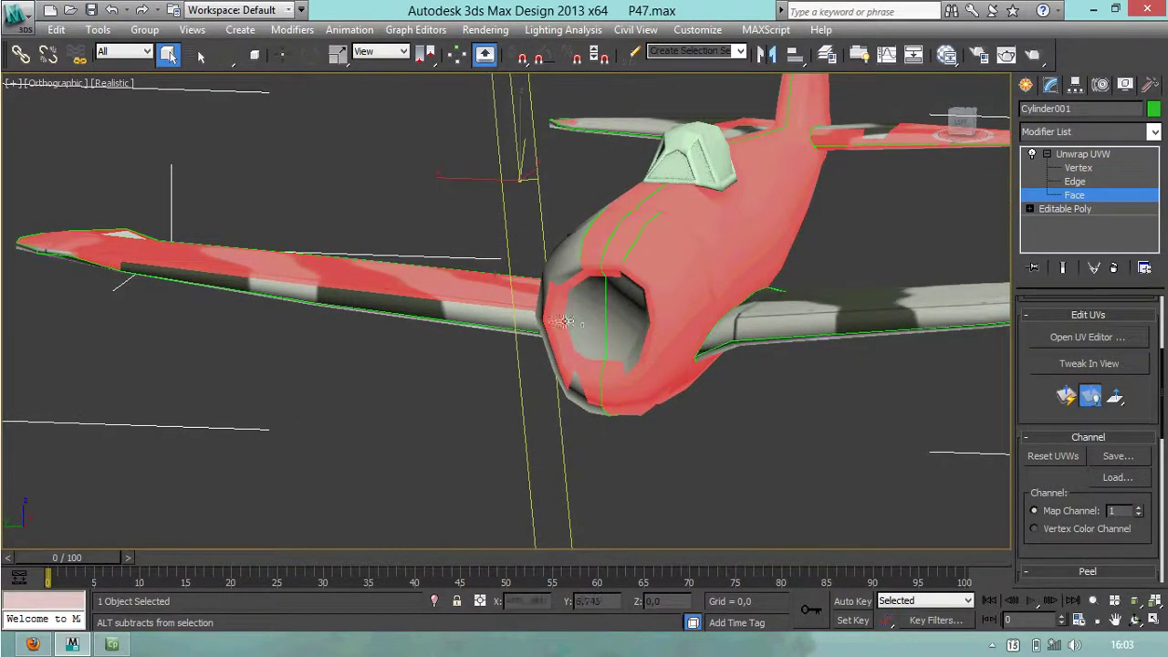
left_click(559, 321, "alt")
left_click(575, 285, "alt")
left_click(556, 301, "alt")
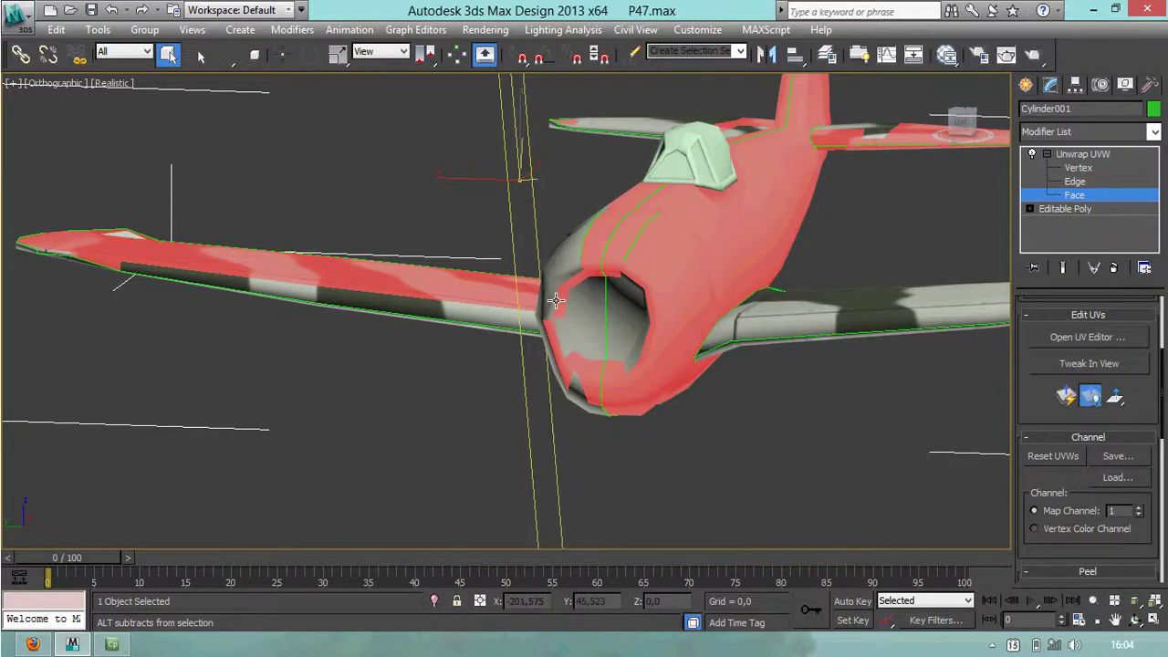
left_click(562, 303, "alt")
left_click(577, 279, "alt")
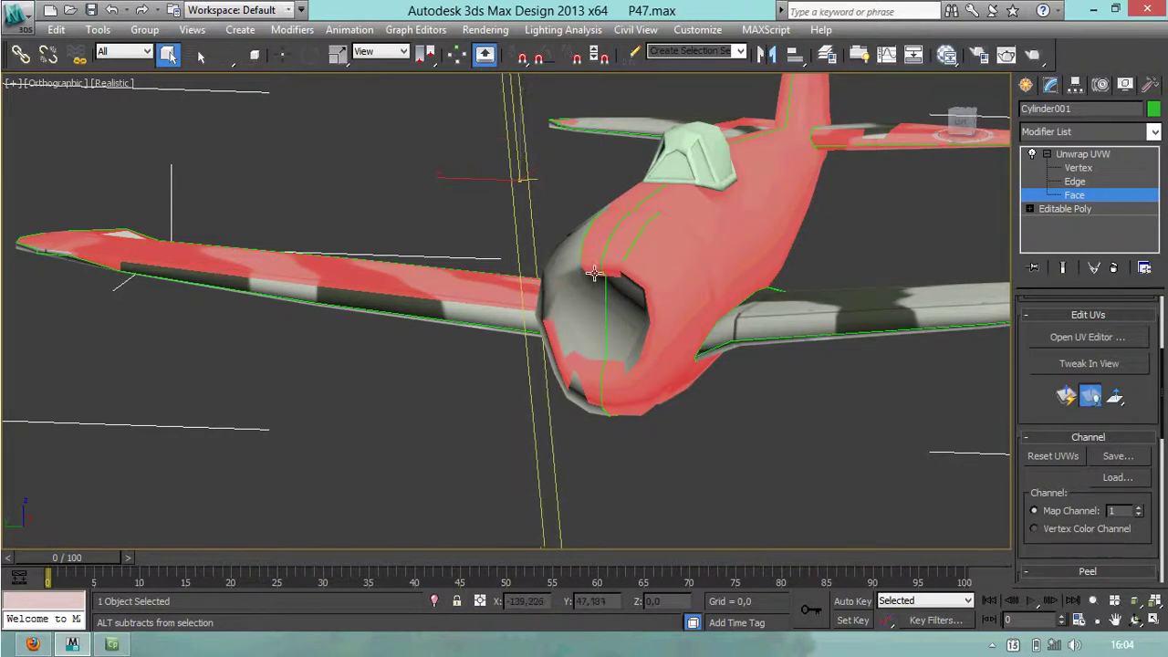
Step: Subtract the remaining upper intake faces and the cowling's top faces beyond the centre line from the selection
middle_click_drag(593, 273, 616, 348, "alt")
left_click(616, 348, "alt")
left_click(627, 311, "alt")
left_click(630, 302, "alt")
left_click(644, 281, "alt")
middle_click_drag(621, 391, 614, 285, "alt")
left_click(607, 264, "alt")
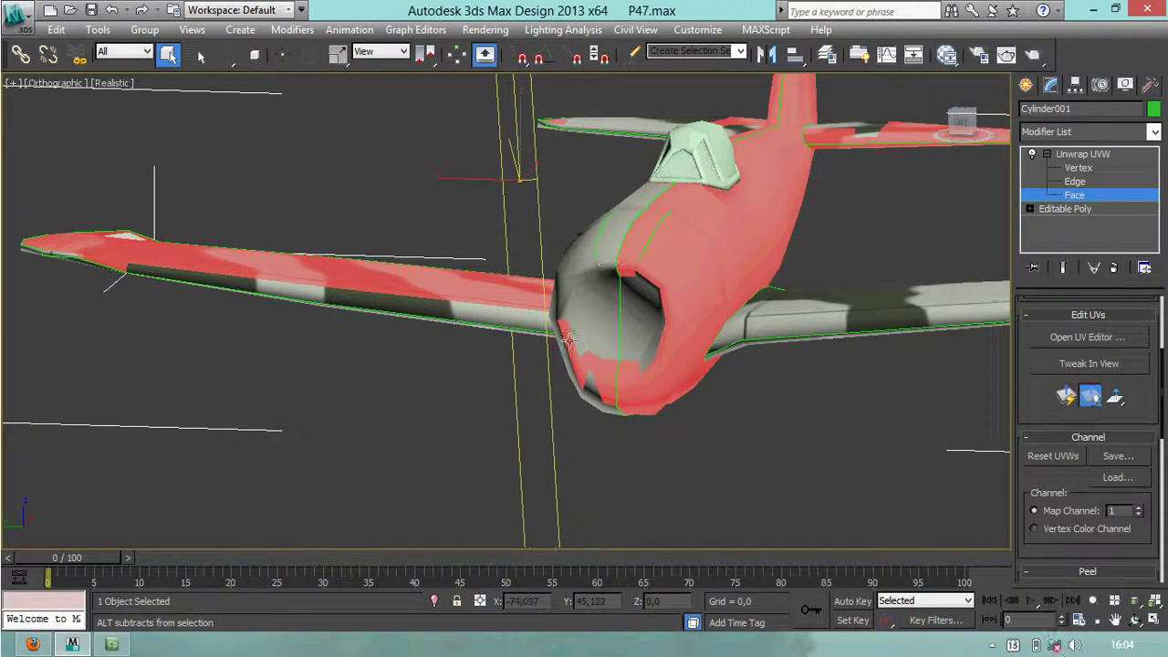
Step: Subtract the lower cowling lip faces on the far side of the centre line from the selection
left_click(586, 358, "alt")
left_click(589, 359, "alt")
left_click(598, 365, "alt")
left_click(608, 373, "alt")
left_click(609, 391, "alt")
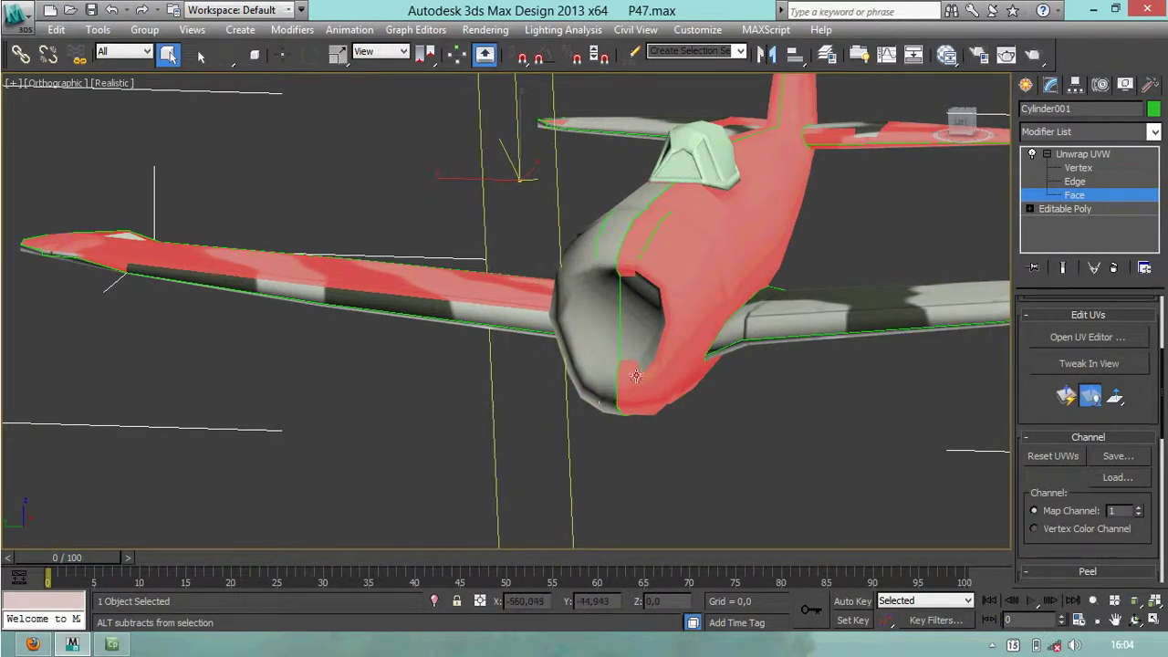
Step: Subtract the fuselage belly faces lying beyond the centre line from the selection
middle_click_drag(642, 373, 667, 365, "alt")
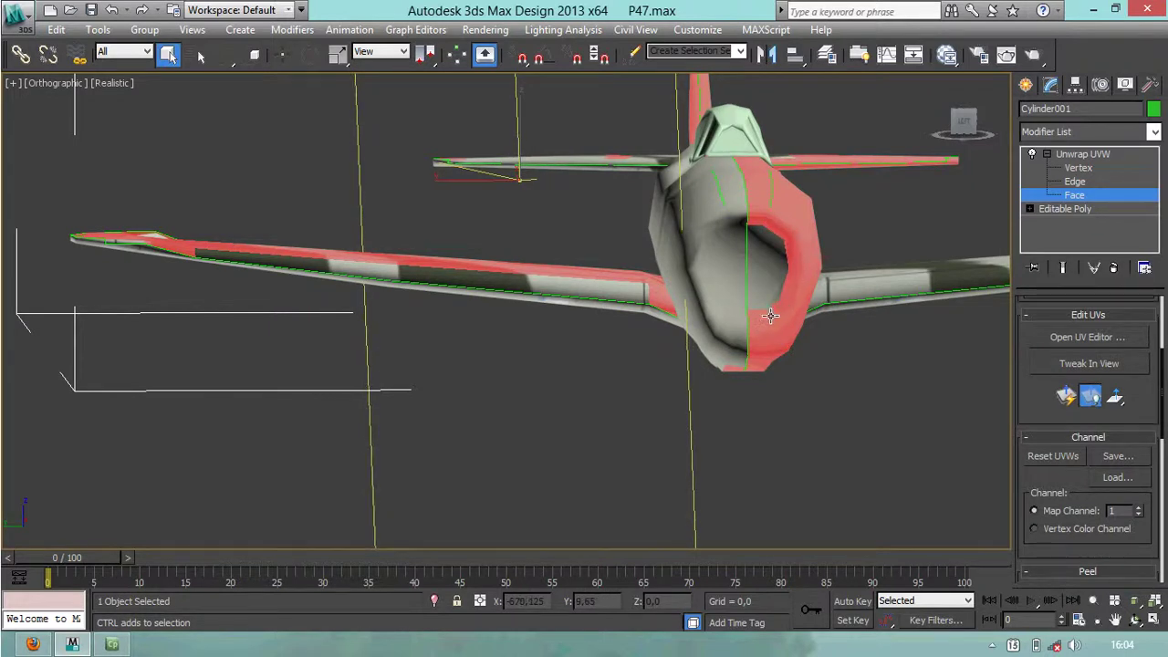
middle_click_drag(756, 337, 717, 485, "alt")
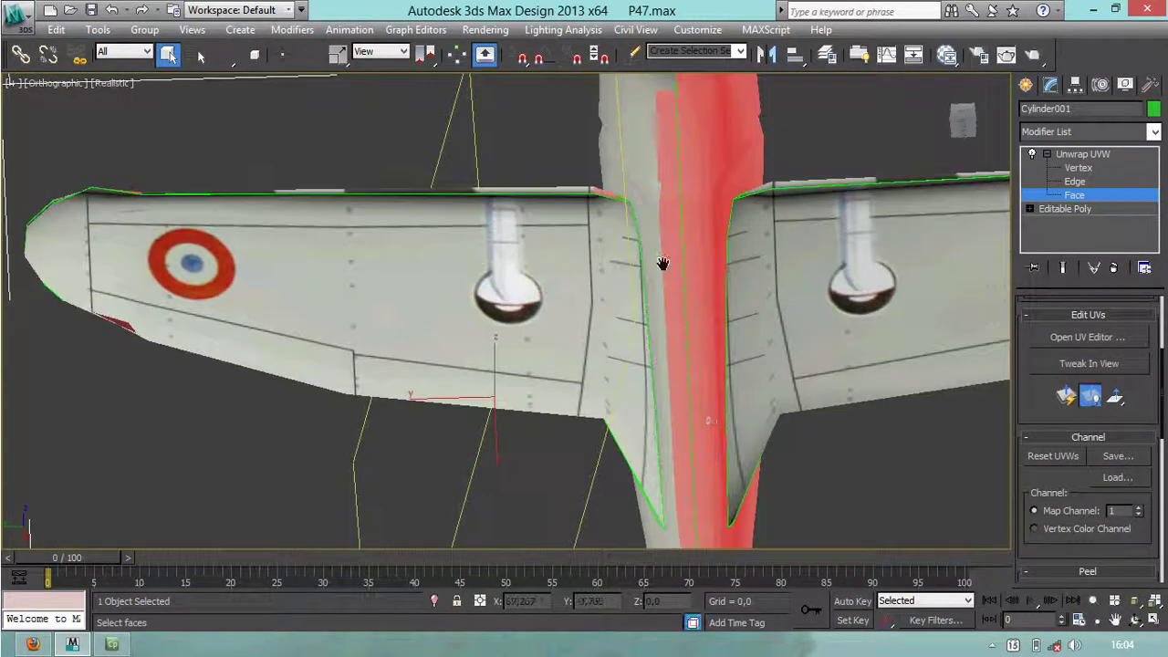
middle_click_drag(663, 263, 664, 335)
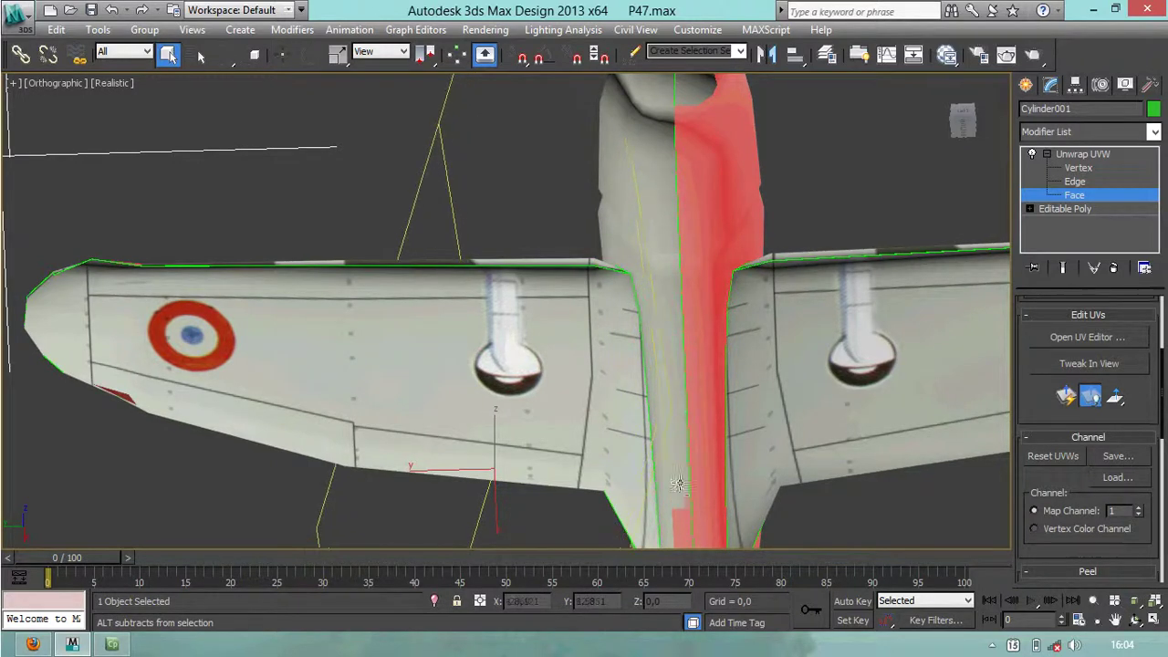
middle_click_drag(692, 489, 657, 210)
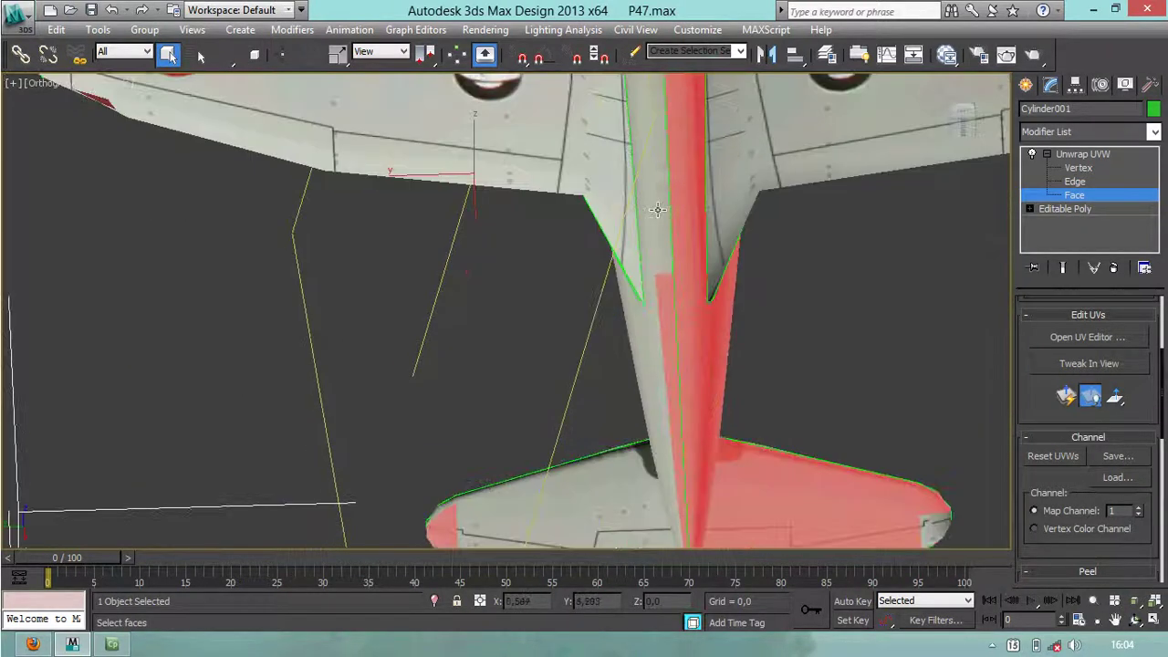
left_click(668, 304, "alt")
left_click(671, 368, "alt")
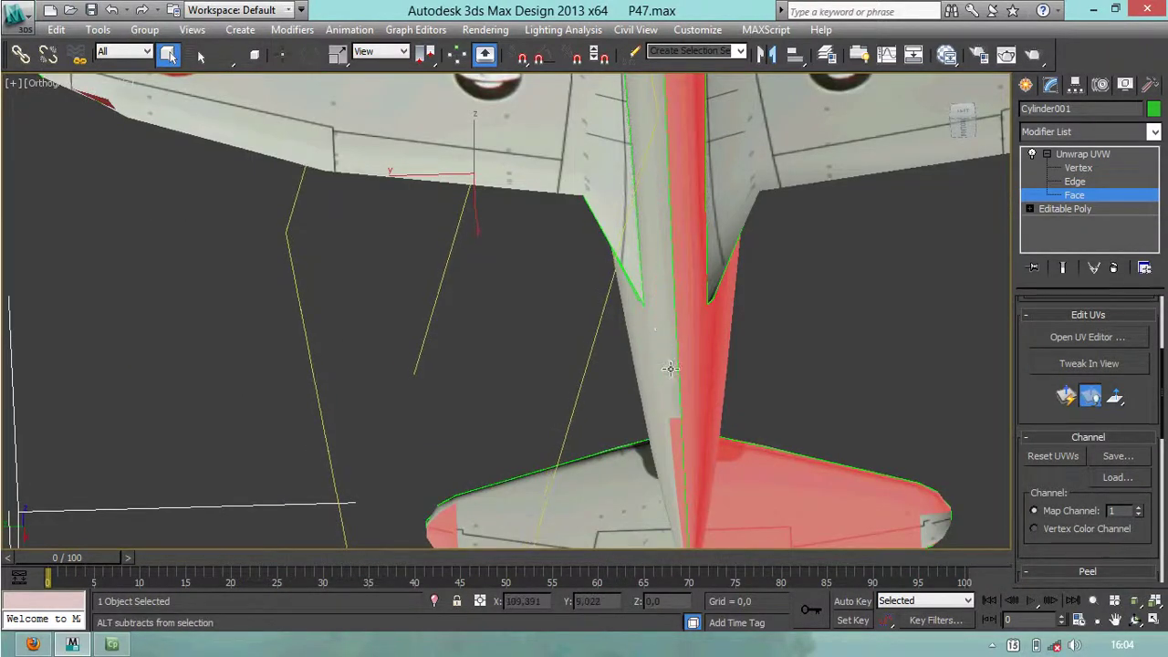
Step: Subtract the tailplane's underside faces and the far wing's upper faces from the selection
middle_click_drag(676, 426, 666, 261)
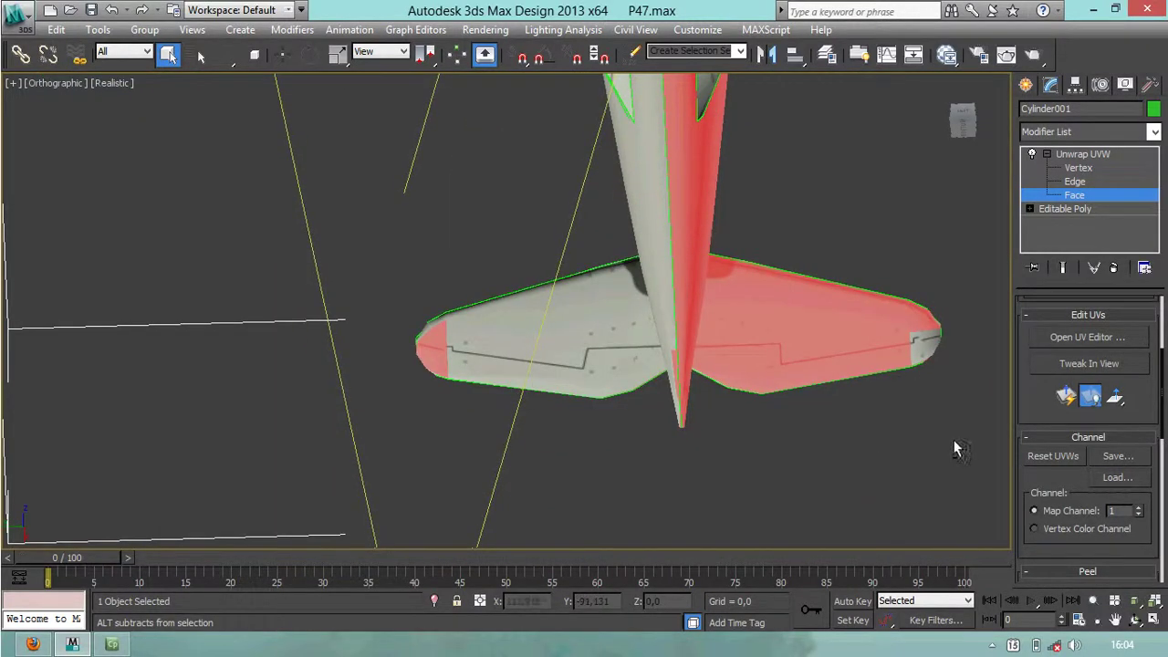
left_click_drag(797, 264, 720, 254)
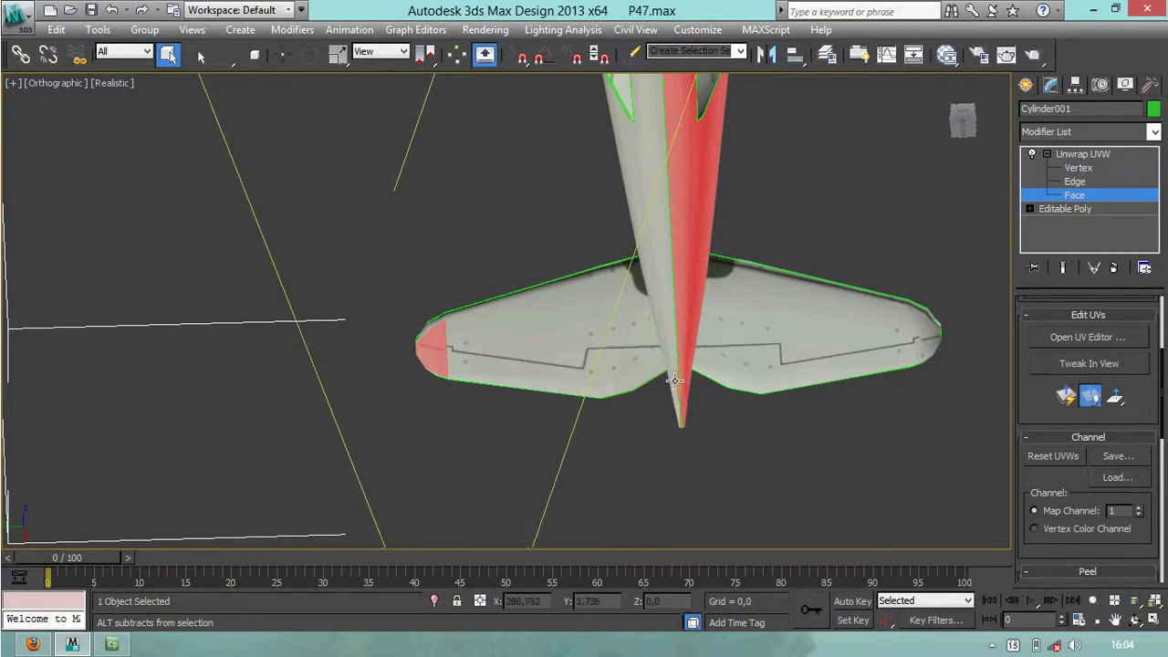
left_click_drag(579, 475, 402, 321, "alt")
scroll(402, 321, "down", 6)
mouse_move(470, 352)
middle_mouse_down("alt")
mouse_move(446, 324)
mouse_move(483, 353)
middle_mouse_up("alt")
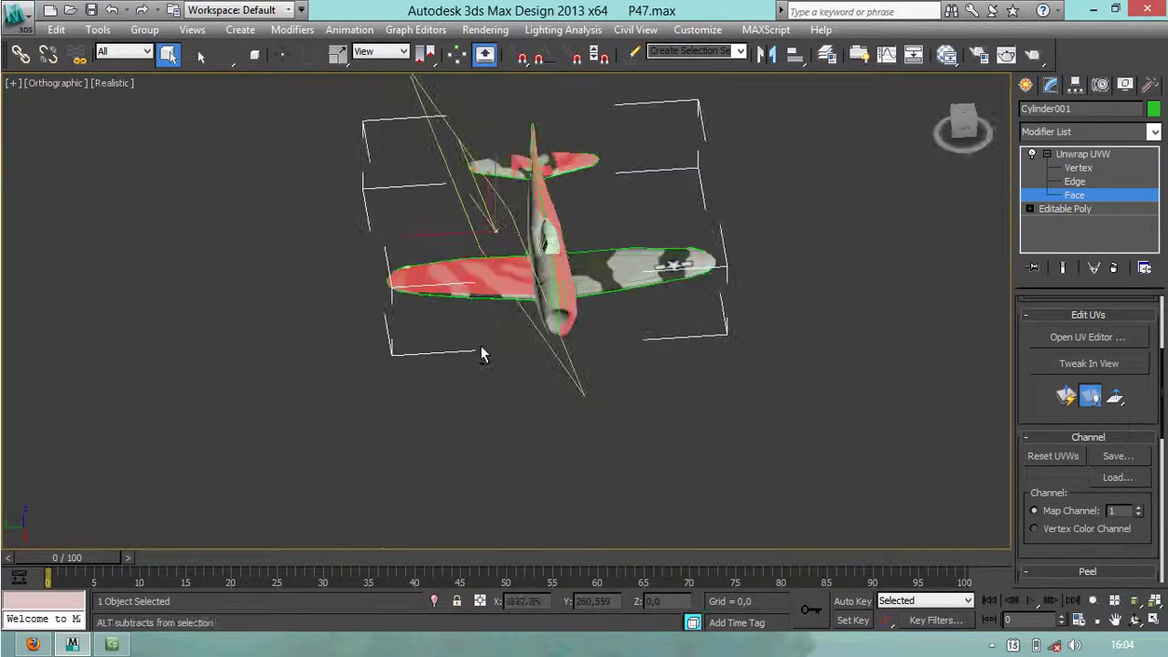
left_click_drag(534, 333, 387, 253, "alt")
Step: Subtract the tailplane's upper faces, including the tip and the small faces near the root, from the selection
middle_click_drag(563, 271, 521, 326, "alt")
scroll(514, 297, "up", 5)
left_click_drag(541, 320, 426, 266, "alt")
left_click_drag(598, 297, 608, 257, "alt")
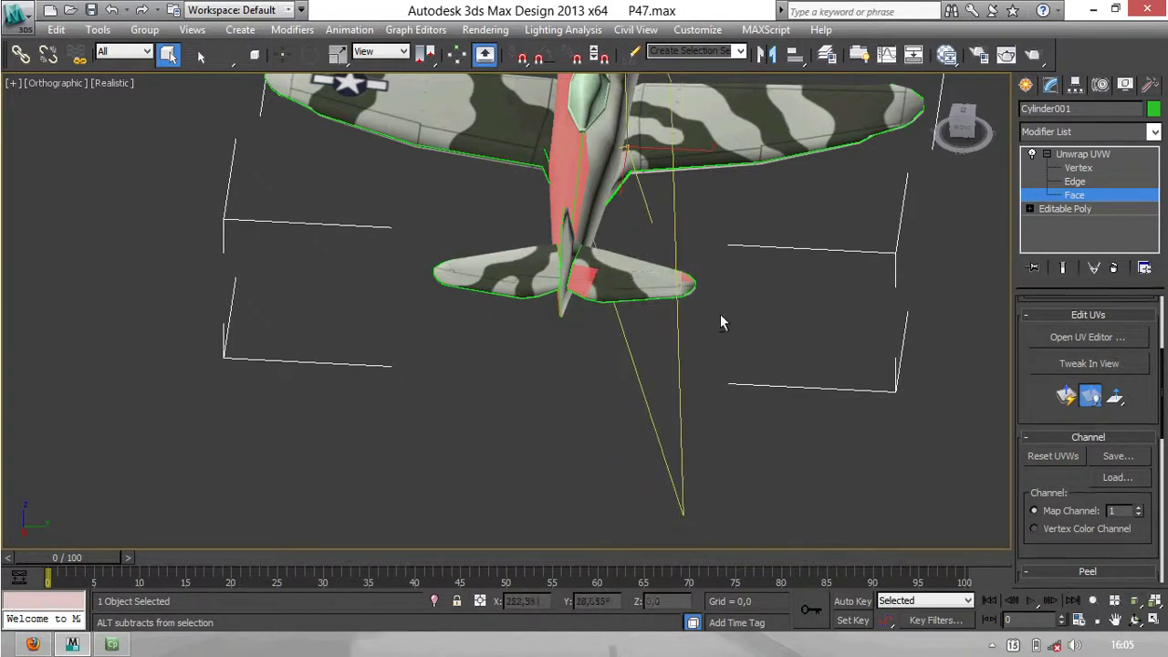
left_click(690, 283, "alt")
left_click(585, 277, "alt")
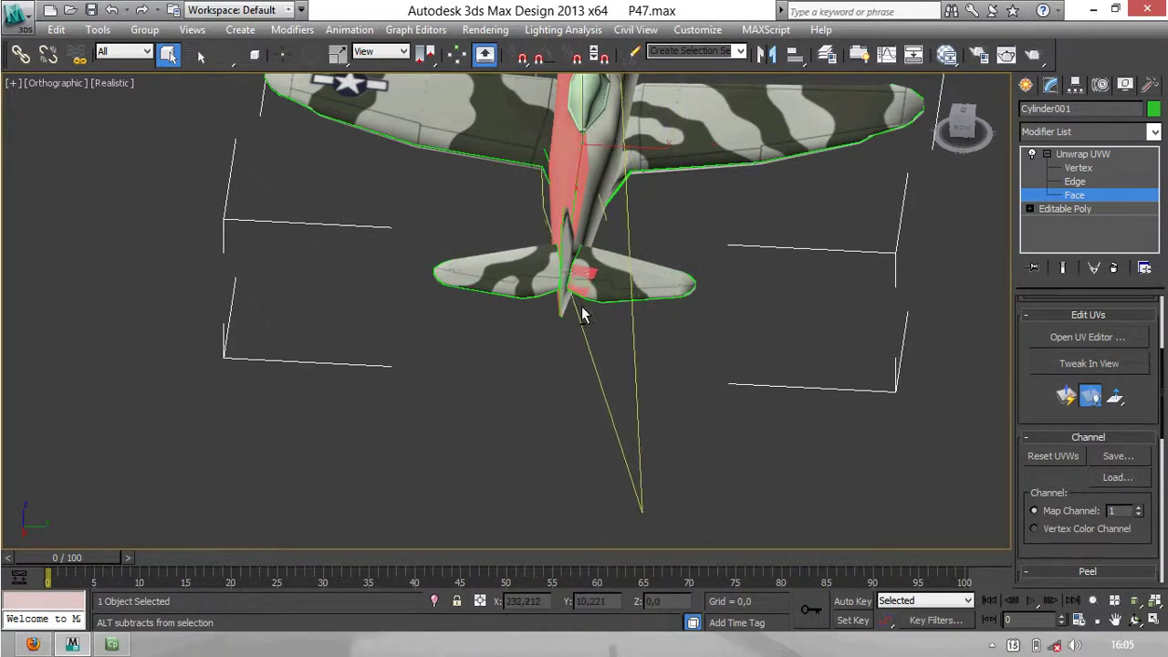
left_click(585, 273, "alt")
left_click(580, 290, "alt")
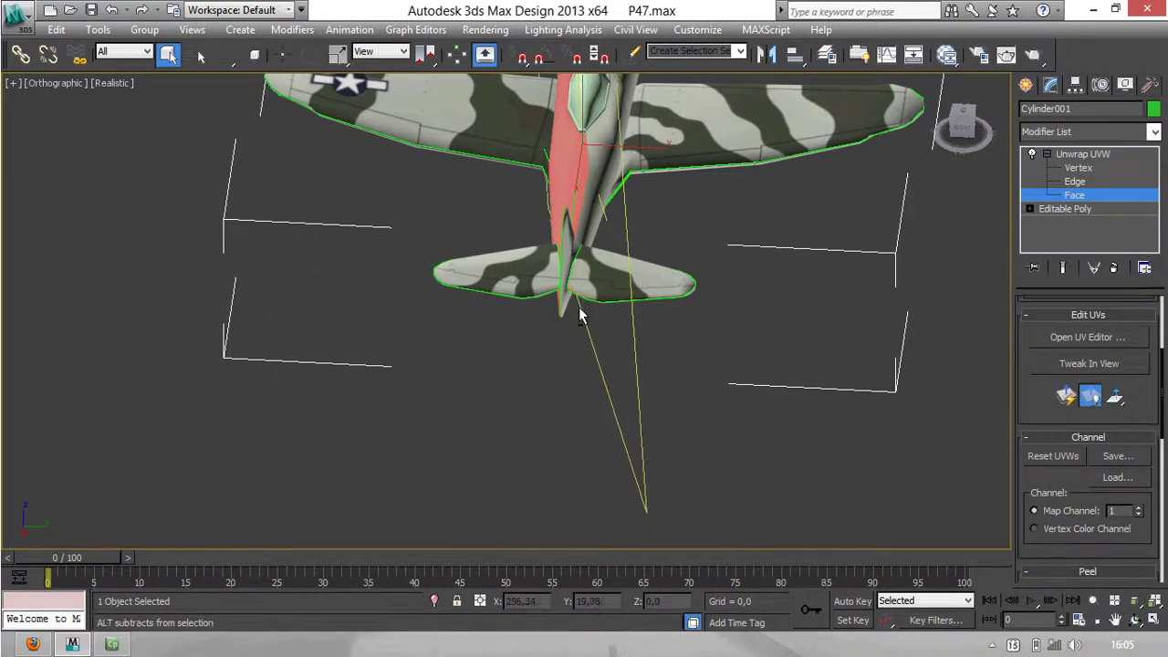
Step: Subtract the leftover faces along the trailing edge near the far tailplane's root from the selection
middle_click_drag(579, 311, 481, 429, "alt")
scroll(593, 213, "up", 3)
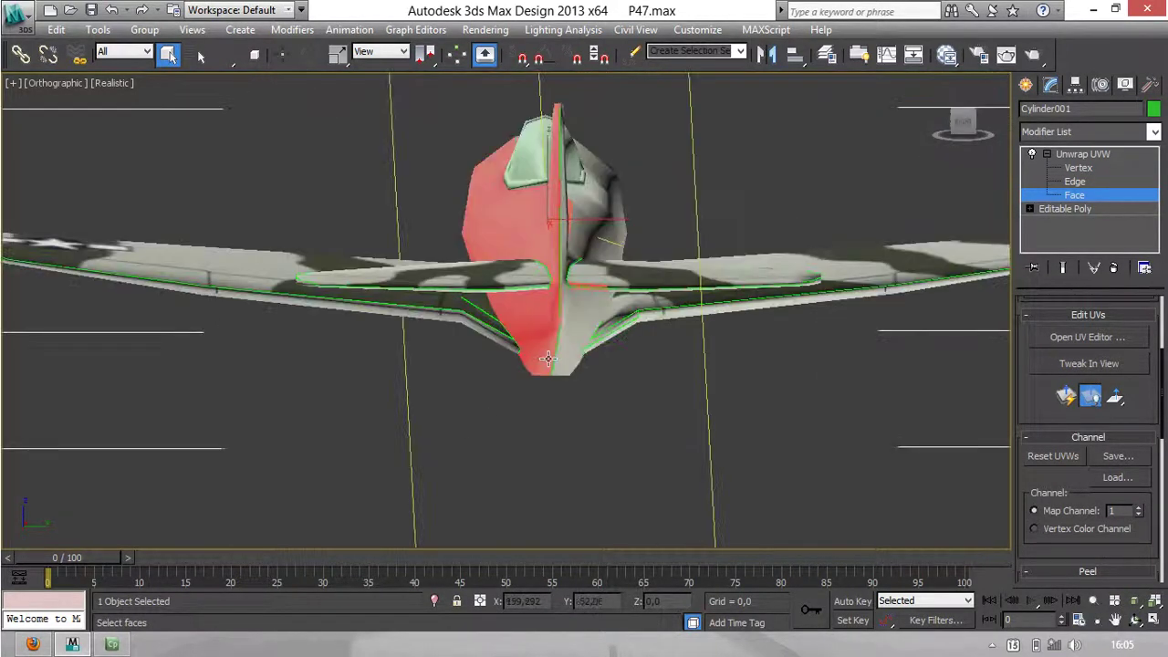
left_click(593, 290, "alt")
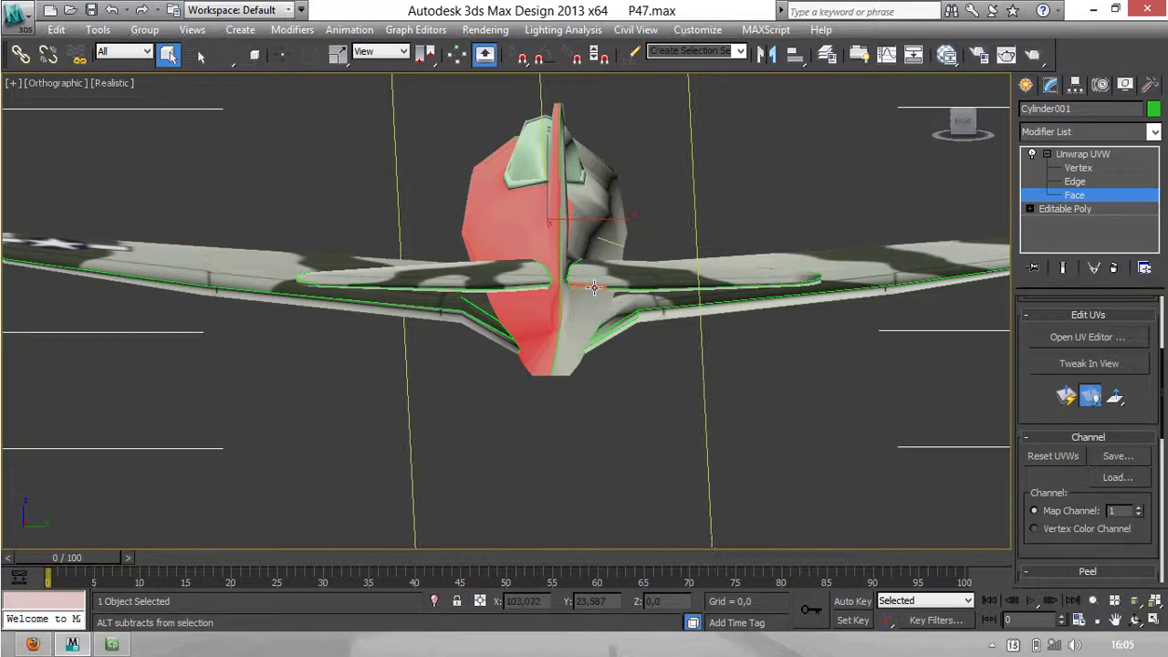
left_click(651, 316, "alt")
middle_click_drag(622, 289, 578, 364, "alt")
Step: Subtract the far-side faces along the fin's leading edge and the rear fuselage spine from the selection
left_click(579, 391, "alt")
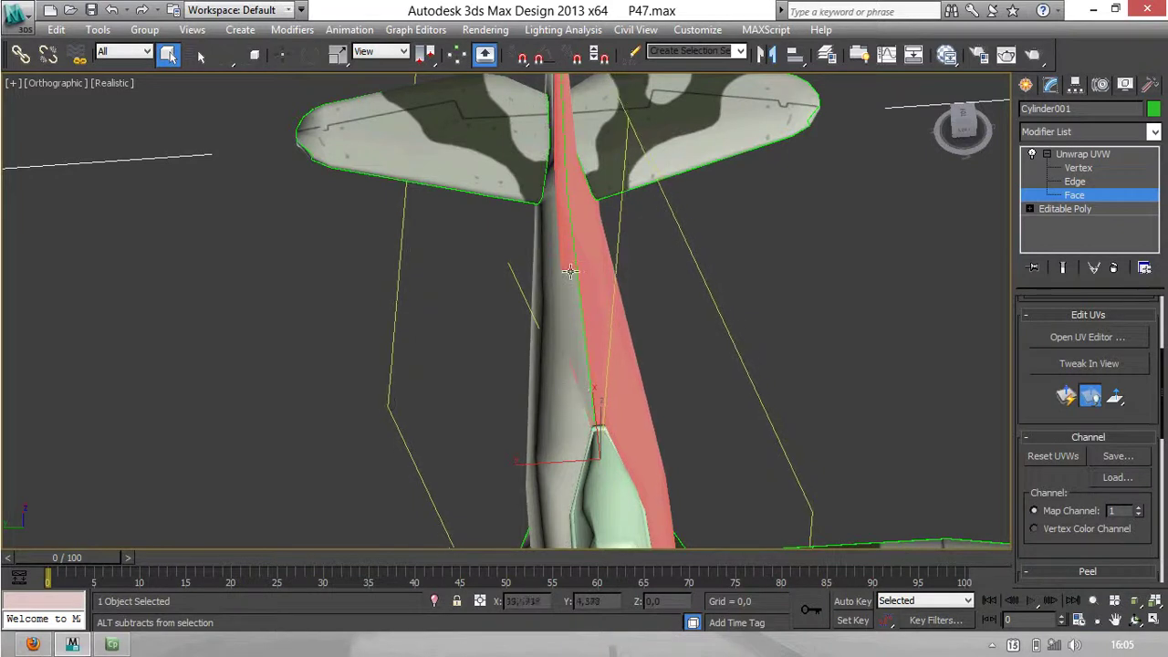
middle_click_drag(558, 173, 607, 318, "alt")
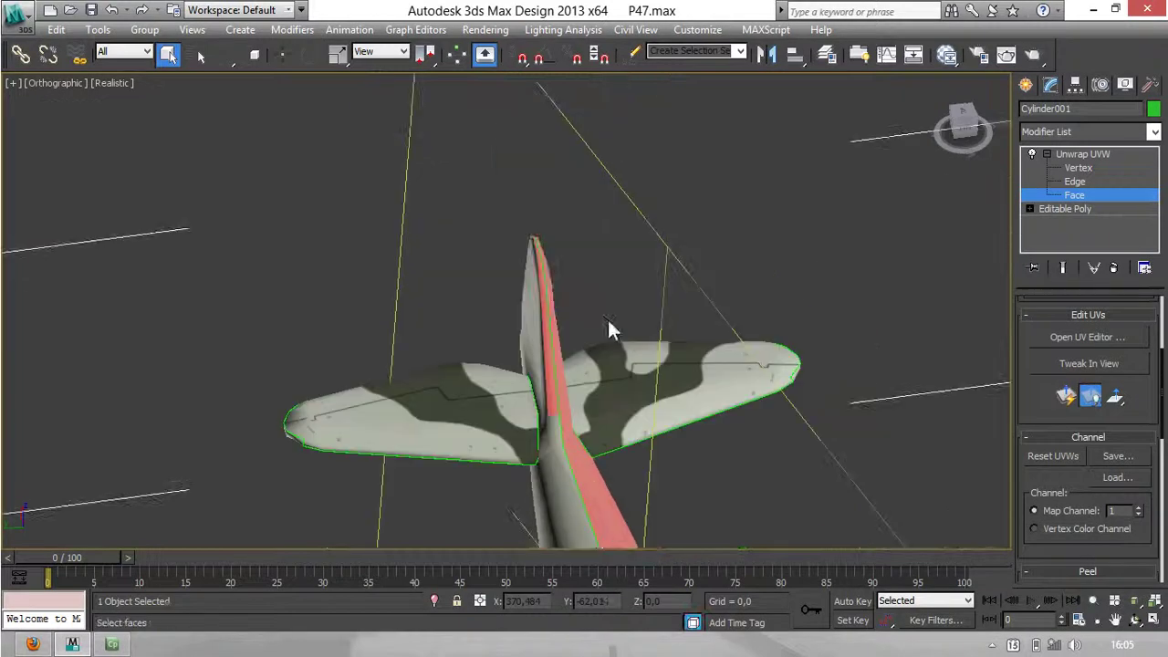
scroll(564, 369, "up", 3)
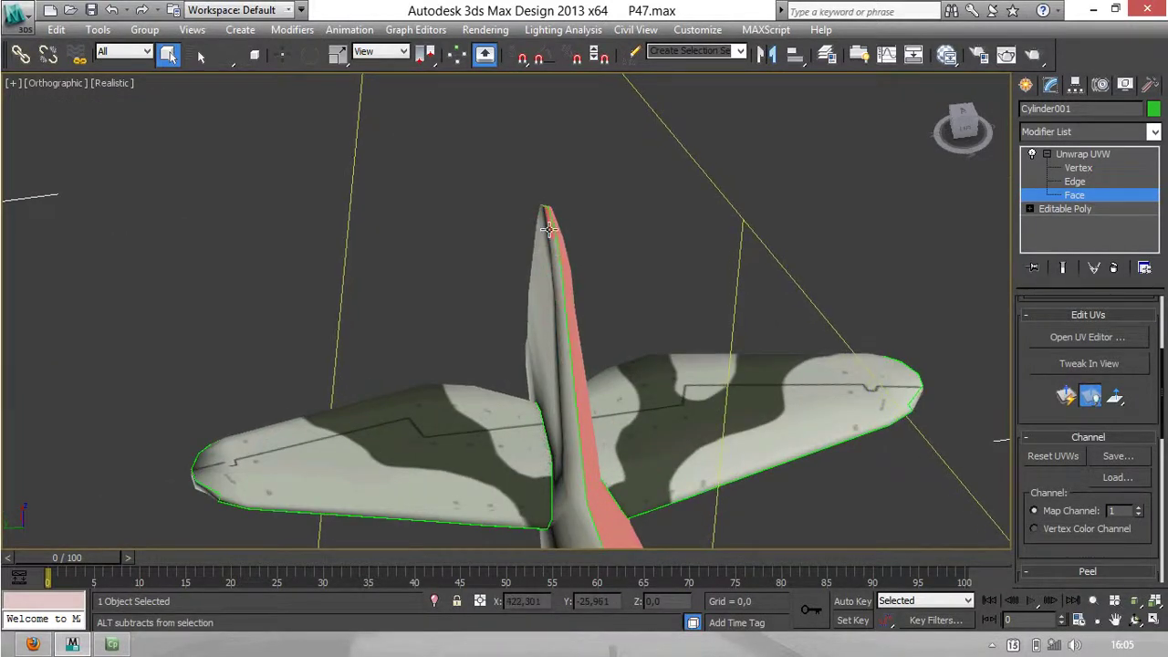
middle_click_drag(549, 229, 520, 170, "alt")
Step: Examine the far fuselage side, the spine and the fin's edge for stray selected faces
scroll(529, 198, "down", 6)
middle_click_drag(553, 377, 655, 404, "alt")
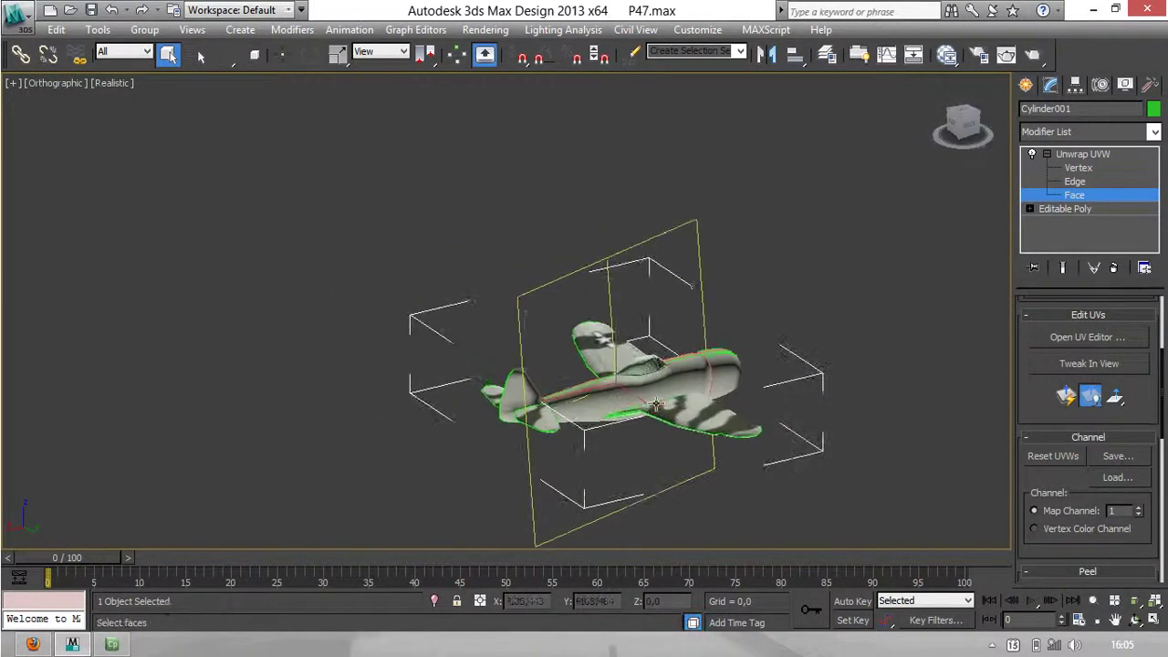
scroll(648, 358, "up", 5)
middle_click_drag(764, 369, 443, 220)
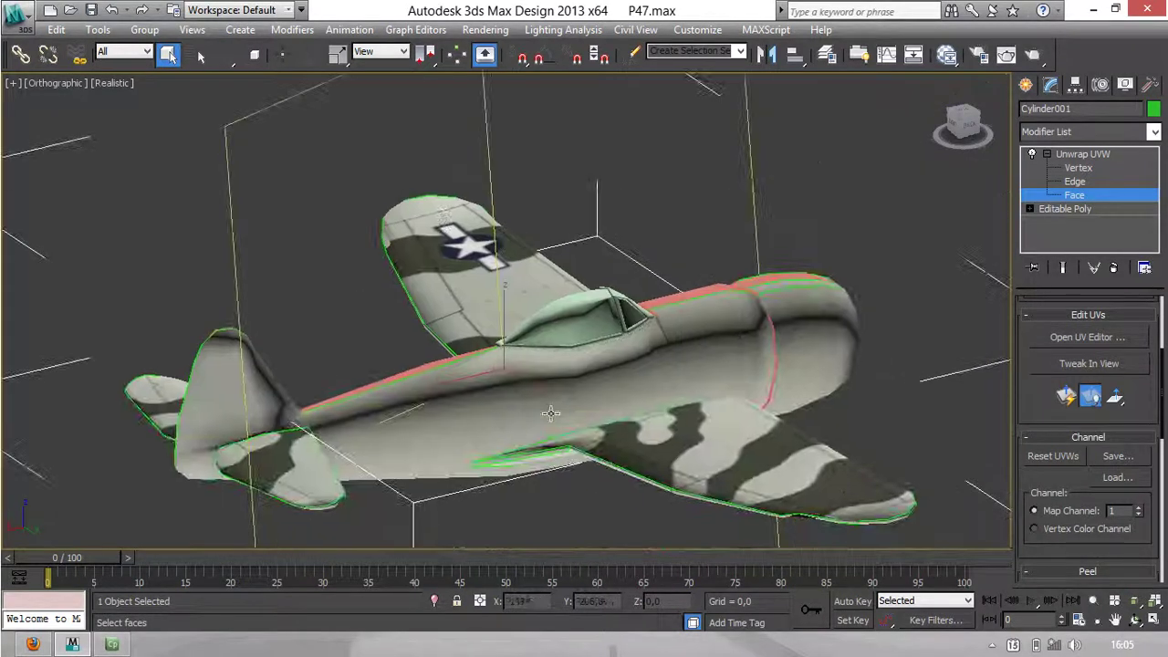
middle_click_drag(573, 405, 577, 412, "alt")
scroll(384, 449, "up", 4)
middle_click_drag(398, 454, 394, 391, "alt")
scroll(423, 418, "up", 4)
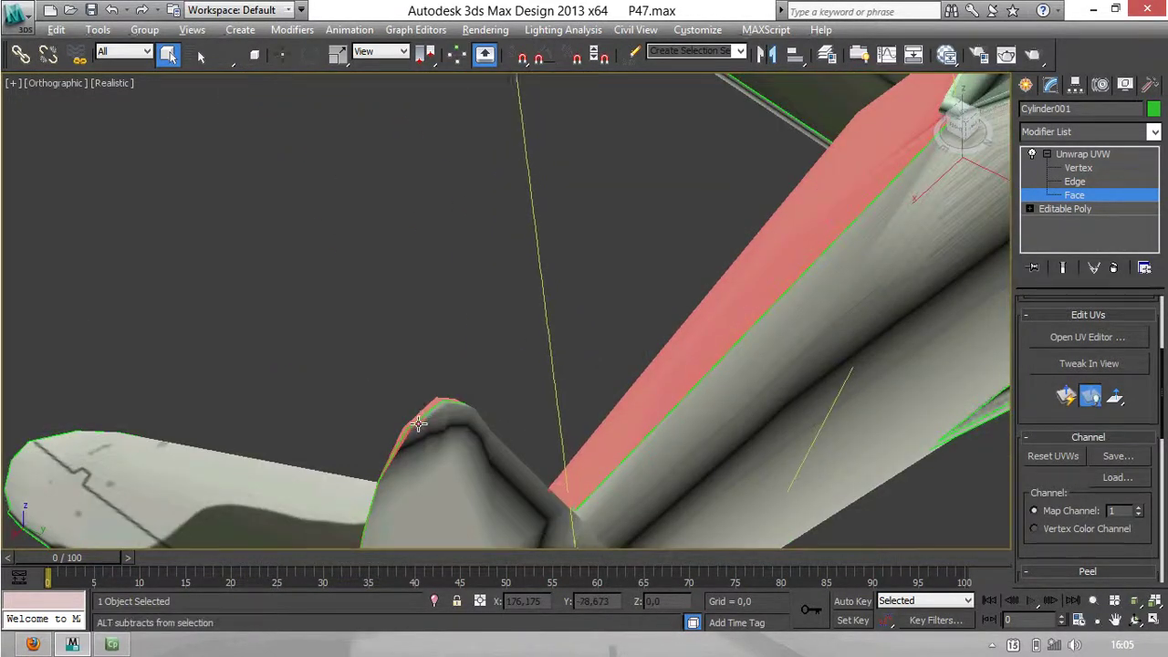
middle_click_drag(391, 479, 511, 265)
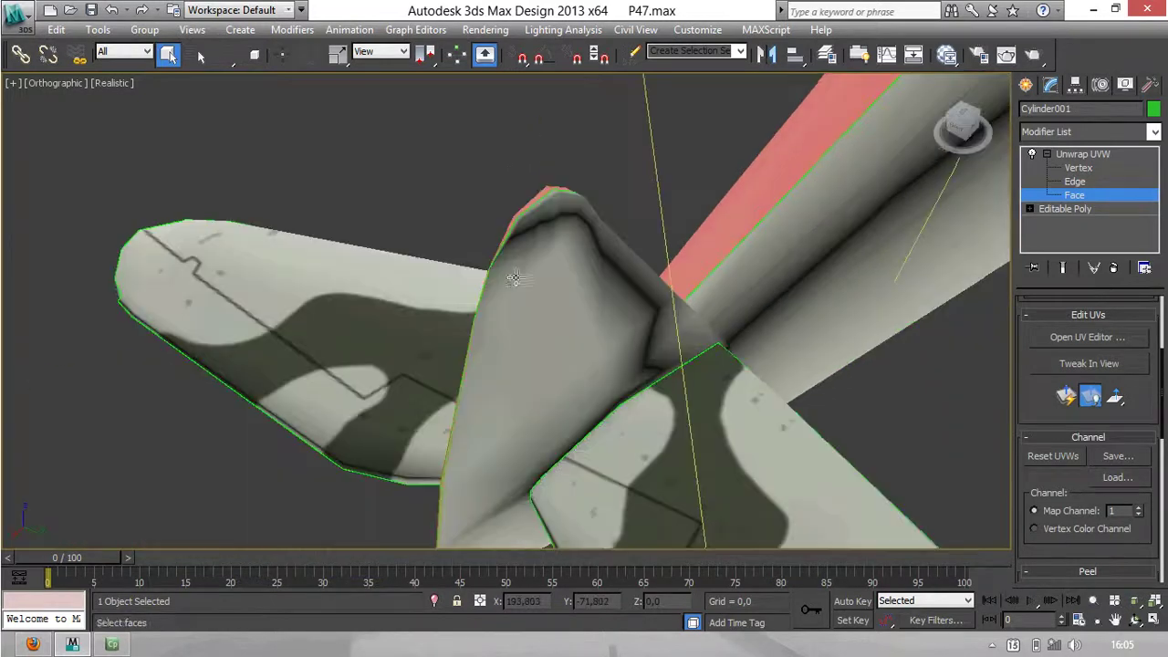
scroll(517, 277, "down", 5)
Step: Save the selected fuselage side faces as a named selection set called FuselajeIzq
middle_click_drag(584, 349, 618, 354, "alt")
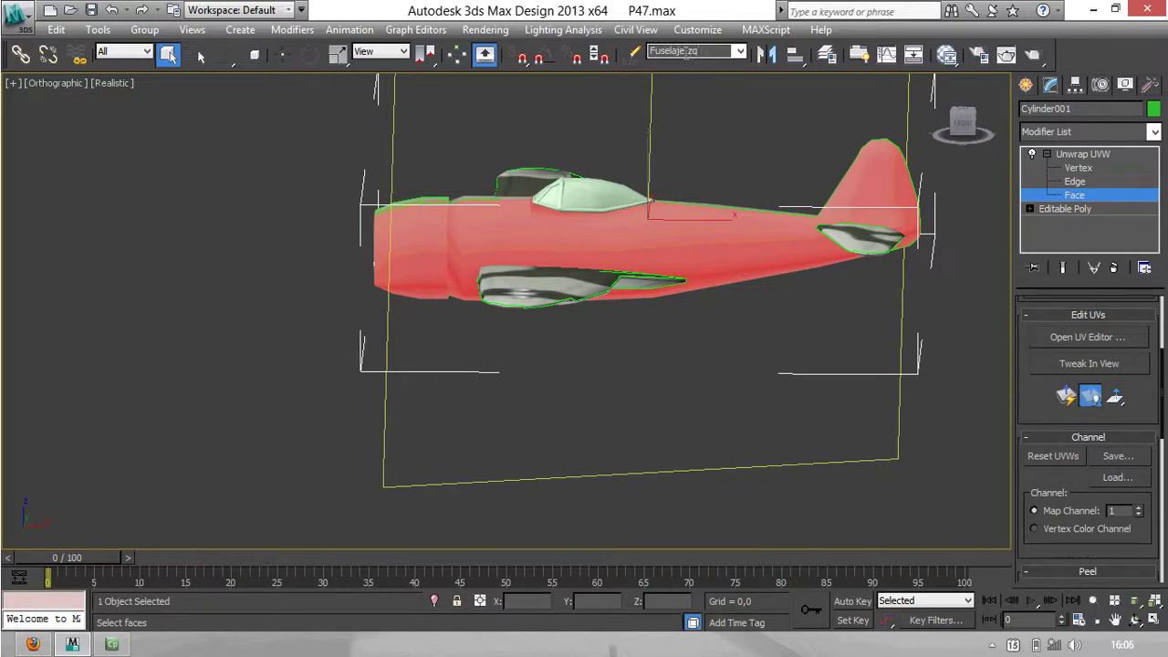
middle_click_drag(611, 389, 564, 376, "alt")
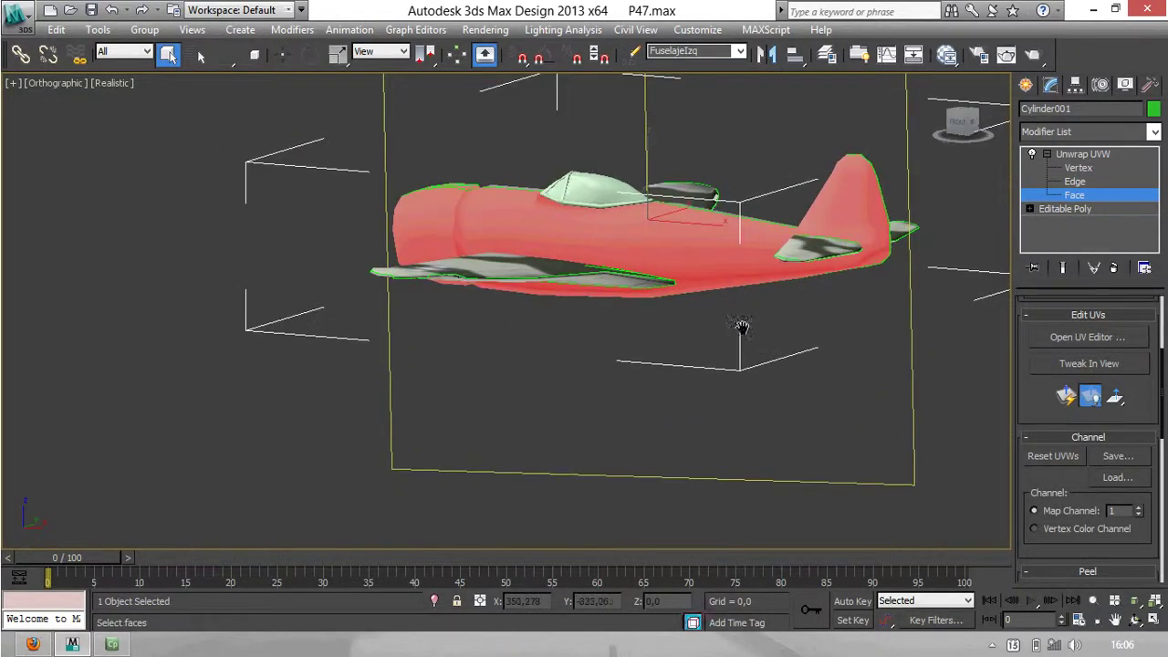
middle_click_drag(738, 308, 761, 377)
Step: Apply a planar projection aligned to the Y axis to the selected fuselage side faces
scroll(1053, 481, "down", 5)
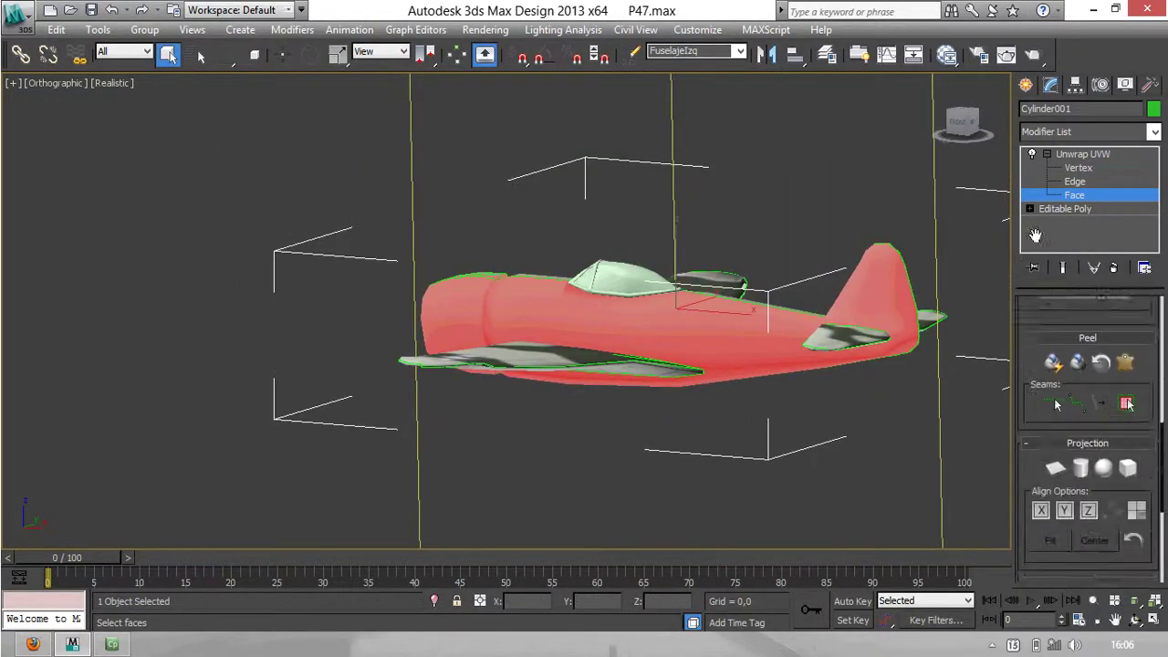
left_click(1056, 455)
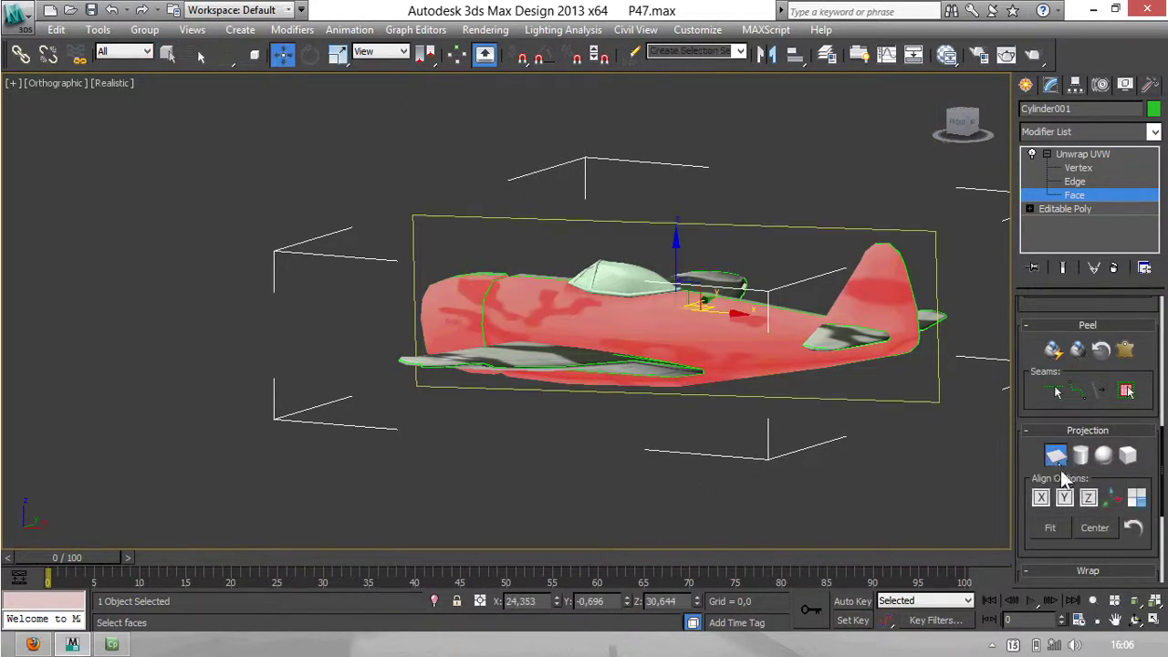
left_click(1065, 497)
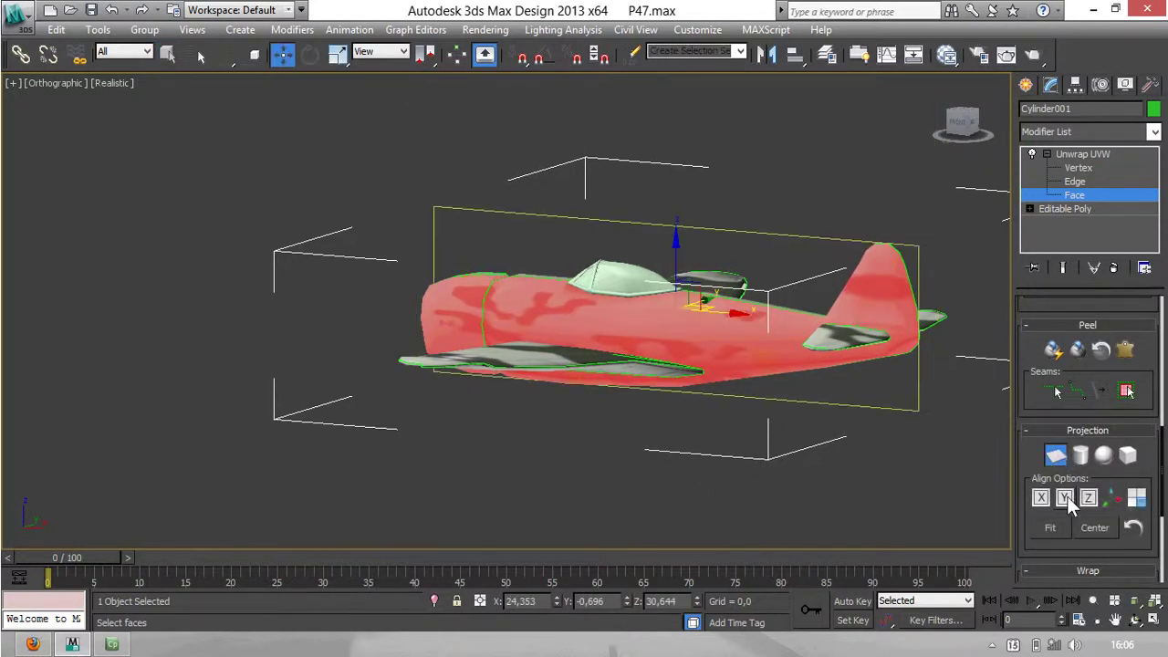
Step: End the planar projection mode and open the UV editor maximized with the whole fuselage cluster in view
scroll(1026, 417, "up", 4)
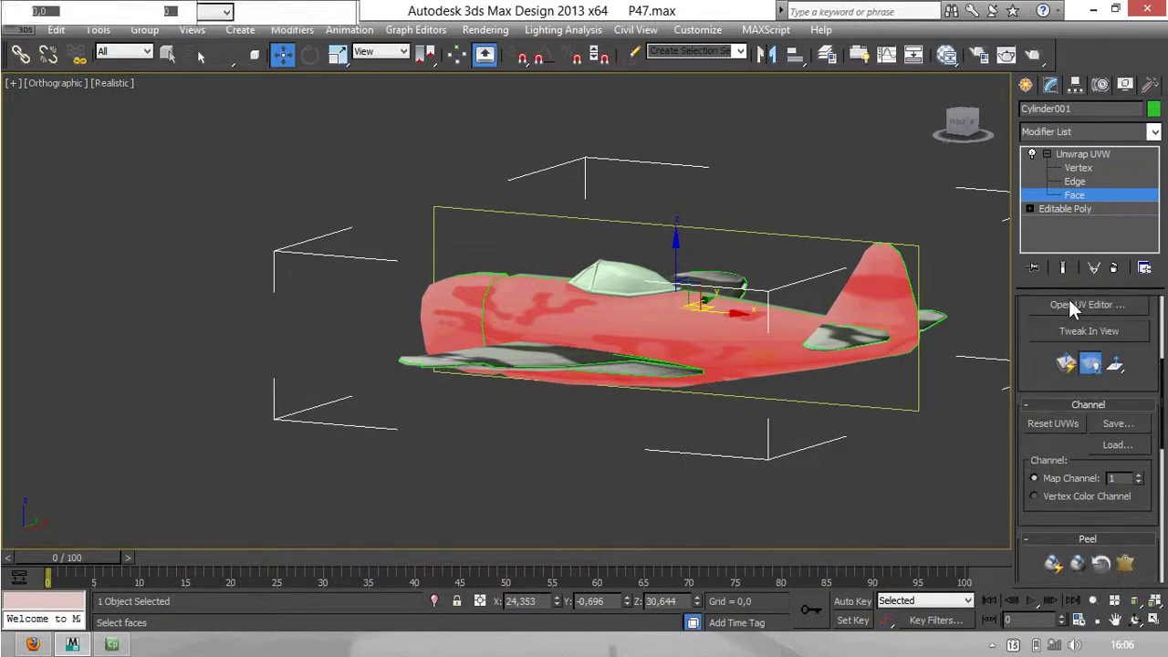
left_click(1072, 306)
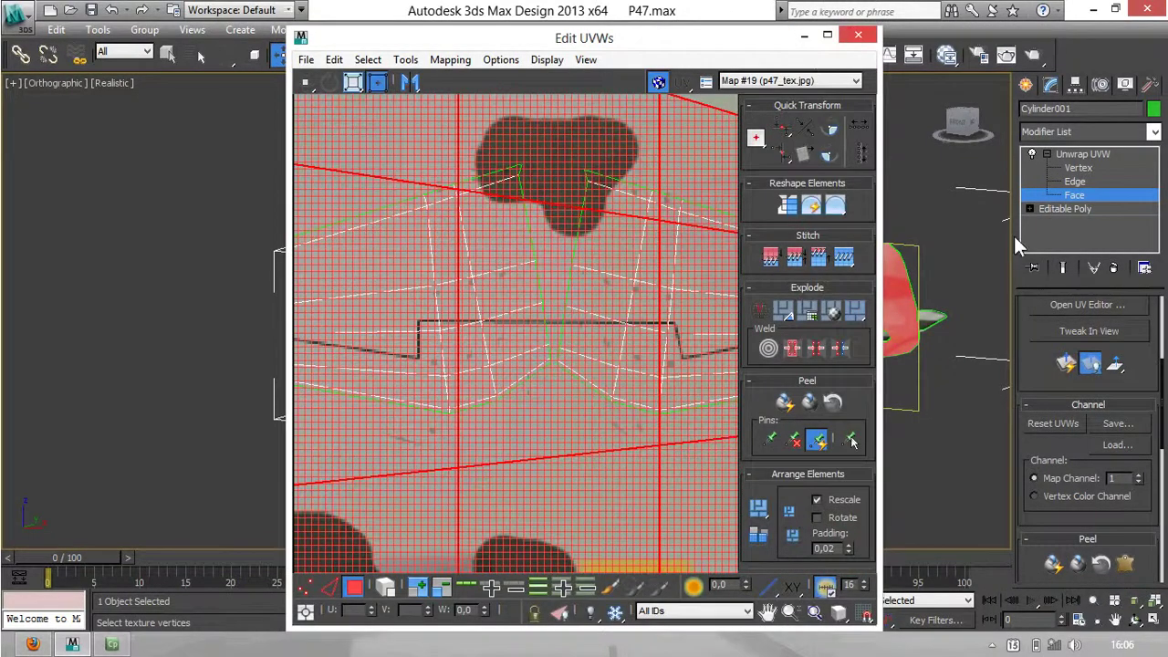
left_click(1064, 306)
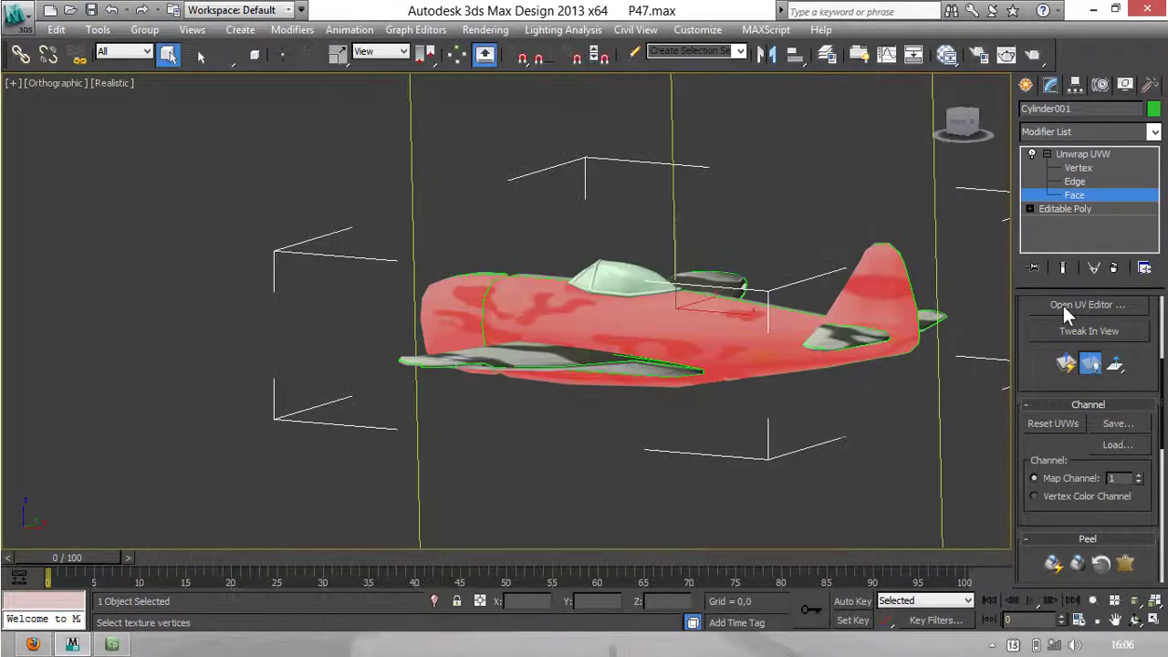
left_click(1063, 306)
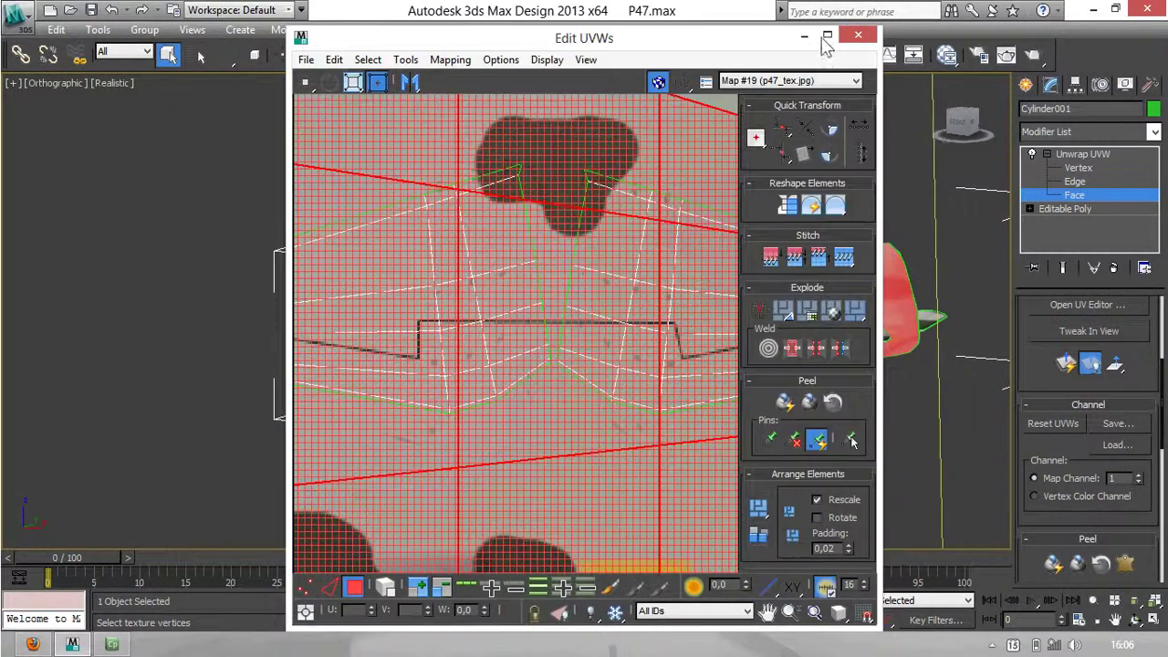
left_click(819, 34)
scroll(522, 256, "down", 8)
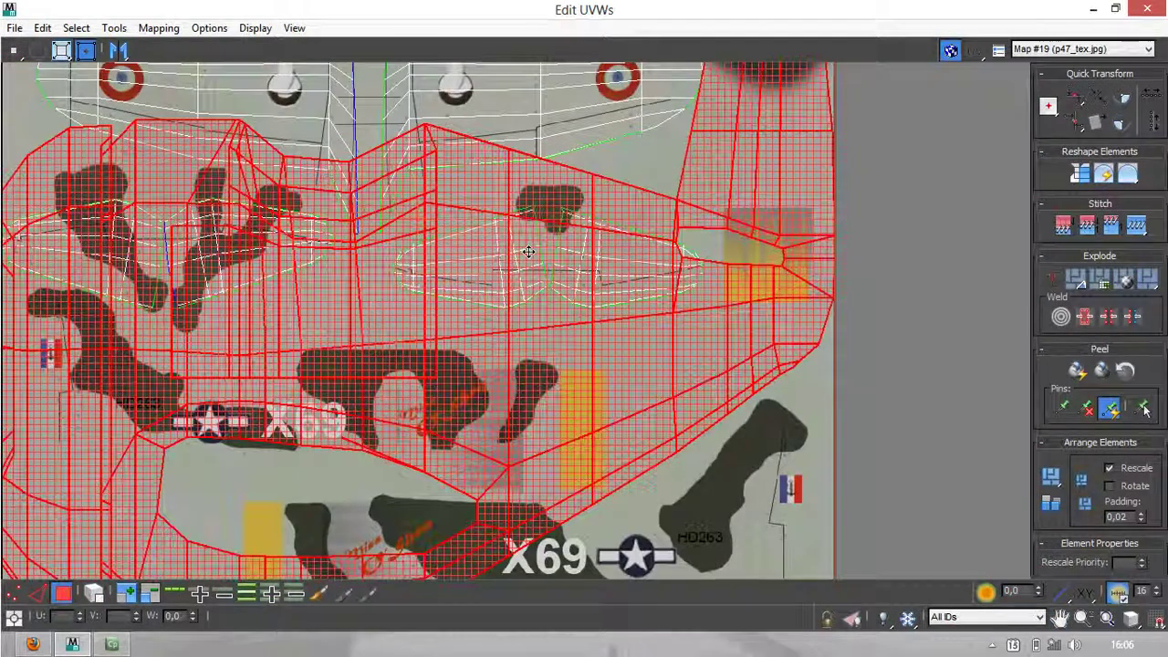
Step: Squash and move the fuselage UV cluster onto the lower side-view artwork, and check the reference layout image in Firefox
left_click_drag(331, 95, 370, 447)
middle_click_drag(478, 334, 437, 272)
scroll(459, 329, "up", 2)
left_click_drag(469, 455, 457, 311)
key("alt+Tab")
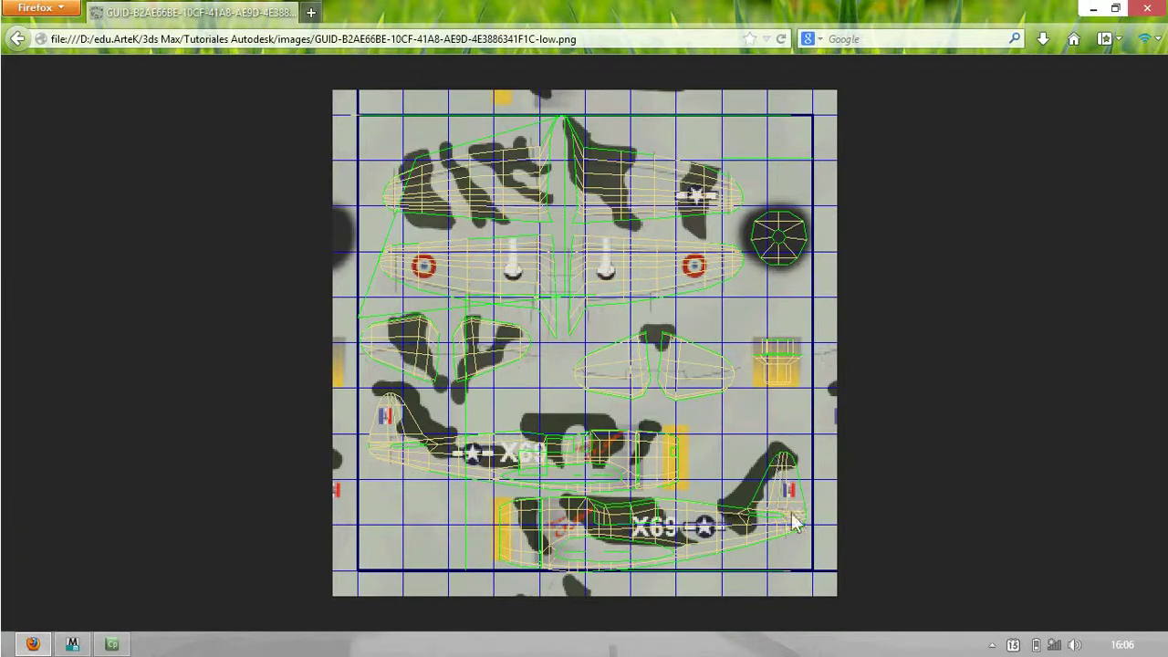
key("alt+Tab")
Step: Scale the fuselage cluster from its lower nose corner to the middle of the yellow nose band
scroll(521, 402, "up", 2)
scroll(208, 310, "up", 4)
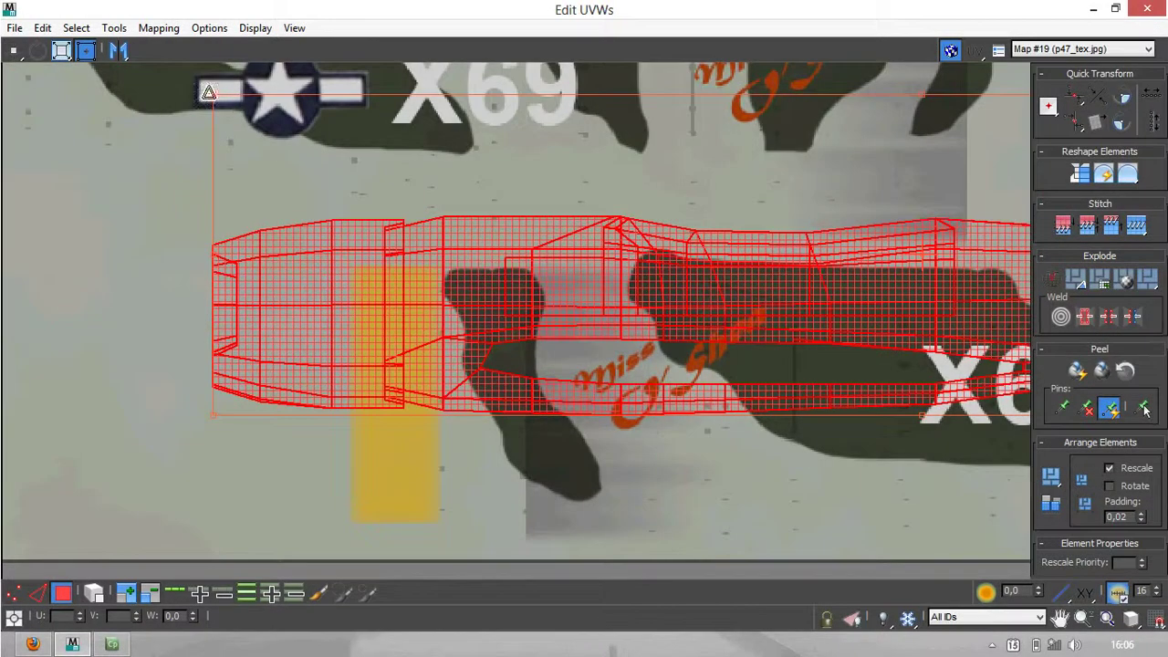
left_click_drag(213, 416, 397, 514)
Step: Scale the fuselage cluster from its upper tail corner so the fin matches the fin artwork around the flag
middle_click_drag(668, 403, 298, 377)
middle_click_drag(638, 321, 482, 307)
middle_click_drag(565, 329, 306, 297)
middle_click_drag(548, 350, 437, 402)
left_click_drag(678, 167, 665, 177)
scroll(632, 192, "up", 3)
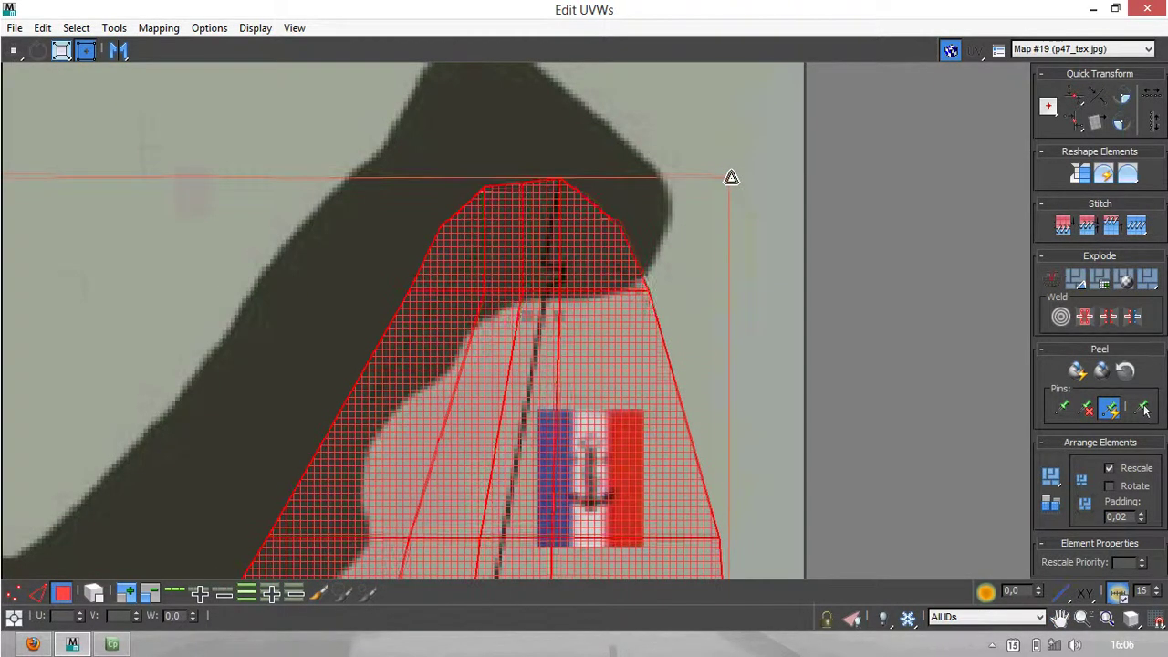
scroll(647, 261, "down", 3)
middle_click_drag(621, 342, 602, 339)
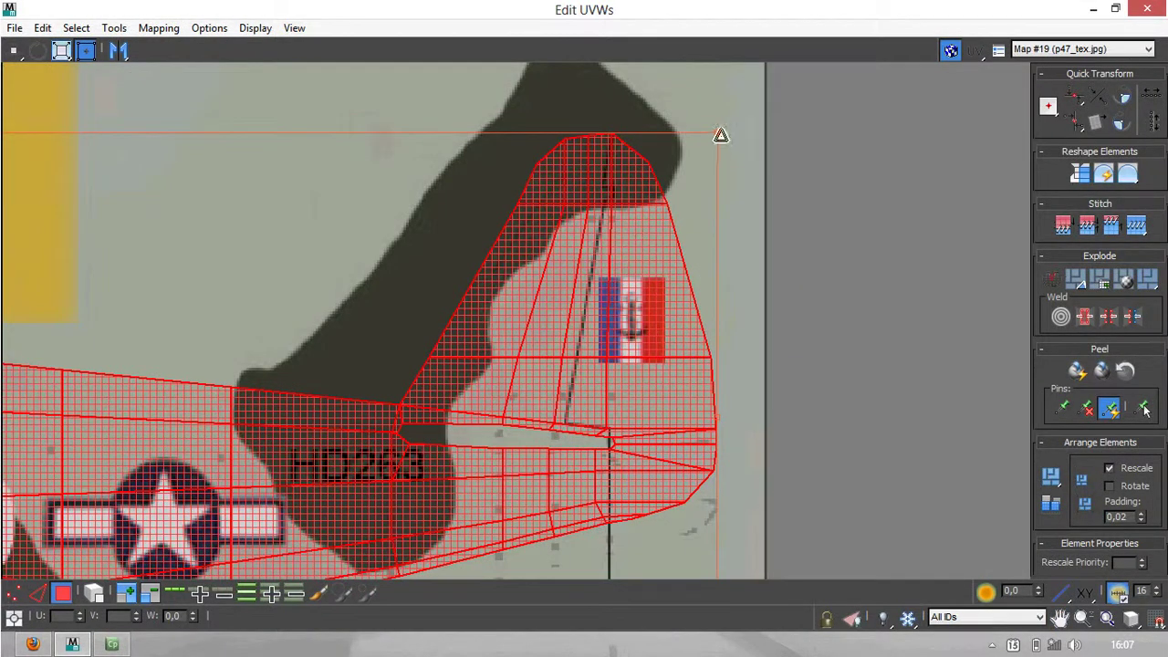
left_click_drag(716, 133, 723, 167)
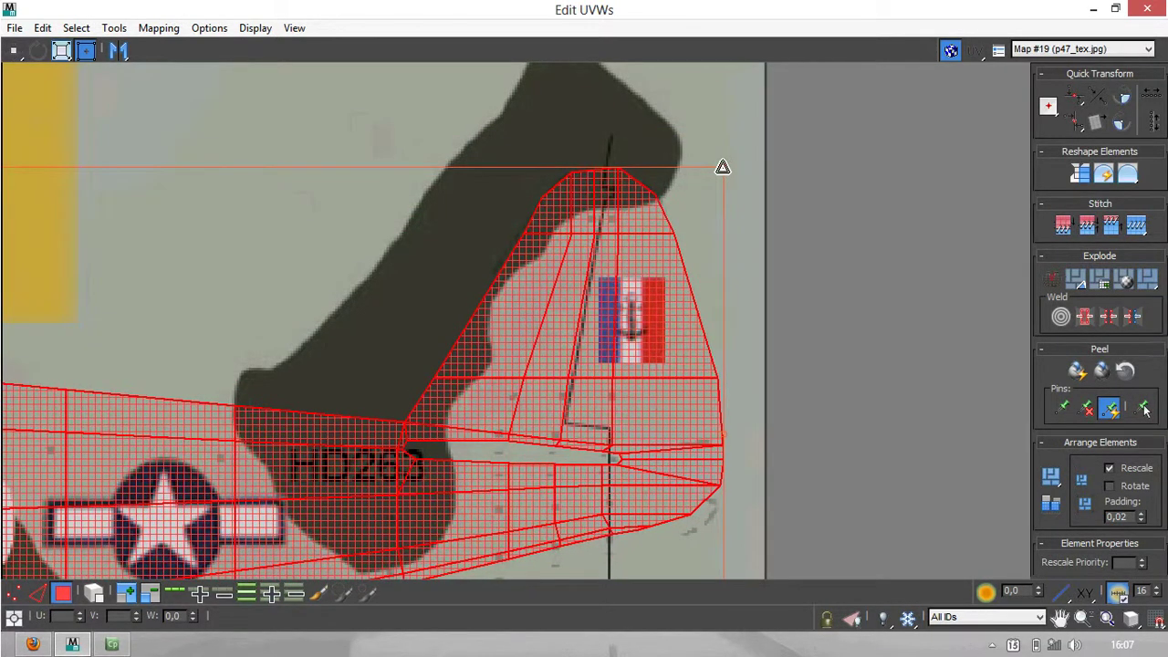
Step: Stretch the fuselage cluster's lower tail corner downward to follow the rear fuselage outline in the texture
middle_click_drag(673, 325, 685, 151)
middle_click_drag(712, 368, 695, 285)
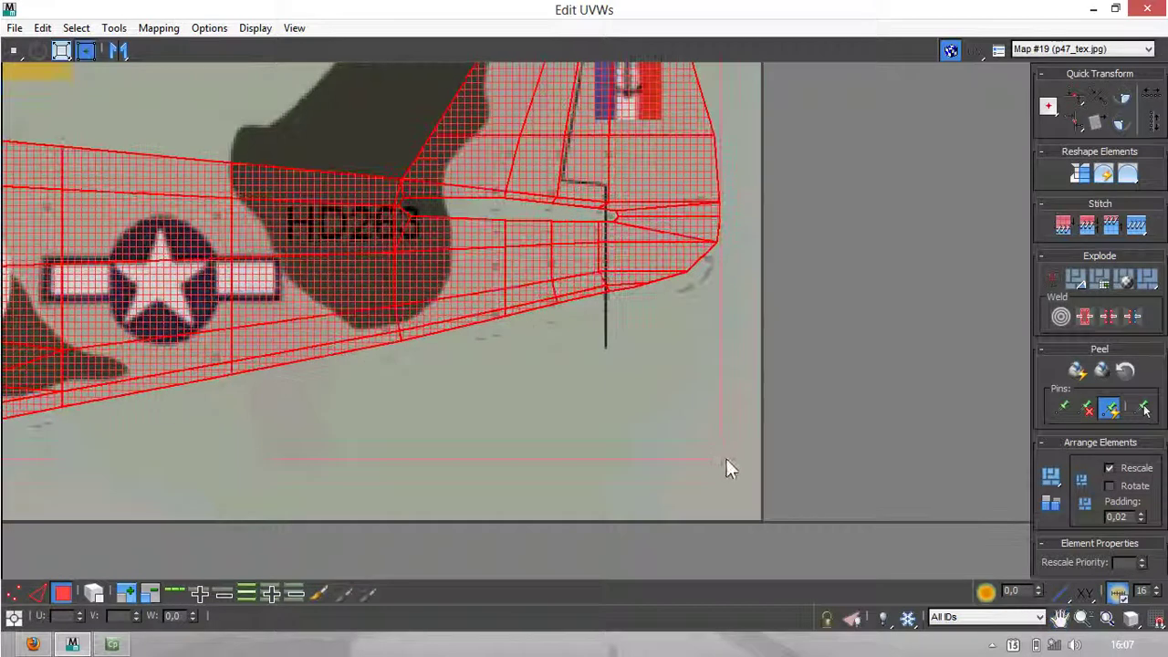
left_click_drag(724, 457, 722, 488)
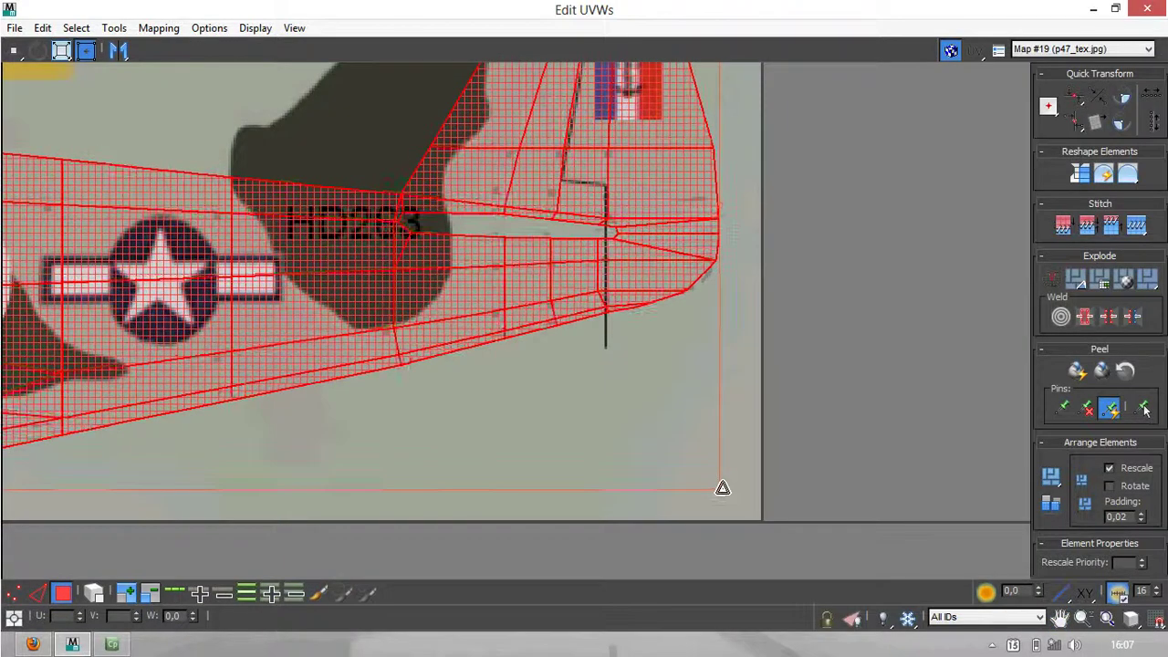
Step: Stretch the fuselage cluster's tail end rearward to the texture's edge and raise the fin's top slightly
middle_click_drag(564, 199, 599, 204)
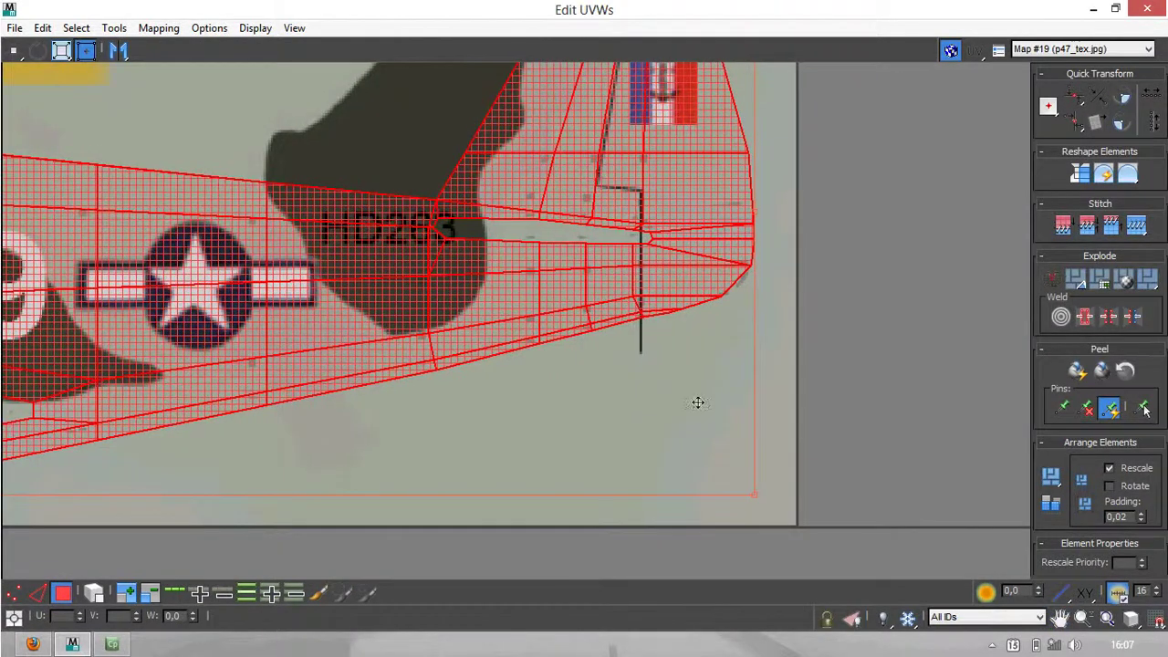
middle_click_drag(381, 326, 589, 219)
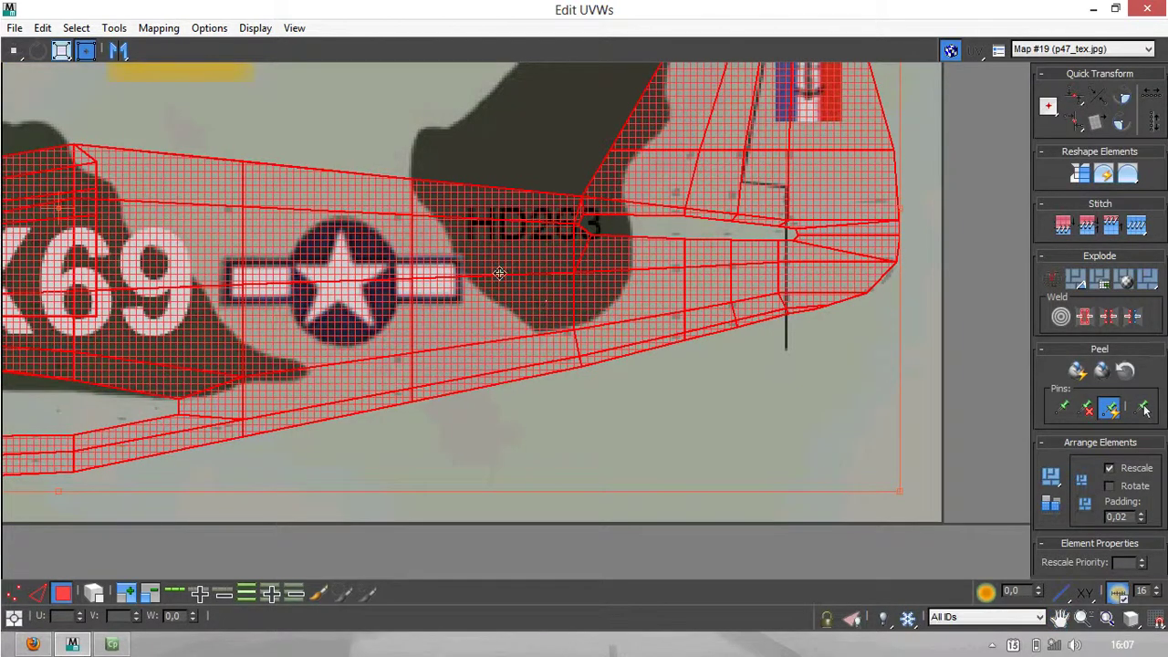
left_click_drag(902, 491, 933, 488)
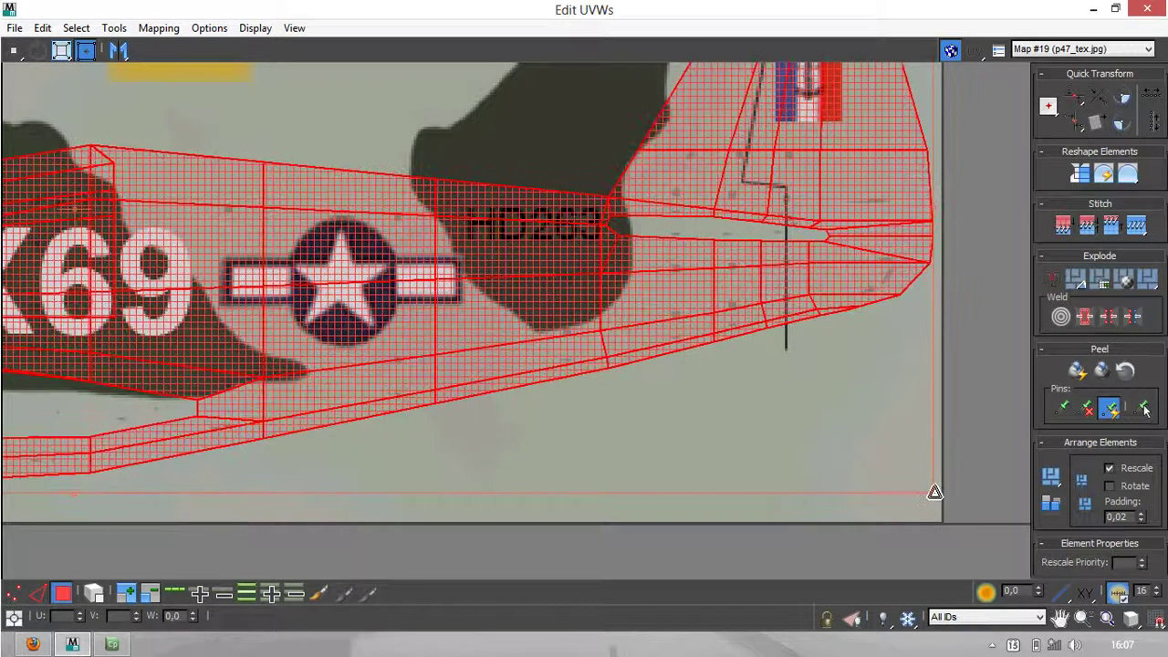
middle_click_drag(861, 305, 703, 503)
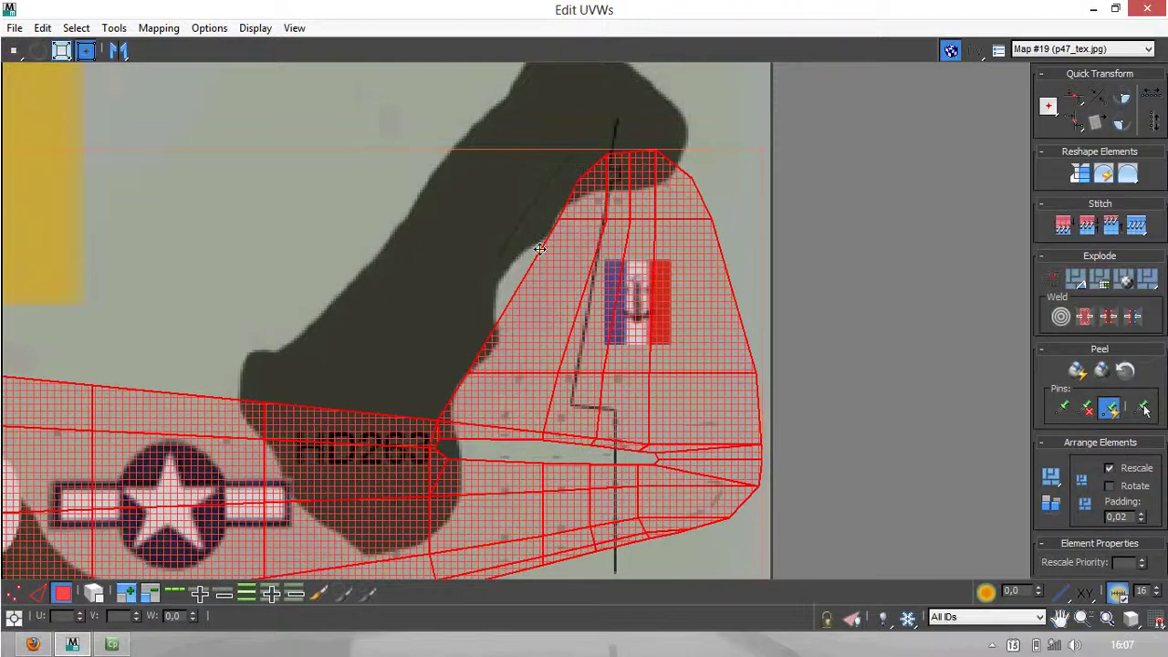
mouse_move(764, 149)
left_mouse_down()
mouse_move(724, 149)
mouse_move(770, 149)
mouse_move(773, 136)
left_mouse_up()
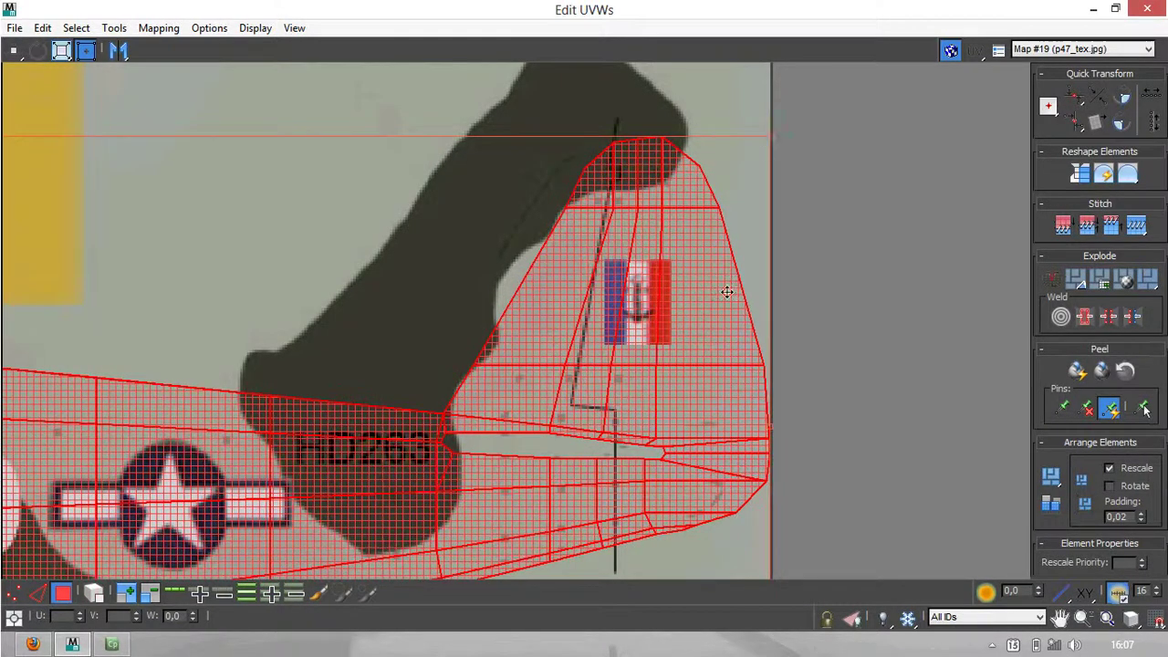
Step: Check the fuselage cluster's fit from tail to nose over the artwork, and close the UV editor
middle_click_drag(684, 466, 691, 337)
scroll(688, 336, "down", 4)
middle_click_drag(232, 361, 457, 360)
middle_click_drag(368, 379, 467, 370)
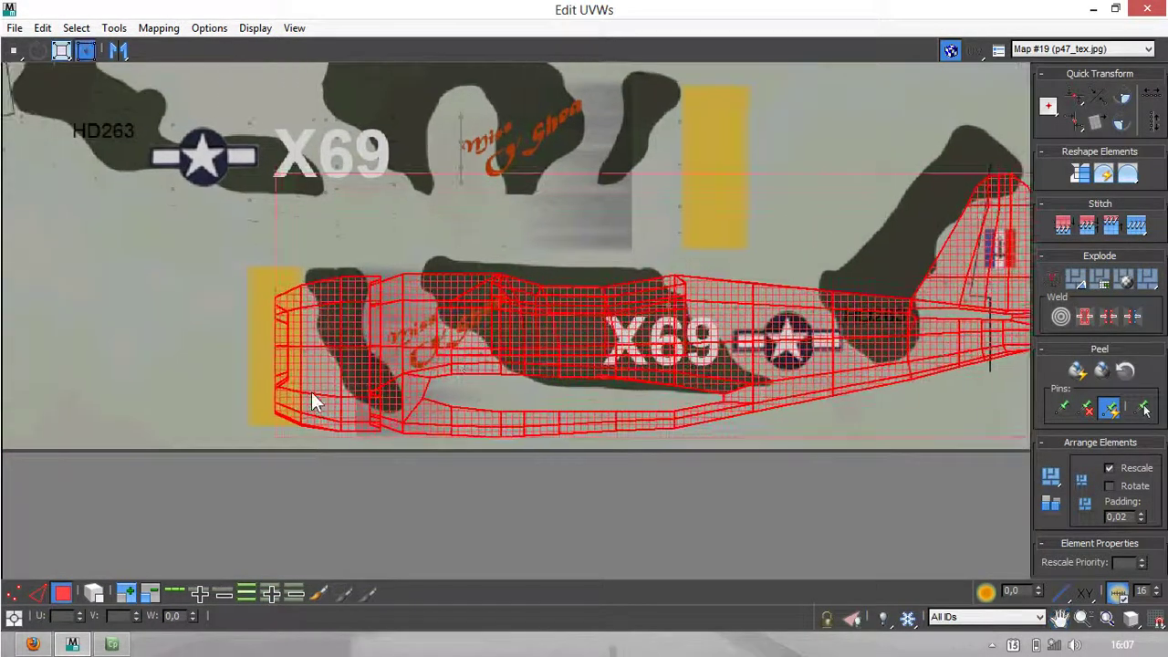
scroll(295, 428, "up", 2)
scroll(281, 448, "up", 2)
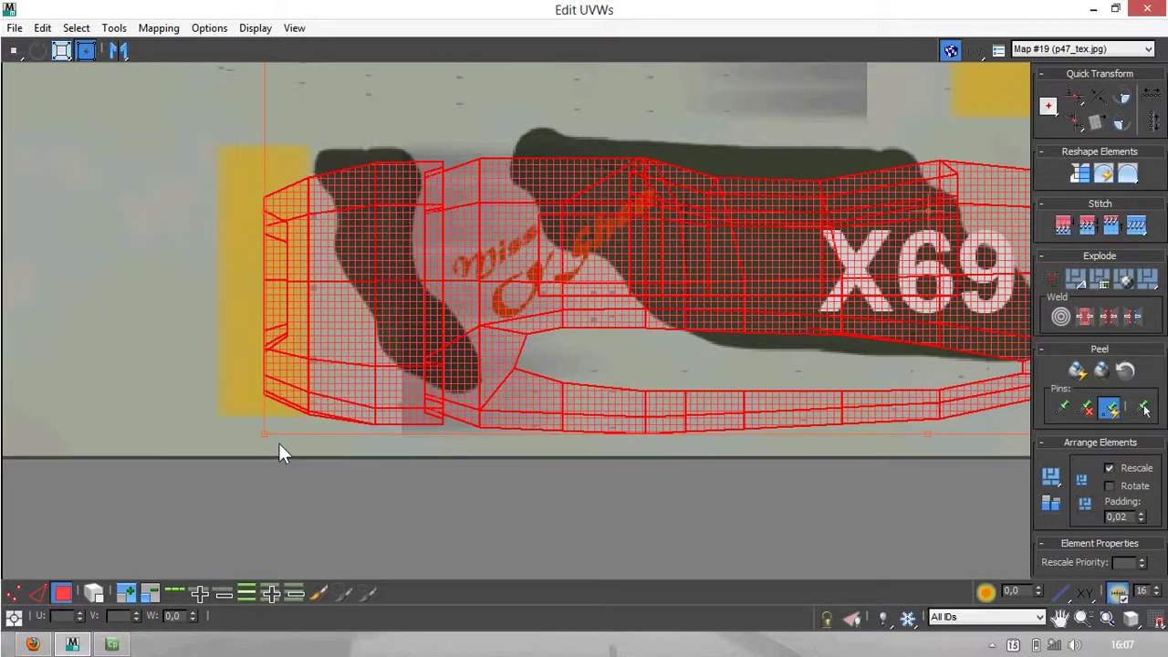
scroll(313, 407, "down", 4)
middle_click_drag(417, 386, 394, 446)
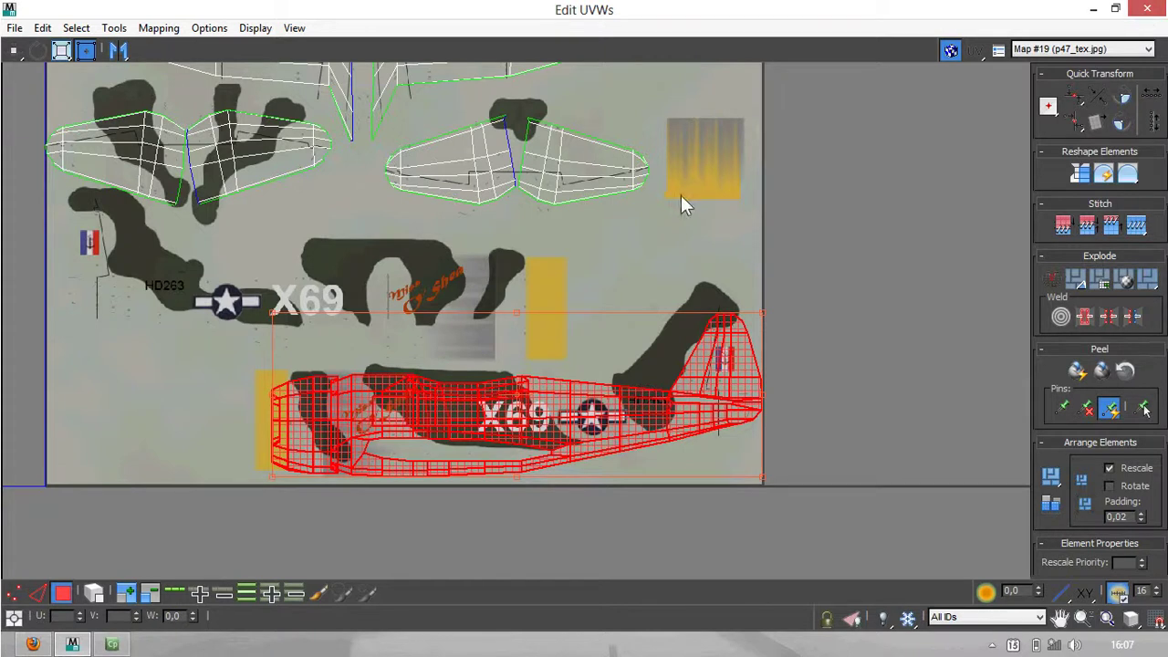
key("alt+F4")
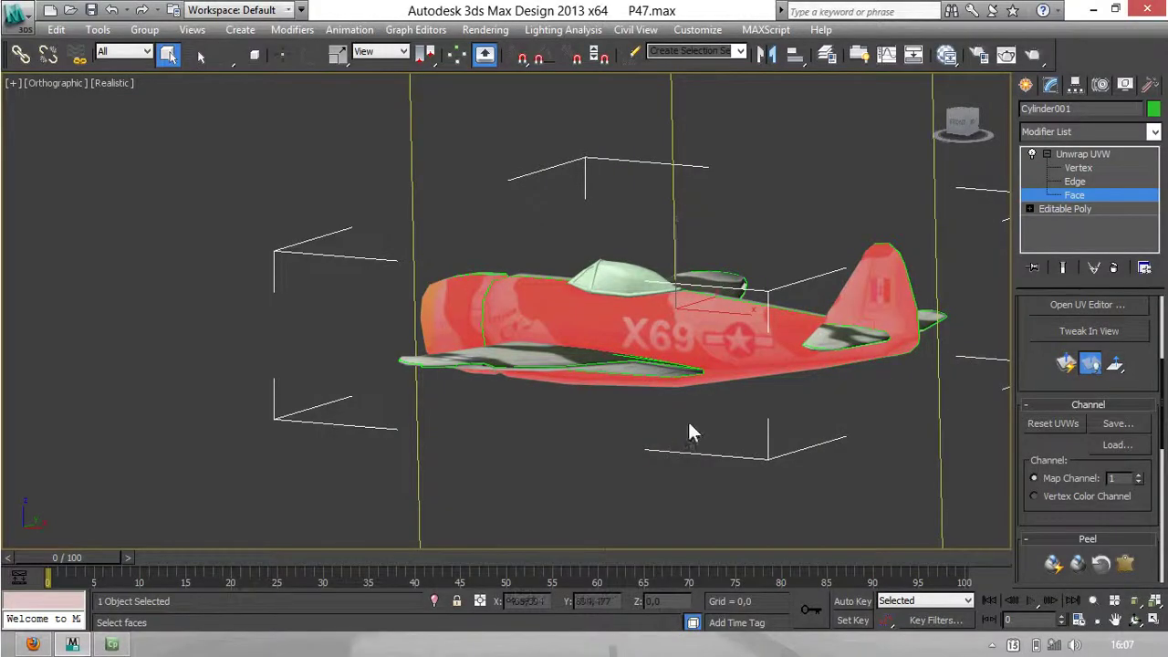
Step: Clear the face selection and inspect the mapped fuselage side and the opposite, still unmapped side of the aircraft
left_click(782, 217)
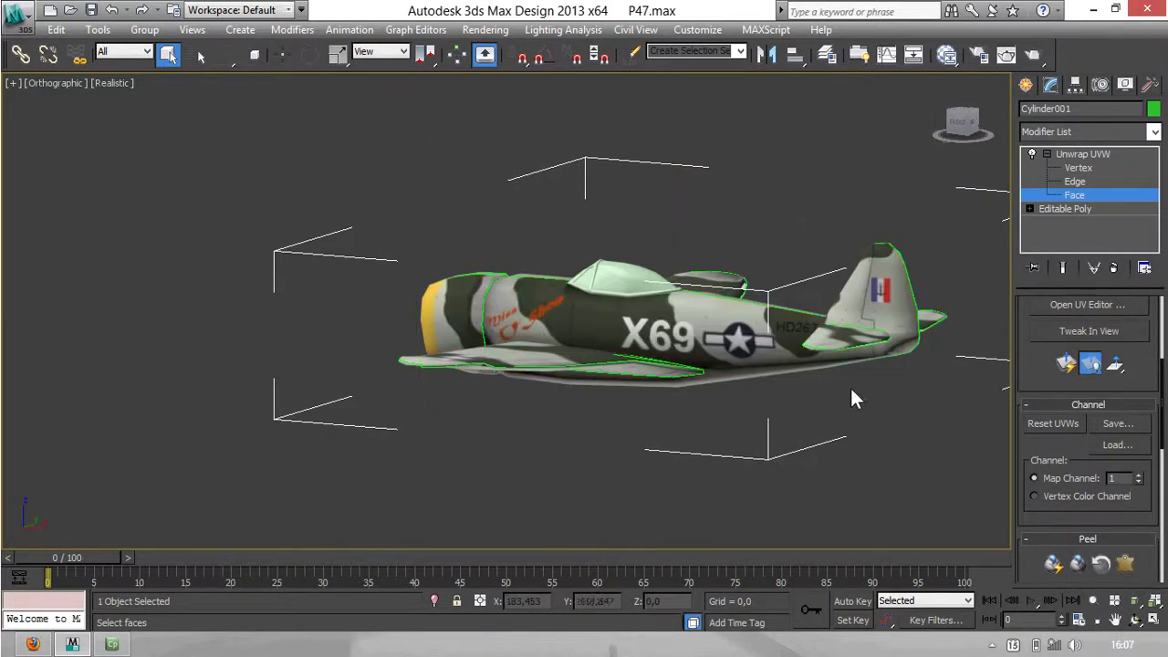
middle_click_drag(851, 391, 629, 402, "alt")
scroll(629, 401, "down", 4)
middle_click_drag(689, 308, 683, 319)
Step: Review the mapped parts by recalling the AlaTrasSupIzq, FuselajeIzq and IferiorAlaTrasDer selection sets, and clear the selection
left_click_drag(783, 490, 399, 182)
left_click(741, 52)
left_click(724, 73)
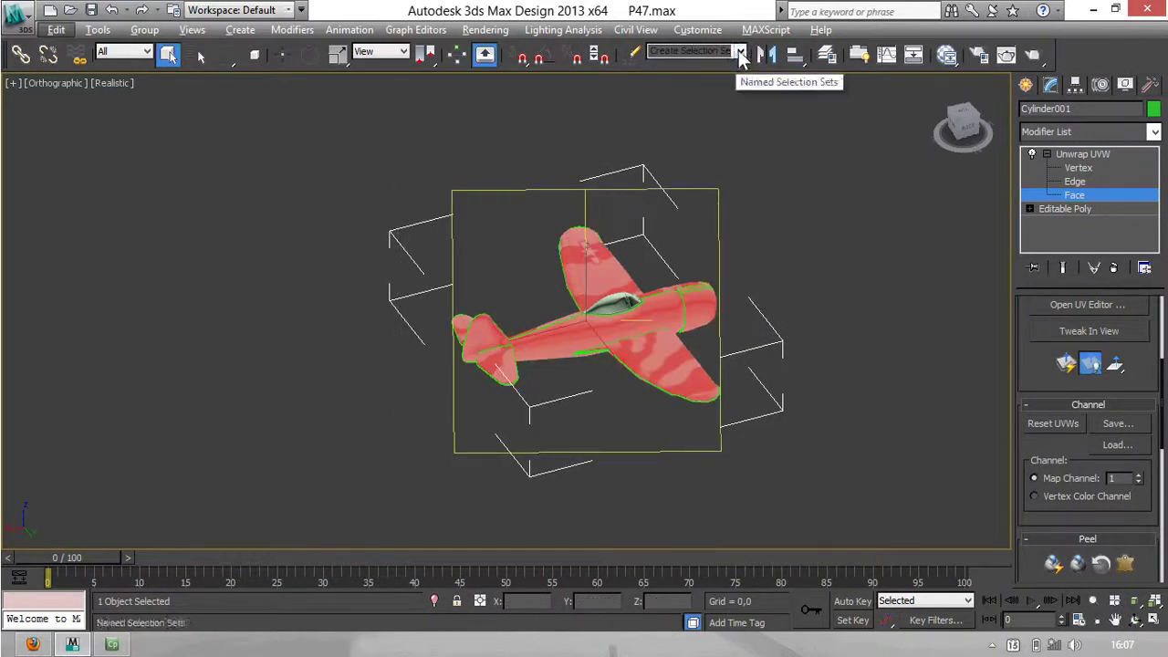
left_click(738, 54)
left_click(723, 58)
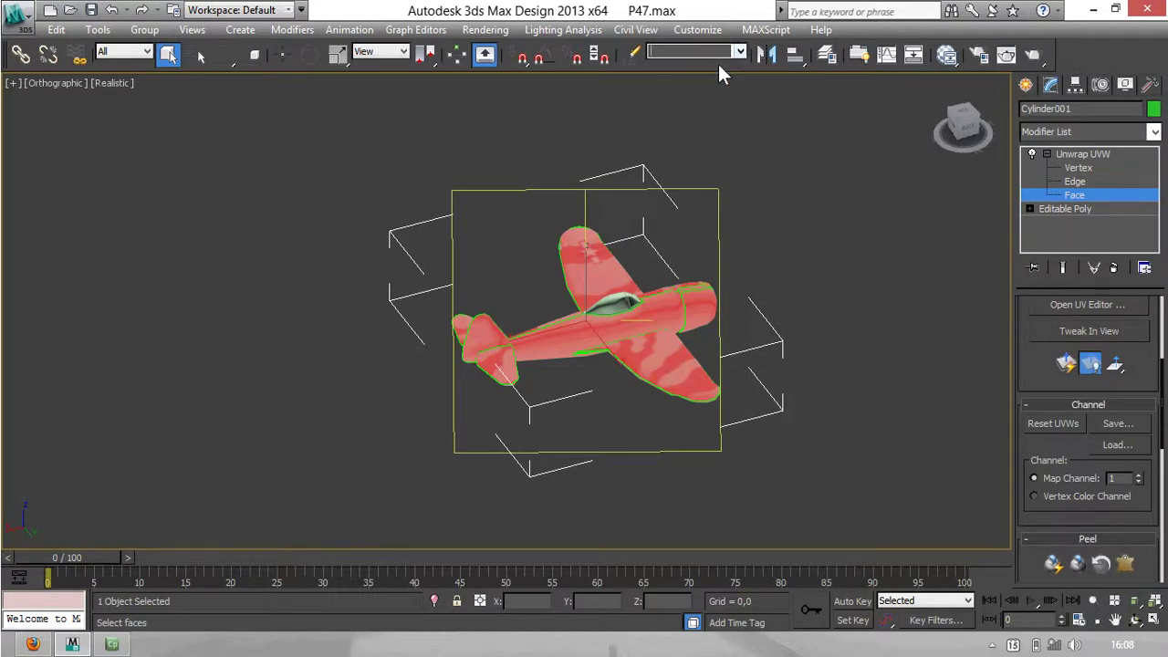
left_click(741, 53)
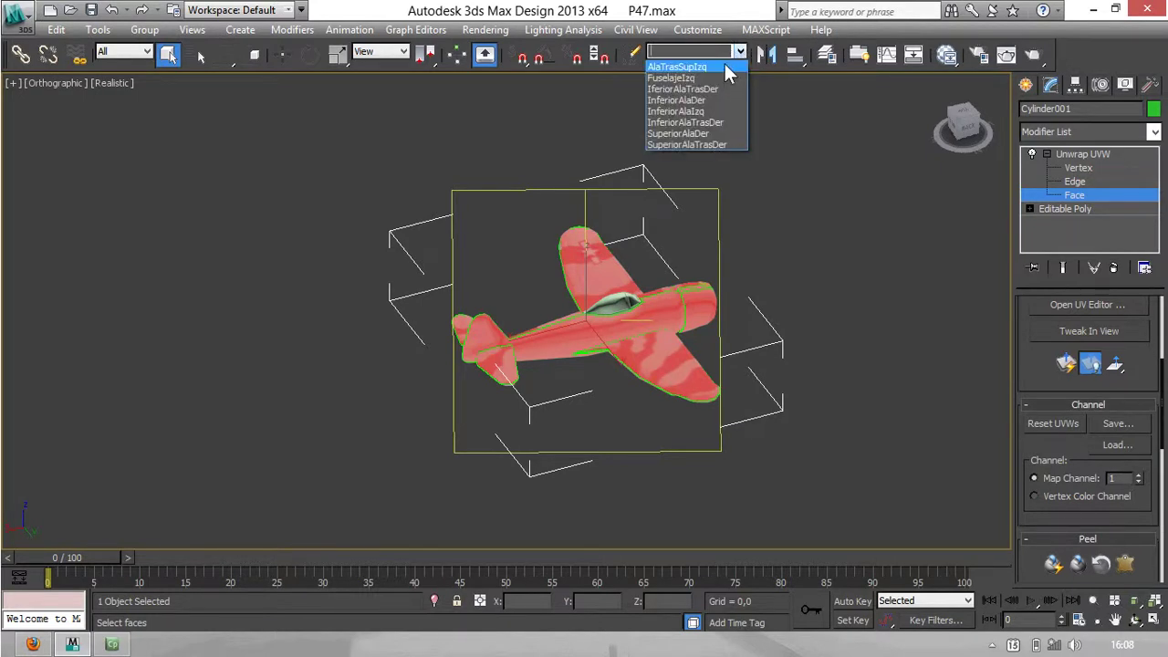
left_click(727, 67)
left_click(741, 52)
left_click(716, 77)
left_click(740, 52)
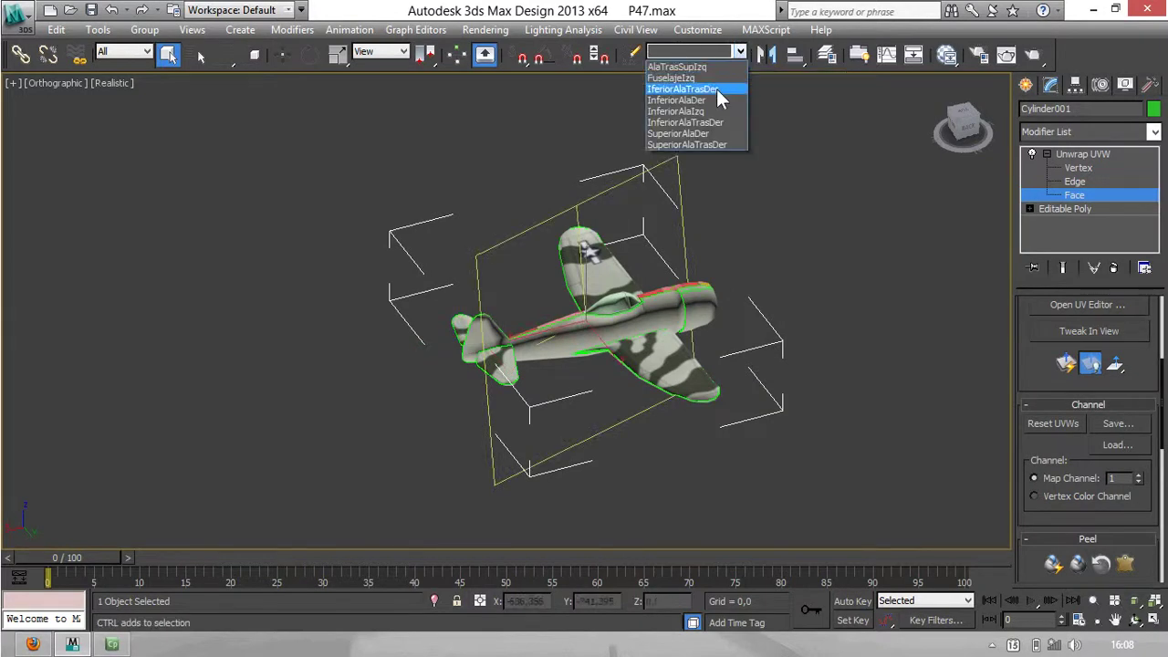
left_click(717, 92)
left_click(795, 323)
Step: Set the viewport to the Back view and frame the whole aircraft from its unmapped fuselage side
scroll(560, 345, "up", 2)
middle_click_drag(560, 345, 494, 349)
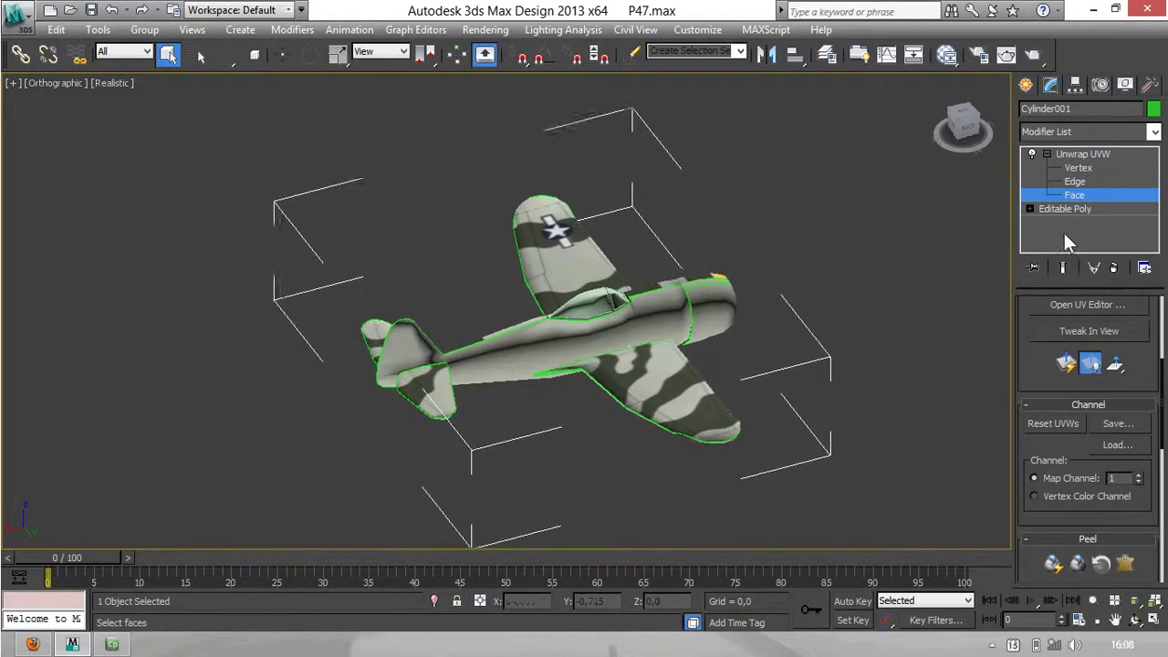
left_click(70, 87)
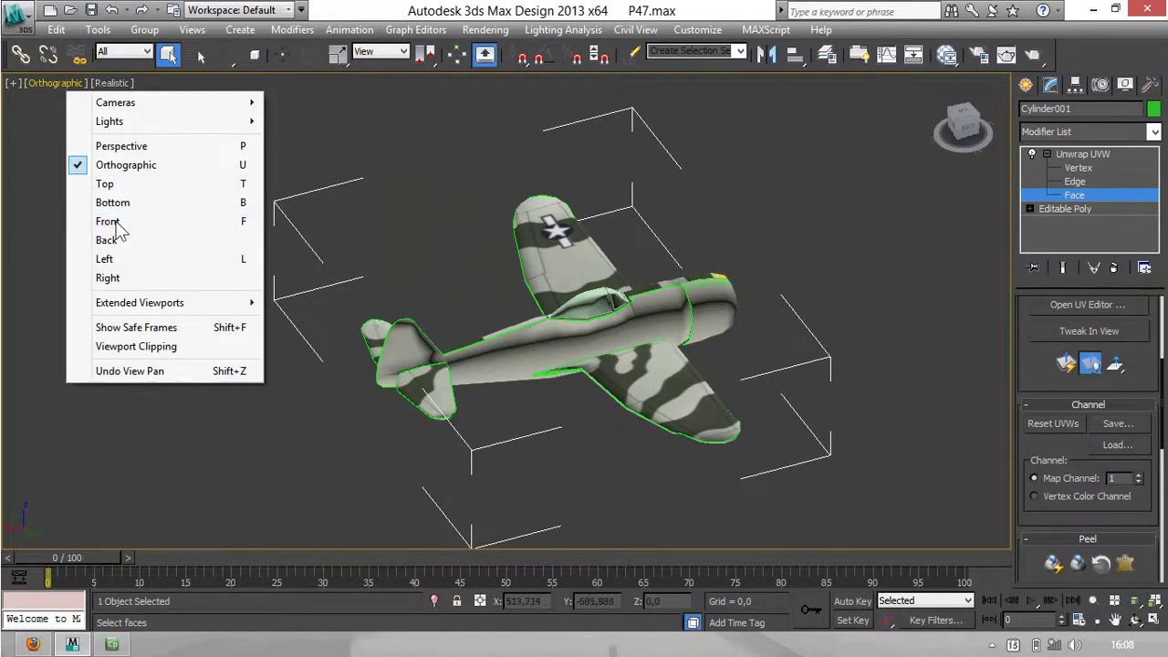
left_click(113, 222)
left_click(40, 83)
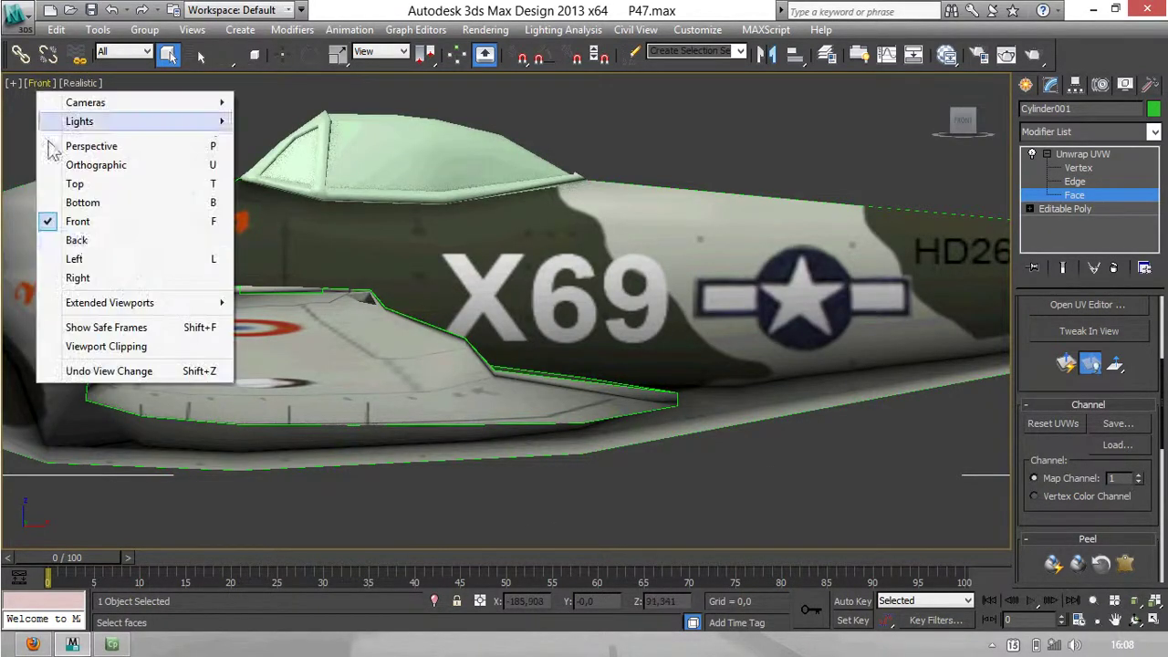
left_click(82, 240)
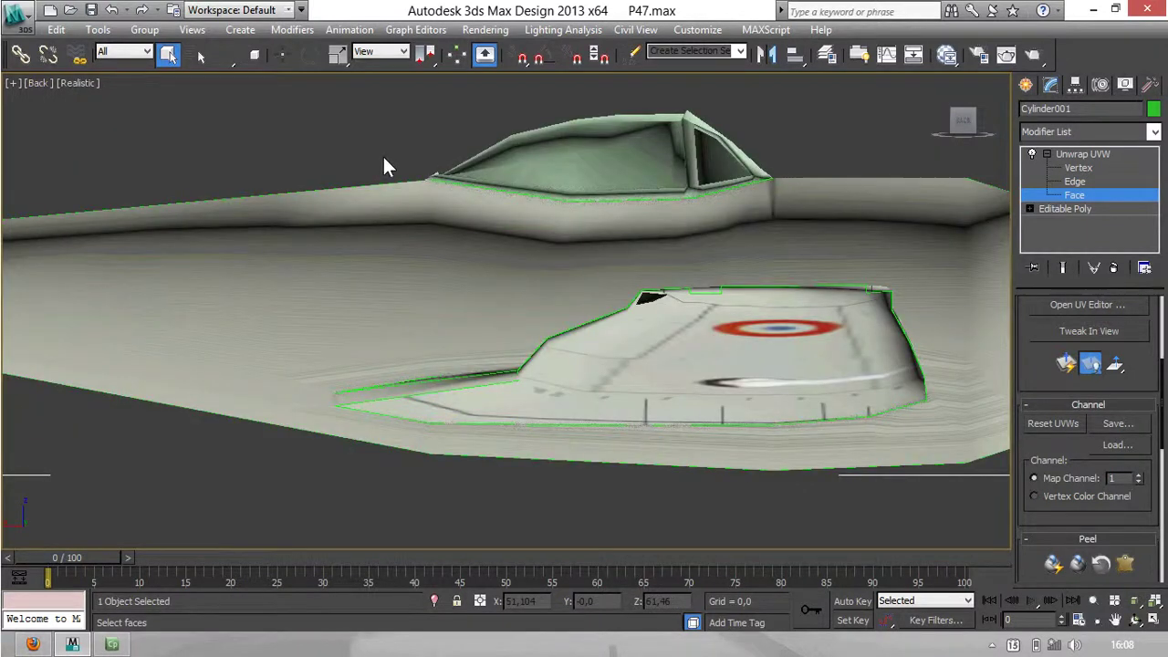
scroll(387, 164, "down", 5)
middle_click_drag(420, 222, 436, 236)
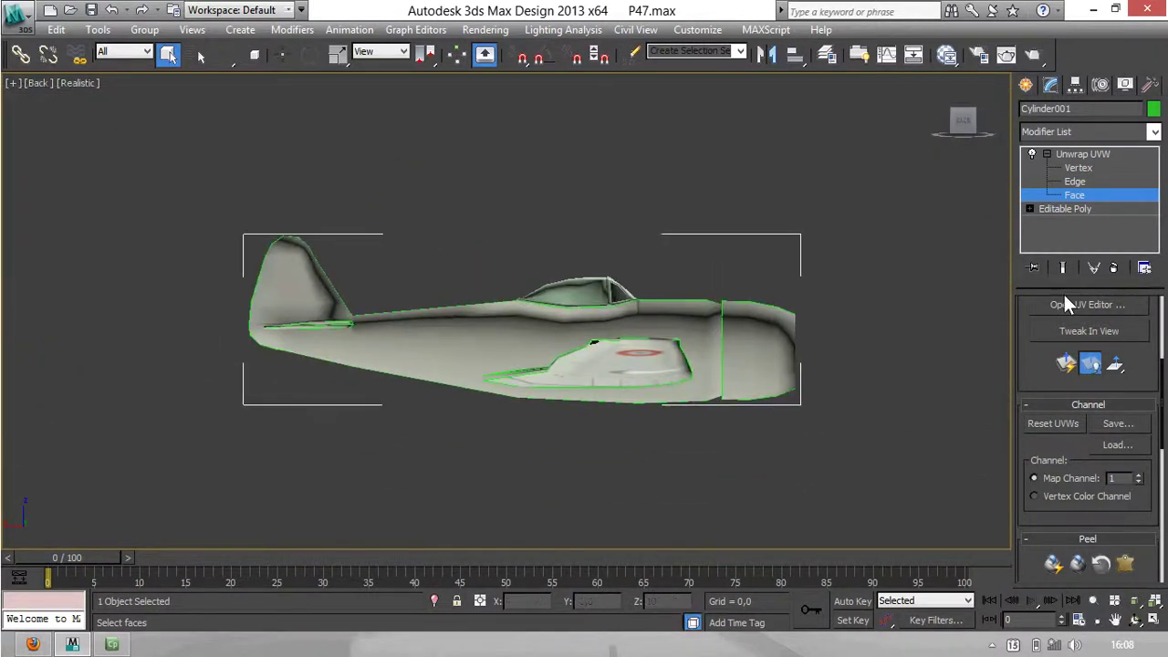
Step: Switch area selection to window mode and select all the aircraft faces on the side facing the Back view
left_click_drag(1027, 360, 1047, 600)
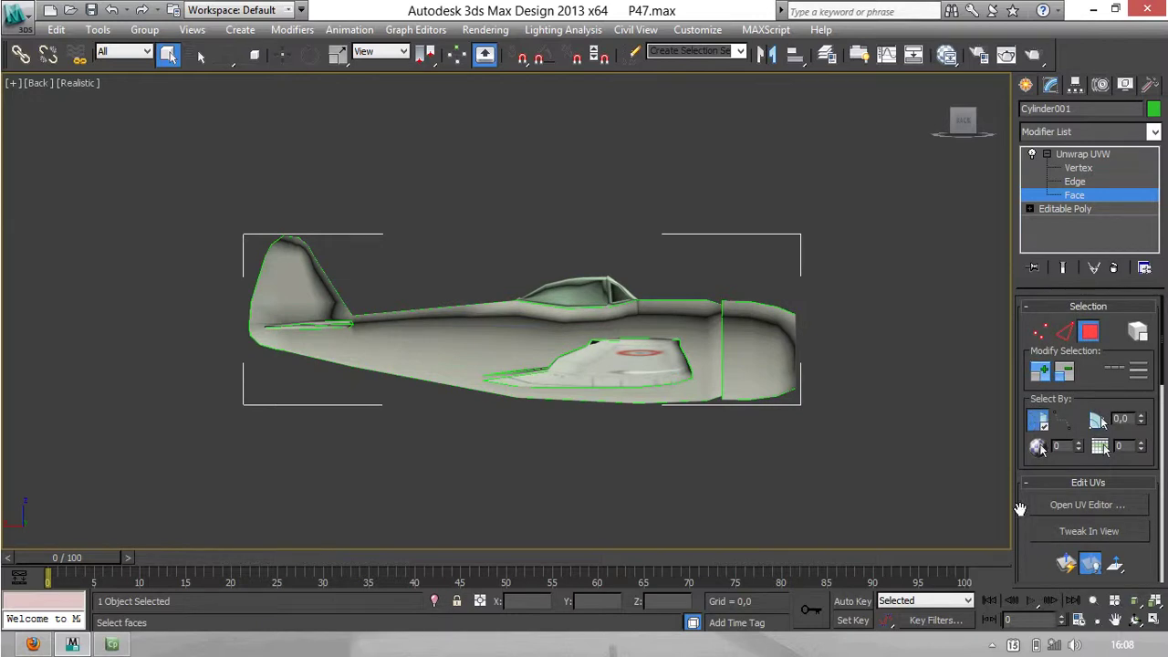
left_click_drag(1019, 508, 1021, 482)
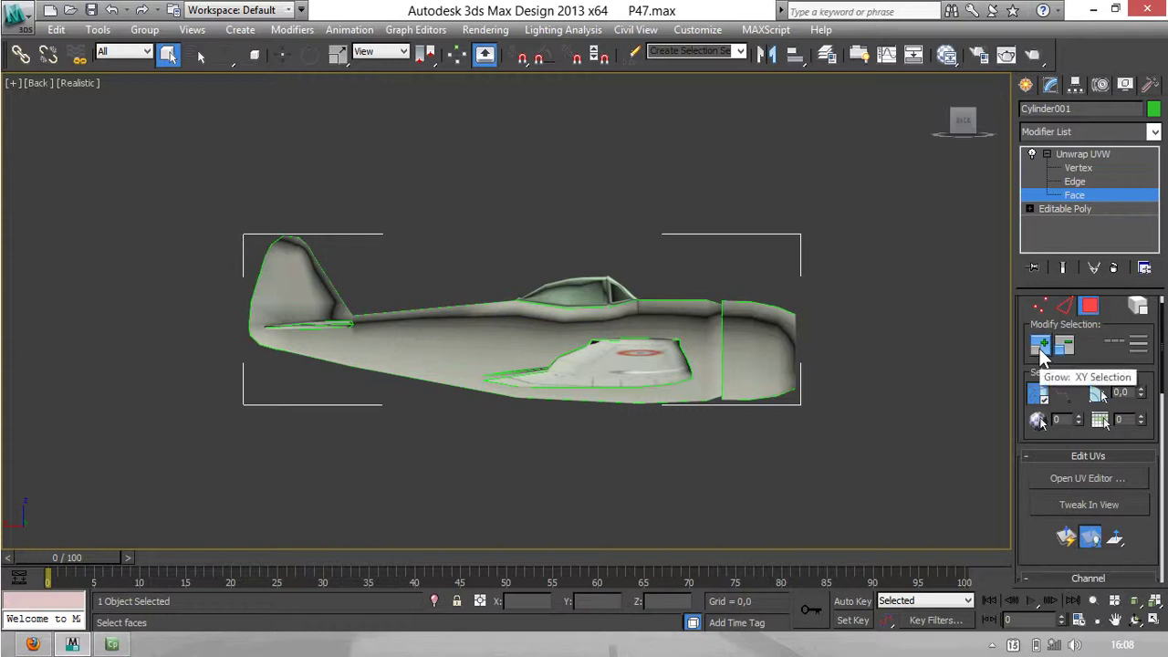
left_click(1139, 308)
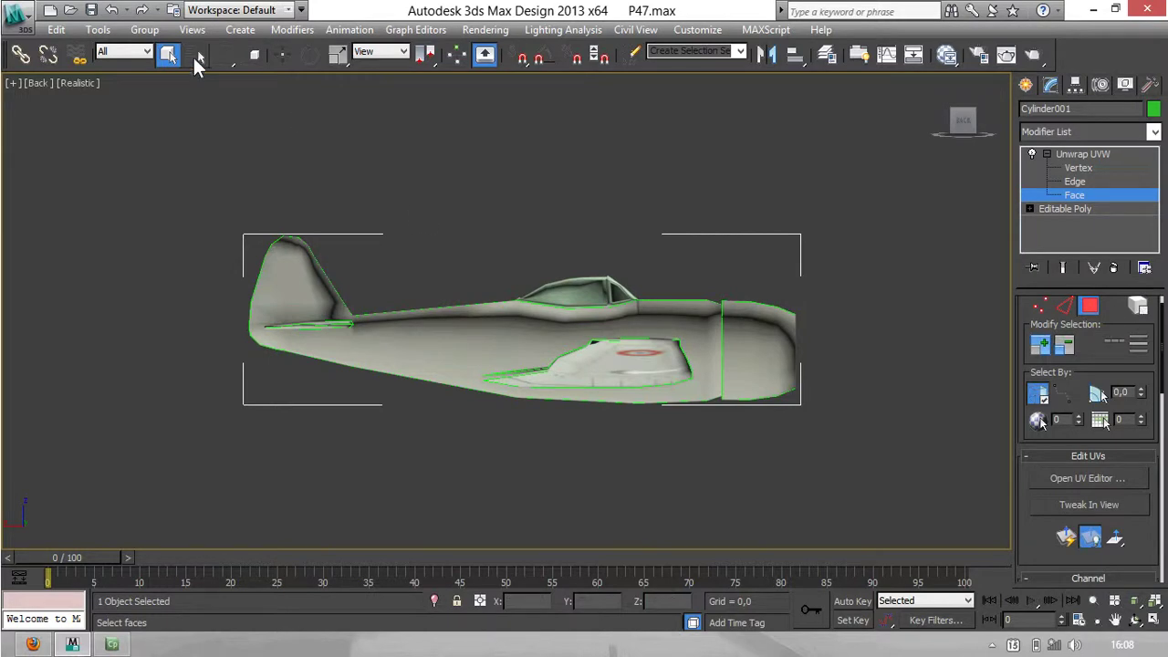
left_click(250, 54)
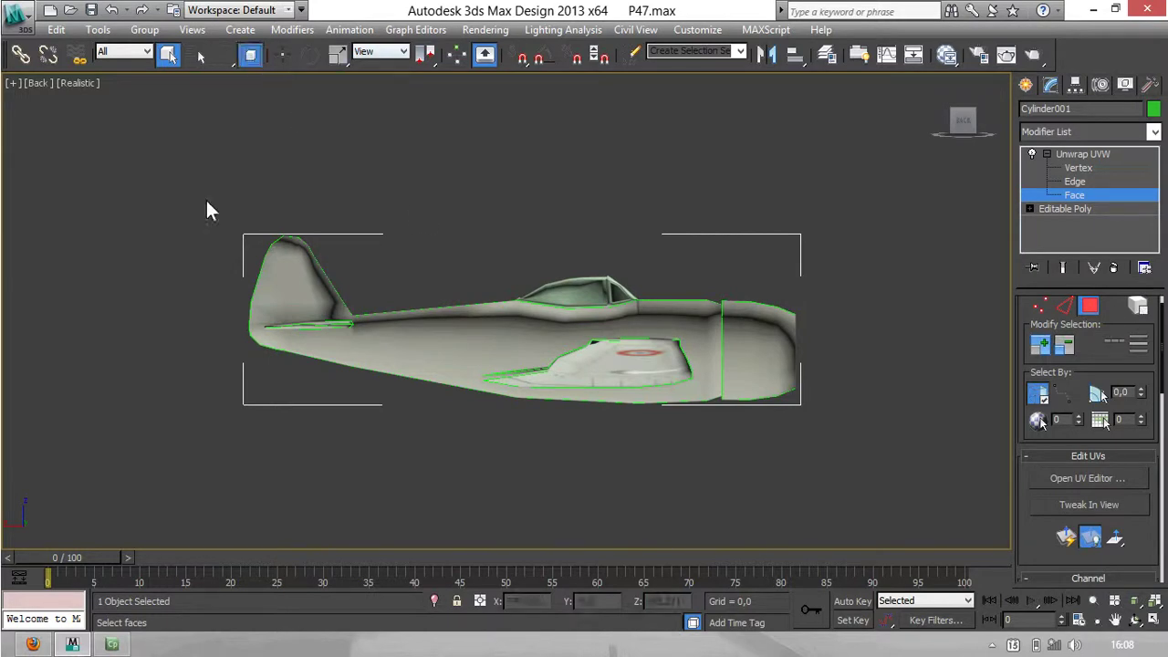
left_click_drag(498, 409, 803, 448)
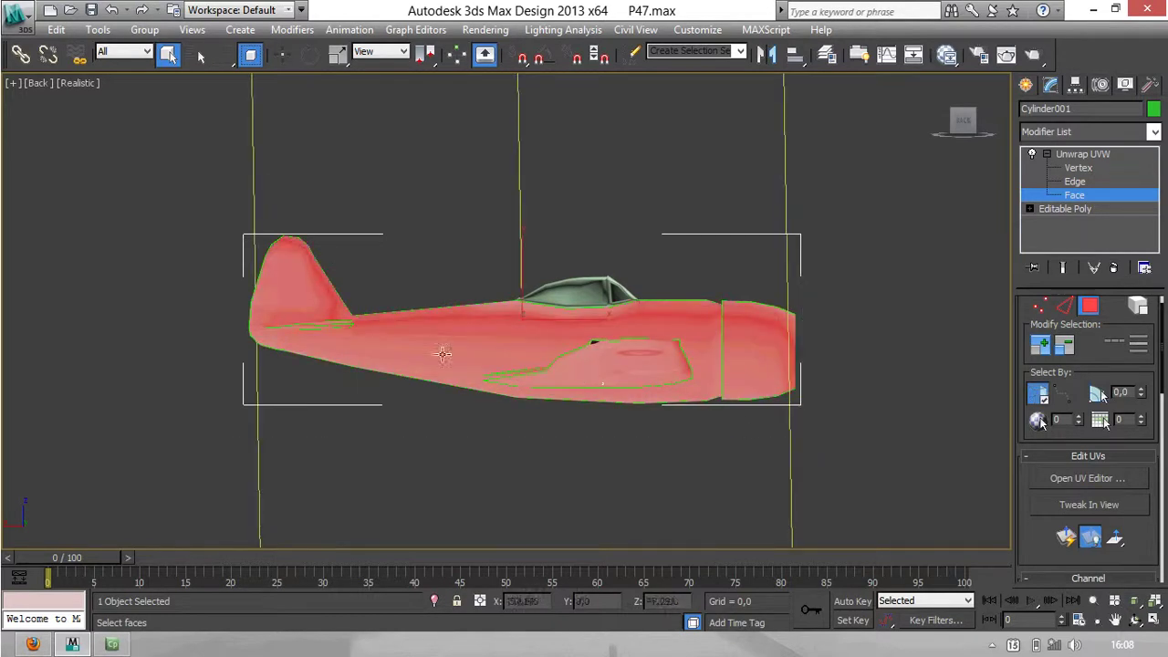
Step: Subtract the near wing's leading-edge strip and its root fairing faces from the face selection
scroll(562, 370, "up", 5)
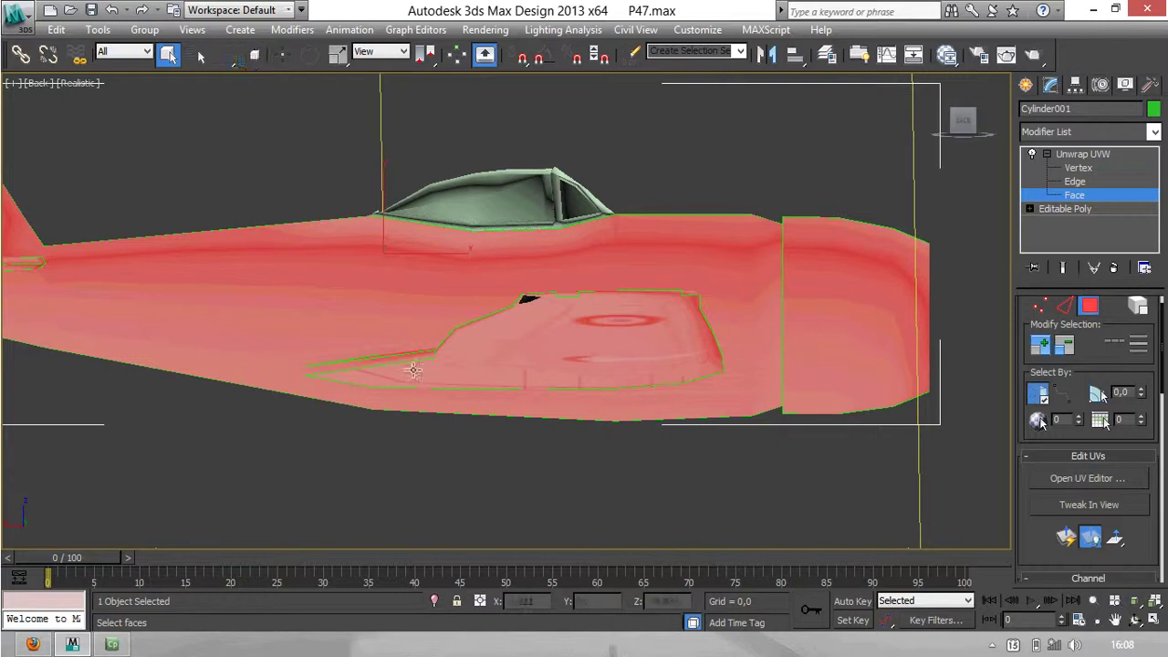
middle_click_drag(348, 376, 408, 329, "alt")
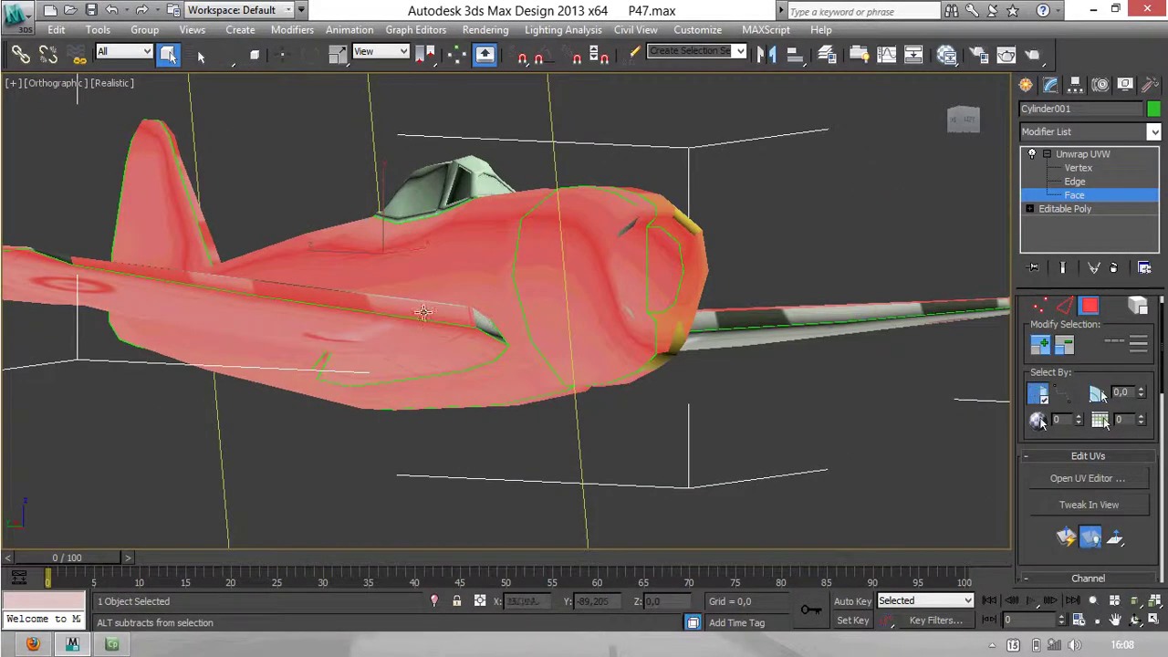
left_click(424, 312, "alt")
middle_click_drag(196, 278, 383, 311, "alt")
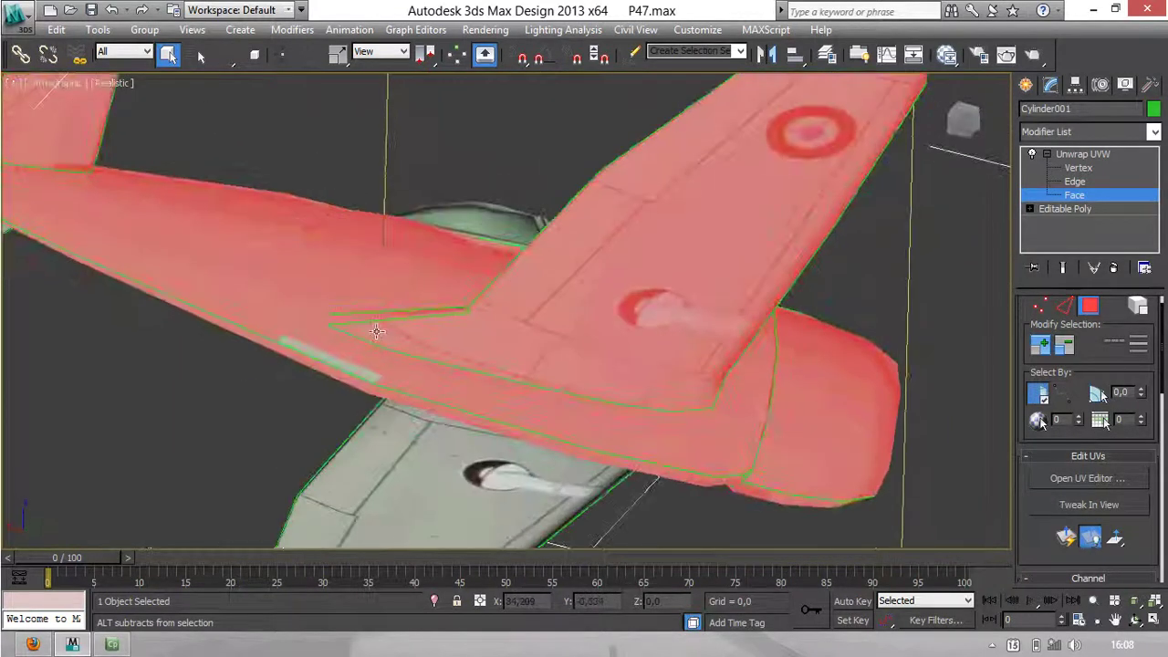
left_click(402, 313, "alt")
left_click(514, 350, "alt")
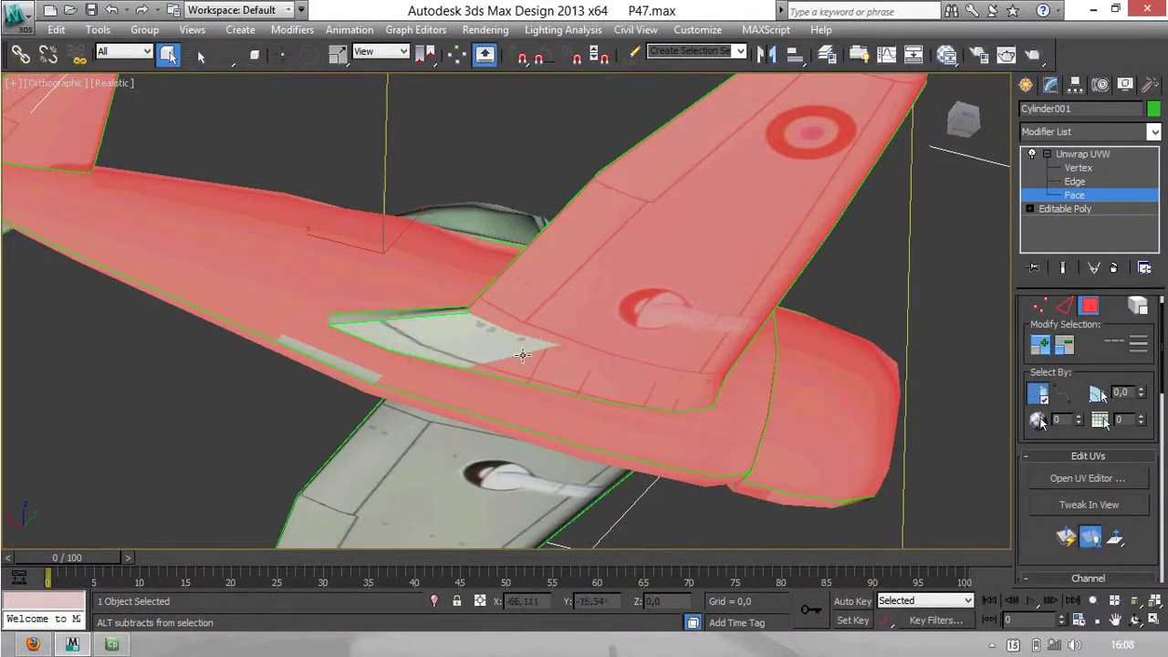
left_click(532, 362, "alt")
left_click(589, 373, "alt")
left_click(632, 389, "alt")
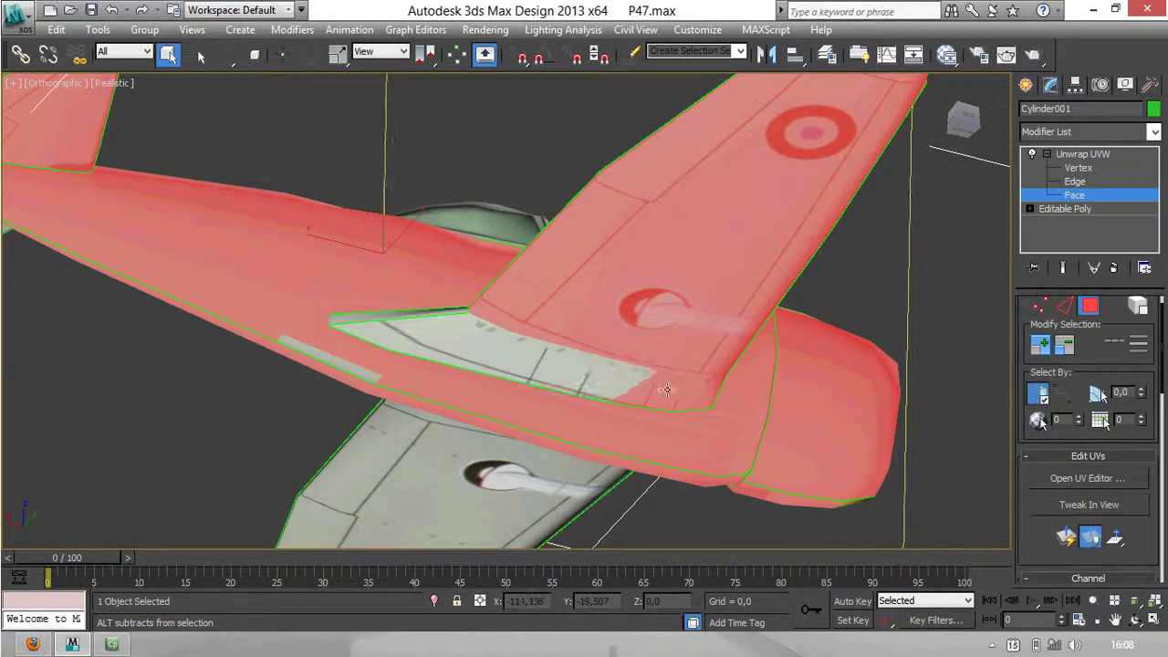
left_click(668, 390, "alt")
left_click(693, 391, "alt")
Step: Subtract the rest of the near wing's underside from the selection and add the missed fuselage belly face
left_click(728, 347, "alt")
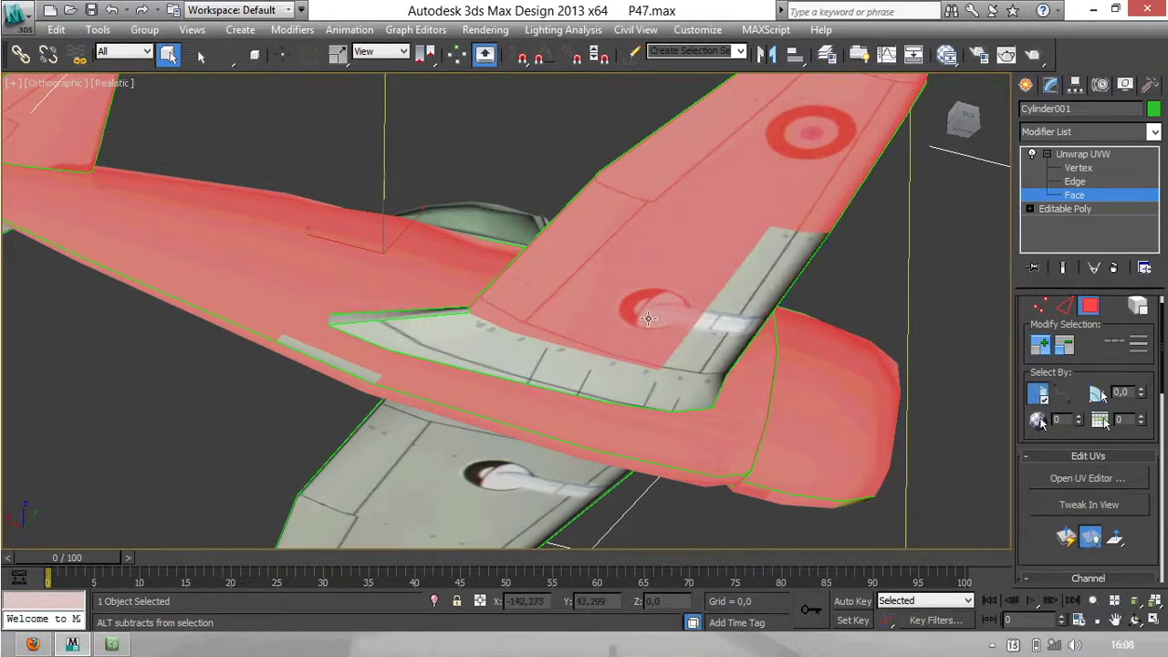
left_click(636, 290, "alt")
middle_click_drag(649, 244, 639, 410, "alt")
scroll(576, 378, "down", 3)
left_click_drag(754, 535, 465, 382, "alt")
middle_click_drag(465, 382, 438, 264, "alt")
left_click(357, 358, "ctrl")
Step: Subtract the underside faces of both tailplanes, including their tips, from the fuselage selection
left_click(456, 221, "alt")
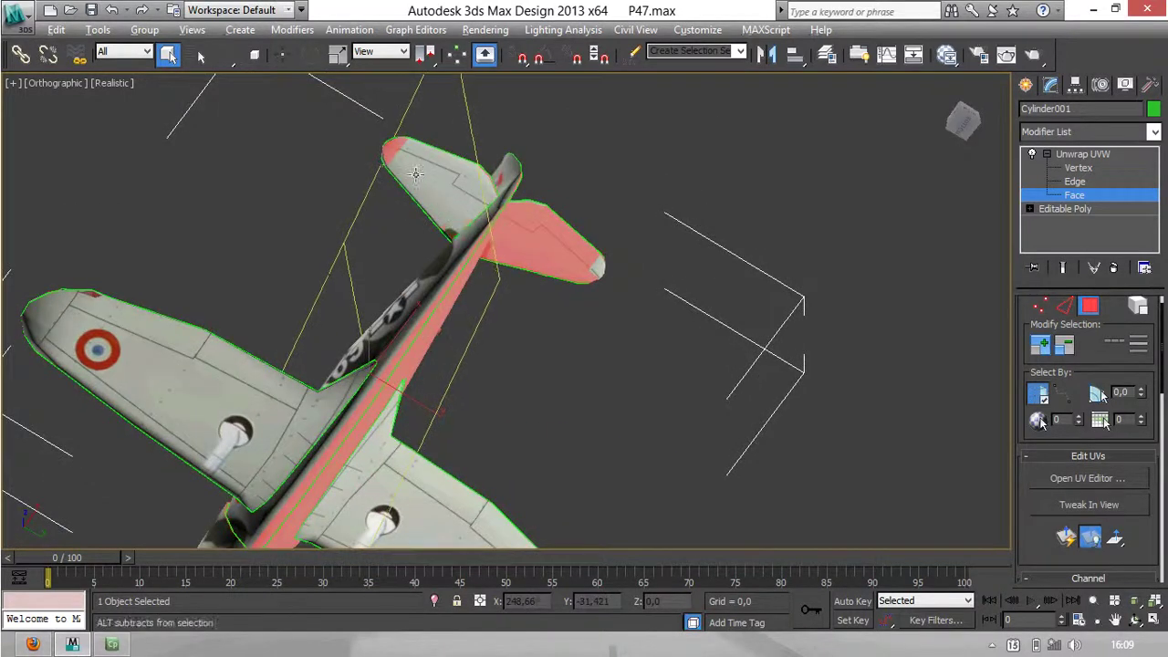
middle_click_drag(629, 280, 501, 235, "alt")
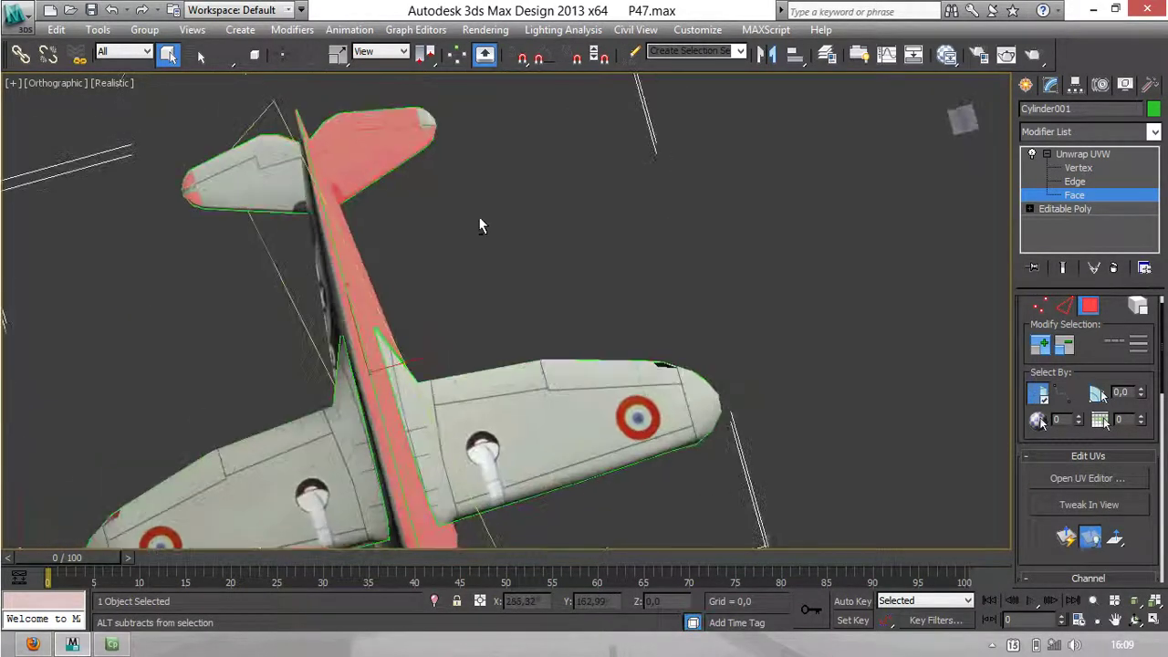
middle_click_drag(436, 167, 488, 186, "alt")
left_click_drag(545, 219, 386, 98, "alt")
left_click(375, 144, "alt")
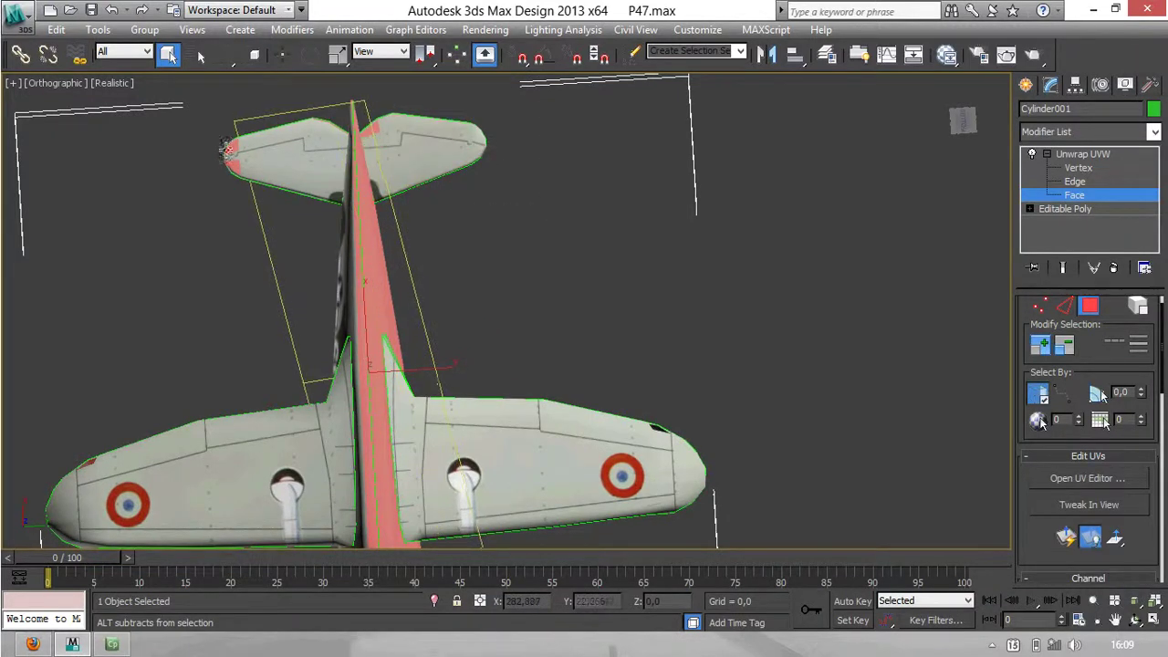
left_click(232, 146, "alt")
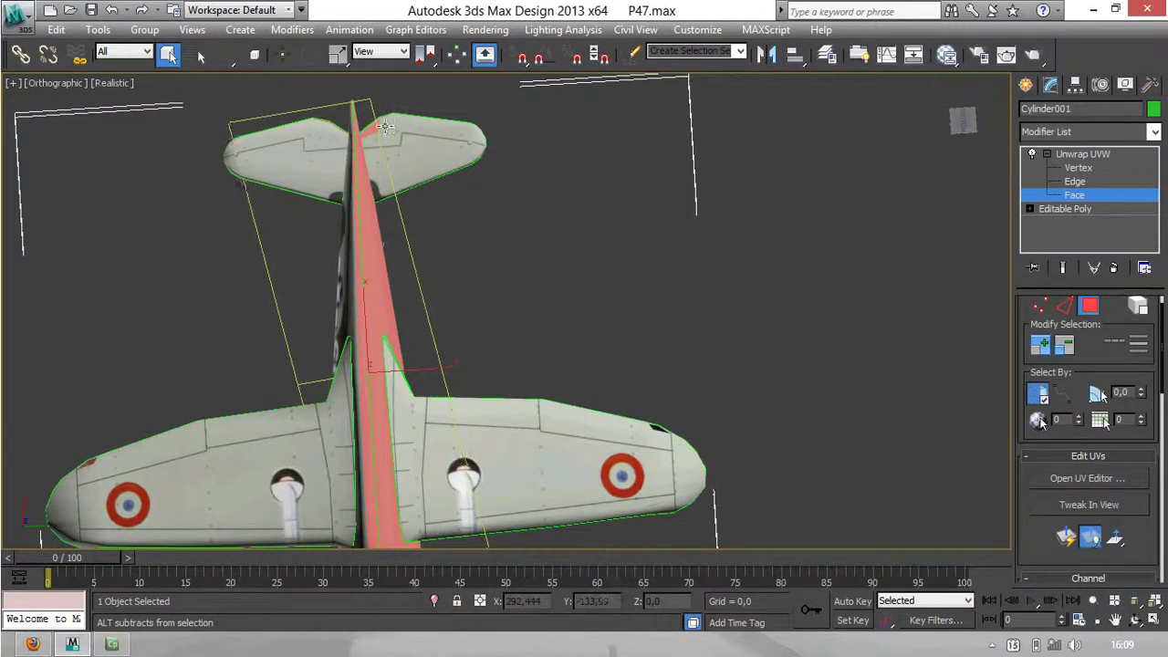
Step: Subtract the remaining stray faces of both wings, including the opposite wing's upper surface, from the selection
middle_click_drag(367, 137, 361, 282, "alt")
left_click_drag(334, 330, 35, 465)
middle_click_drag(392, 360, 417, 384, "alt")
left_click_drag(419, 370, 558, 449, "alt")
left_click_drag(525, 356, 759, 469, "alt")
middle_click_drag(499, 359, 195, 391, "alt")
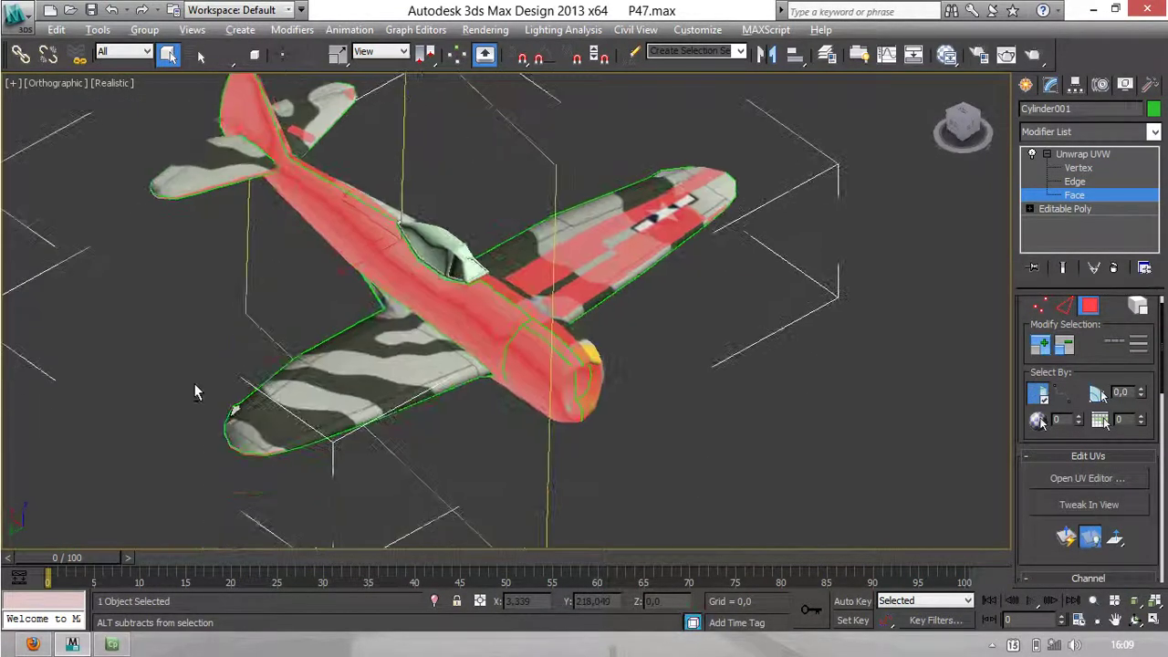
middle_click_drag(506, 370, 203, 334, "alt")
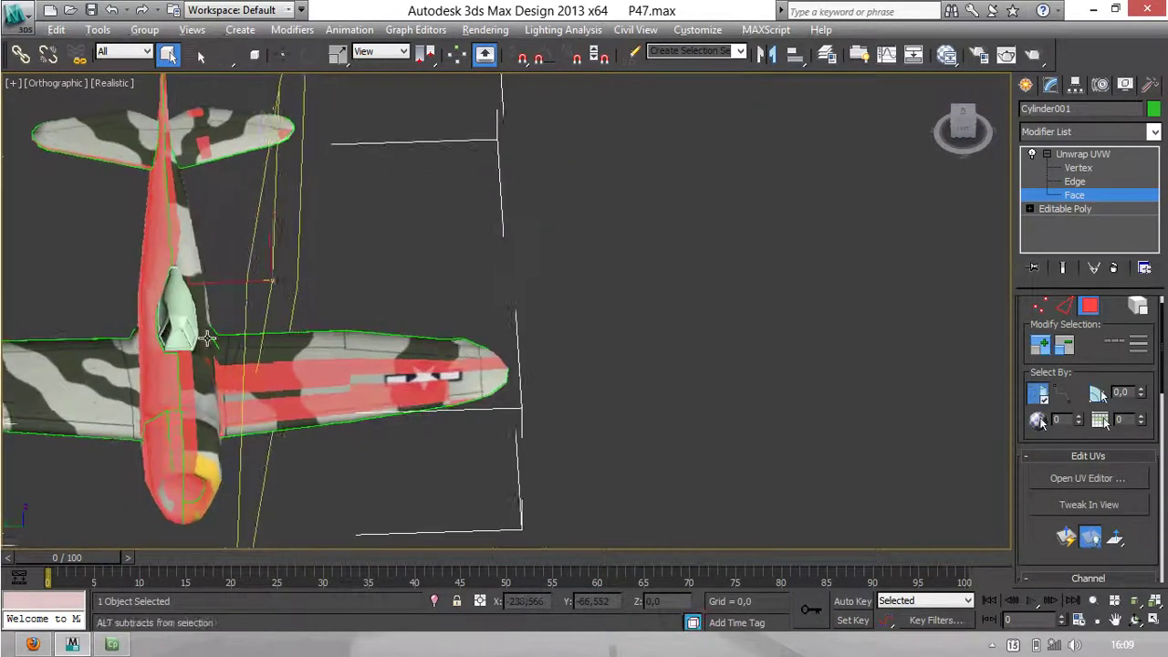
left_click_drag(575, 268, 192, 542)
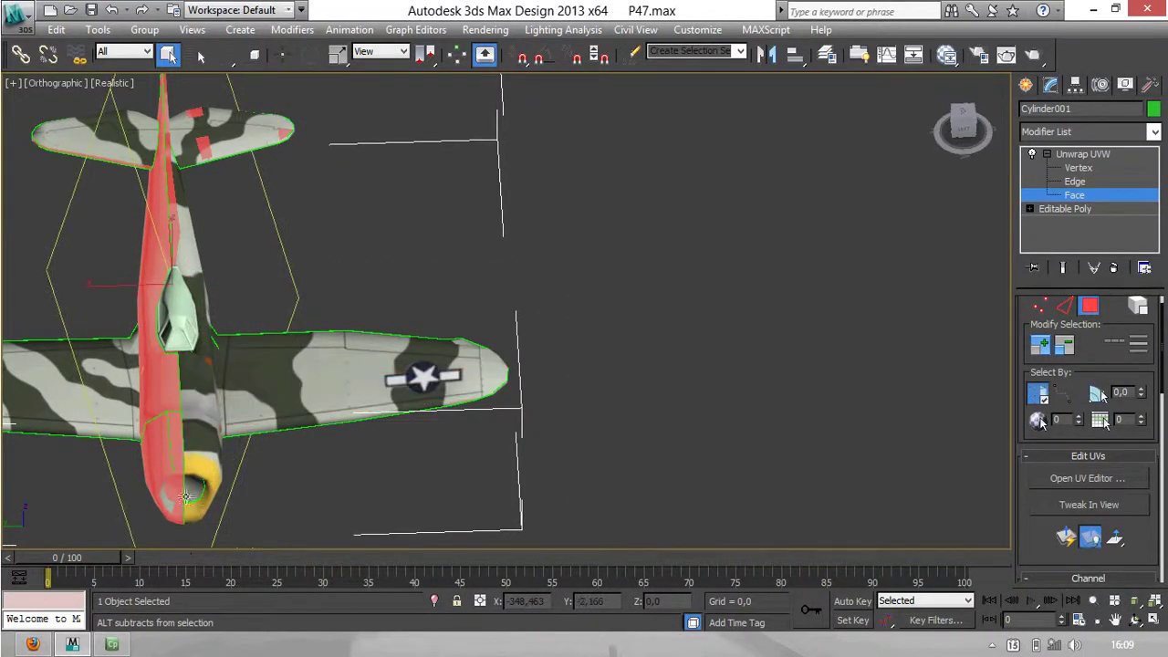
Step: Subtract the engine intake's interior faces from the selection and add the missing faces of the near half of the cowling rim
middle_click_drag(162, 479, 571, 297, "alt")
left_click(561, 291, "alt")
left_click(538, 288, "alt")
left_click(537, 313, "alt")
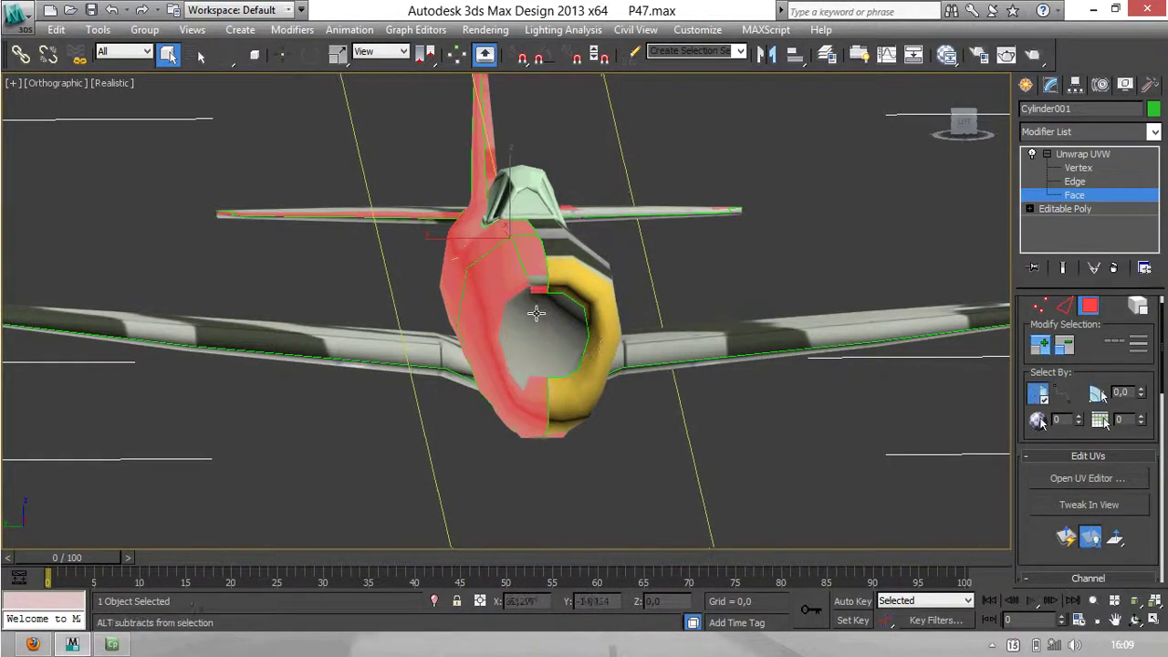
left_click(537, 285, "alt")
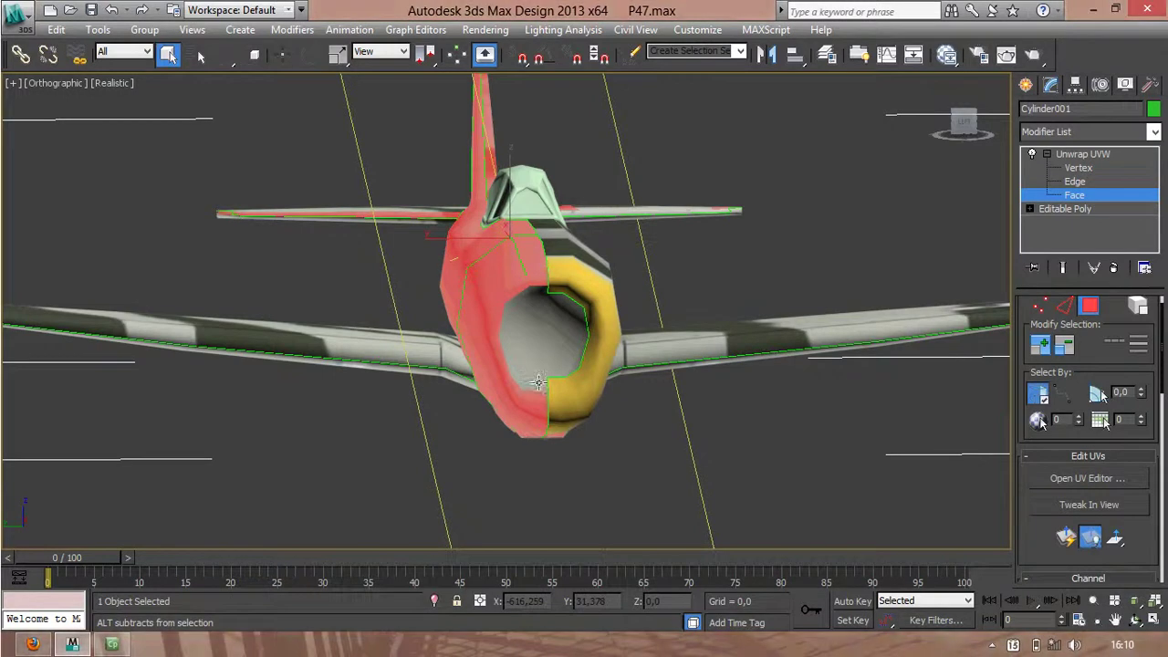
middle_click_drag(536, 384, 484, 383, "alt")
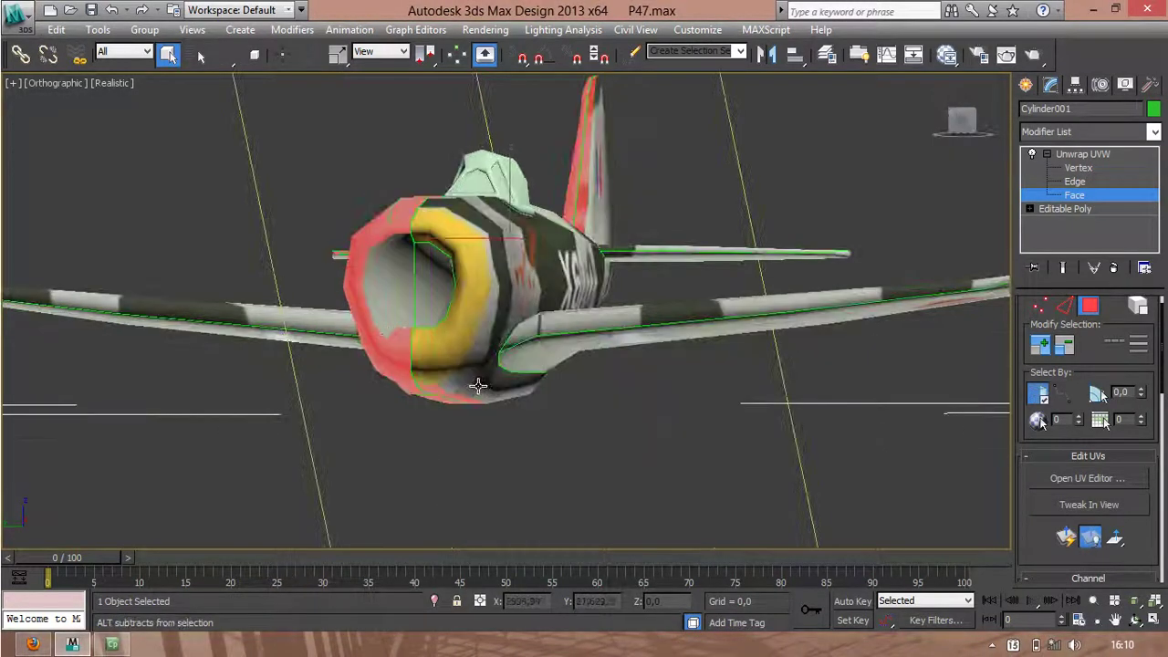
left_click(389, 333, "alt")
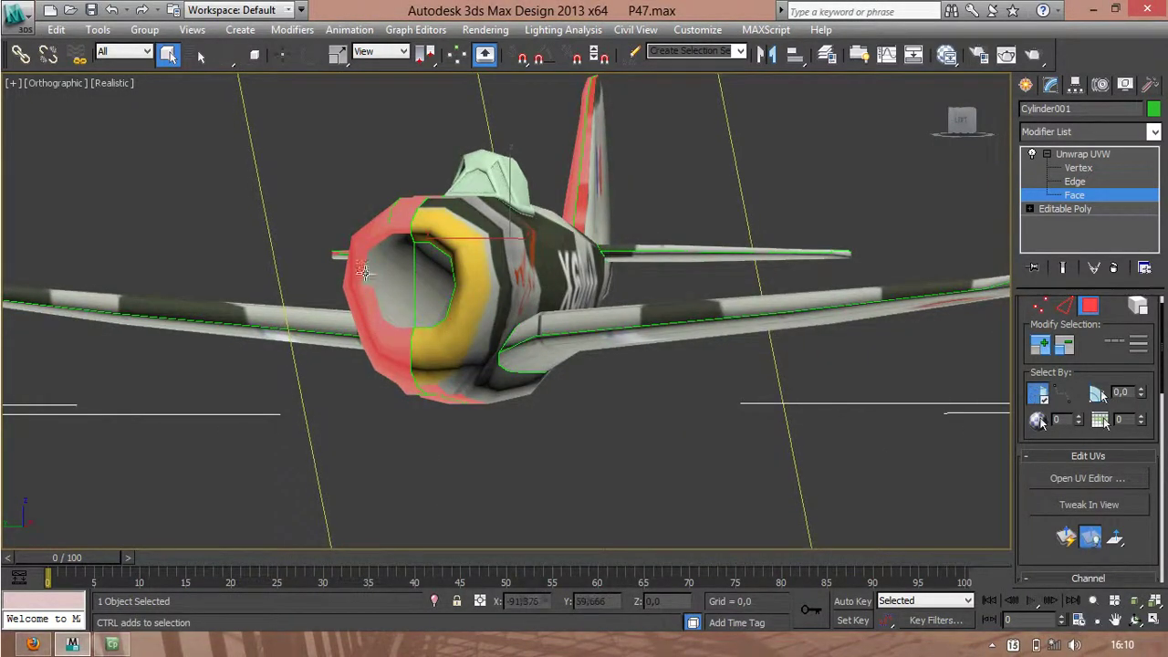
left_click(368, 279, "ctrl")
left_click(377, 249, "ctrl")
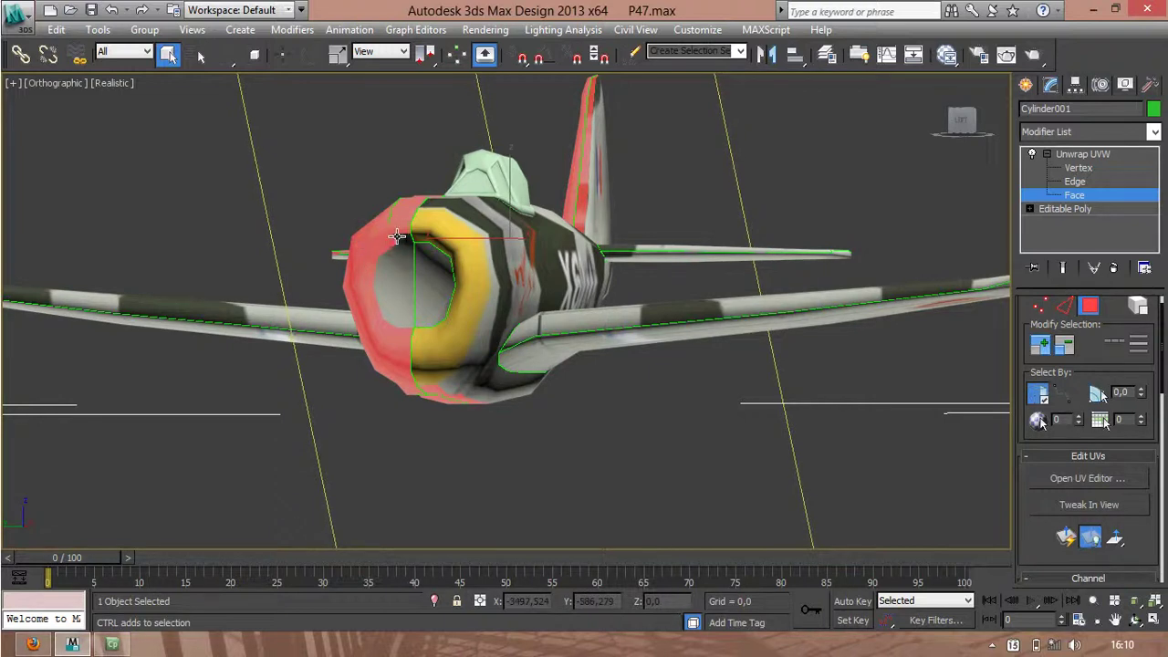
Step: Subtract the opposite side's spine and fin-base faces and the tailplane's leading-edge faces from the fuselage selection
middle_click_drag(397, 237, 476, 531, "alt")
left_click_drag(668, 268, 423, 137, "alt")
left_click(446, 419, "alt")
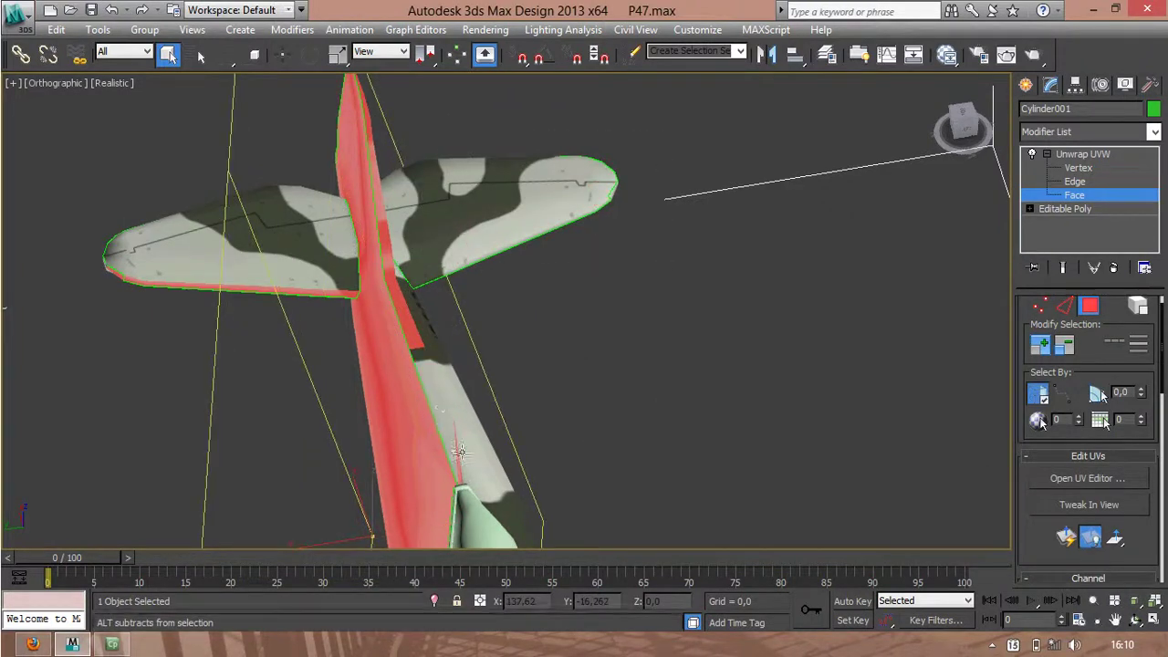
left_click(450, 441, "alt")
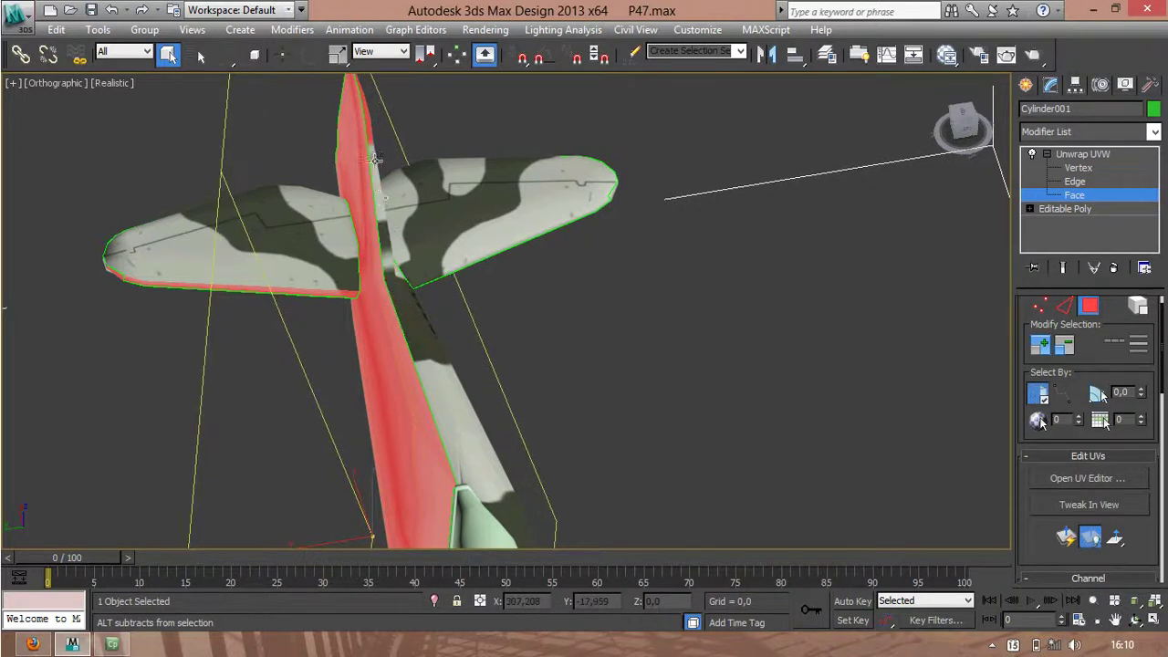
left_click_drag(320, 319, 86, 232)
Step: Subtract the stray opposite-side faces along the vertical fin's tip from the fuselage selection
middle_click_drag(468, 289, 496, 541)
middle_click_drag(424, 350, 608, 364, "alt")
scroll(608, 363, "up", 3)
middle_click_drag(588, 496, 568, 287)
scroll(568, 287, "up", 8)
middle_click_drag(684, 268, 410, 386)
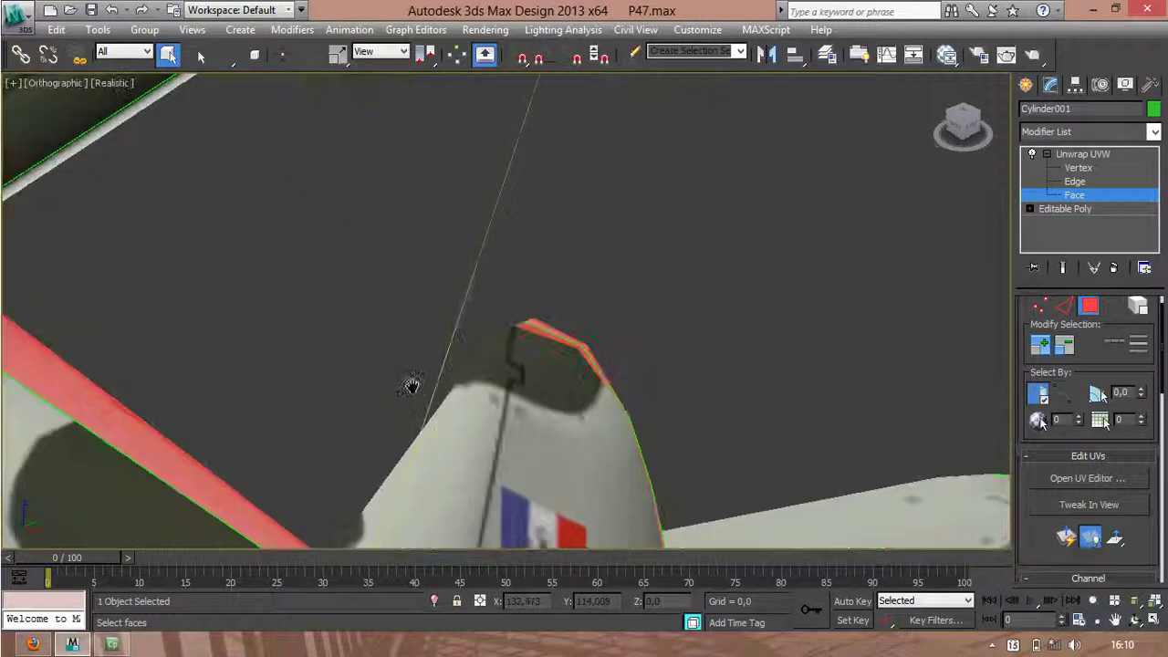
scroll(514, 352, "up", 5)
left_click(596, 356, "alt")
left_click(615, 373, "alt")
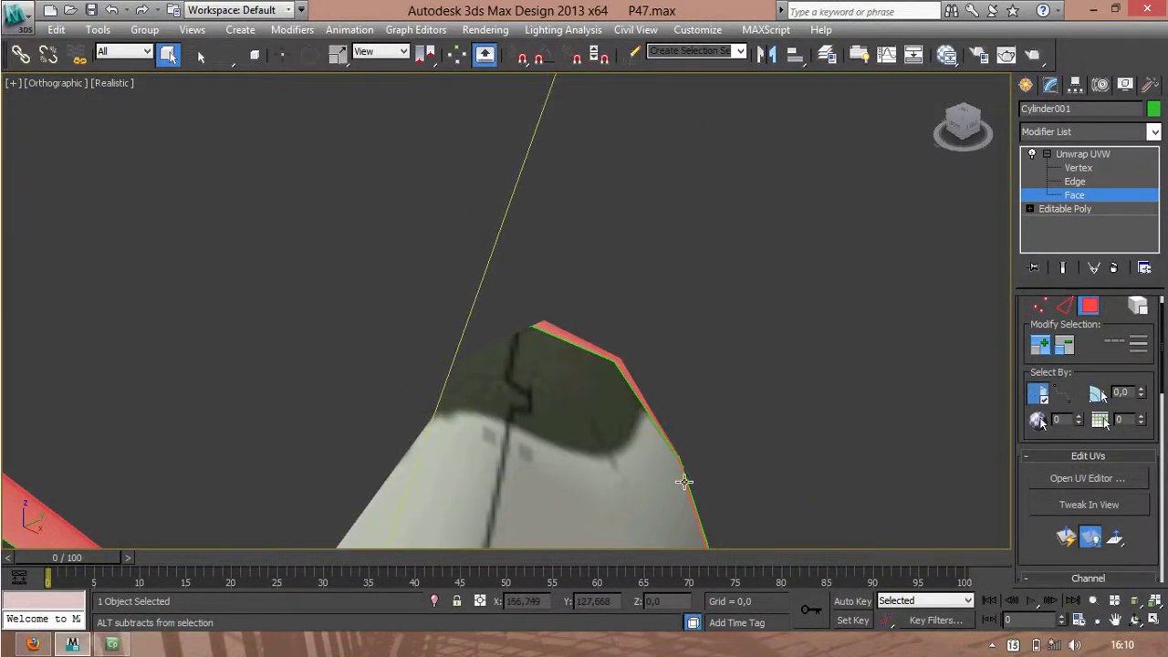
Step: Save the fuselage faces as the named selection set FuselajeDer and apply a planar projection aligned to the Y axis
scroll(608, 398, "down", 7)
middle_click_drag(316, 405, 461, 333, "alt")
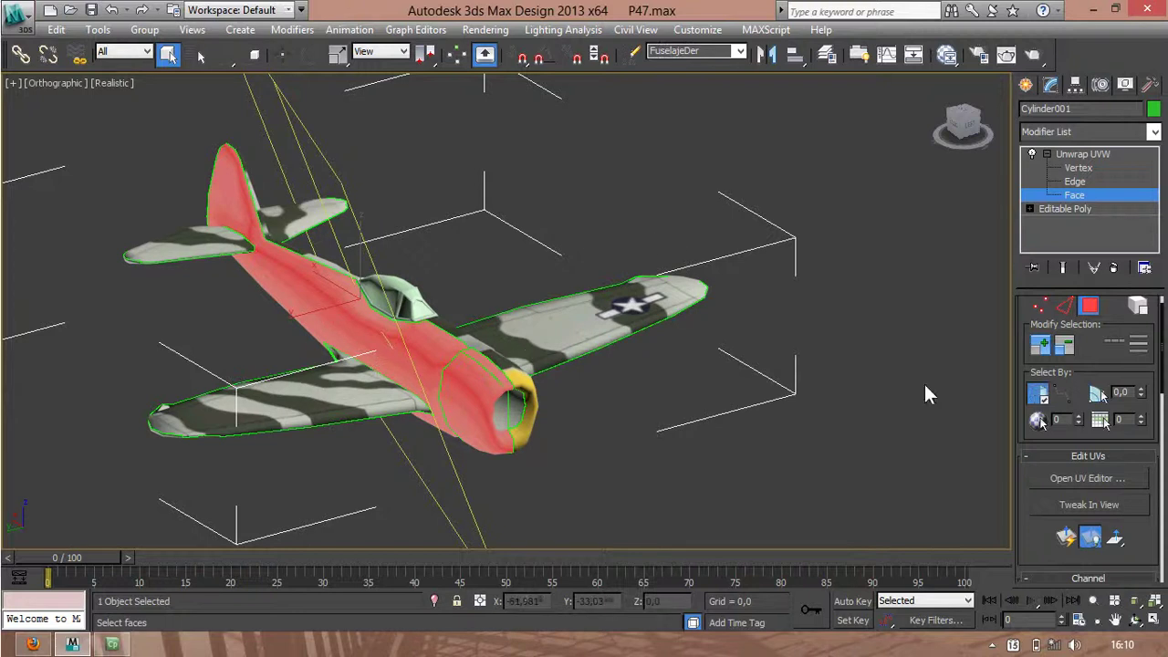
left_click_drag(1024, 545, 1009, 408)
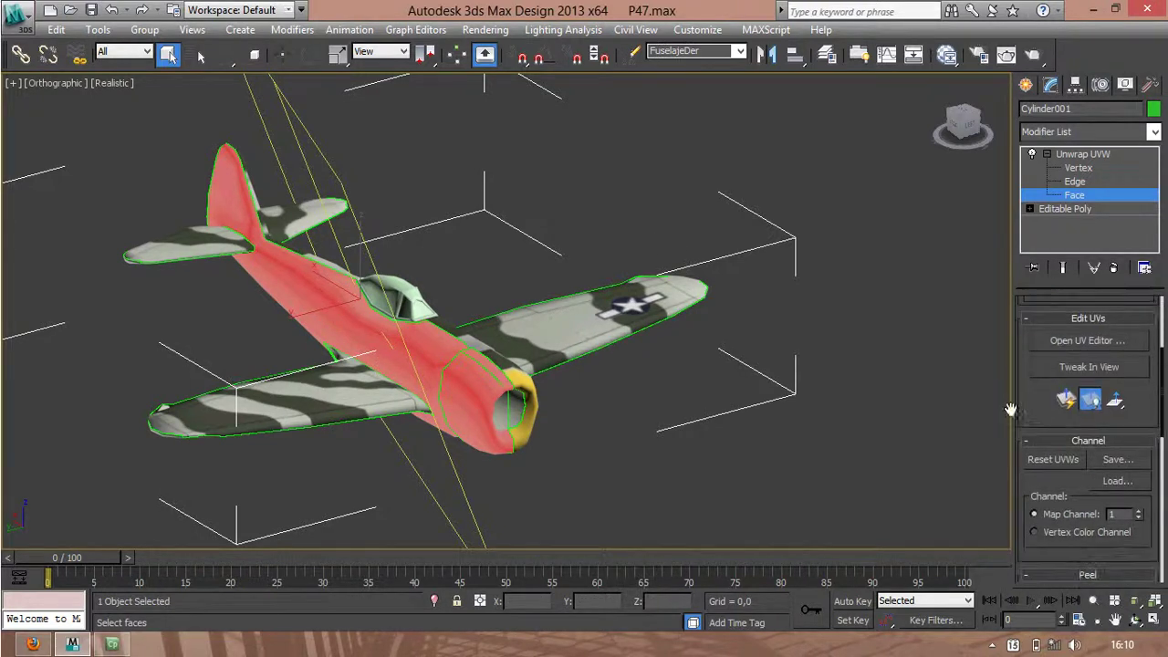
scroll(1051, 494, "down", 3)
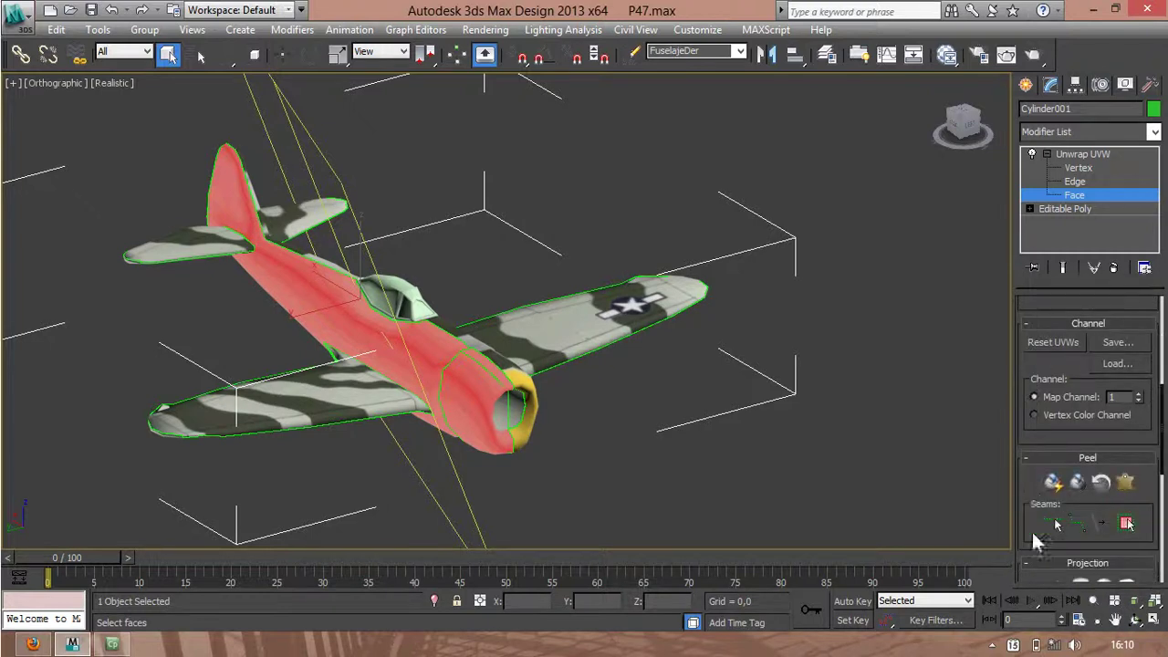
scroll(1032, 537, "down", 3)
left_click(1055, 493)
left_click_drag(1023, 338, 1040, 639)
left_click_drag(1082, 308, 1098, 445)
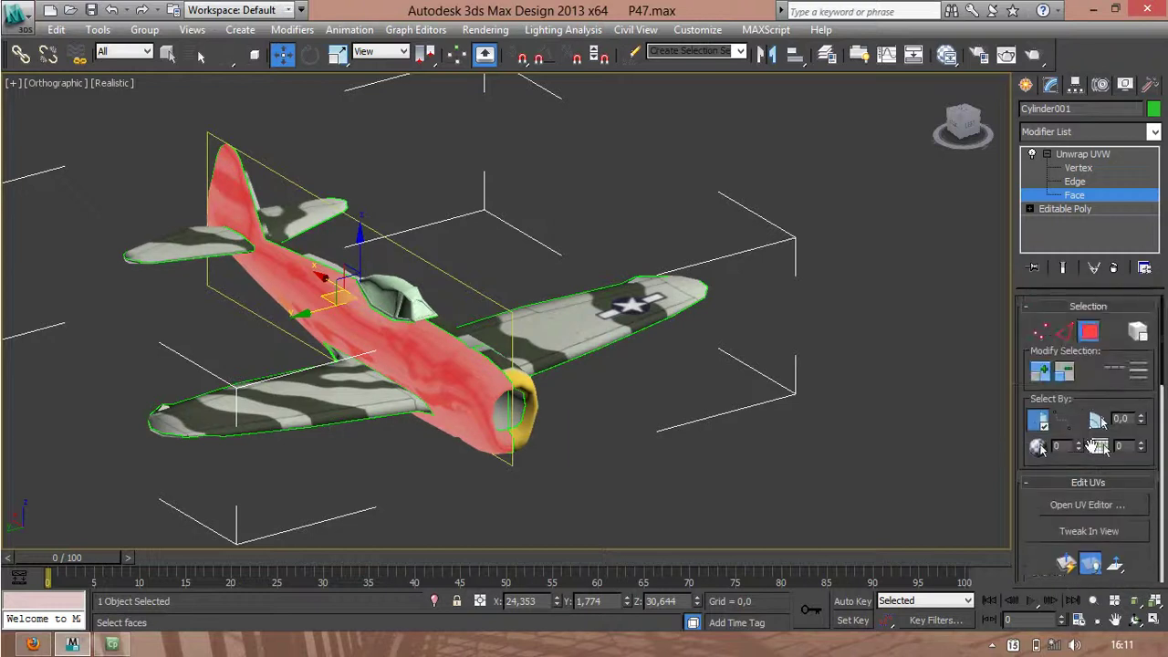
Step: Open the newly projected fuselage faces in a maximised UV editor
scroll(1092, 493, "down", 1)
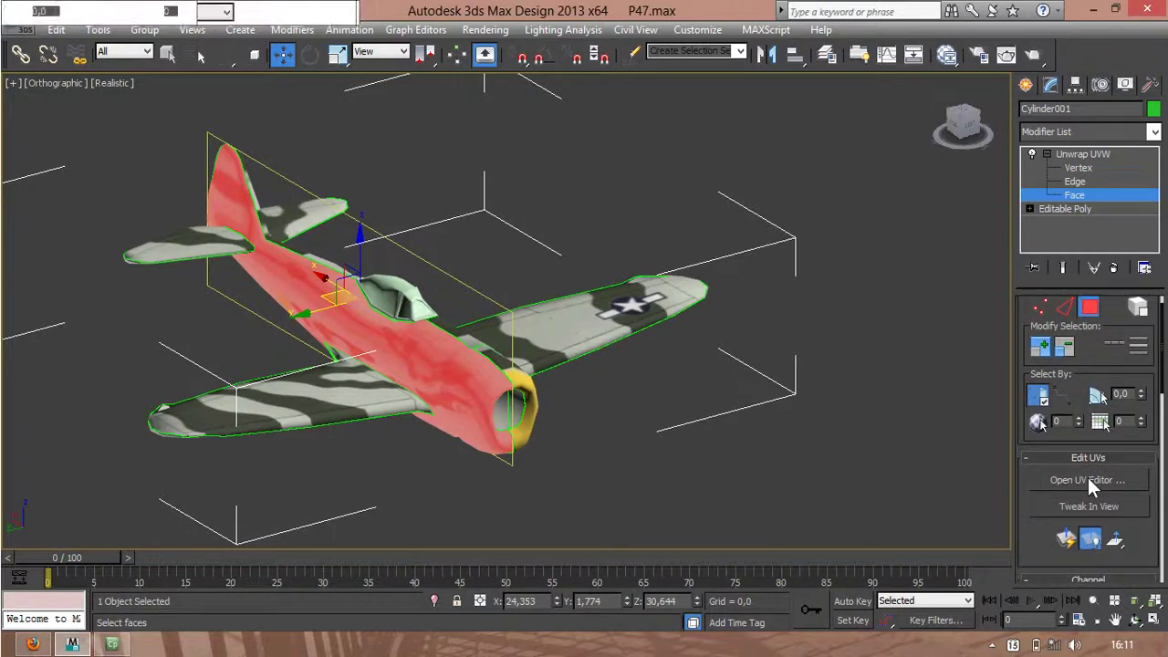
left_click(1088, 481)
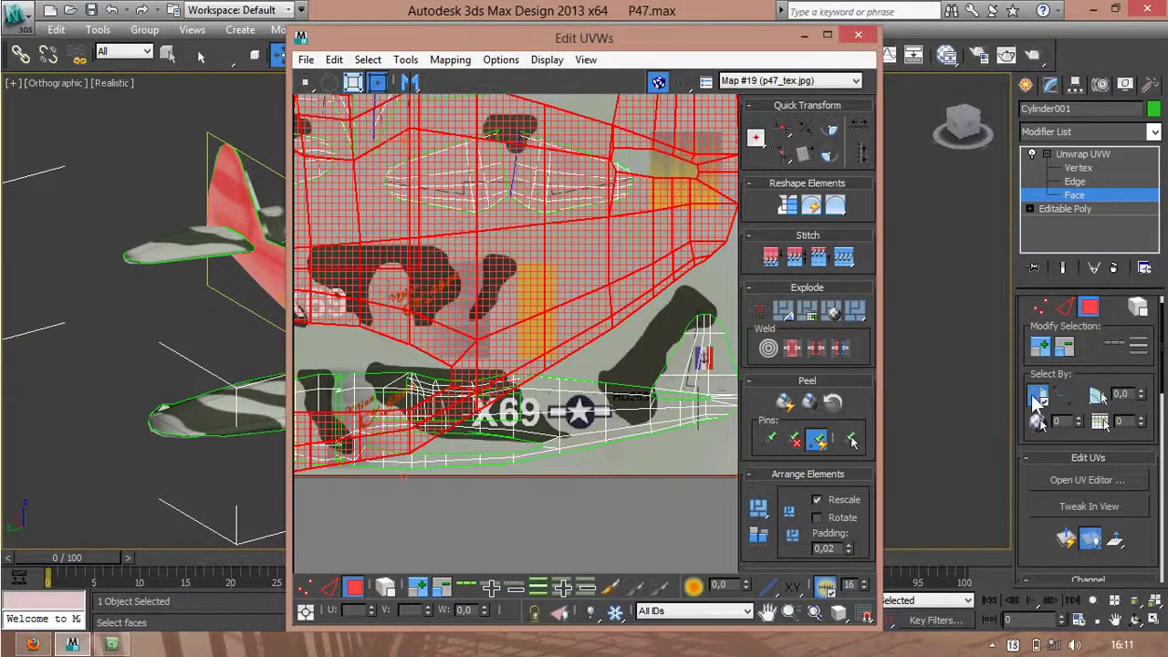
left_click(1083, 479)
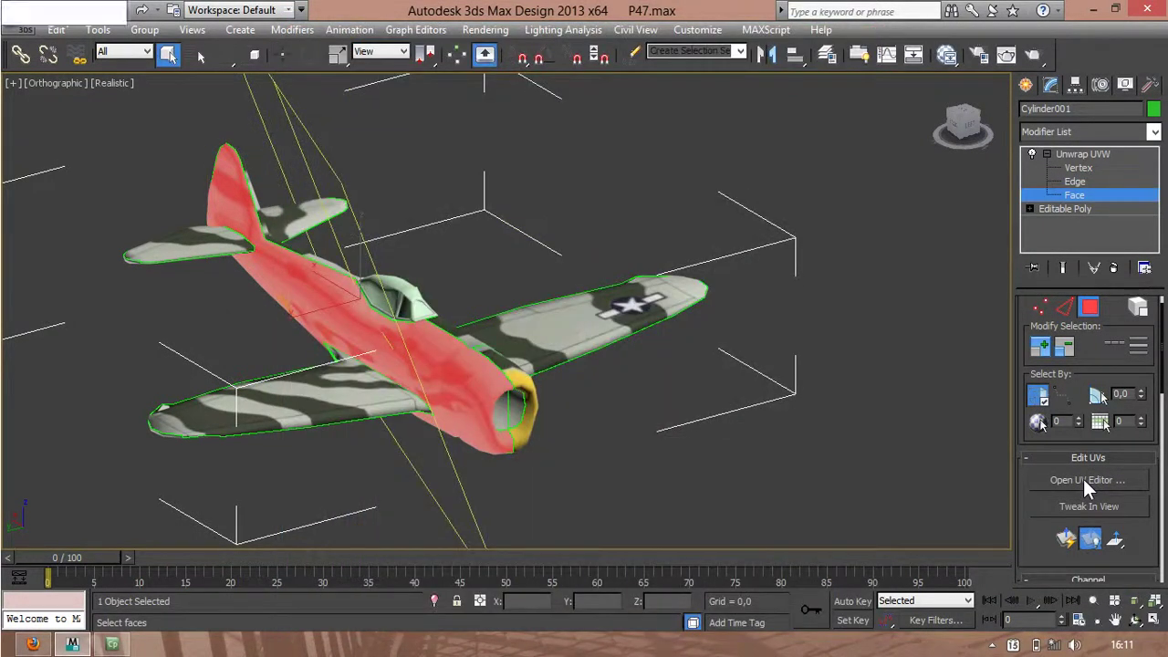
left_click(1086, 483)
left_click(826, 33)
scroll(507, 313, "down", 3)
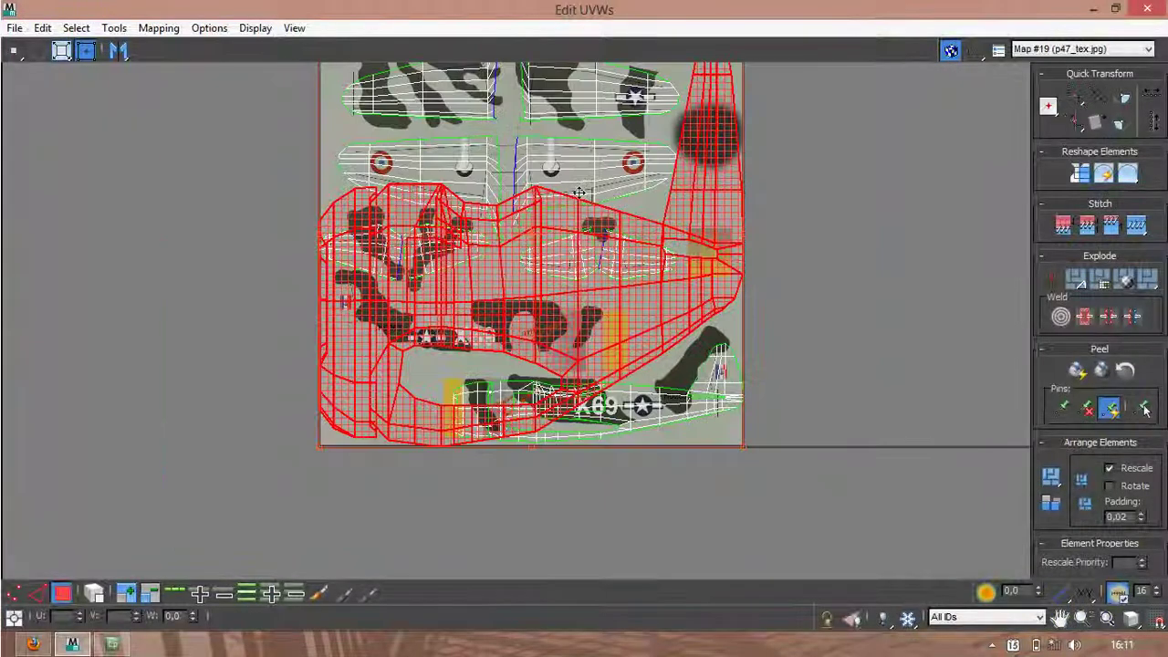
Step: Scale the fuselage UV island down in width and height to about the size of the upper fuselage artwork
left_click_drag(724, 79, 593, 411)
middle_click_drag(506, 347, 526, 301)
scroll(526, 301, "up", 2)
left_click_drag(447, 416, 463, 212)
scroll(518, 262, "up", 2)
middle_click_drag(514, 269, 568, 342)
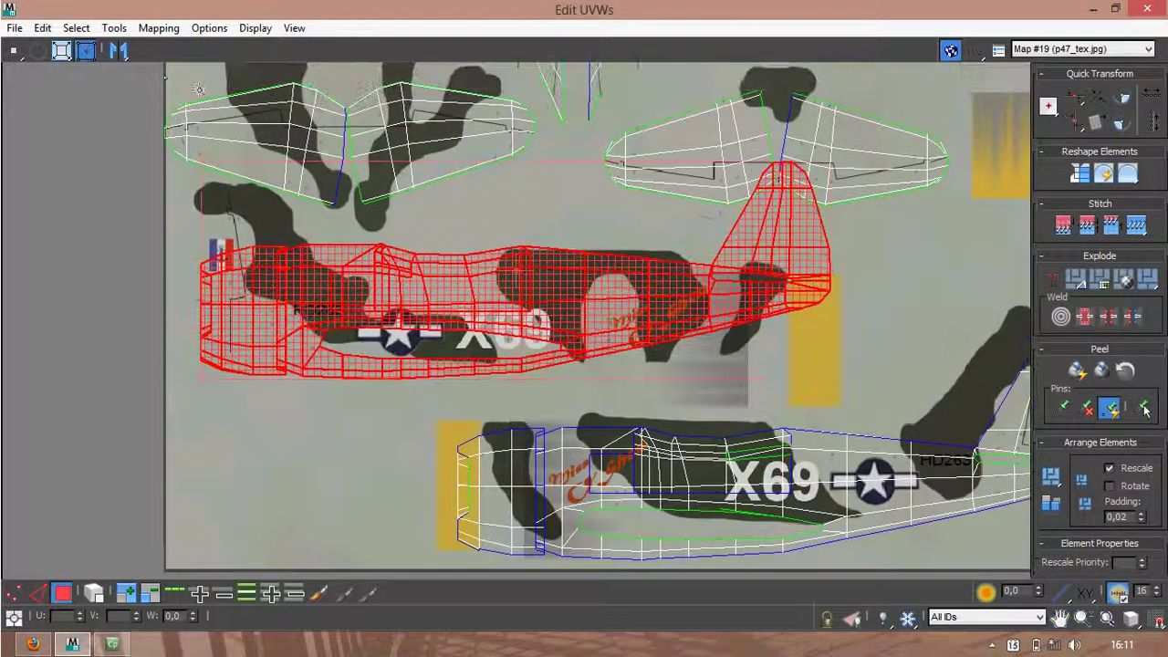
Step: Mirror the fuselage UV island horizontally, then move and slightly widen it over the upper fuselage artwork
left_click(116, 51)
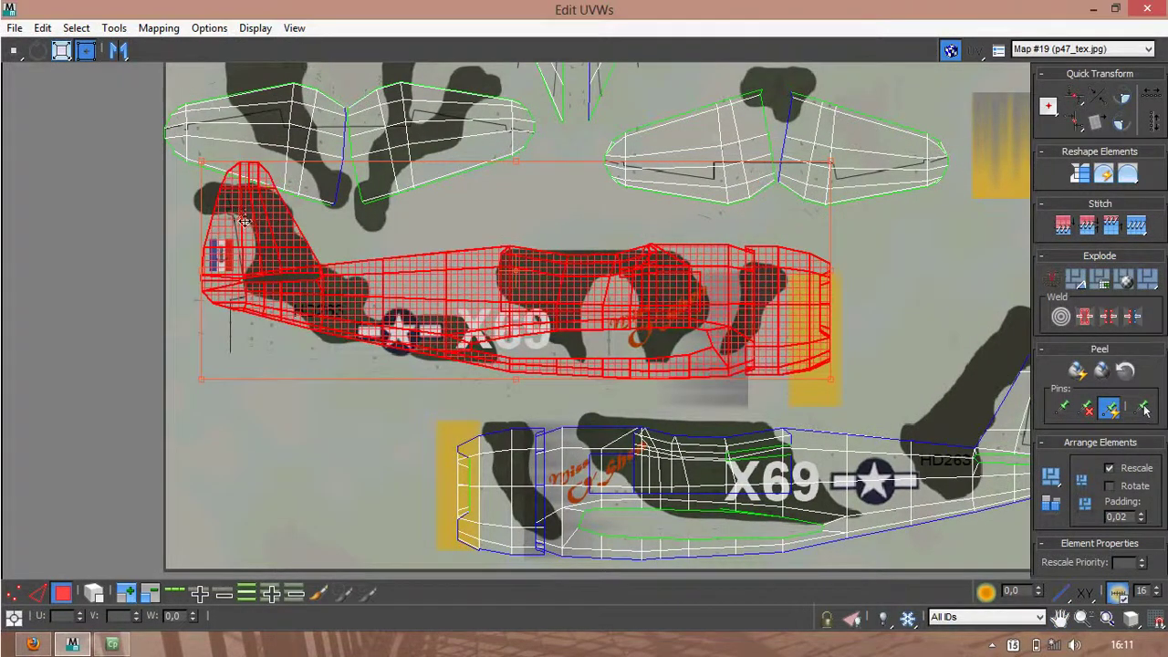
left_click_drag(270, 224, 237, 248)
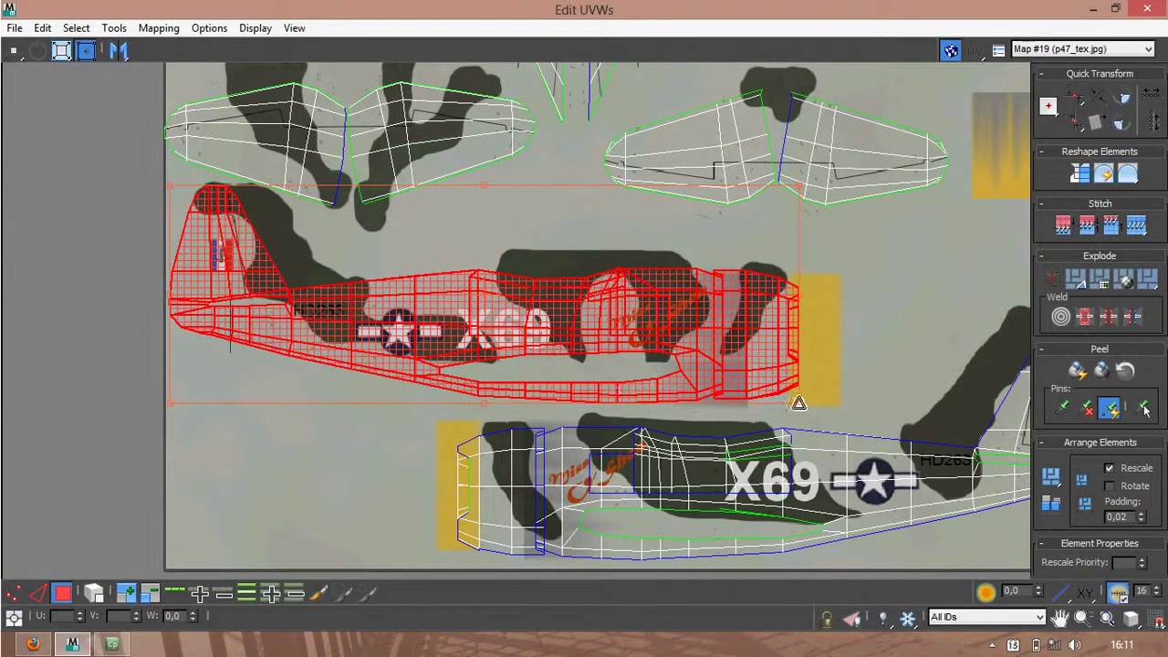
left_click_drag(803, 405, 811, 403)
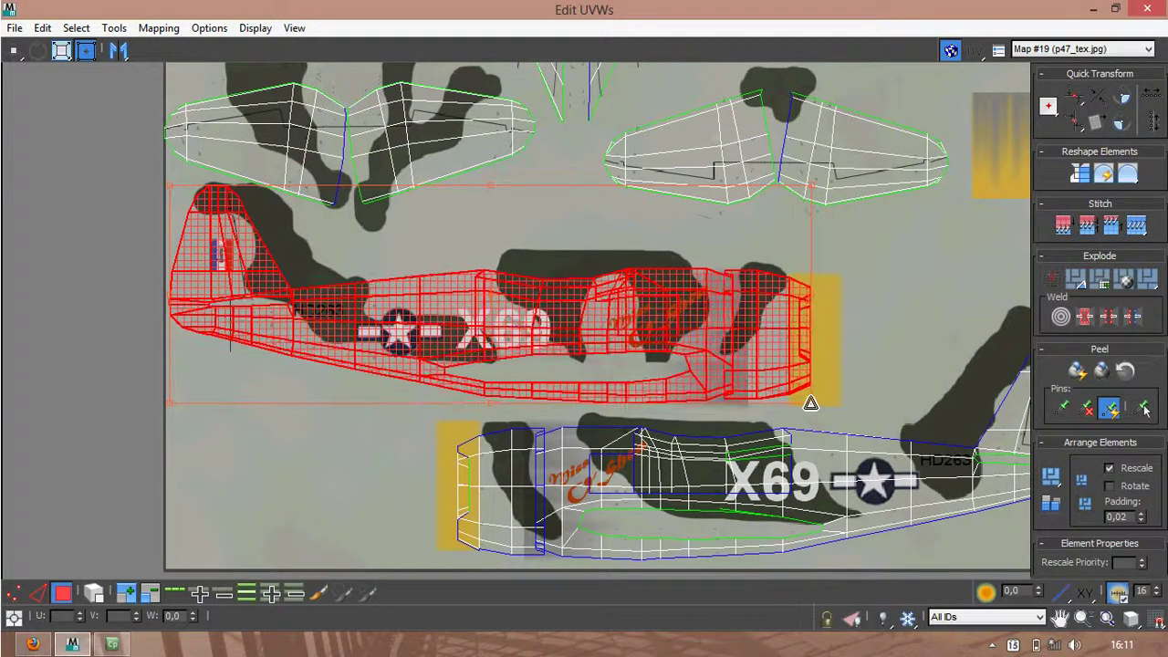
Step: Fine-tune the fuselage UV island's height so the fin's top edge fits the tail camouflage
scroll(554, 318, "up", 3)
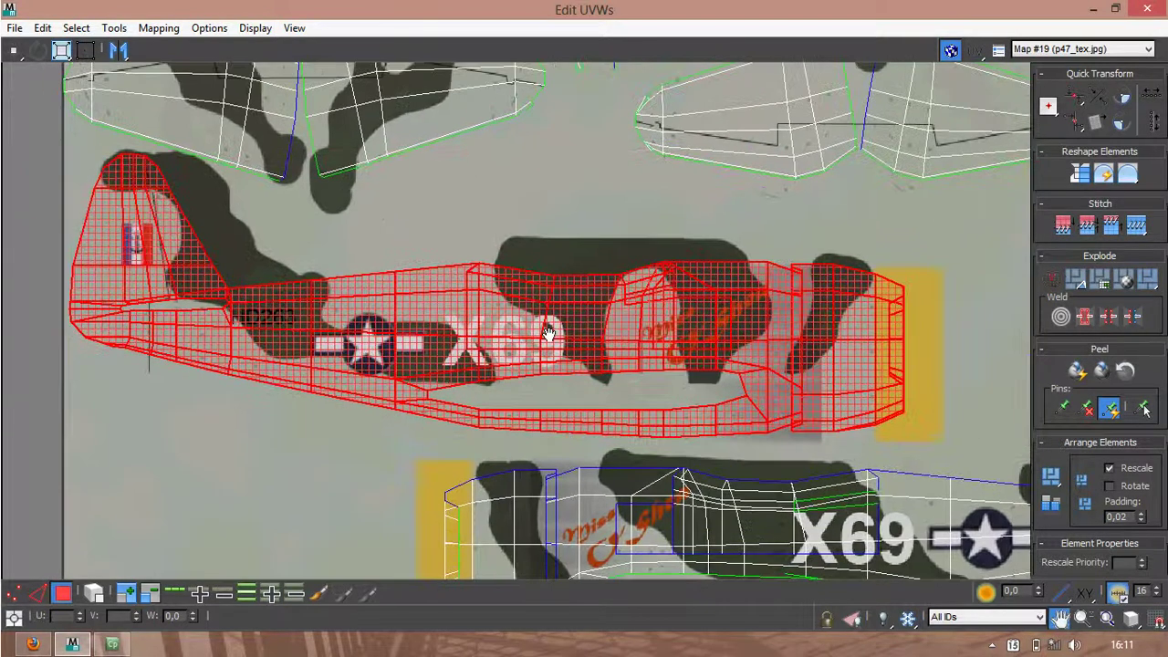
middle_click_drag(548, 335, 676, 383)
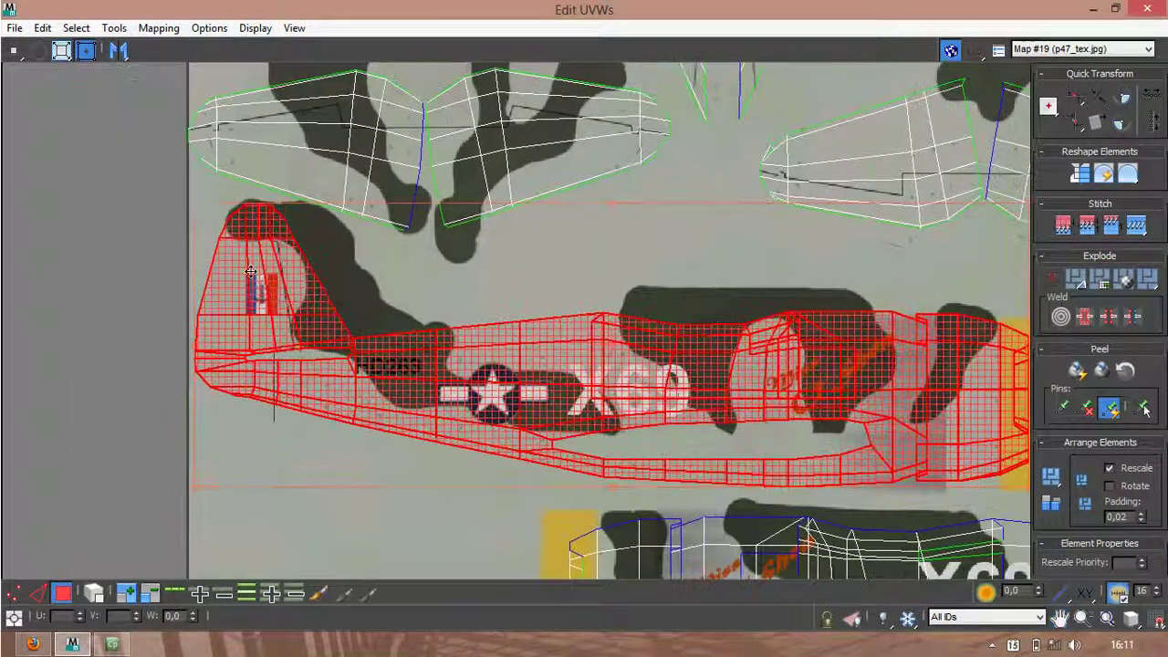
scroll(233, 221, "up", 3)
middle_click_drag(233, 221, 235, 247)
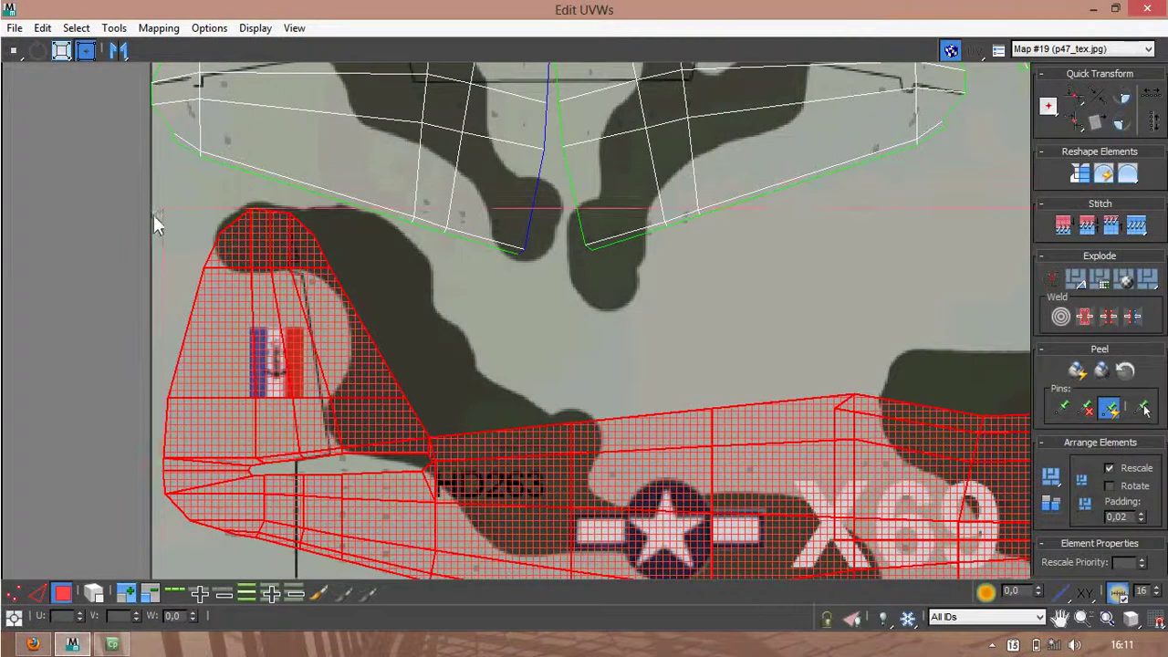
left_click_drag(163, 215, 163, 221)
middle_click_drag(630, 379, 320, 192)
scroll(476, 326, "down", 2)
scroll(477, 326, "down", 2)
scroll(405, 272, "down", 2)
middle_click_drag(467, 305, 409, 292)
scroll(409, 291, "down", 2)
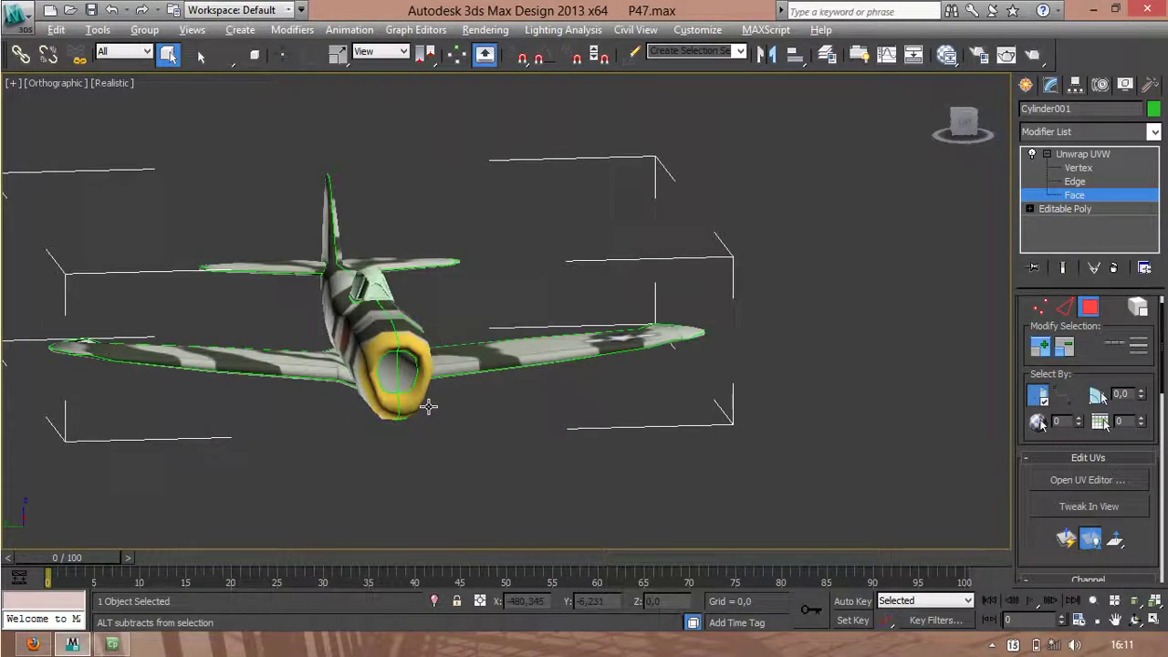
Step: Select both halves of the engine intake's interior and save them as the named selection set TomaAire
middle_click_drag(428, 406, 417, 323, "alt")
scroll(368, 344, "up", 3)
left_click(567, 329)
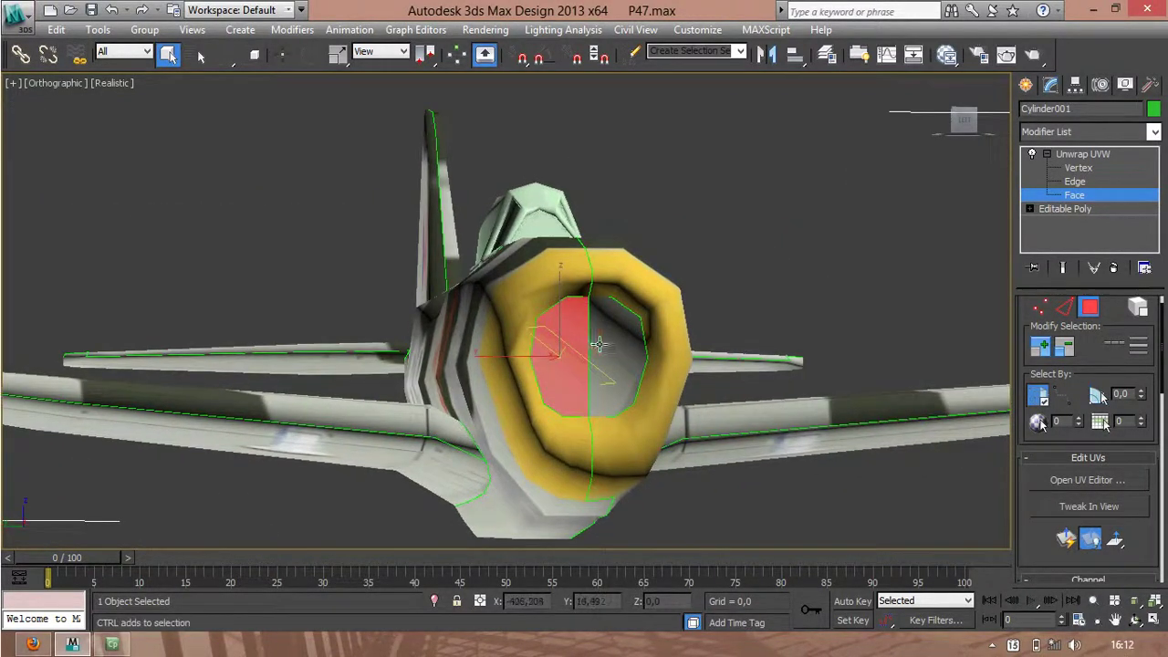
left_click(595, 347, "ctrl")
left_click(702, 49)
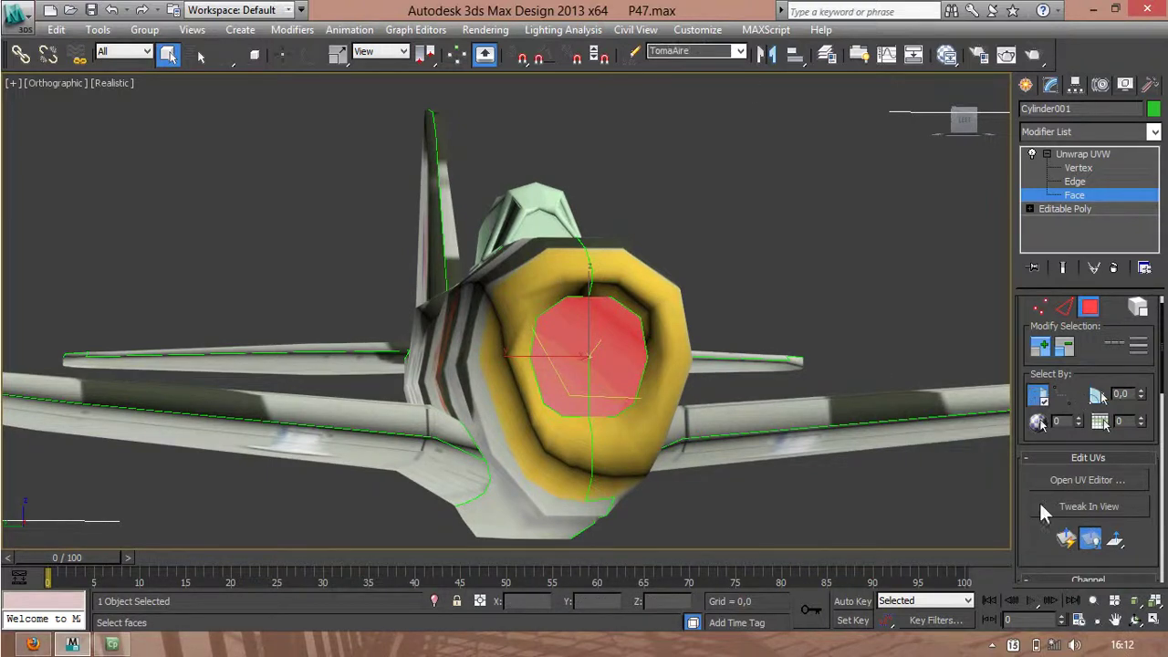
Step: Apply a planar projection aligned to the X axis to the engine intake faces
scroll(1031, 492, "down", 5)
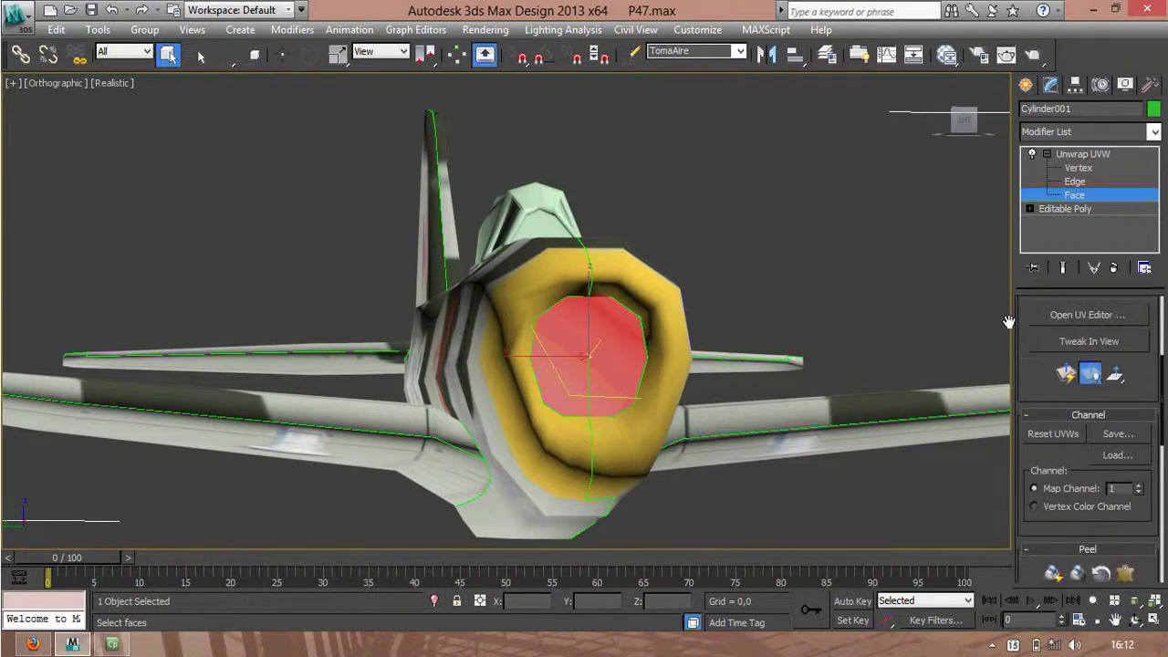
scroll(1032, 486, "down", 4)
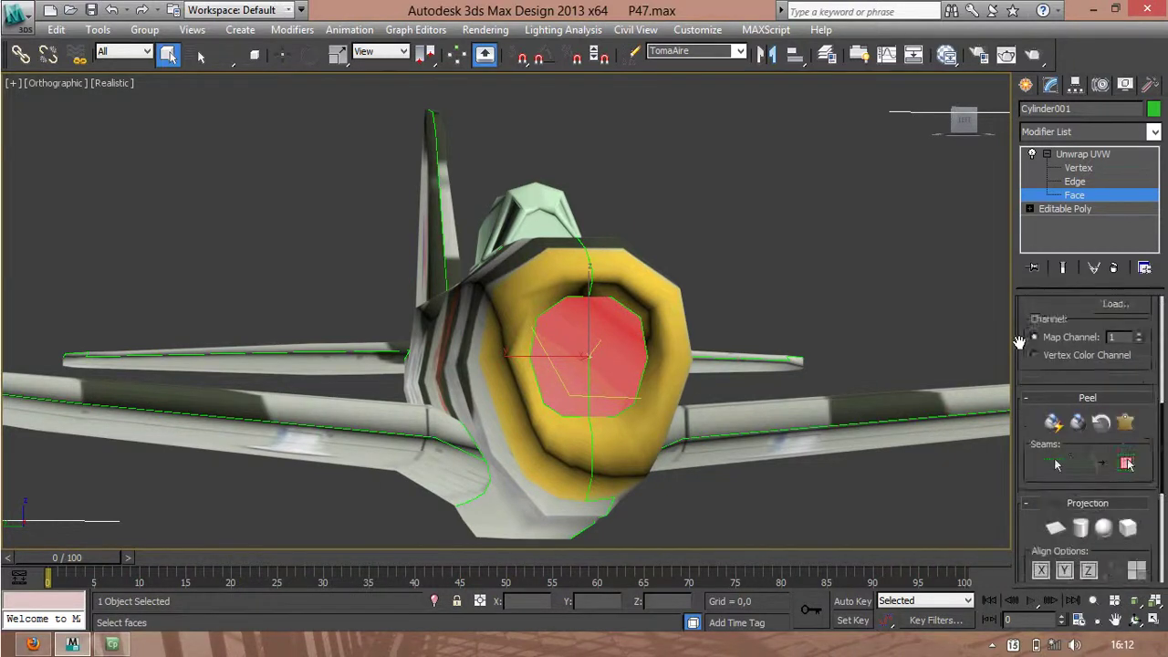
left_click(1055, 466)
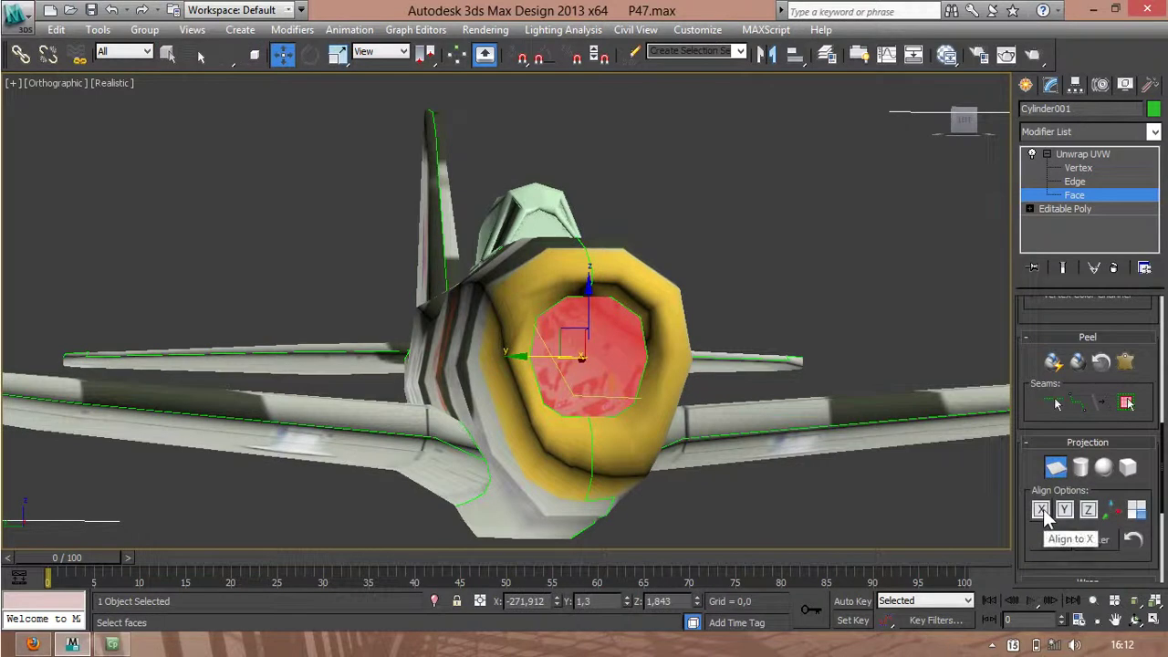
left_click(1041, 509)
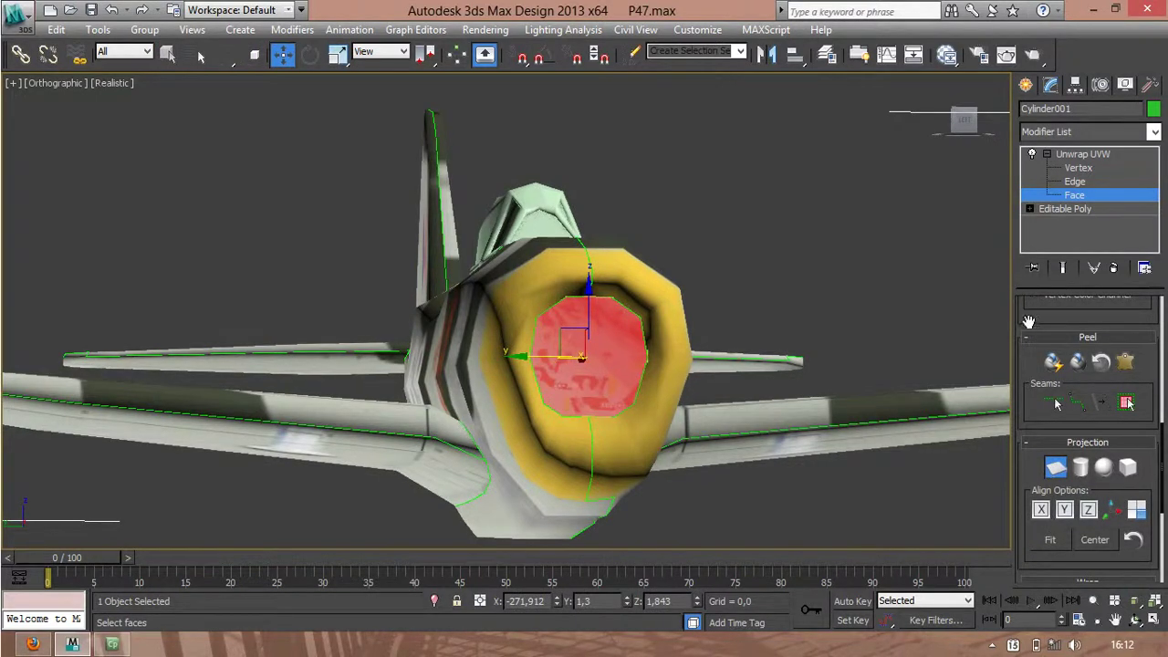
Step: Open the intake faces in a maximised UV editor with the whole texture in view
scroll(1026, 318, "up", 7)
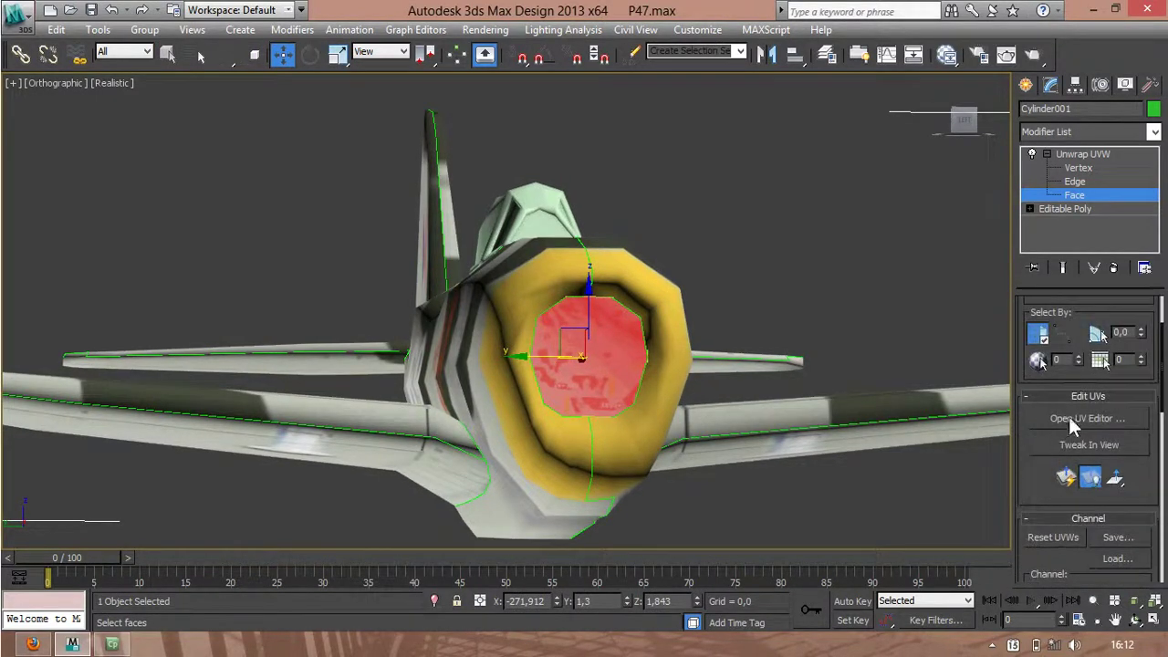
left_click(1069, 418)
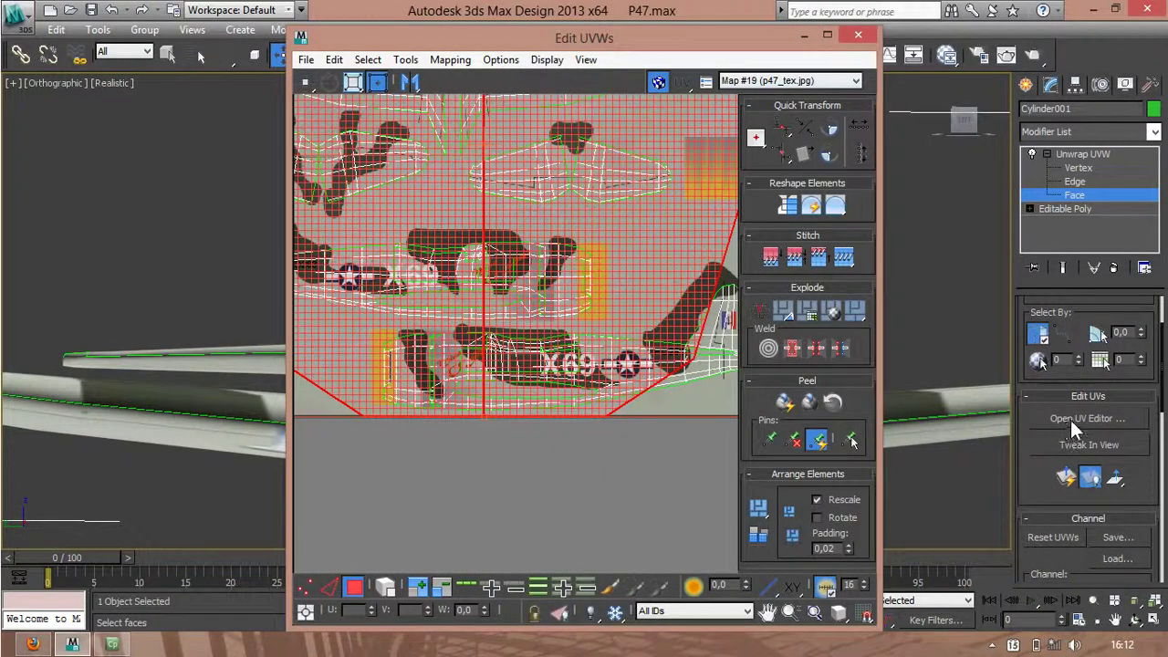
left_click(857, 34)
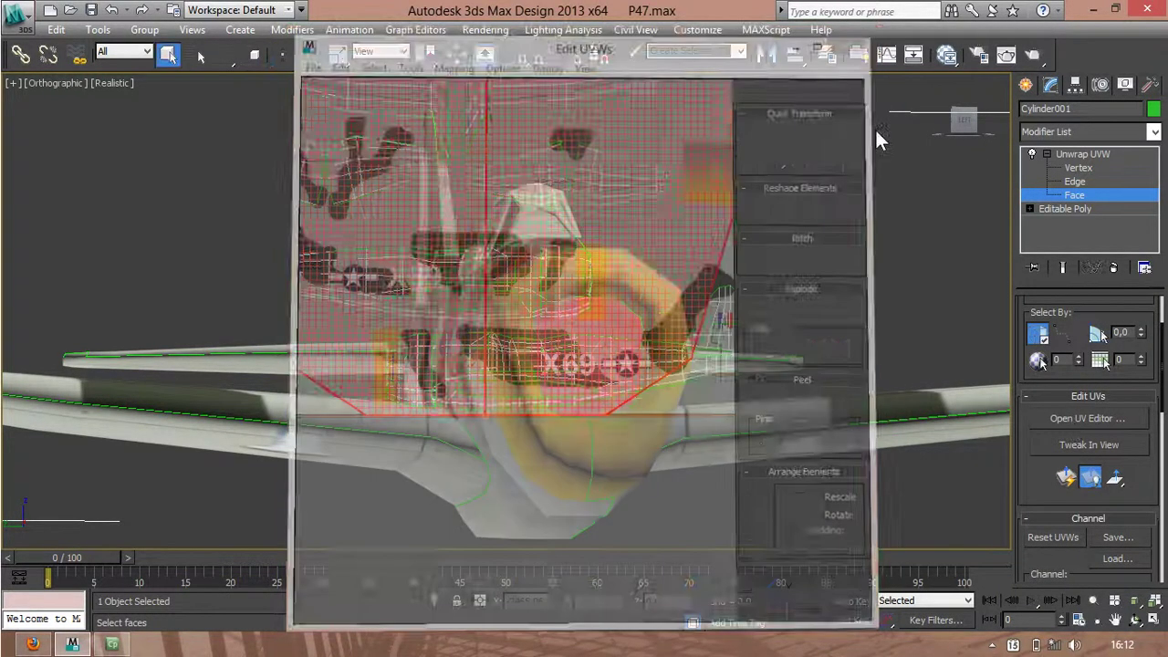
left_click(1055, 419)
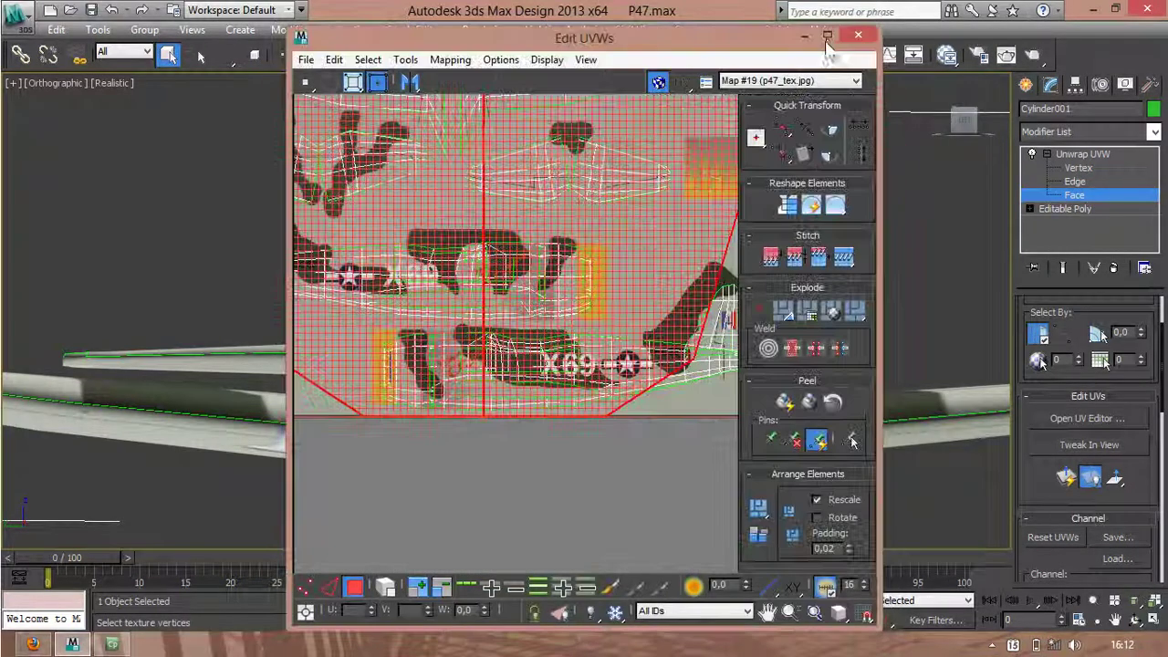
left_click(827, 37)
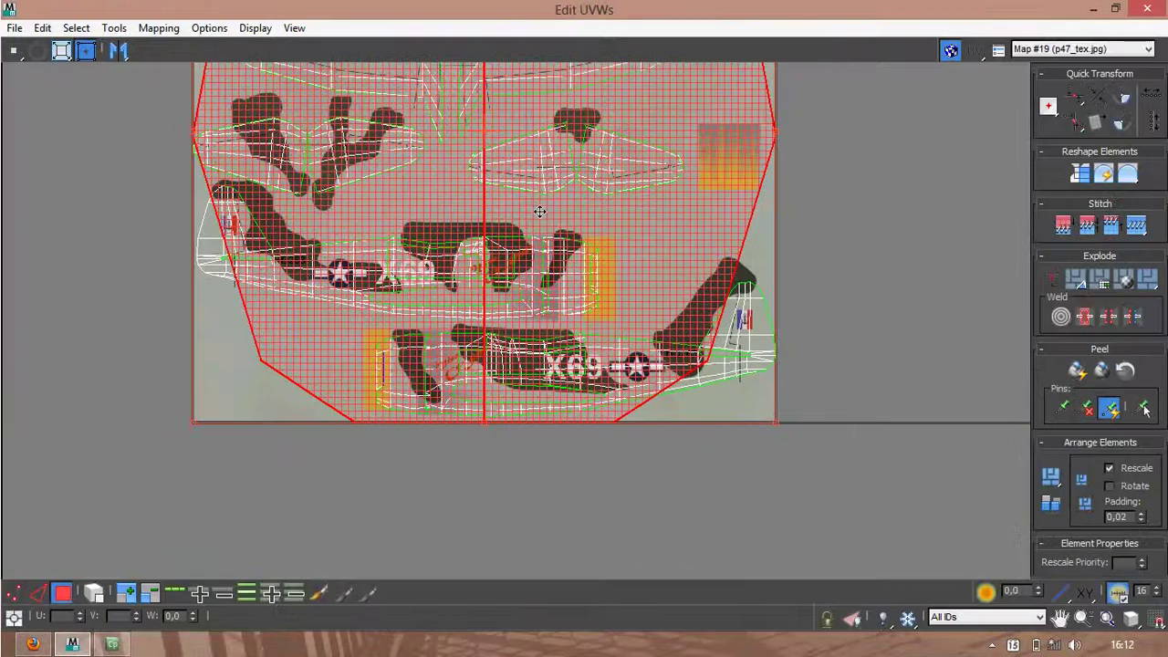
middle_click_drag(535, 215, 455, 445)
scroll(455, 445, "down", 3)
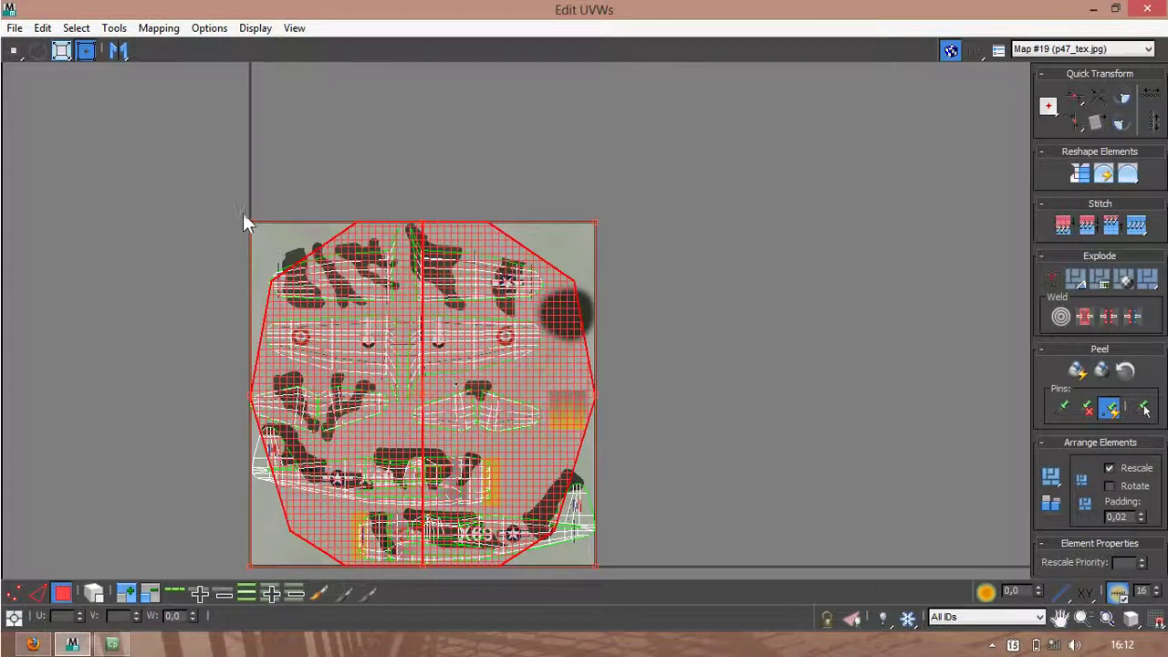
Step: Shrink the intake UV island and fit it inside the dark round patch near the texture's edge
left_click_drag(248, 219, 571, 311)
scroll(575, 321, "up", 10)
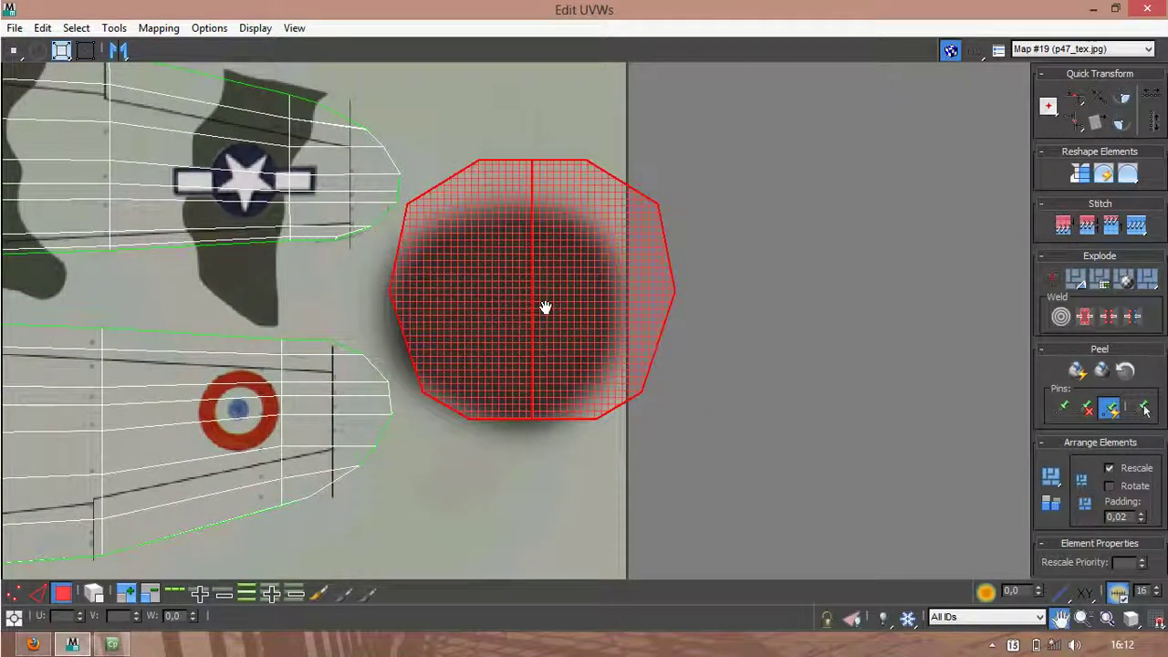
left_click_drag(509, 309, 484, 316)
left_click_drag(670, 150, 602, 219)
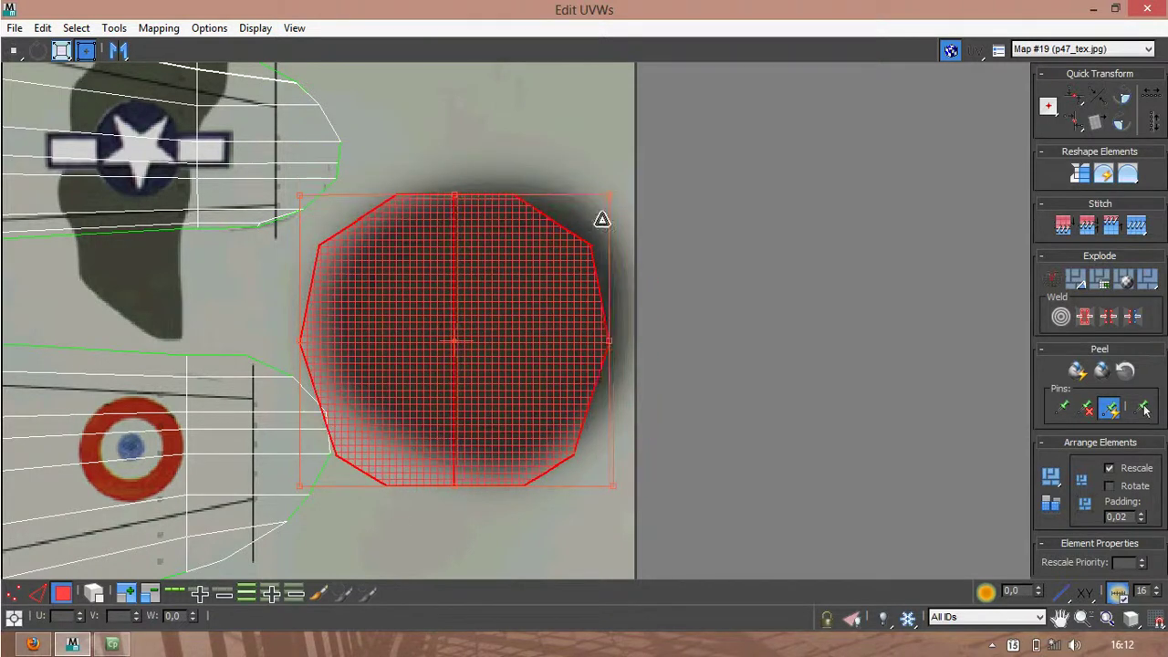
left_click_drag(300, 486, 356, 448)
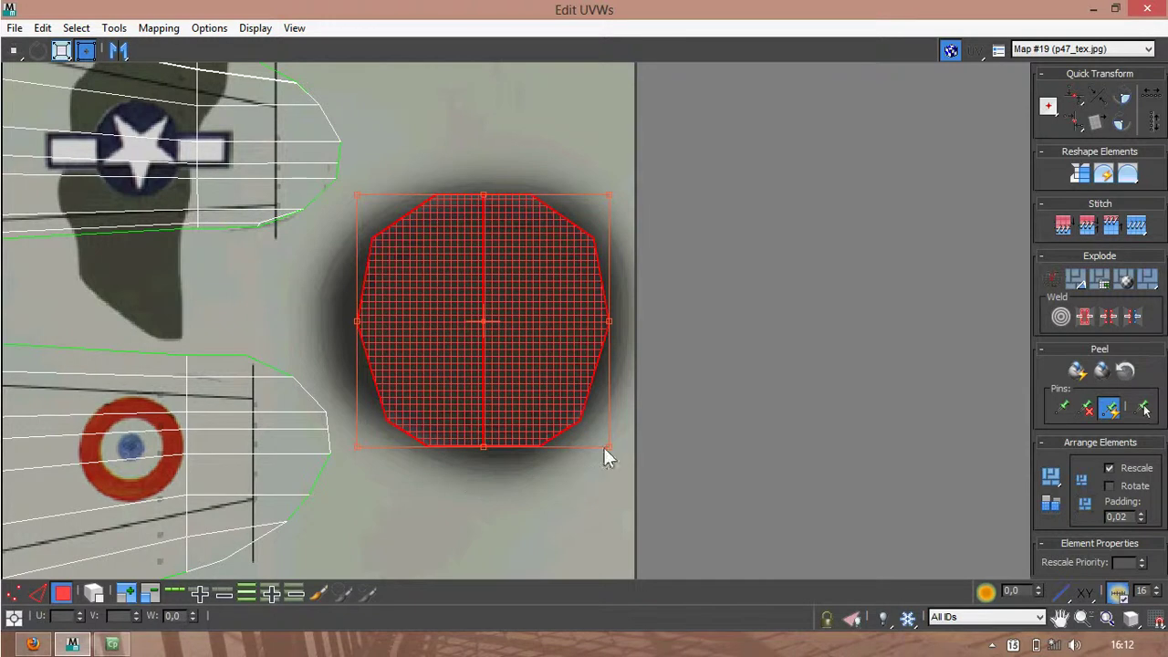
Step: Narrow the intake UV island slightly and centre it on the dark round patch of the texture
left_click_drag(607, 448, 591, 444)
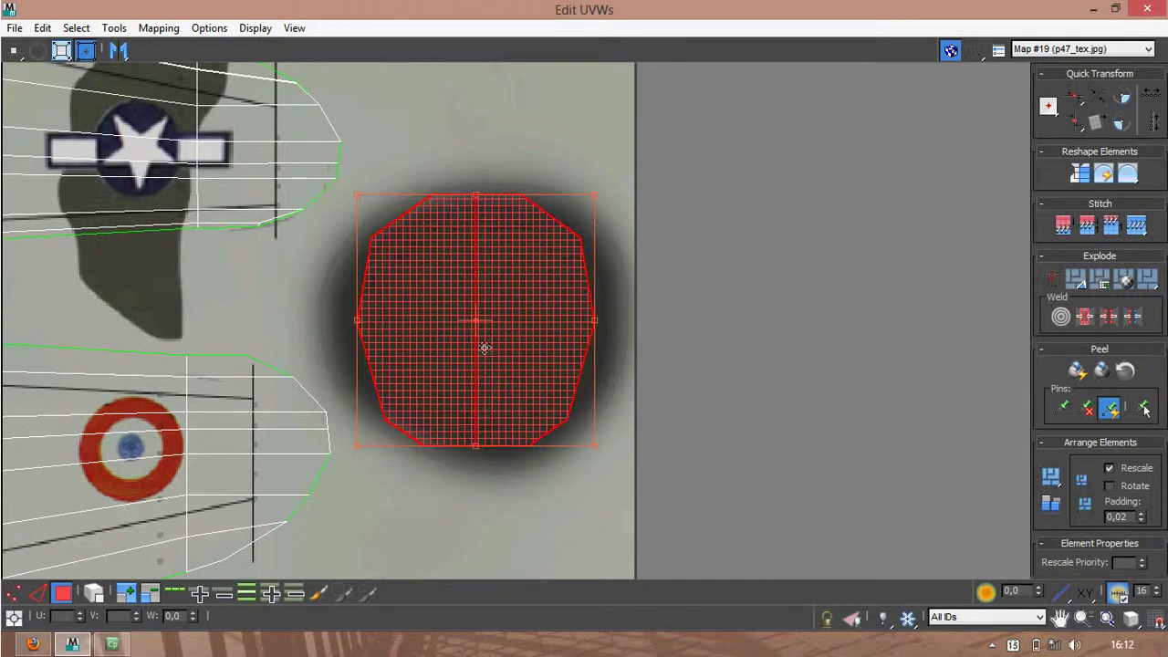
left_click_drag(473, 323, 489, 326)
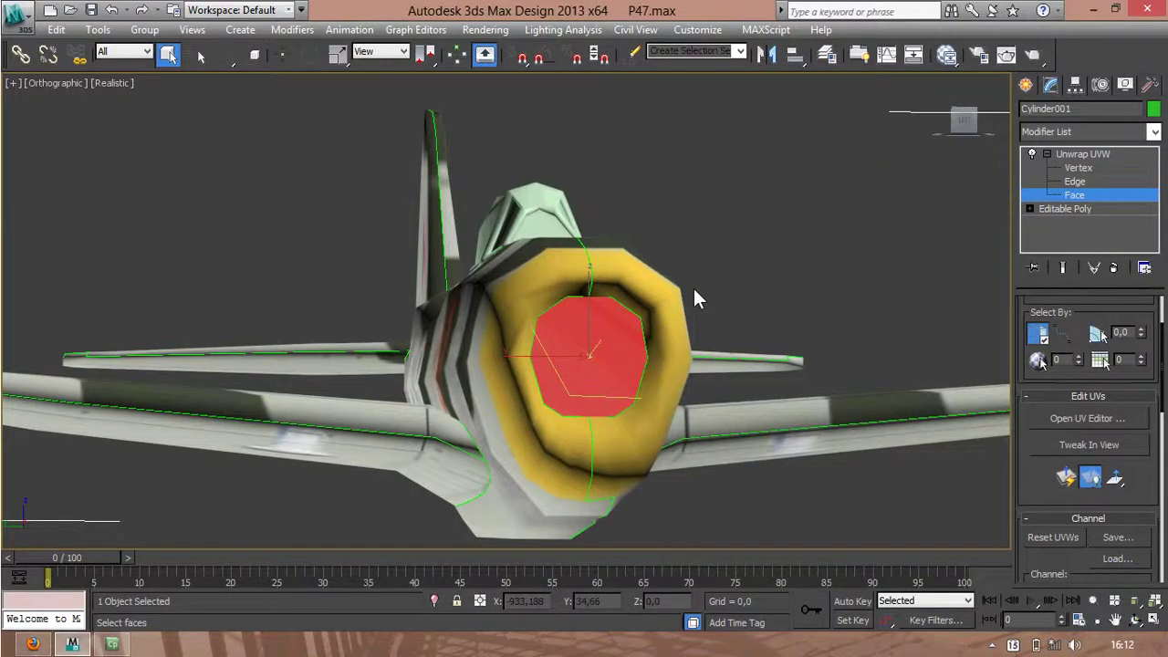
Step: Clear the intake face selection, leave the Unwrap UVW face level and deselect the aircraft
left_click(710, 293)
scroll(710, 305, "down", 6)
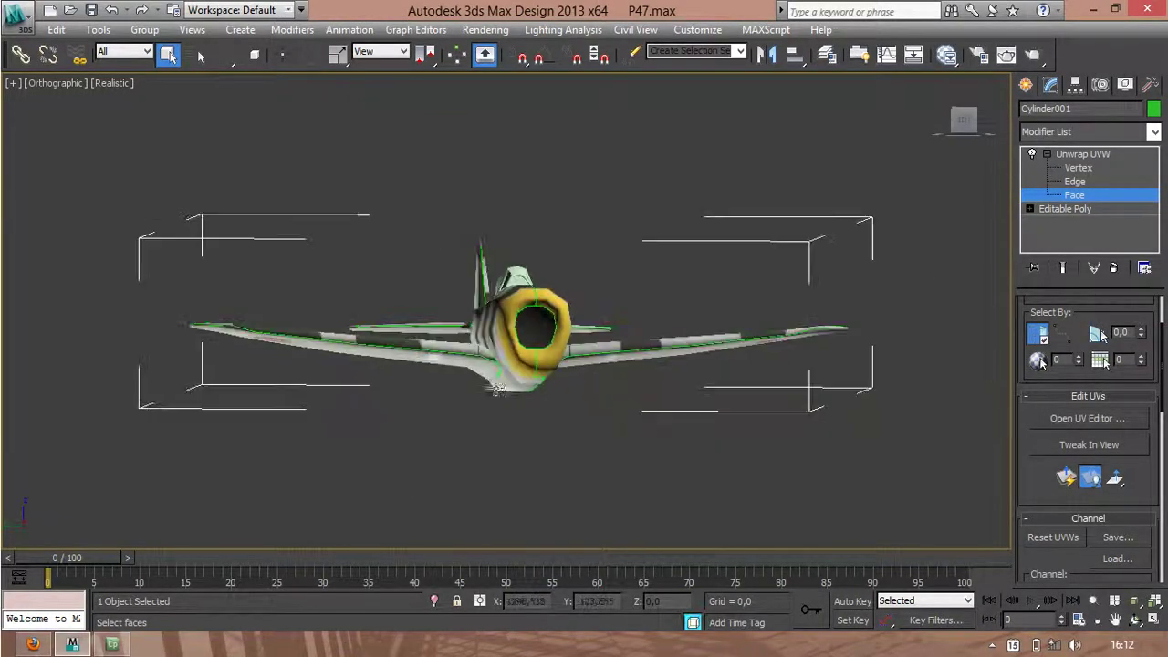
left_click(1073, 155)
left_click(1048, 154)
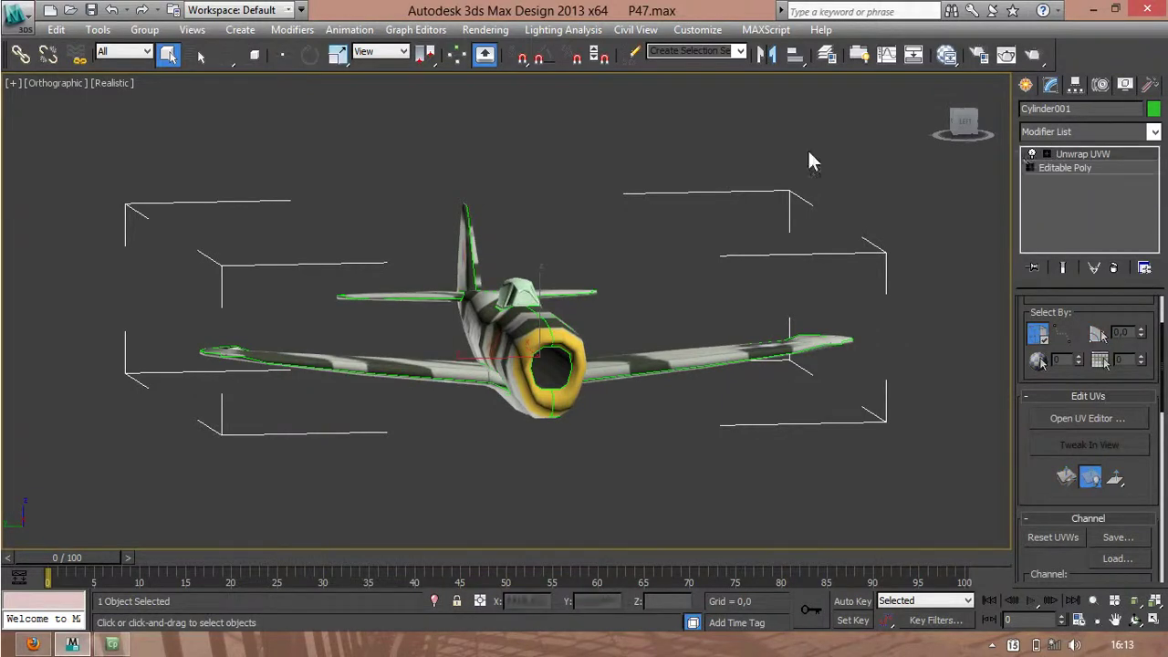
left_click(638, 162)
Step: Examine the textured P47 from both sides, checking the camouflage, markings, nose ring and intake
middle_click_drag(638, 161, 643, 246, "alt")
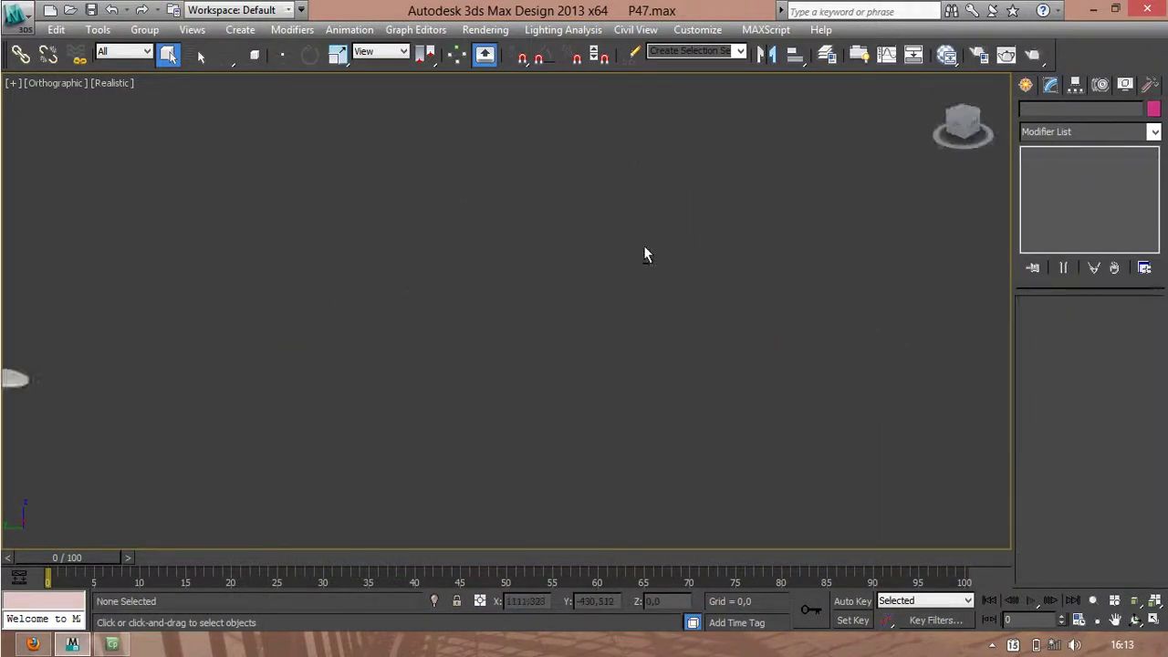
middle_click_drag(473, 310, 746, 254)
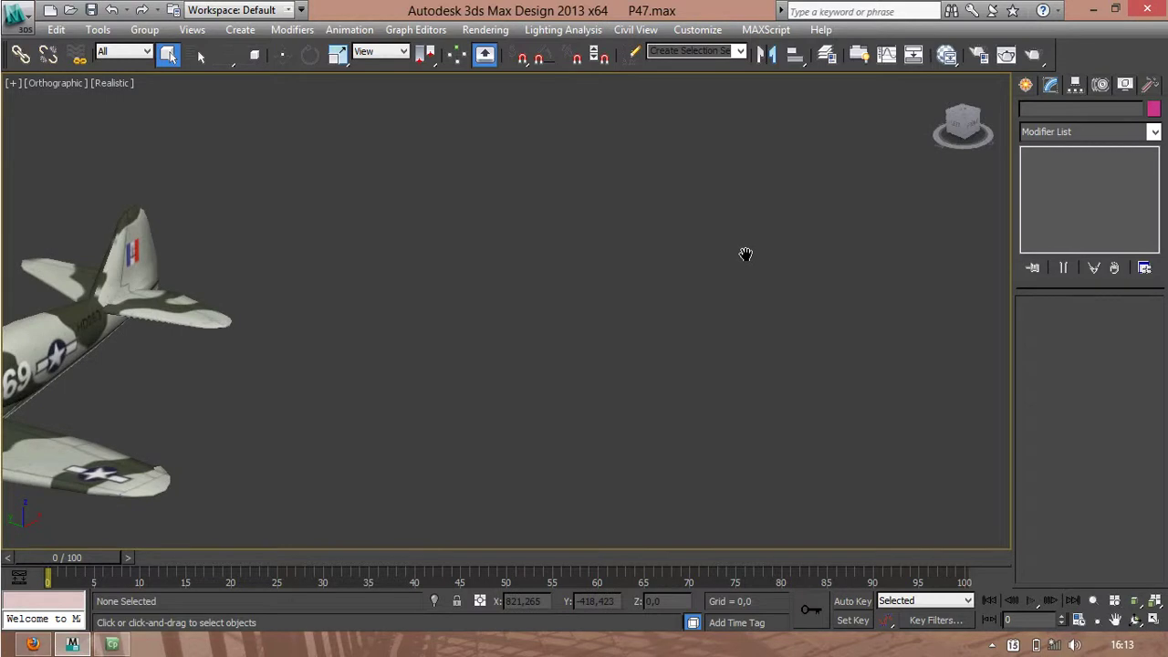
left_click(1155, 600)
middle_click_drag(495, 390, 684, 409, "alt")
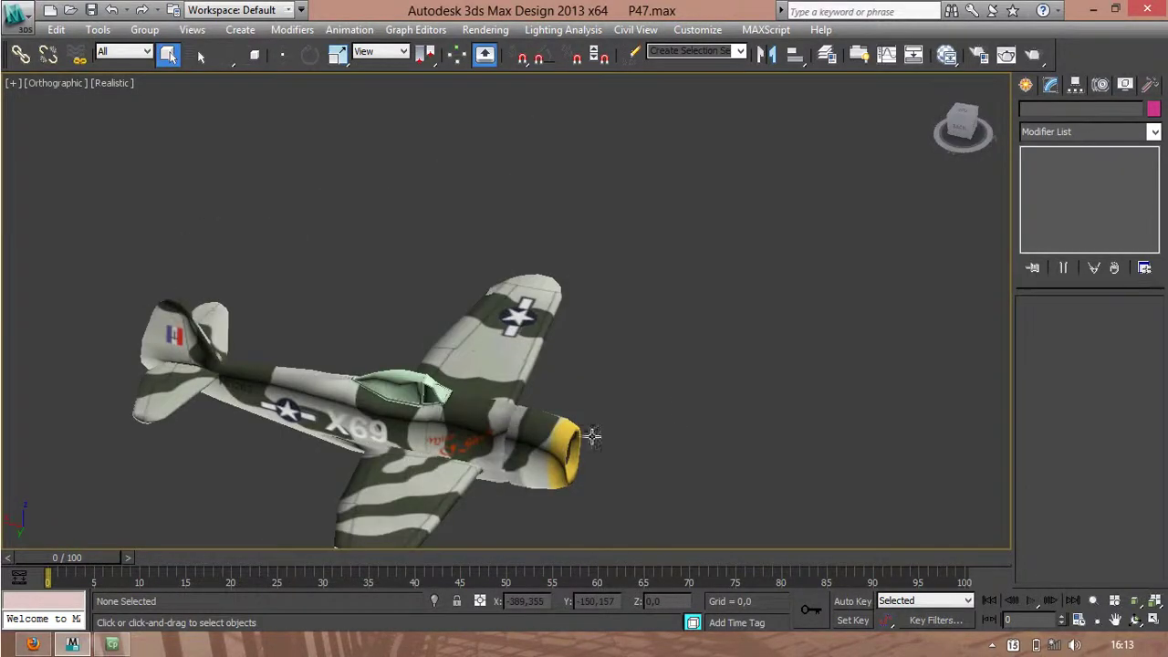
middle_click_drag(387, 460, 382, 411)
scroll(415, 470, "up", 3)
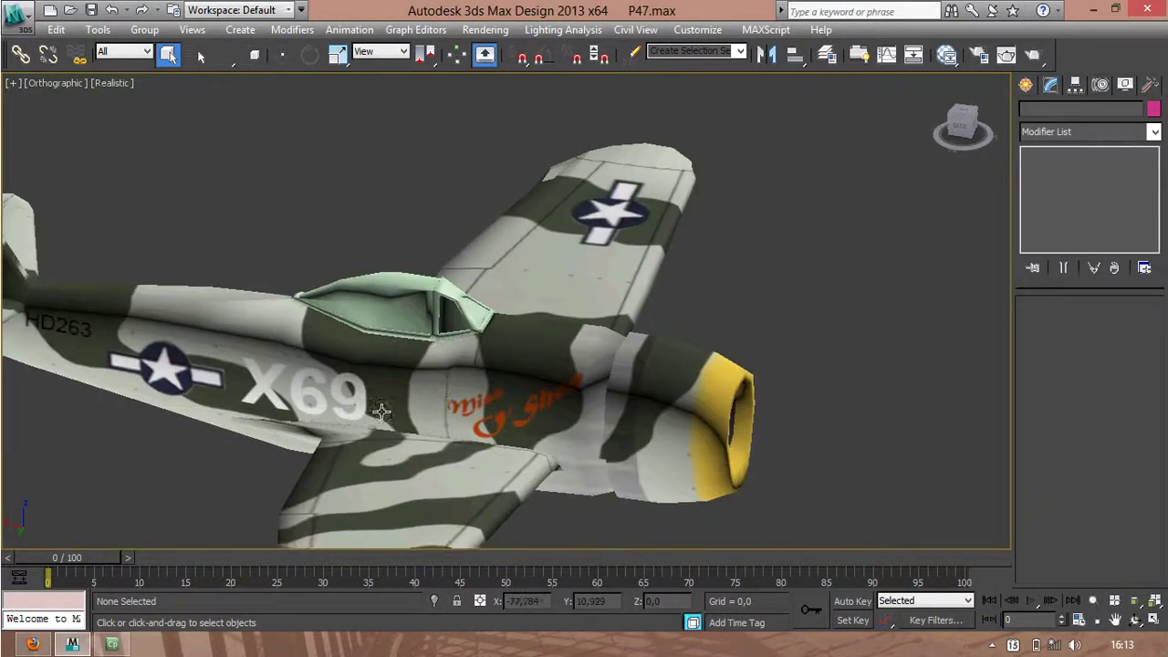
mouse_move(545, 394)
middle_mouse_down("alt")
mouse_move(286, 386)
mouse_move(334, 396)
mouse_move(316, 389)
mouse_move(357, 231)
mouse_move(503, 261)
mouse_move(538, 216)
mouse_move(607, 181)
mouse_move(630, 188)
mouse_move(615, 375)
mouse_move(534, 429)
middle_mouse_up("alt")
middle_click_drag(429, 274, 607, 352, "alt")
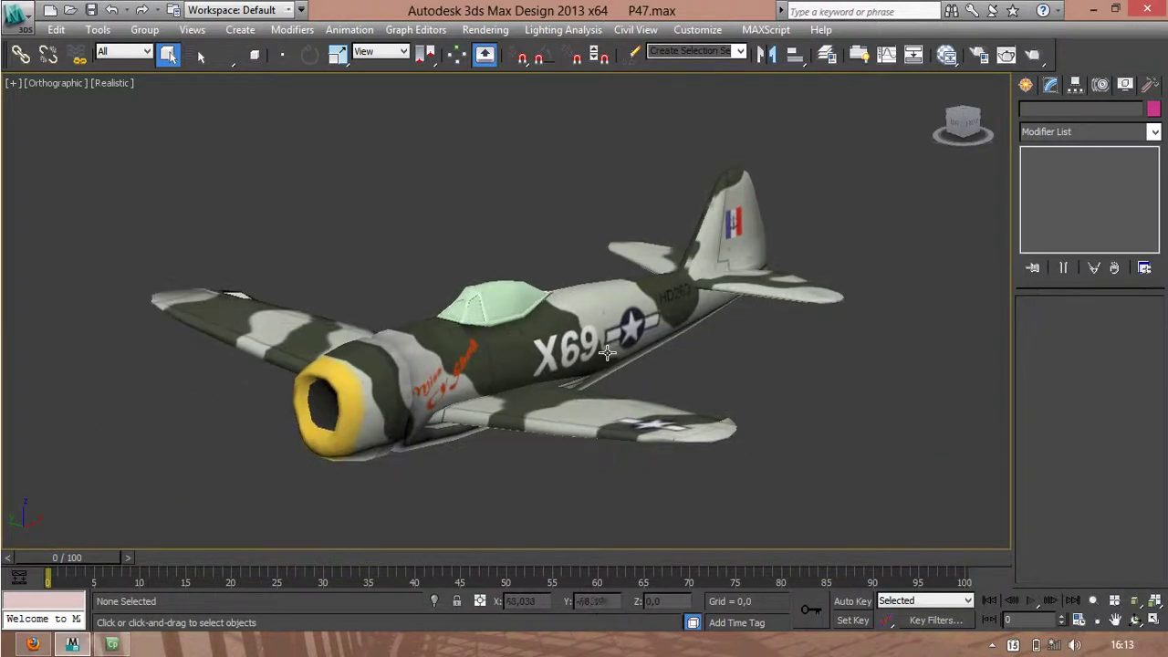